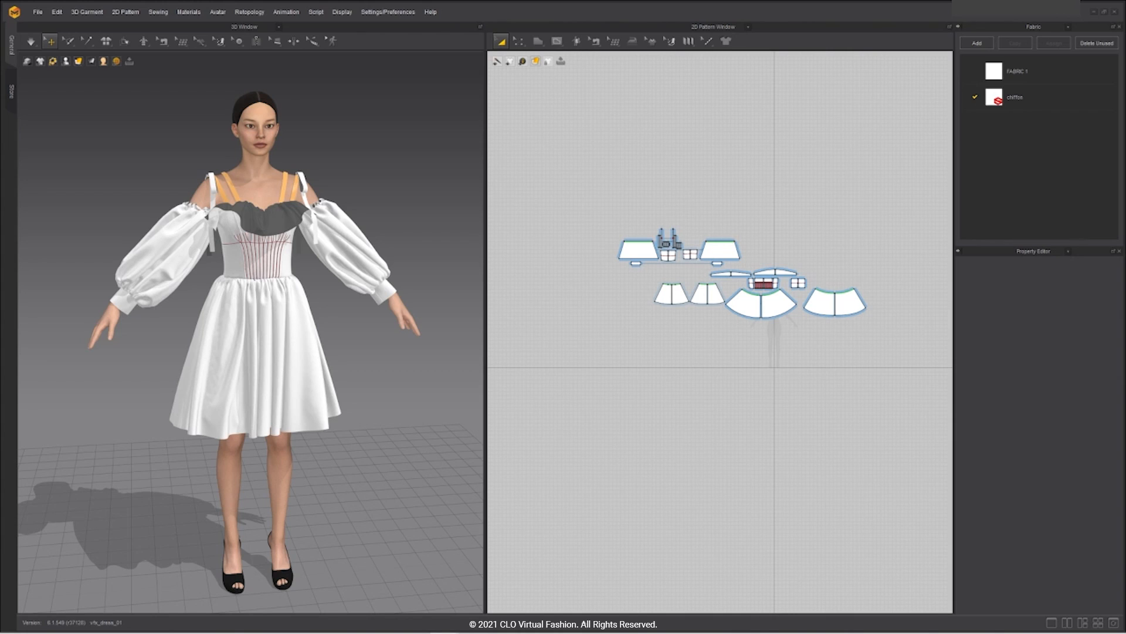
Step: Select the front and back skirt pieces, the back bodice and the collar pieces
mouse_move(423, 413)
right_down()
mouse_move(389, 403)
mouse_move(405, 404)
right_up()
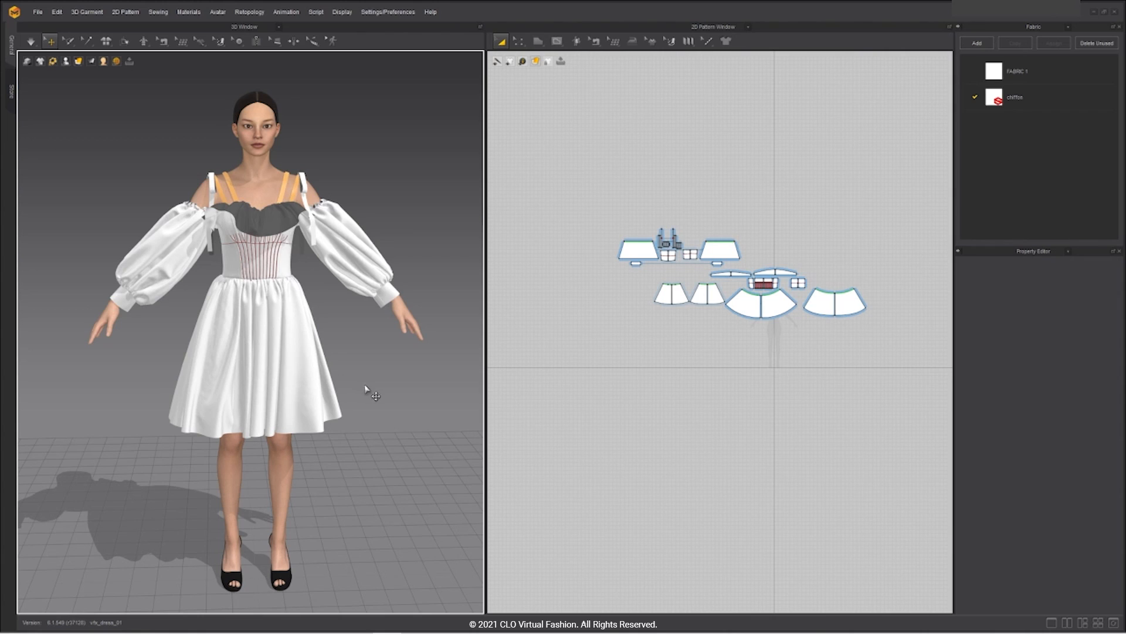
right_drag(415, 395, 395, 385)
scroll(704, 319, up, 5)
middle_drag(703, 319, 450, 443)
click(561, 407)
shift+click(274, 346)
right_drag(390, 366, 193, 364)
shift+click(325, 365)
shift+click(420, 374)
shift+click(414, 259)
shift+click(360, 259)
Step: Add the bodice panels, ruffles, sleeves and cuffs, then shift the selection right
right_drag(223, 294, 392, 308)
shift+click(380, 268)
shift+click(312, 270)
shift+click(323, 271)
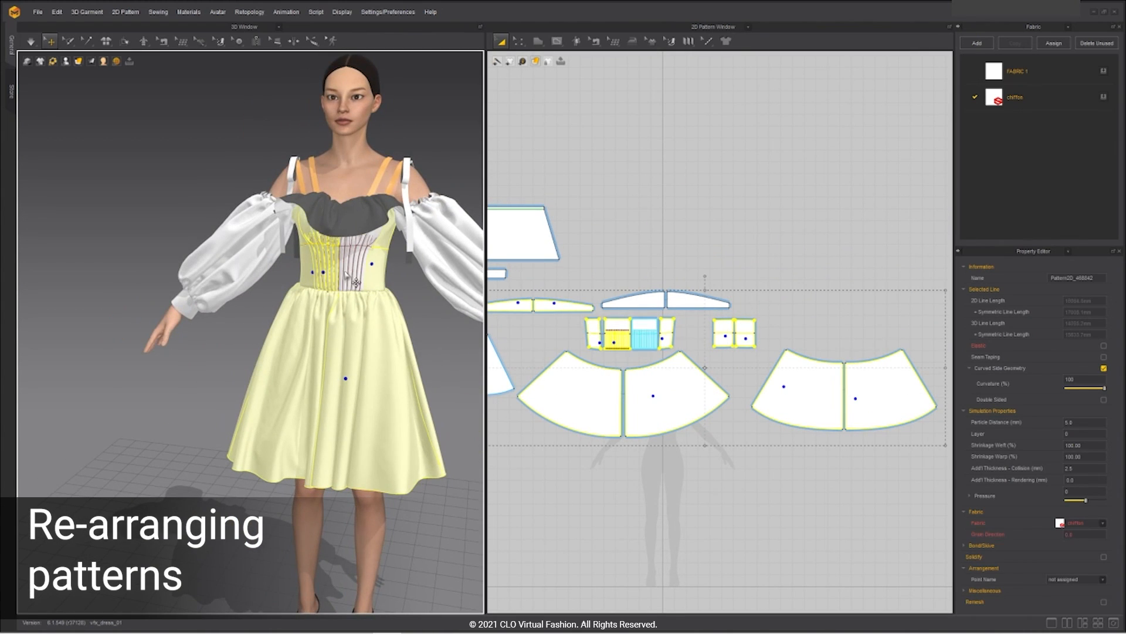
shift+click(343, 271)
shift+click(317, 220)
scroll(397, 339, down, 2)
shift+click(380, 261)
shift+click(198, 256)
scroll(663, 320, down, 5)
drag(657, 347, 810, 347)
Step: Group both sleeves with their cuffs and move them down-left
middle_drag(747, 432, 674, 471)
click(674, 471)
scroll(549, 315, up, 3)
drag(525, 287, 642, 373)
drag(591, 329, 668, 330)
shift+click(735, 326)
shift+click(732, 350)
drag(743, 329, 699, 406)
Step: Move the two ruffle strips and the back bodice pieces over to the right
middle_drag(697, 488, 642, 402)
scroll(780, 323, up, 3)
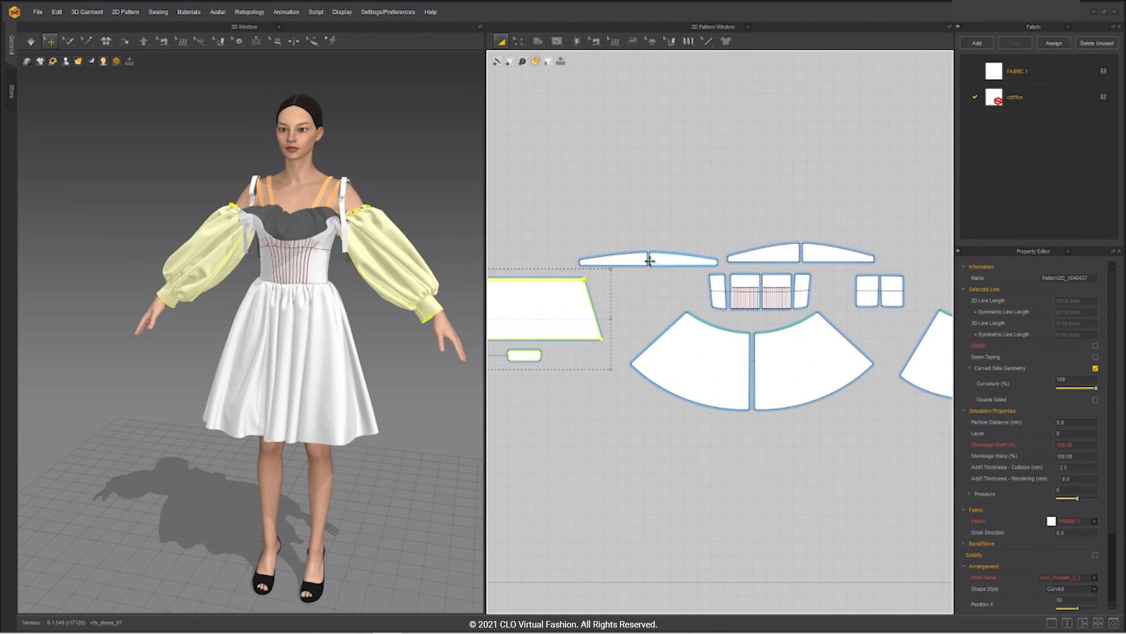
click(639, 260)
shift+click(668, 258)
middle_drag(663, 254, 571, 253)
drag(571, 254, 926, 251)
click(795, 290)
shift+click(775, 290)
drag(775, 290, 902, 289)
Step: Reorder the two bodice pieces side by side and move them down-right
click(540, 305)
click(900, 297)
middle_drag(913, 330, 740, 365)
scroll(740, 365, up, 3)
drag(773, 314, 707, 317)
shift+click(668, 315)
drag(668, 314, 721, 340)
Step: Drop the ruffle halves lower and nudge the bodice pieces down-left
click(717, 241)
shift+click(779, 242)
drag(778, 241, 783, 286)
scroll(716, 320, down, 4)
middle_drag(555, 387, 714, 367)
scroll(640, 302, up, 2)
drag(567, 257, 734, 314)
drag(690, 287, 681, 301)
Step: Move the collar halves down-left and the sleeve pieces to the right
click(672, 236)
shift+click(768, 236)
drag(767, 237, 711, 257)
scroll(682, 268, down, 5)
click(601, 280)
drag(519, 255, 626, 305)
drag(605, 279, 876, 281)
Step: Place the two upper bodice pieces above the left skirt
middle_drag(558, 329, 769, 352)
scroll(663, 309, up, 6)
click(639, 236)
shift+click(667, 222)
right_drag(315, 249, 375, 320)
drag(635, 219, 649, 309)
Step: Place the matching bodice pieces above the right skirt
click(650, 375)
right_drag(411, 381, 420, 267)
click(729, 227)
shift+click(753, 231)
drag(753, 231, 819, 329)
Step: Move the skirt-and-bodice set beside the others and the small pieces above the right skirts
scroll(708, 372, down, 8)
drag(679, 354, 744, 402)
middle_drag(744, 403, 594, 377)
scroll(594, 377, up, 2)
drag(564, 348, 860, 357)
drag(524, 285, 565, 322)
drag(551, 308, 867, 329)
Step: Shift the strips down-left and deselect everything to finish the tidy layout
scroll(867, 329, up, 6)
drag(788, 242, 653, 294)
click(706, 397)
scroll(706, 397, down, 10)
middle_drag(589, 478, 706, 307)
scroll(706, 306, down, 1)
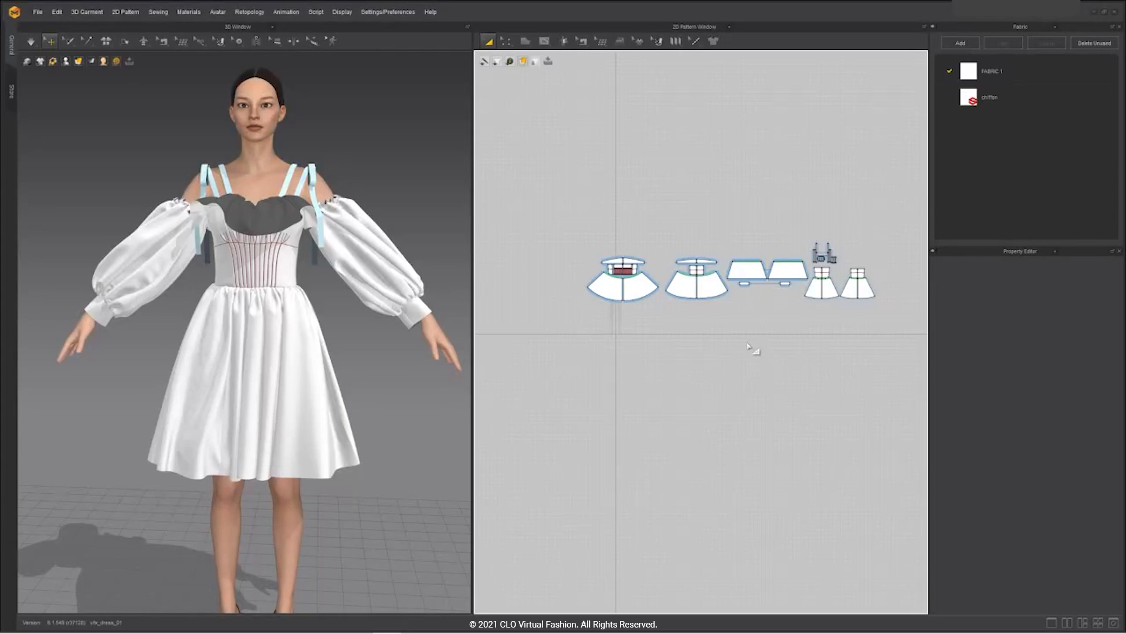
scroll(748, 345, up, 3)
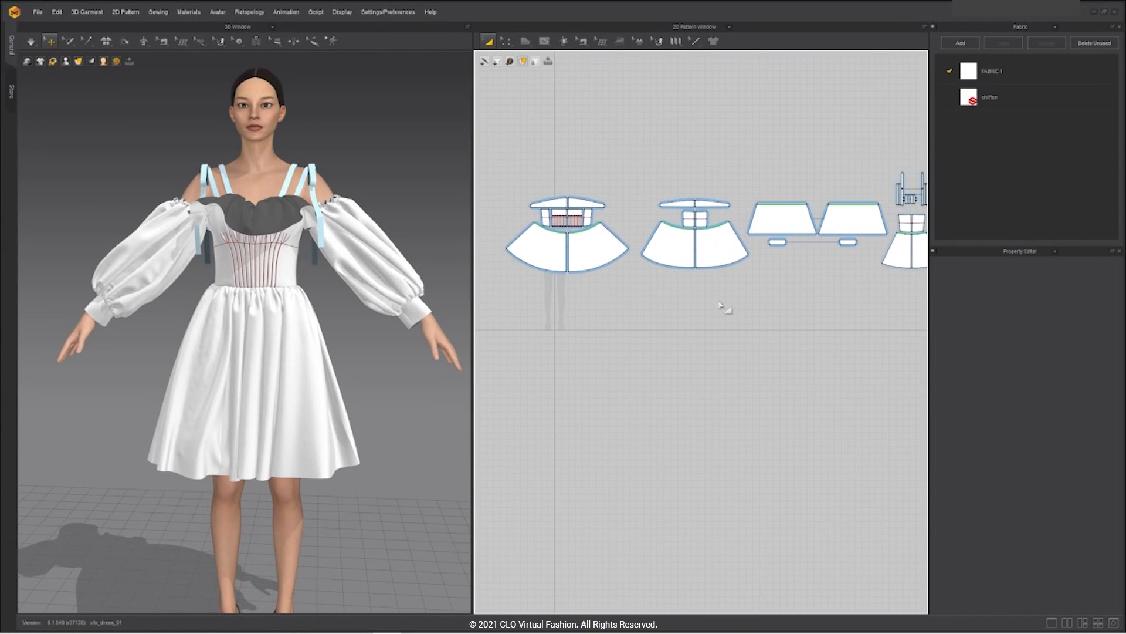
Step: Cover all the pattern pieces with a Patch Topology retopology mesh
click(605, 43)
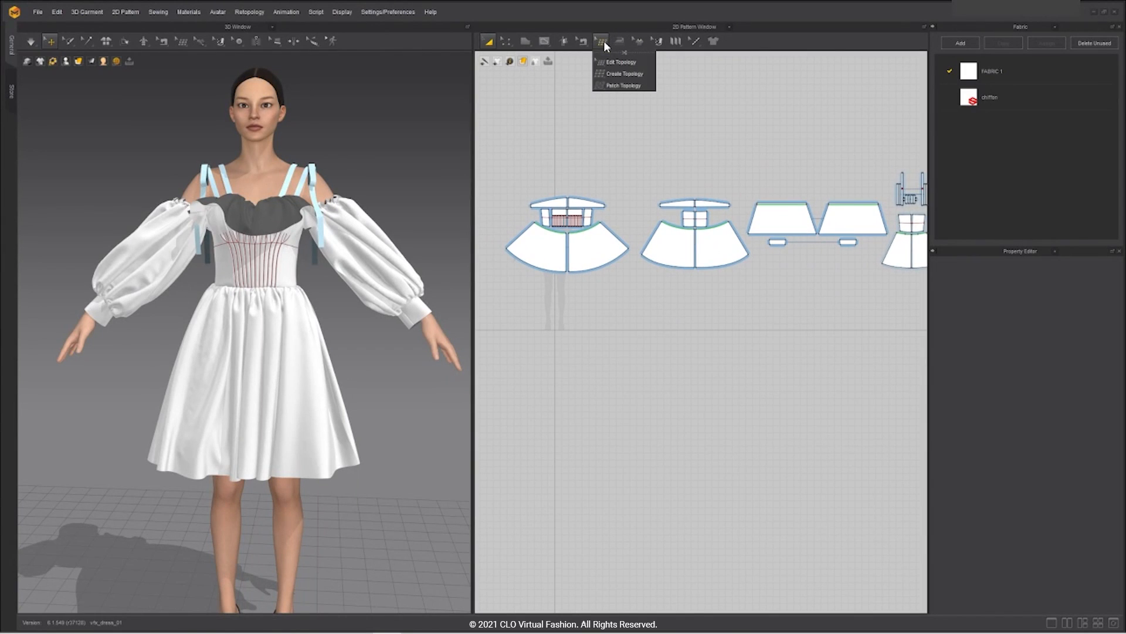
click(604, 86)
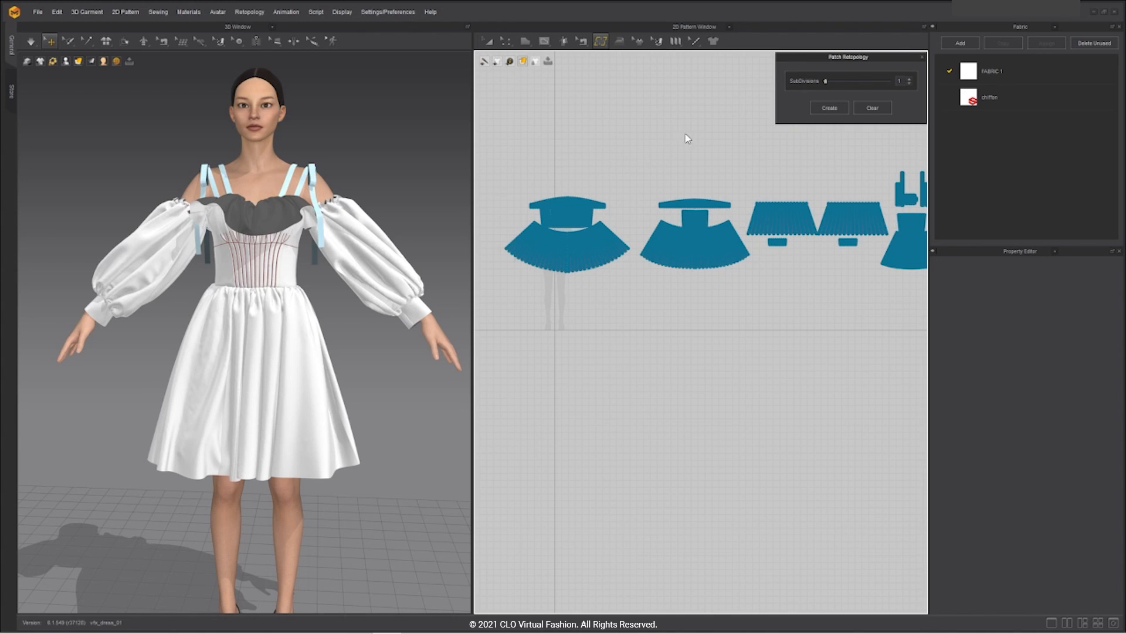
scroll(637, 203, up, 5)
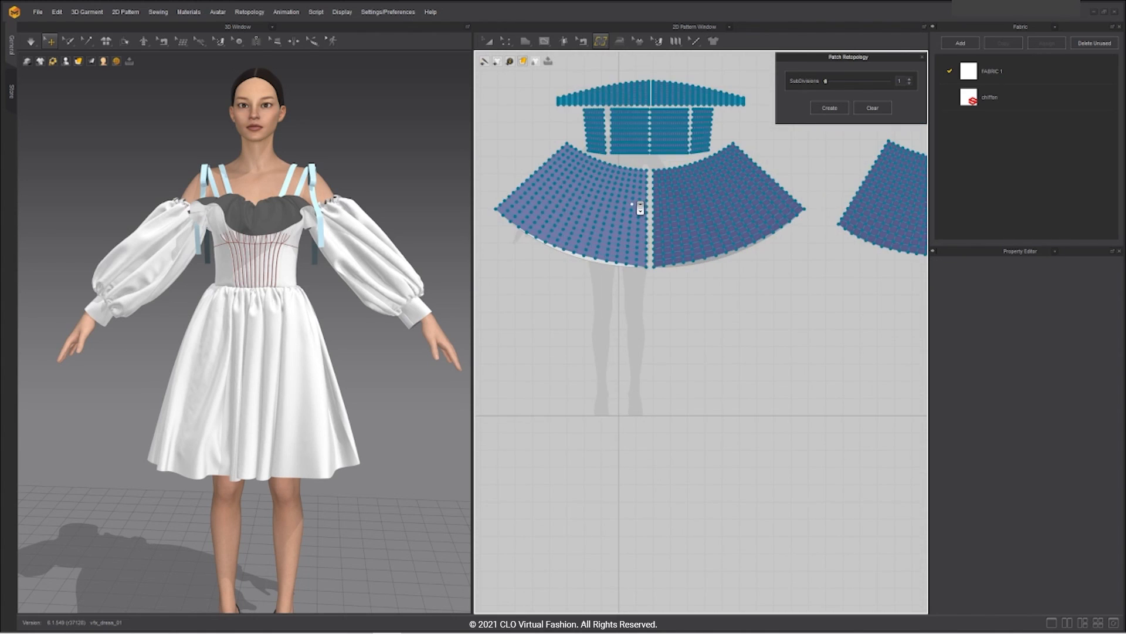
Step: Switch the topology tool to Create Topology for drawing custom topology
click(599, 42)
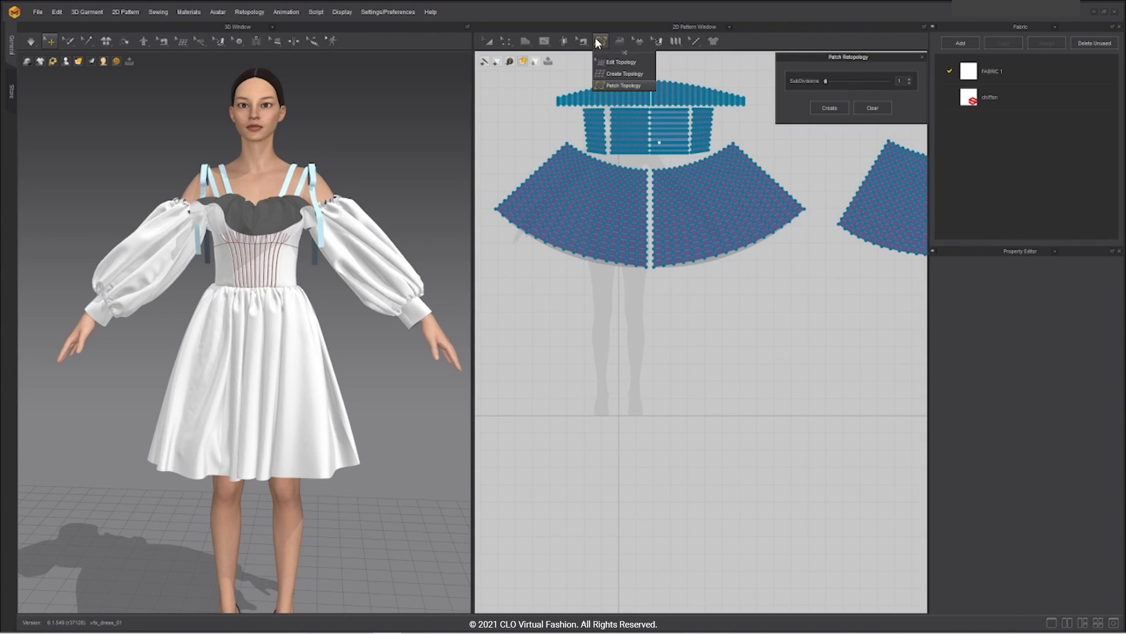
click(613, 73)
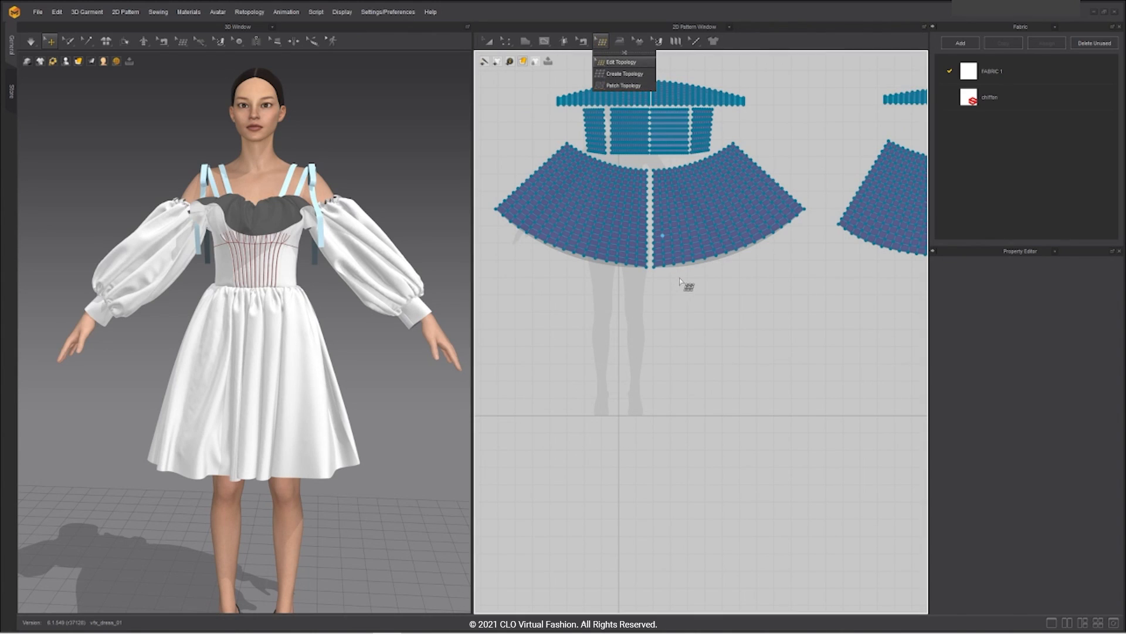
scroll(686, 273, up, 8)
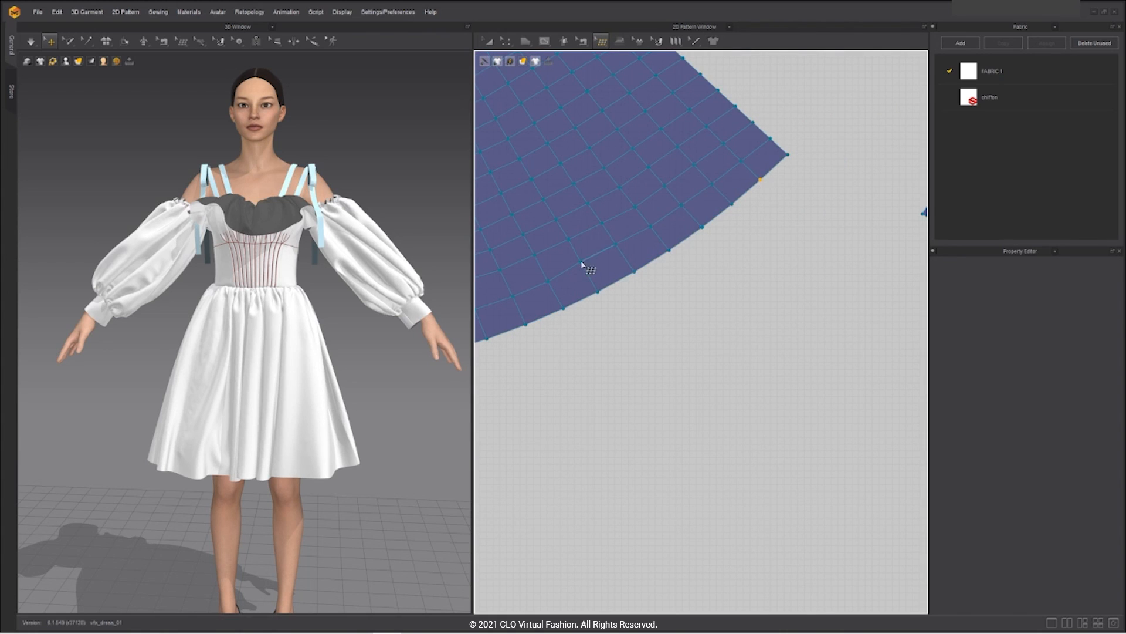
Step: Zoom in on the skirt mesh, select a face and switch to another topology tool
scroll(621, 250, up, 3)
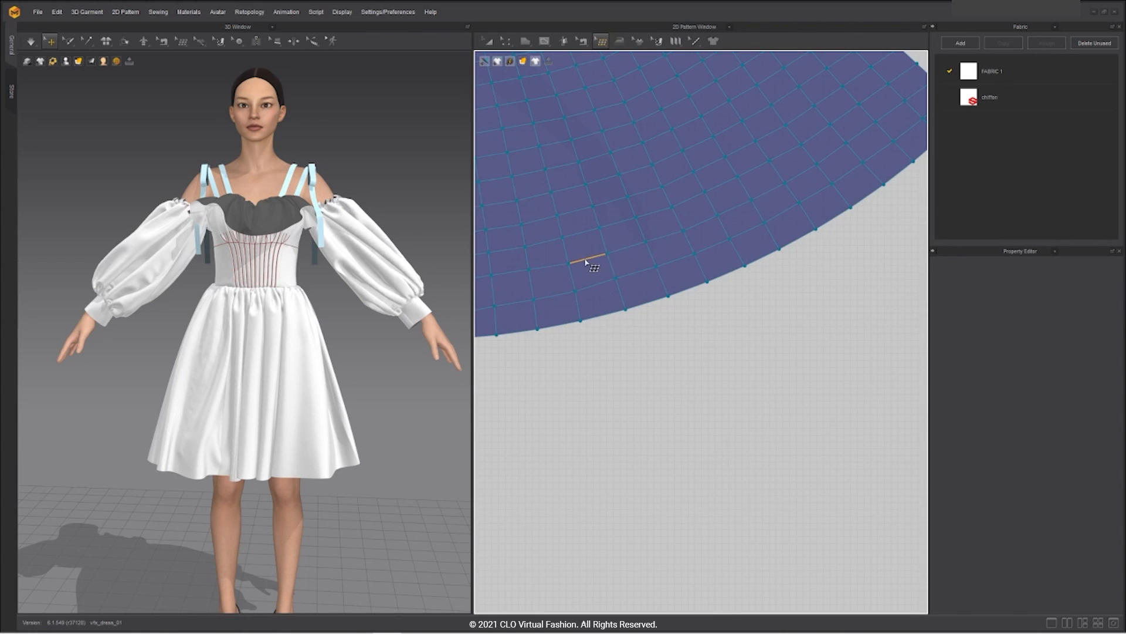
scroll(805, 208, down, 10)
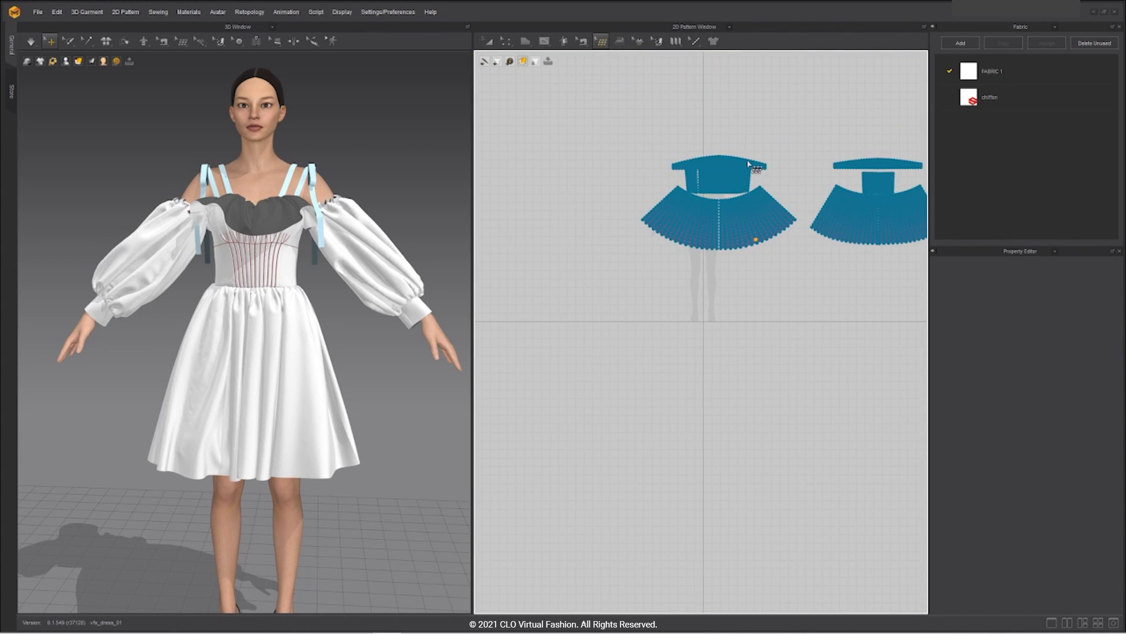
scroll(751, 176, up, 1)
scroll(763, 199, up, 2)
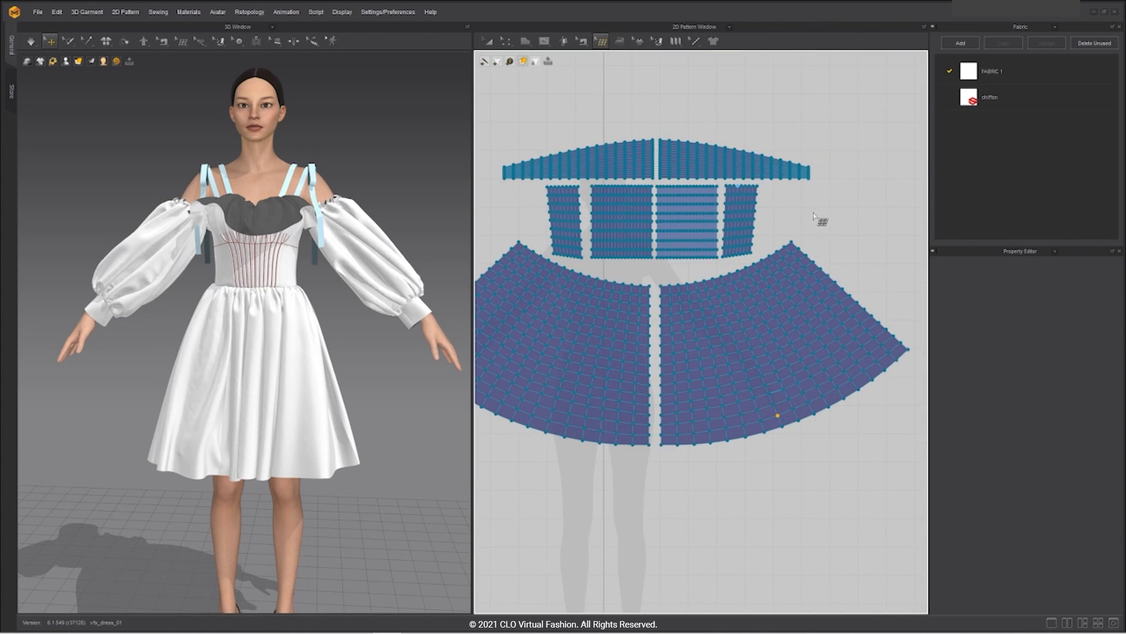
scroll(805, 256, up, 2)
scroll(805, 256, up, 1)
scroll(789, 241, up, 1)
click(787, 244)
click(599, 39)
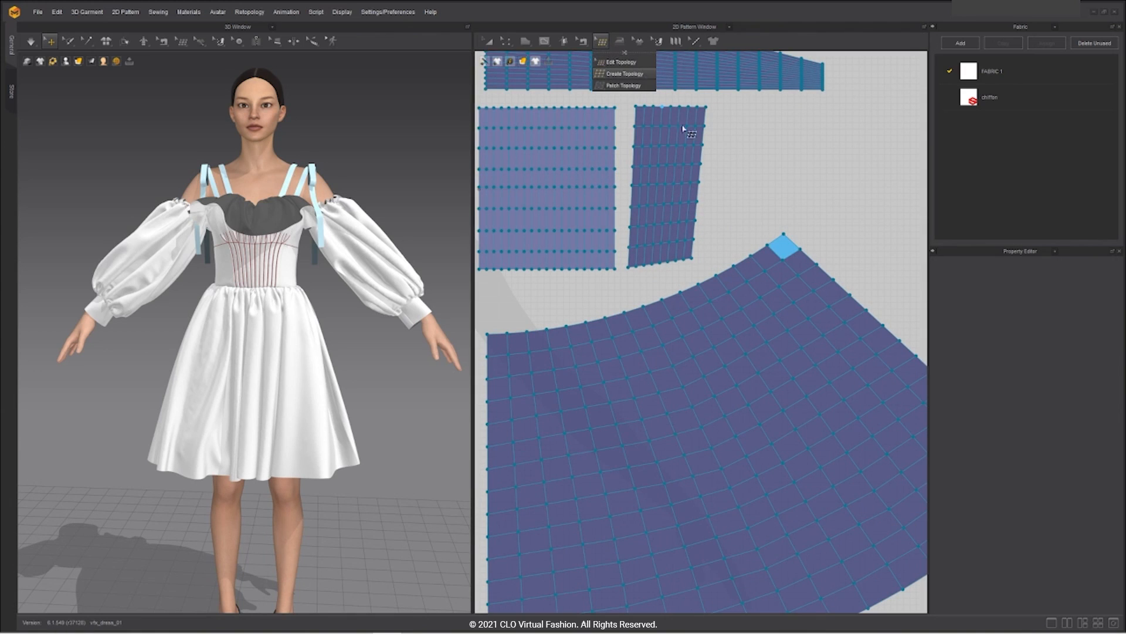
click(625, 73)
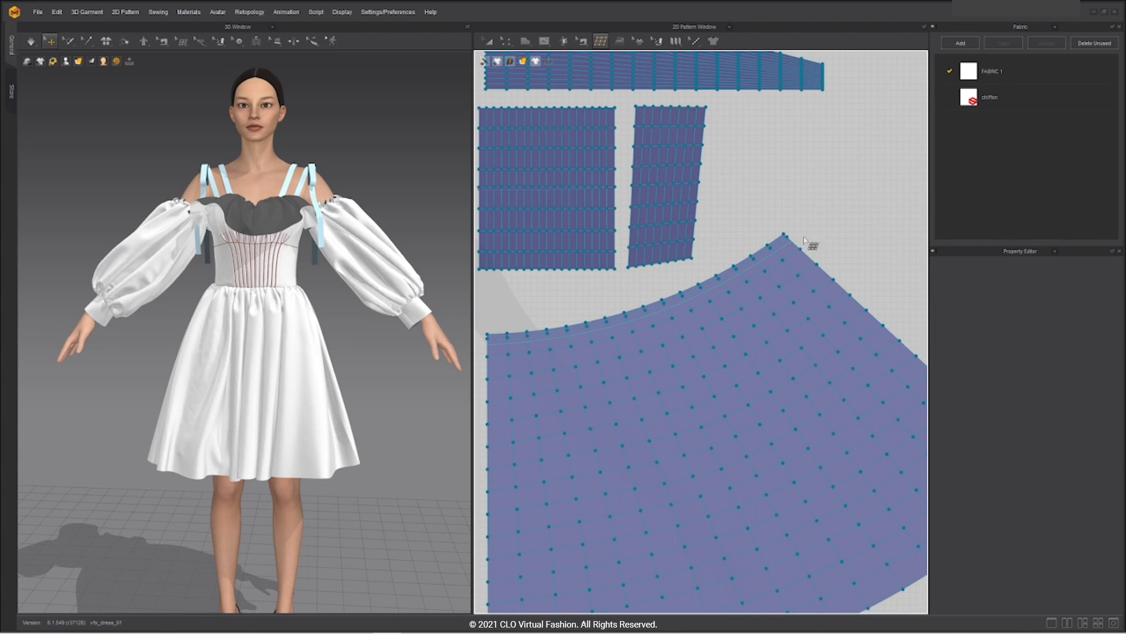
Step: Pan past the sleeves to inspect the dress and skirt panels' blue mesh grids
scroll(831, 225, down, 5)
middle_drag(916, 213, 704, 216)
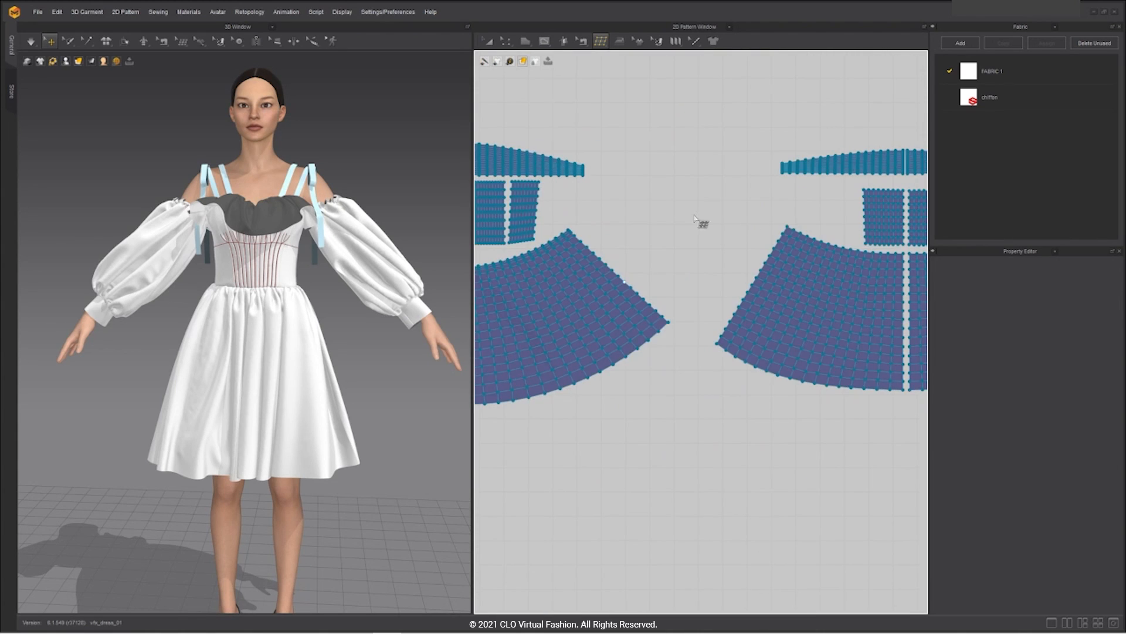
scroll(704, 218, up, 4)
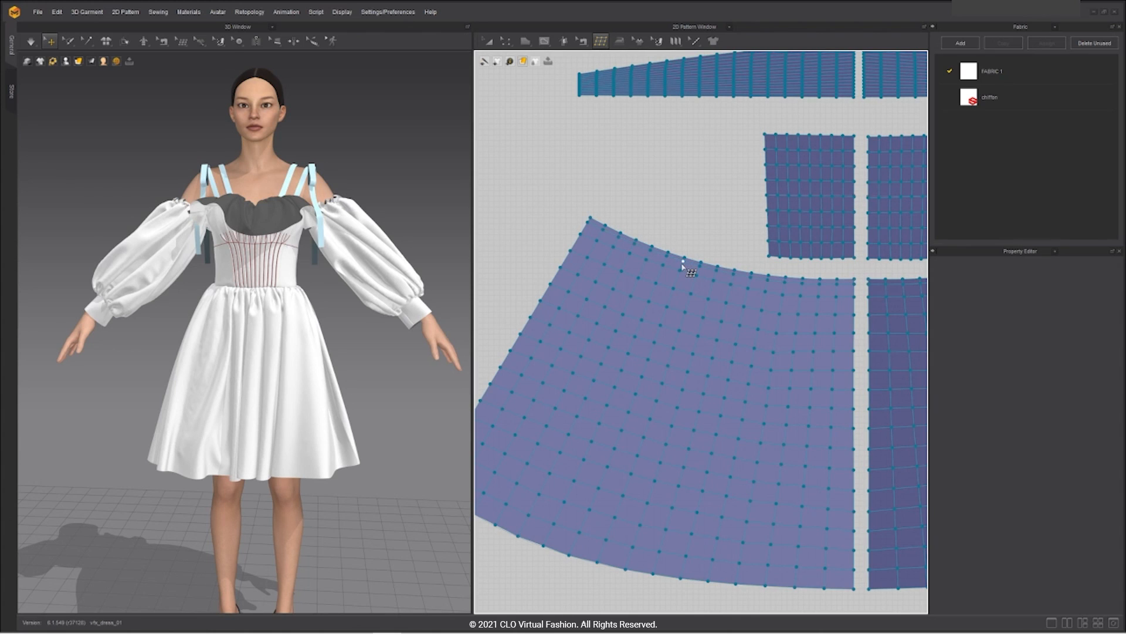
scroll(795, 269, down, 5)
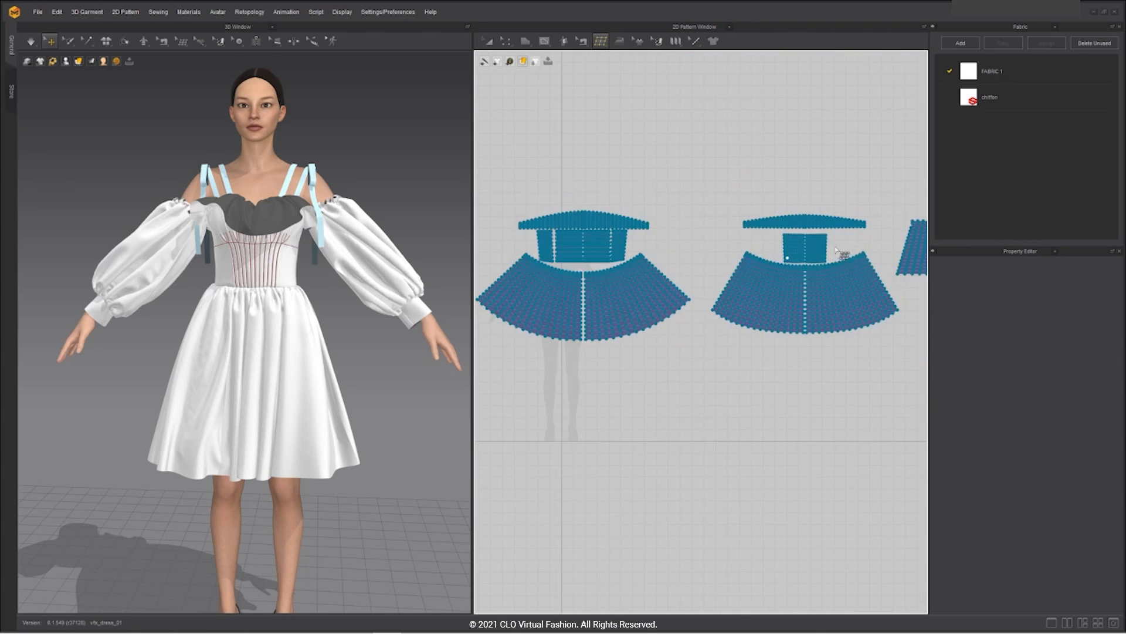
middle_drag(892, 341, 642, 384)
middle_drag(825, 389, 635, 378)
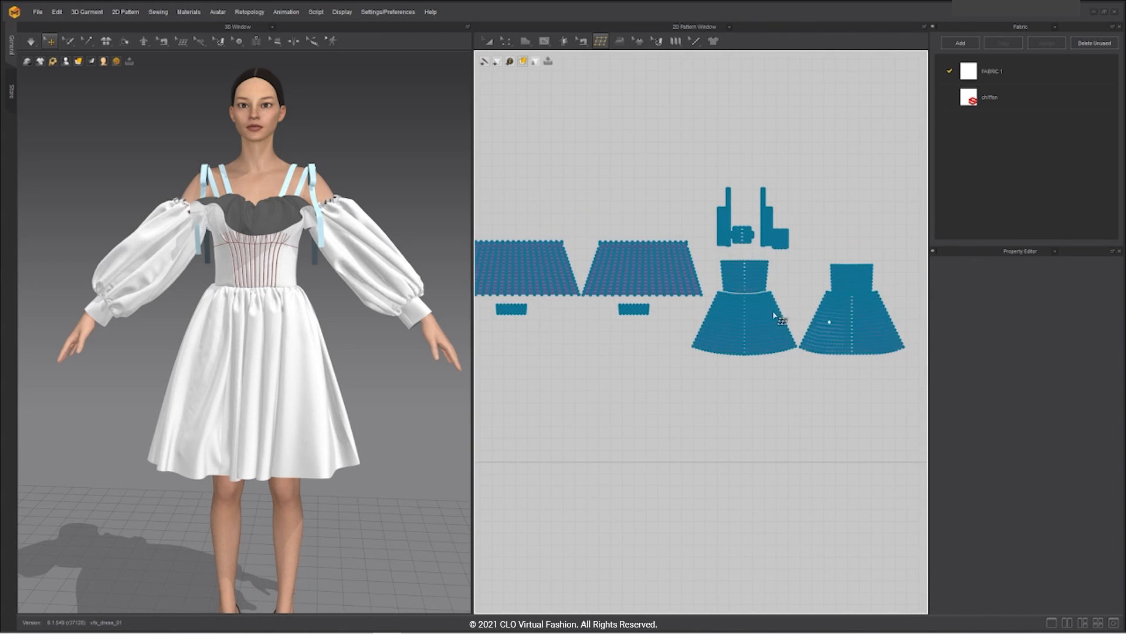
scroll(773, 311, up, 8)
scroll(781, 291, up, 1)
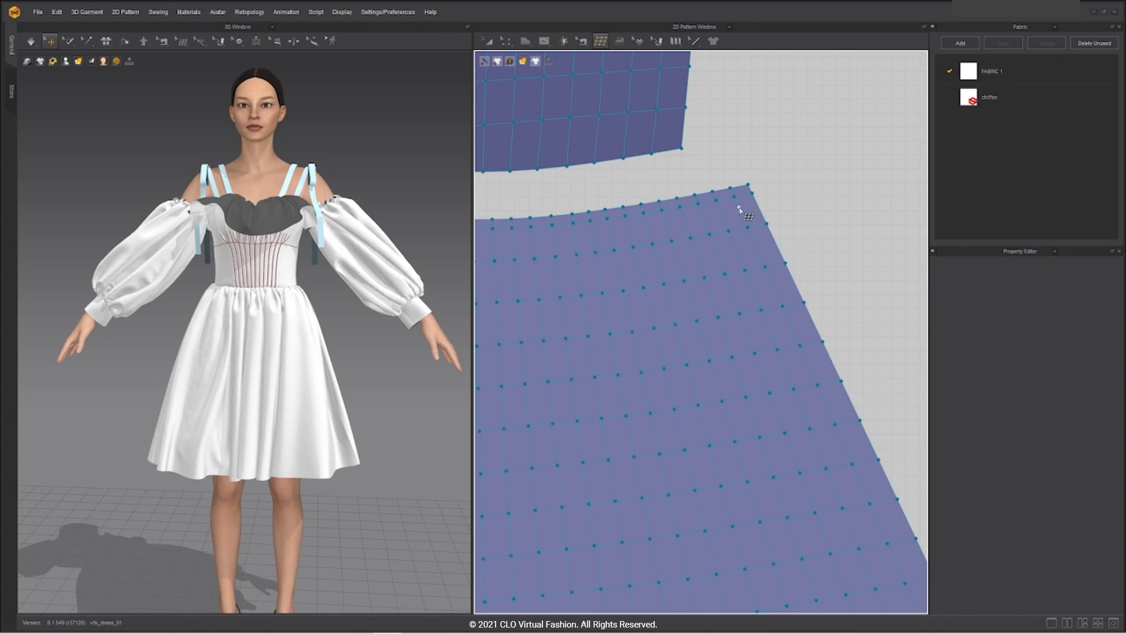
scroll(822, 219, down, 5)
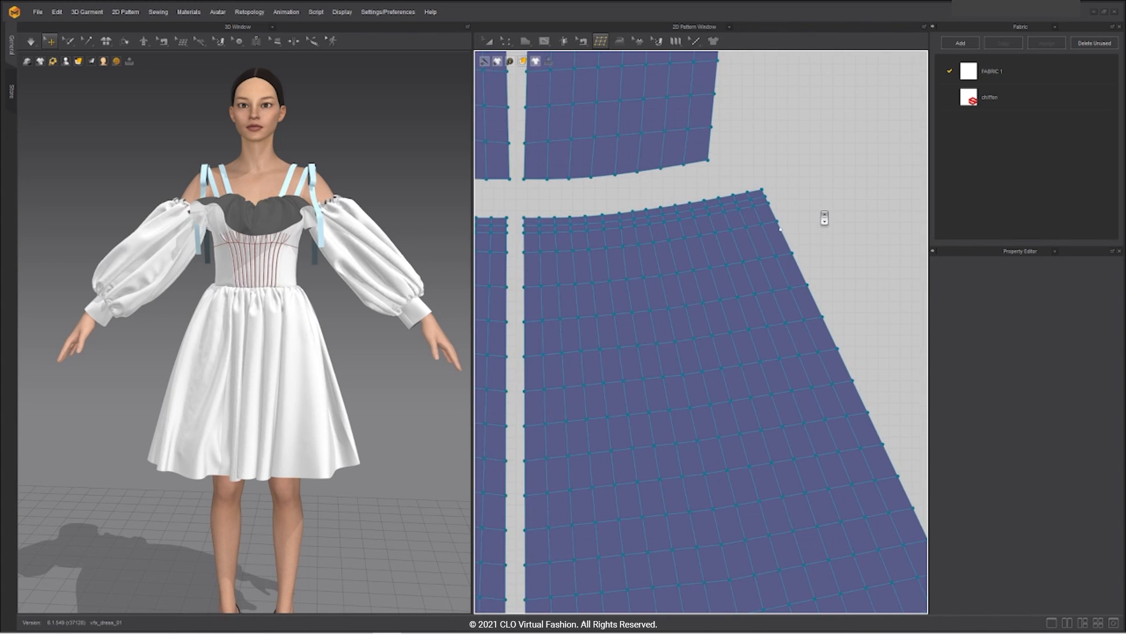
scroll(845, 240, up, 3)
scroll(823, 221, up, 5)
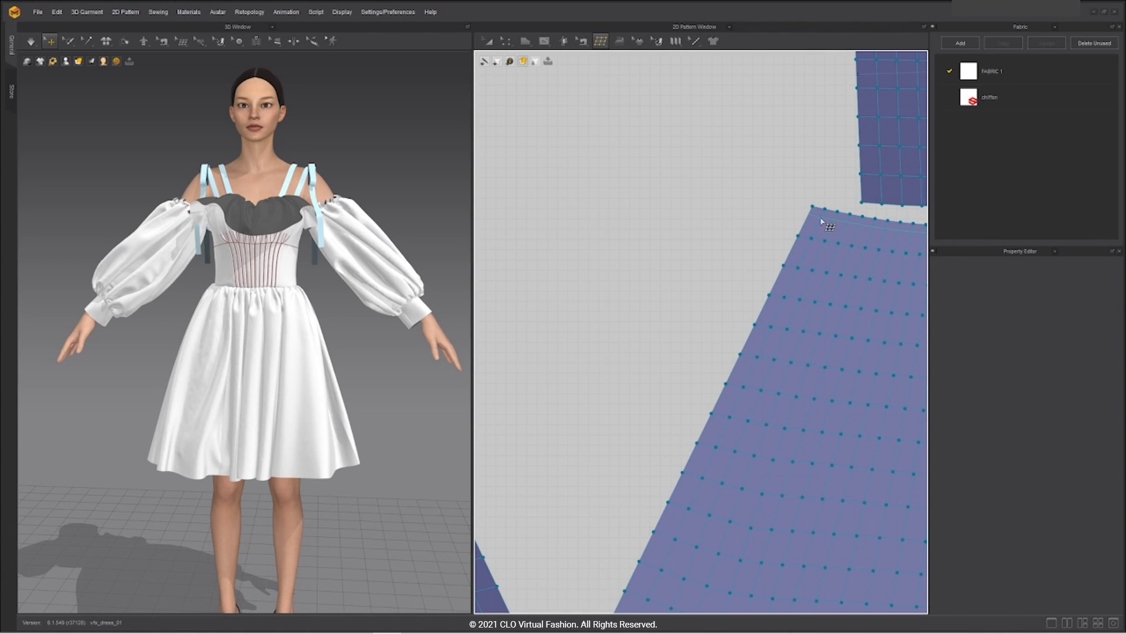
scroll(820, 229, down, 6)
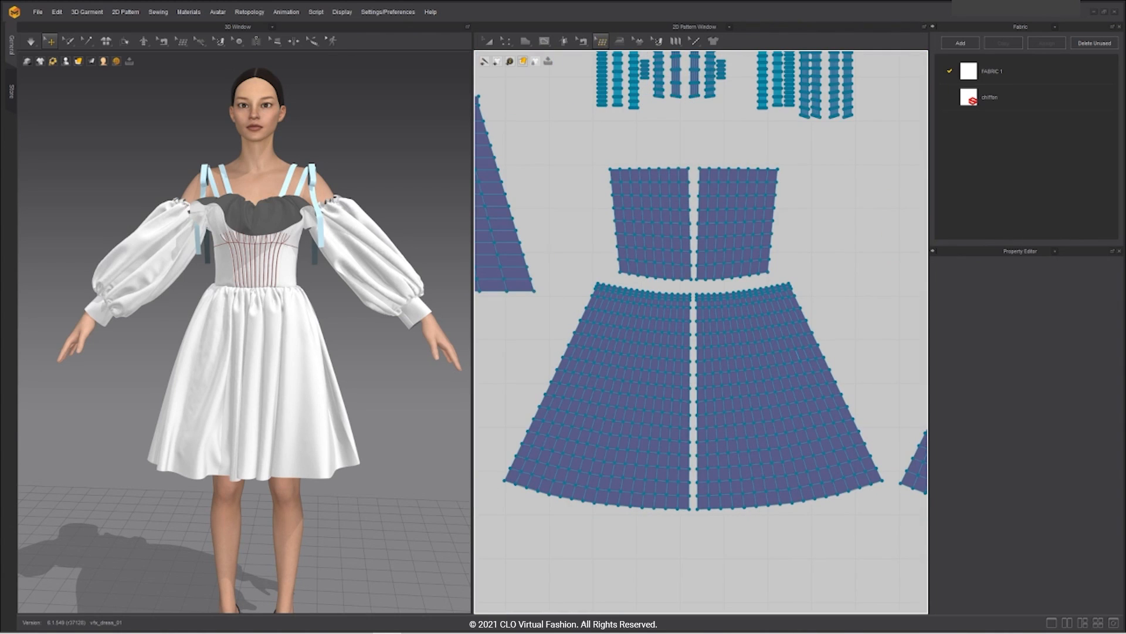
scroll(698, 335, up, 2)
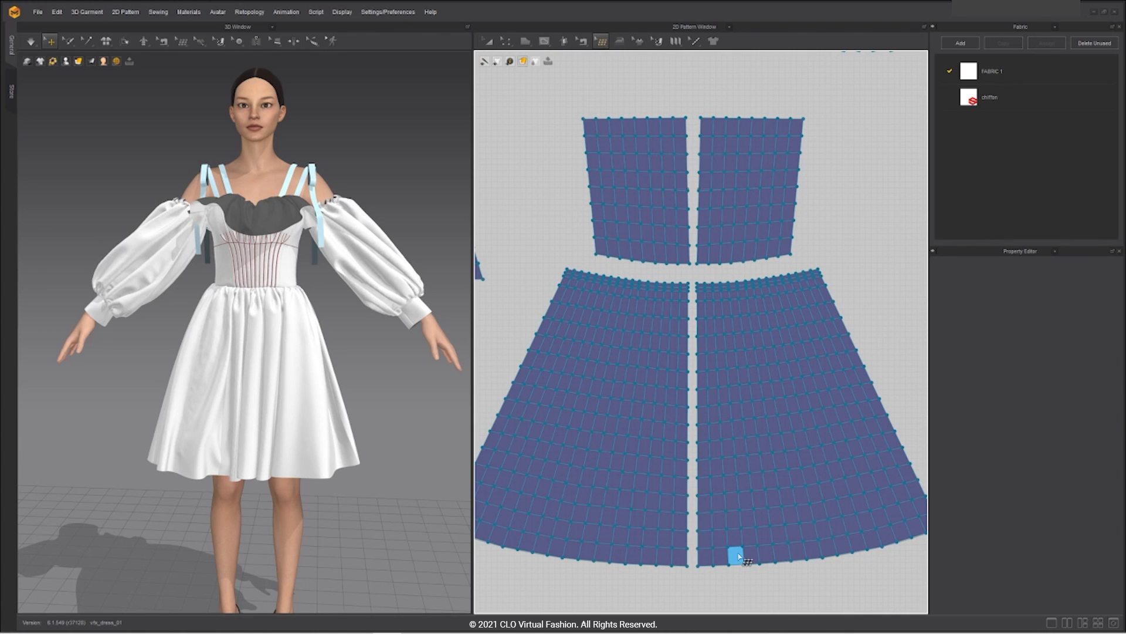
scroll(588, 177, down, 5)
Step: Bring both bodice-and-skirt sets and the left skirt panels into view
middle_drag(588, 178, 766, 186)
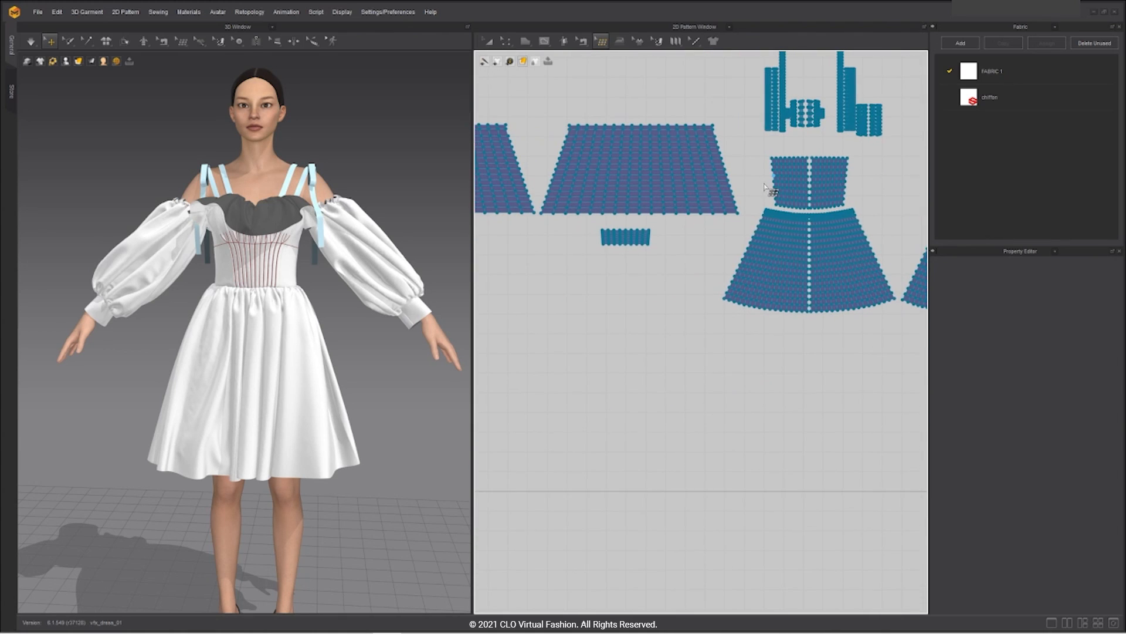
scroll(764, 187, down, 1)
middle_drag(874, 196, 675, 192)
scroll(672, 189, up, 3)
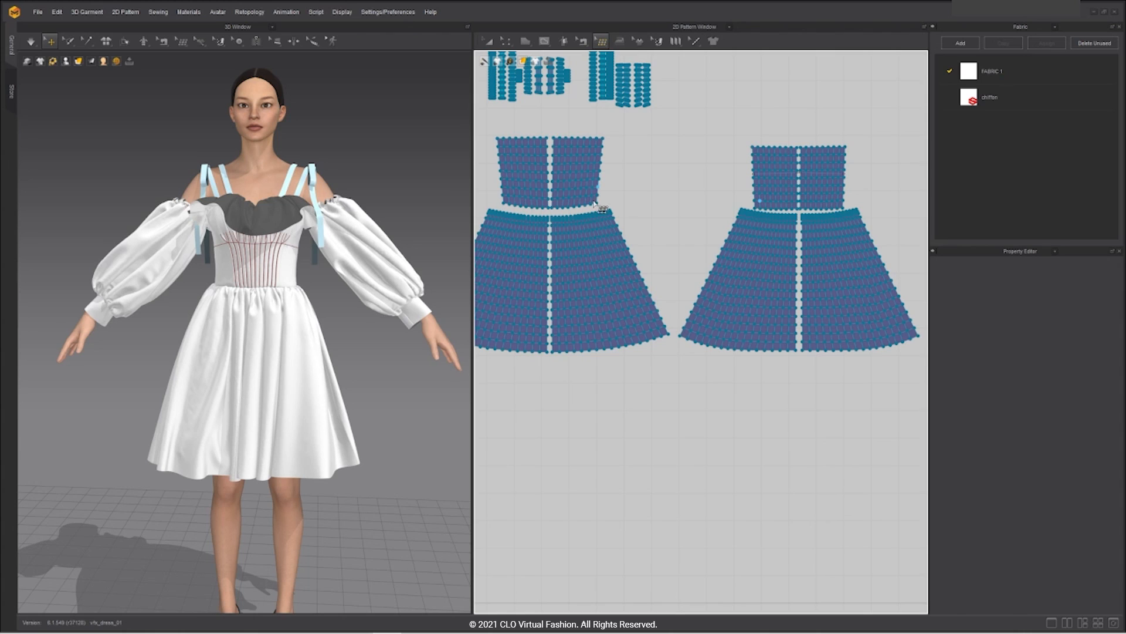
scroll(651, 197, down, 2)
scroll(683, 366, up, 6)
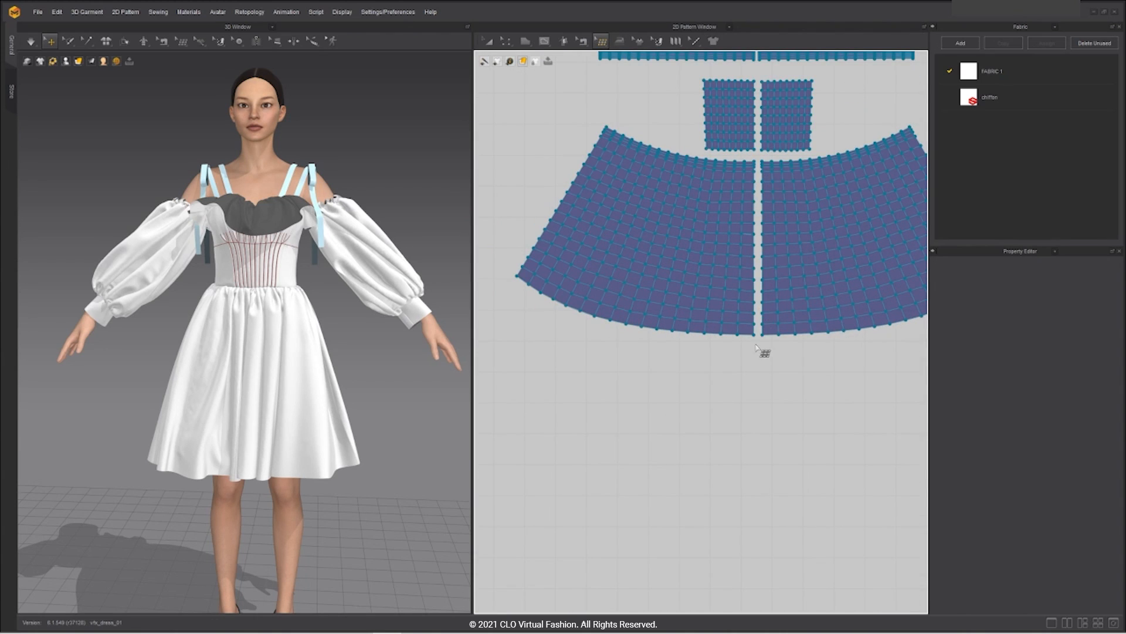
scroll(612, 146, down, 4)
middle_drag(611, 147, 714, 194)
scroll(721, 196, up, 2)
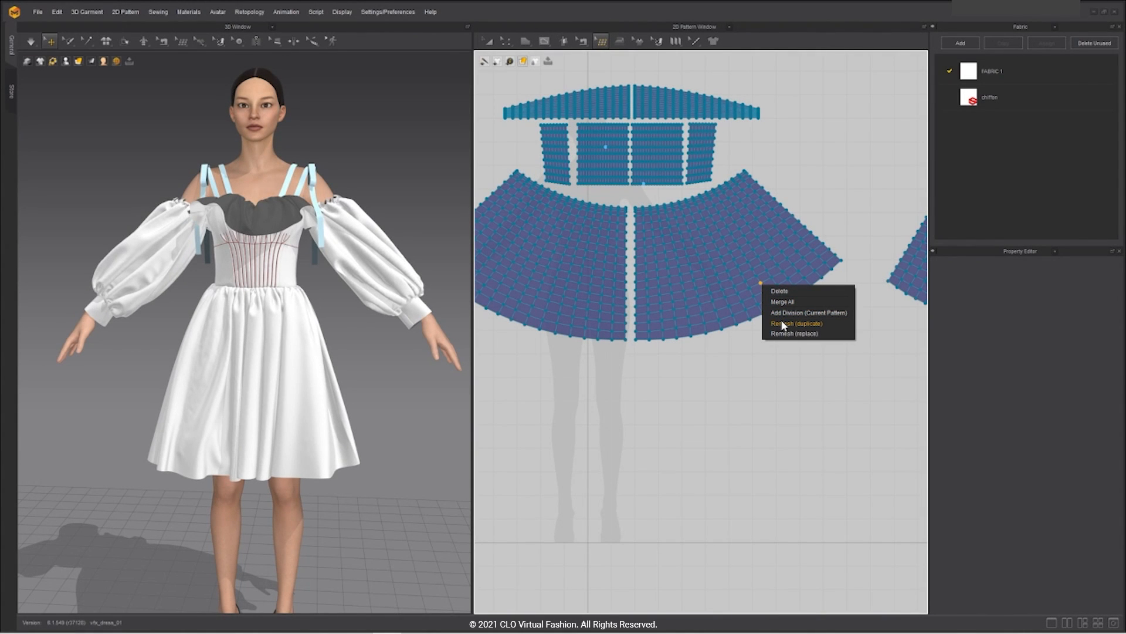
Step: Remesh both skirt panels as duplicates
click(829, 322)
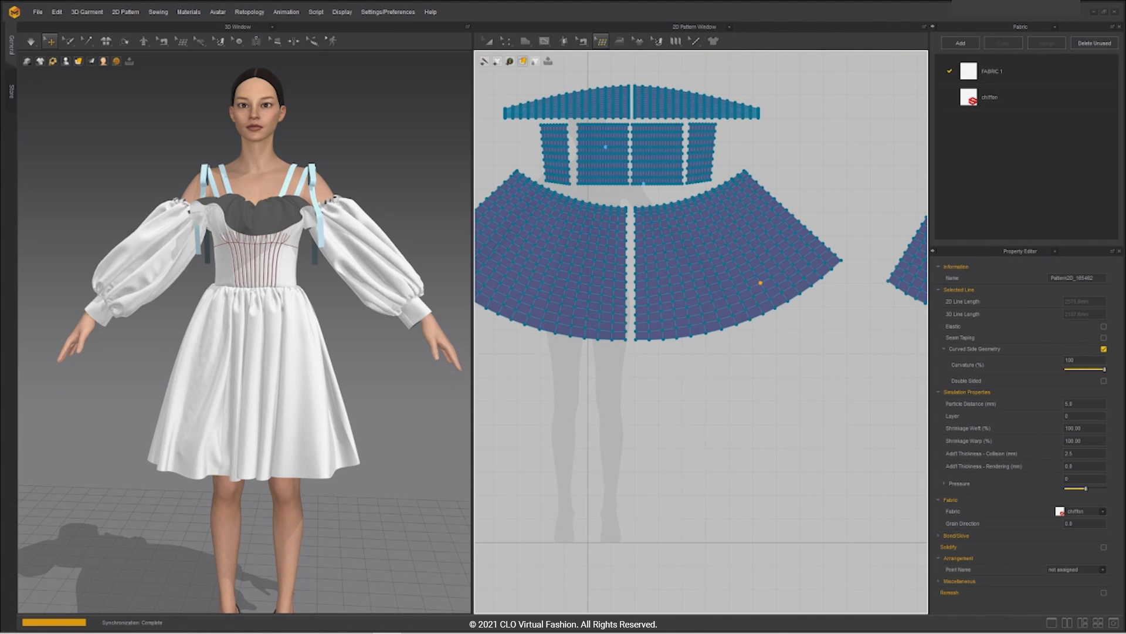
right_click(589, 268)
click(612, 305)
scroll(281, 376, up, 6)
middle_drag(301, 359, 298, 411)
Step: Remesh the left bodice piece and the neighbouring pattern pieces in place with Remesh (replace)
right_click(555, 141)
click(610, 159)
click(676, 202)
right_click(699, 143)
click(714, 190)
scroll(783, 151, down, 3)
right_click(712, 121)
click(728, 168)
scroll(657, 115, up, 4)
scroll(870, 188, down, 3)
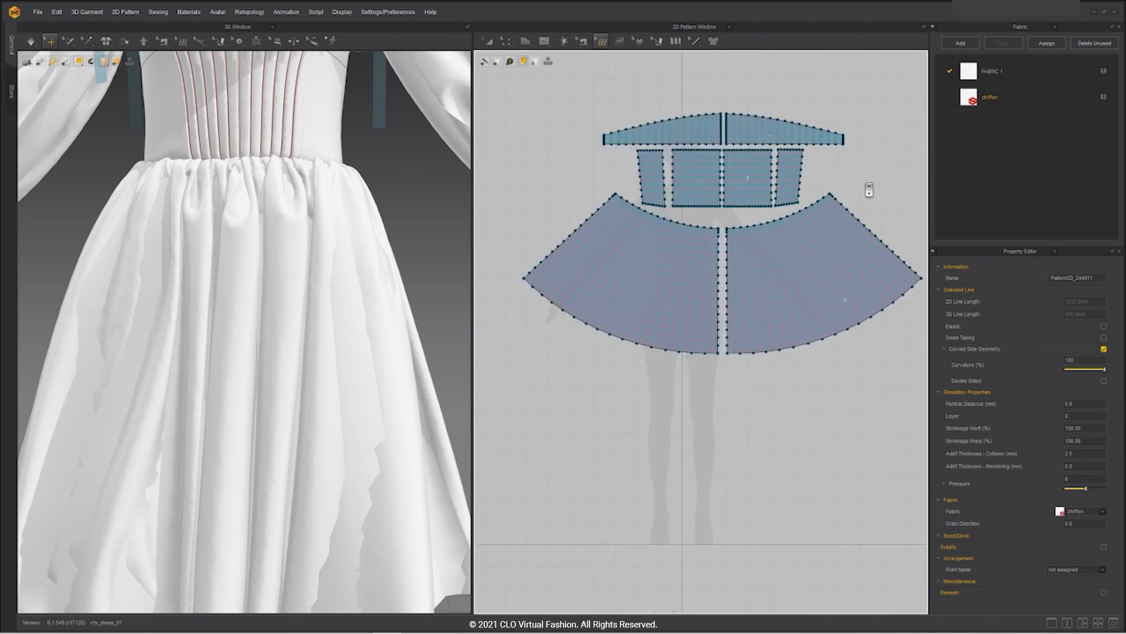
middle_drag(870, 188, 623, 212)
scroll(804, 206, up, 1)
Step: Remesh the remaining bodice pieces and both skirt halves in place
right_click(801, 206)
click(816, 255)
right_click(840, 208)
click(854, 254)
right_click(766, 287)
click(799, 335)
right_click(872, 277)
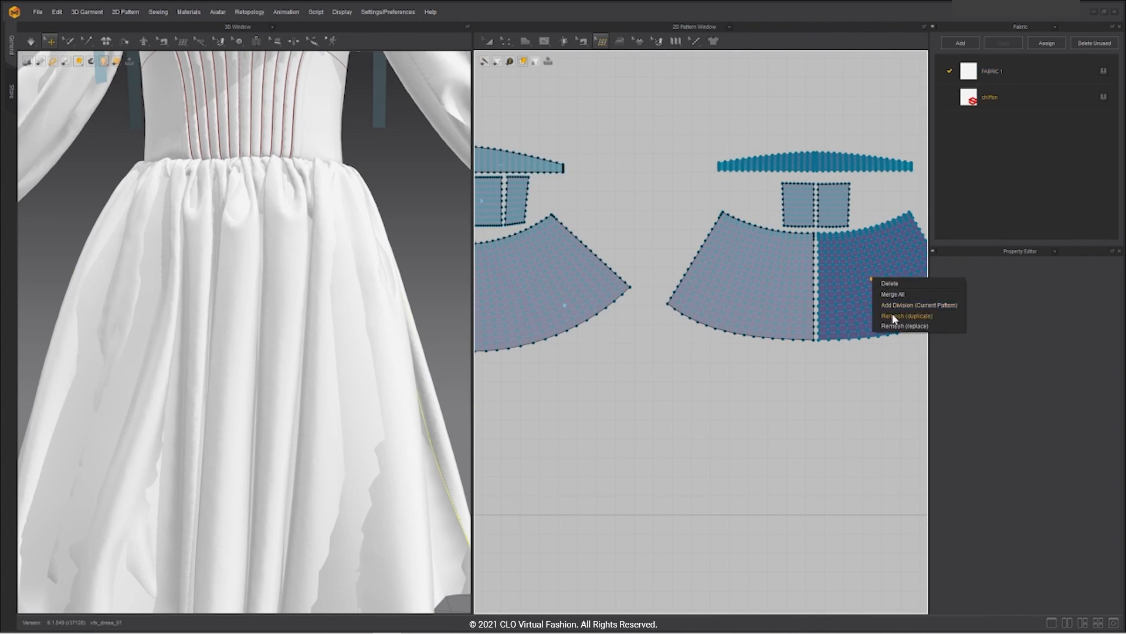
click(906, 325)
Step: Remesh the waistband and the left trapezoid piece, and bring up remesh options for the right trapezoid piece
right_click(848, 165)
click(880, 213)
scroll(657, 301, down, 3)
scroll(657, 300, up, 3)
right_click(664, 190)
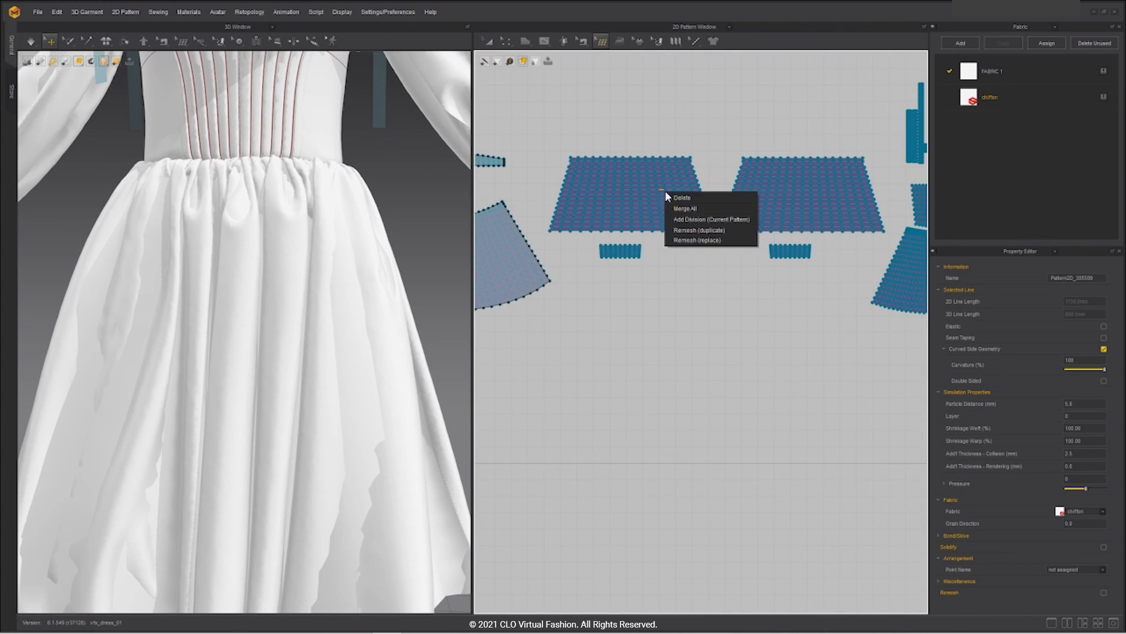
click(679, 238)
right_click(811, 195)
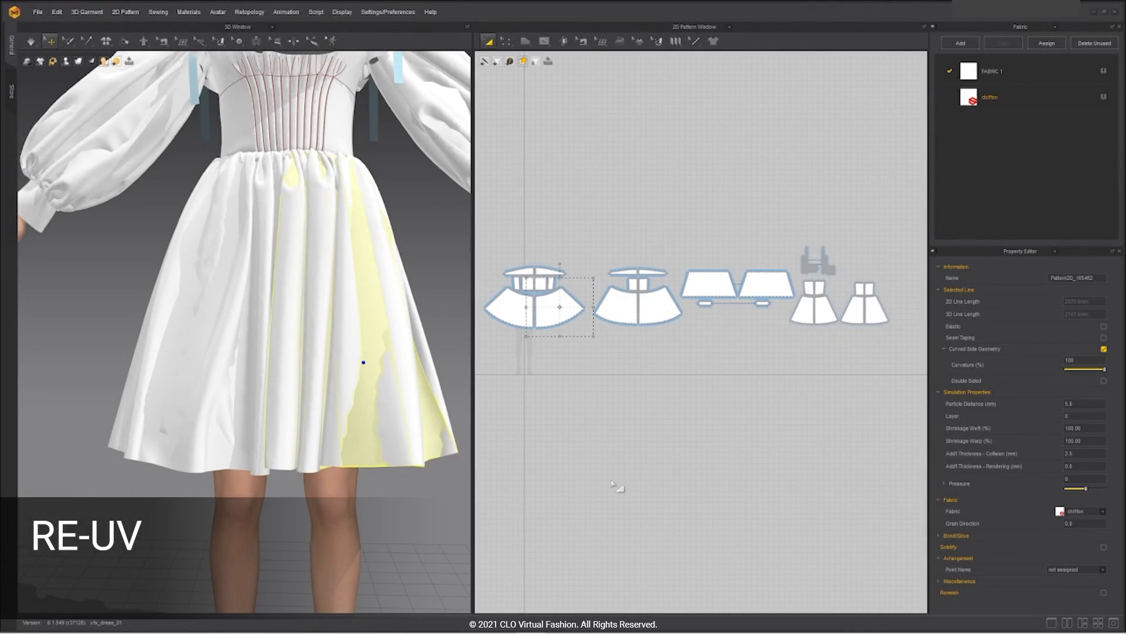
Step: Switch the 2D Pattern Window to the UV Editor and centre the UV pieces
click(730, 27)
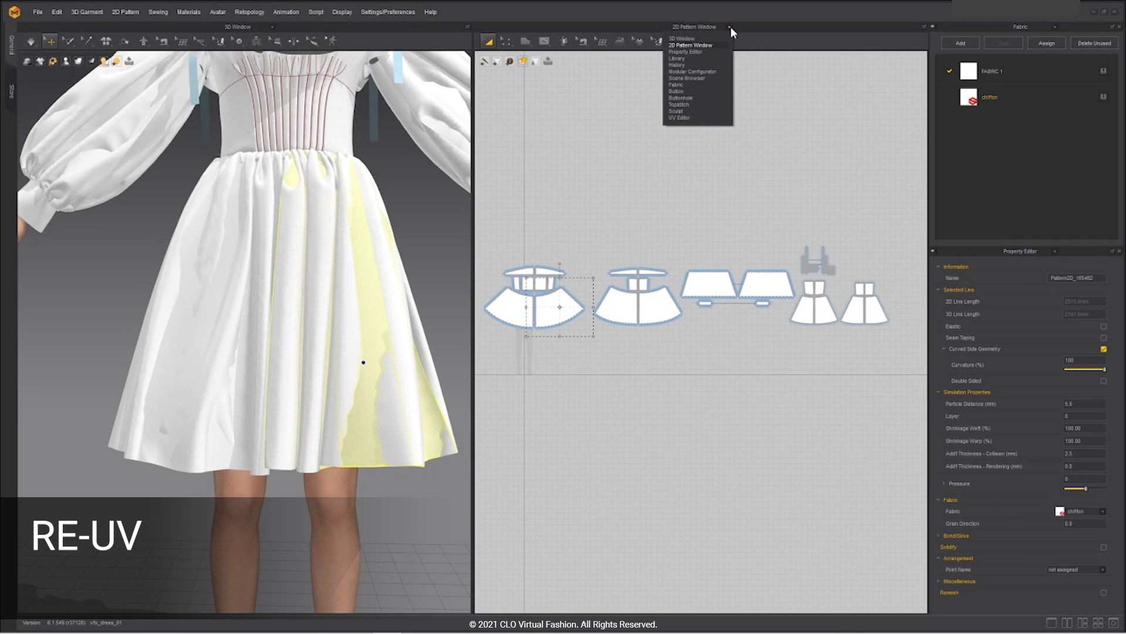
click(681, 118)
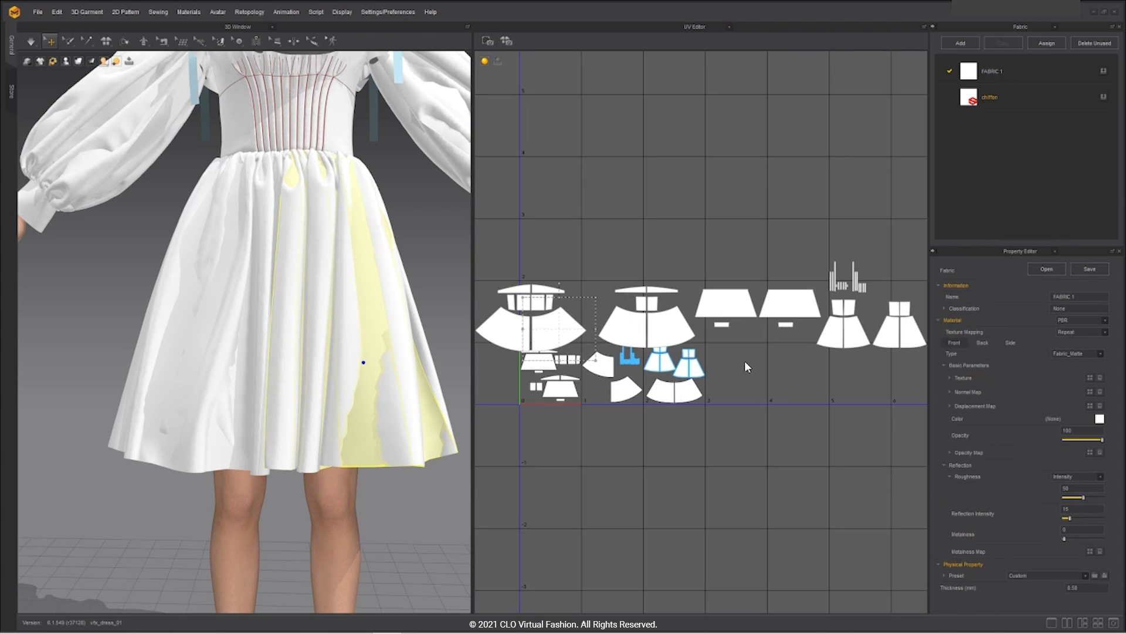
scroll(744, 360, down, 3)
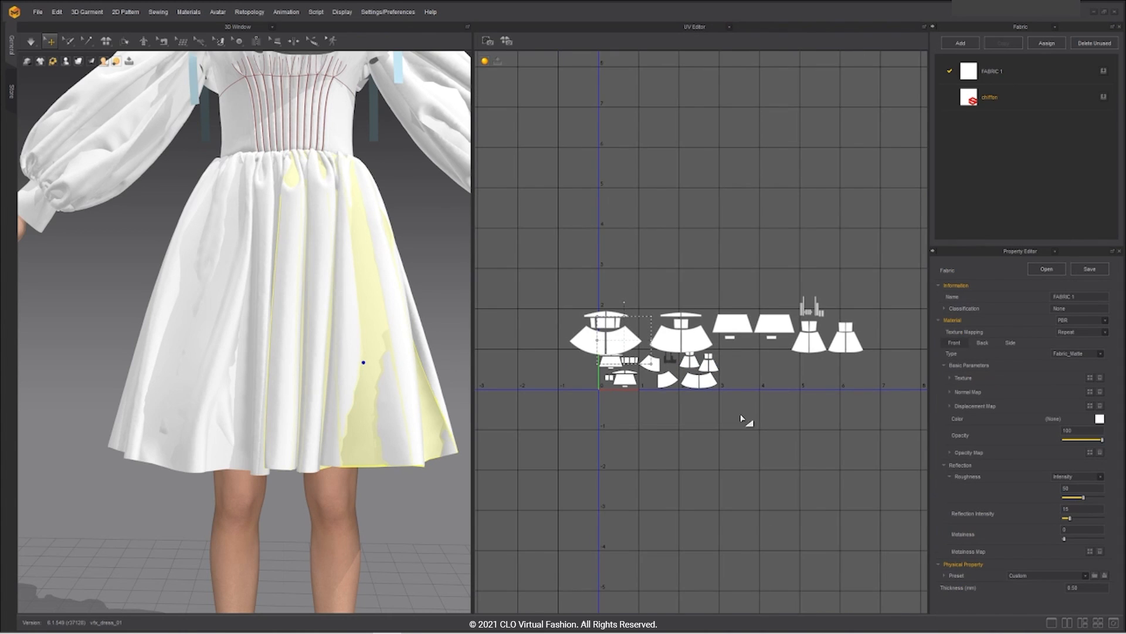
click(748, 346)
middle_drag(749, 346, 707, 368)
Step: Check a small piece's flip and fit options, then open the UV options menu on the empty grid
click(663, 340)
right_click(658, 353)
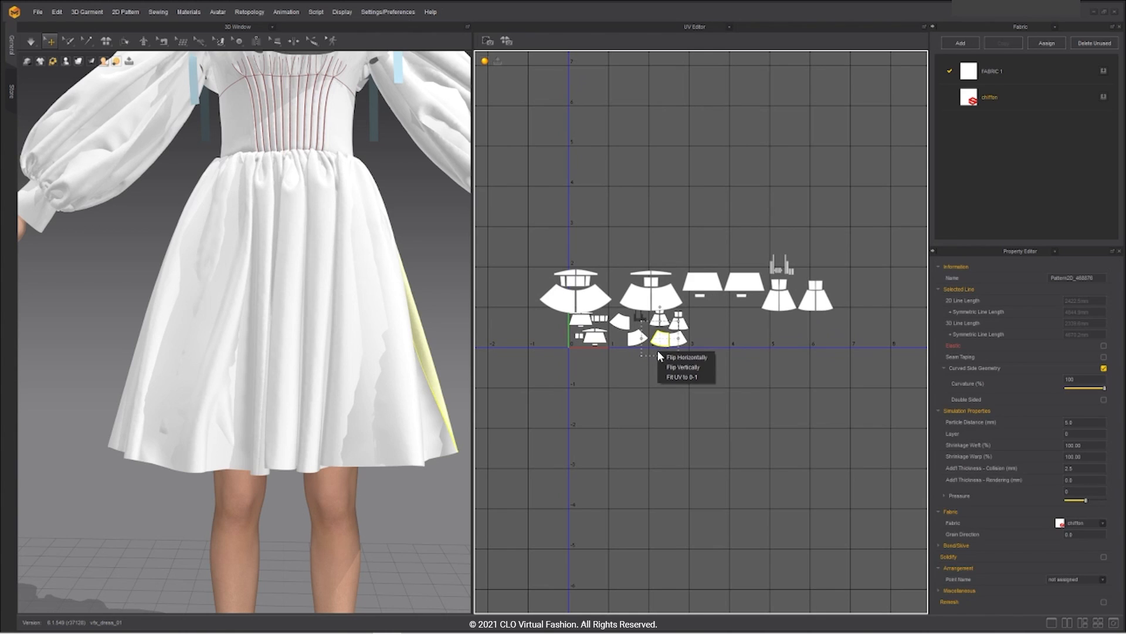
click(641, 382)
right_click(641, 382)
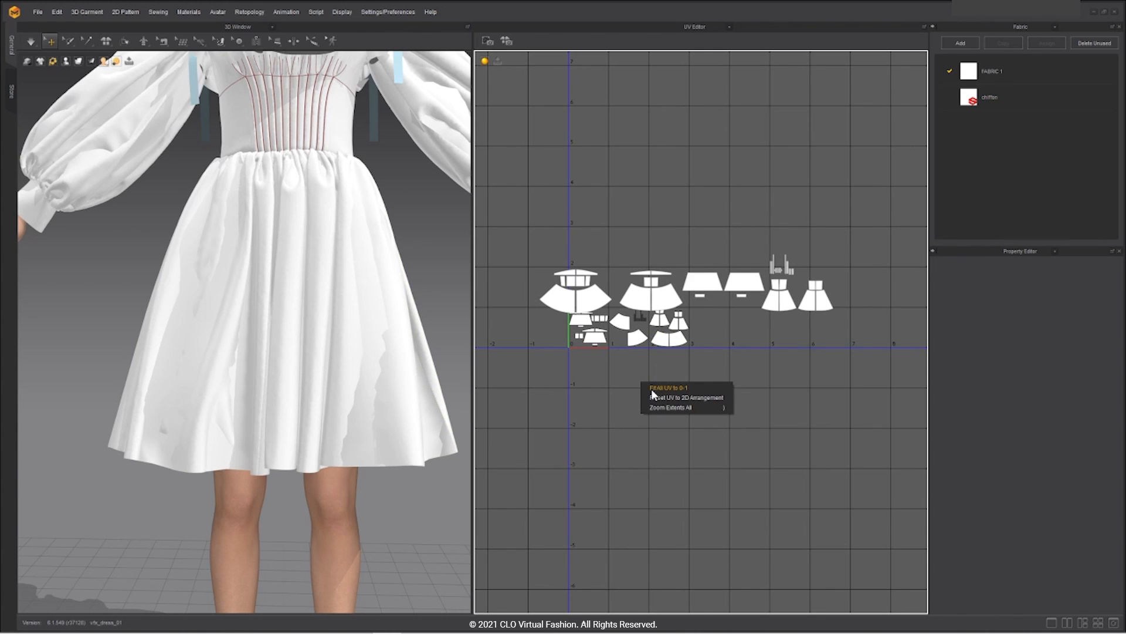
Step: Reset the UVs to the 2D pattern arrangement and try selecting the first UV groups
click(652, 399)
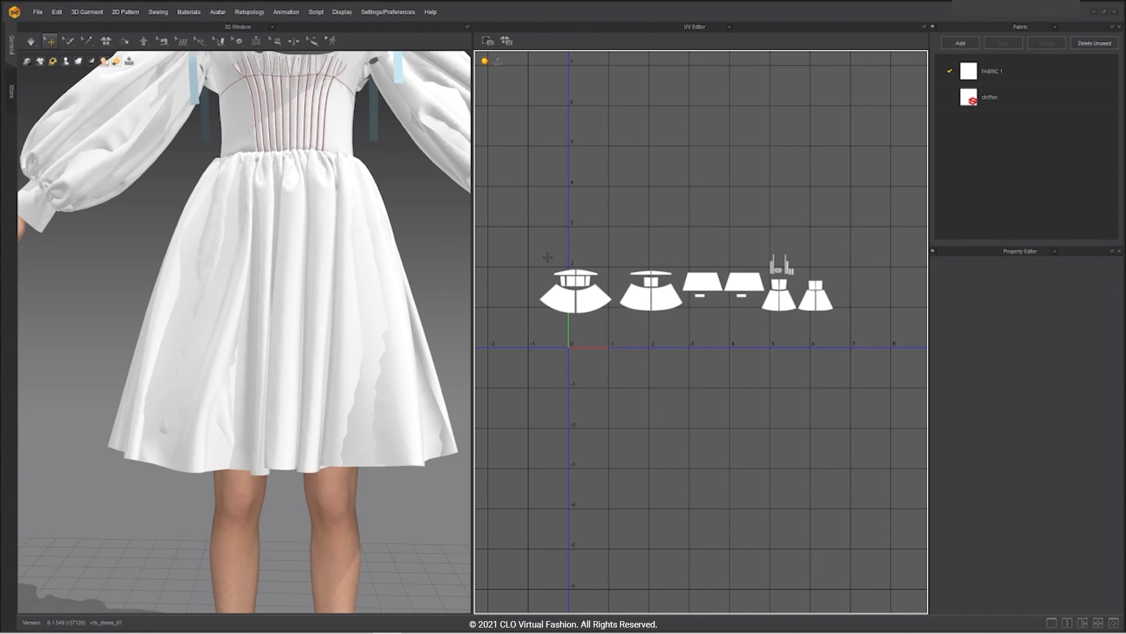
scroll(521, 257, up, 2)
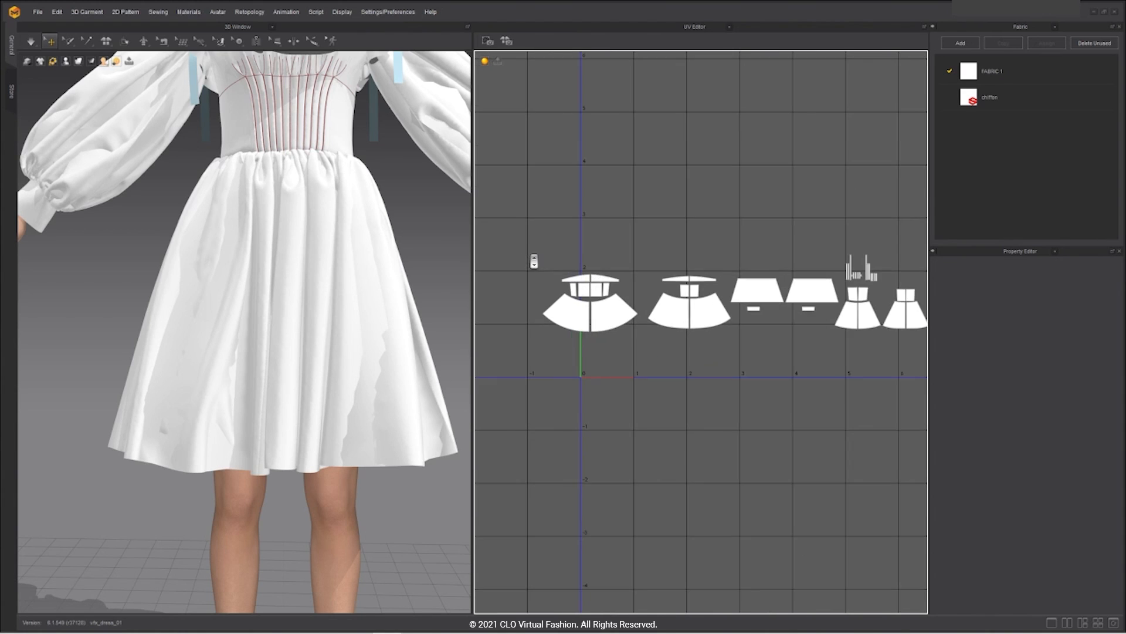
scroll(533, 261, up, 1)
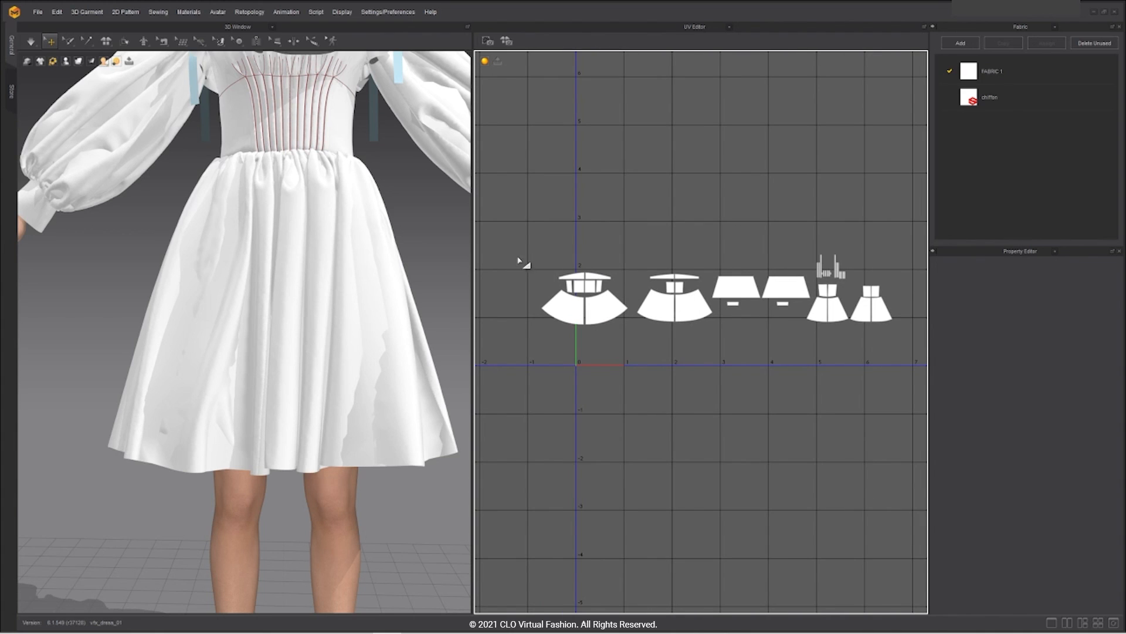
drag(502, 254, 624, 342)
drag(629, 248, 715, 330)
key(ctrl+z)
key(ctrl+z)
key(ctrl+z)
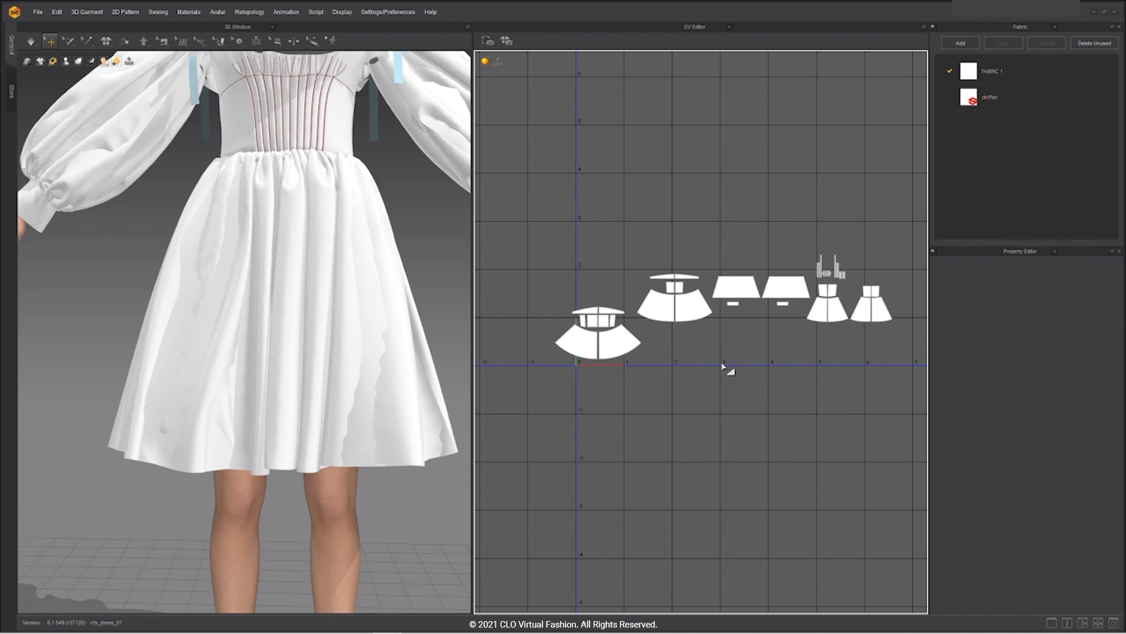
click(723, 365)
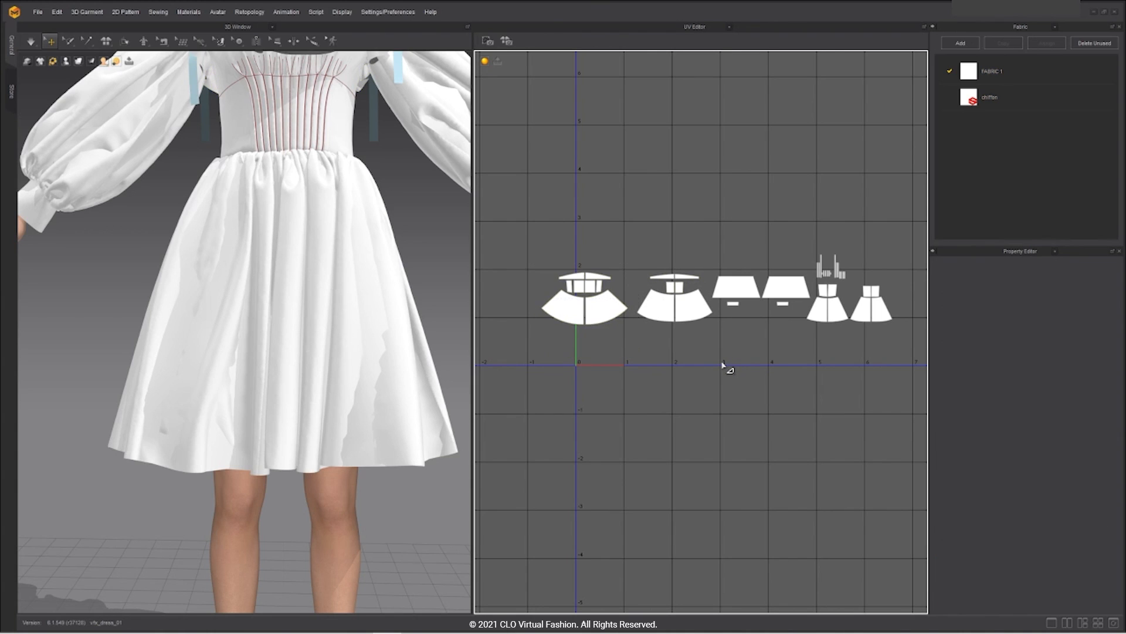
Step: Marquee-select the UV pieces together, scale them down and move them left
drag(515, 221, 847, 347)
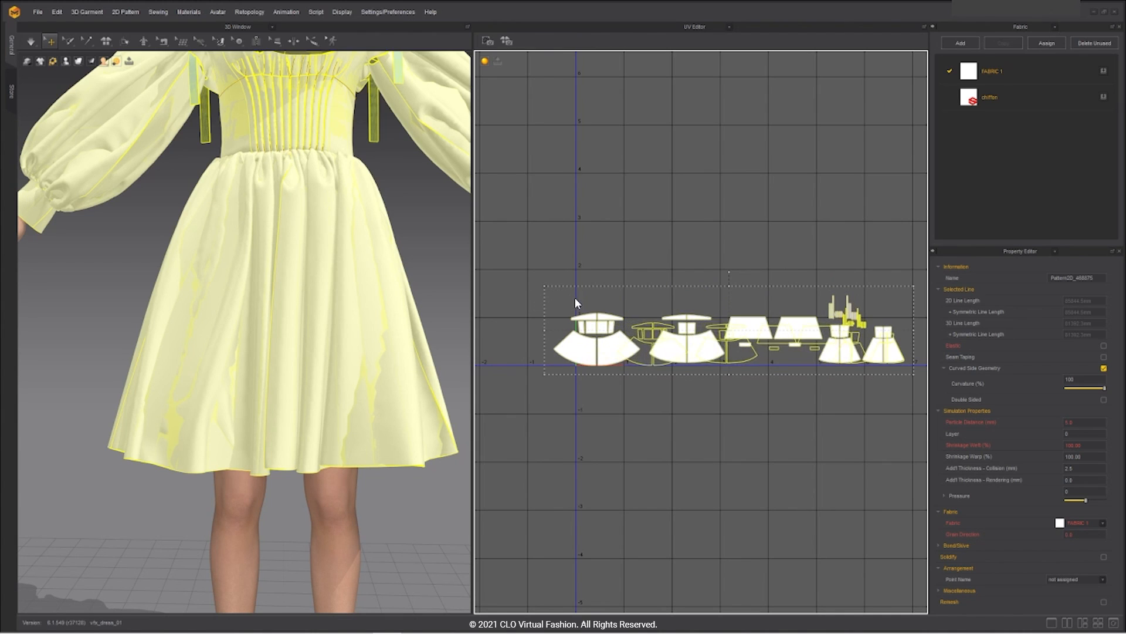
drag(544, 284, 637, 303)
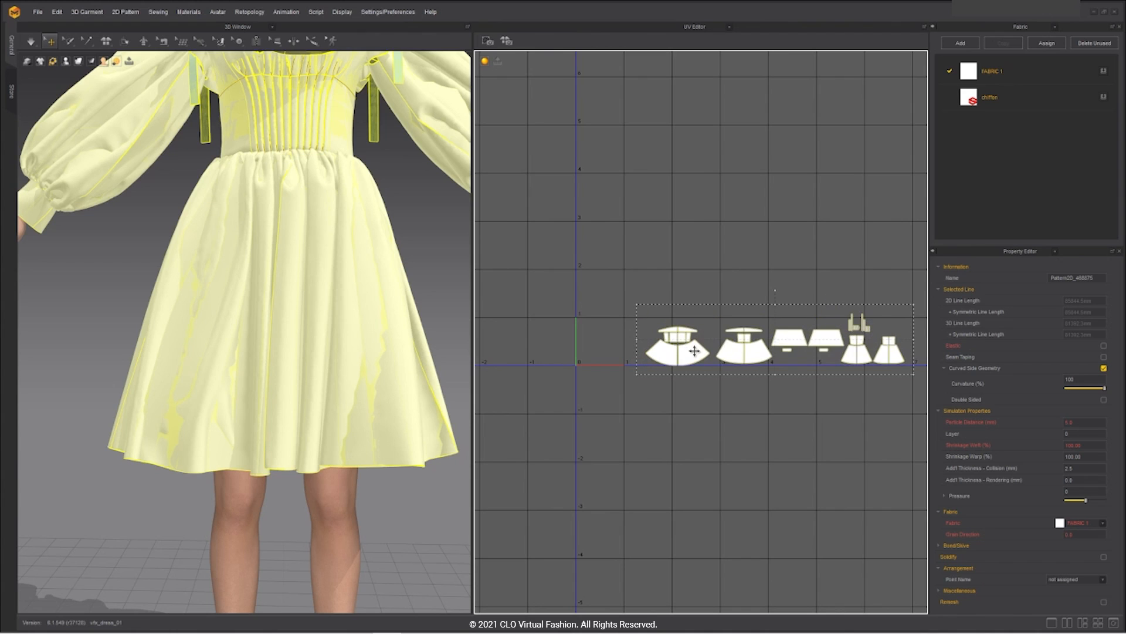
drag(682, 356, 606, 349)
click(593, 382)
Step: Try moving the right skirt UV piece lower, then undo the move
scroll(609, 375, up, 5)
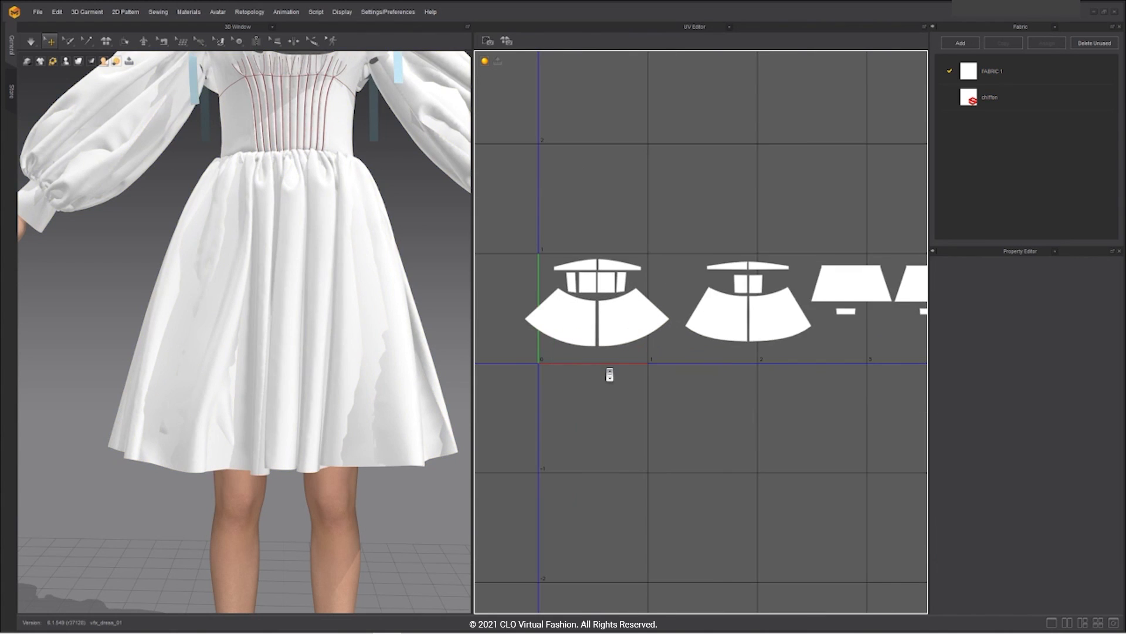
click(630, 308)
drag(627, 291, 628, 363)
click(685, 474)
key(ctrl+z)
key(ctrl+z)
scroll(688, 371, down, 3)
middle_drag(792, 410, 692, 402)
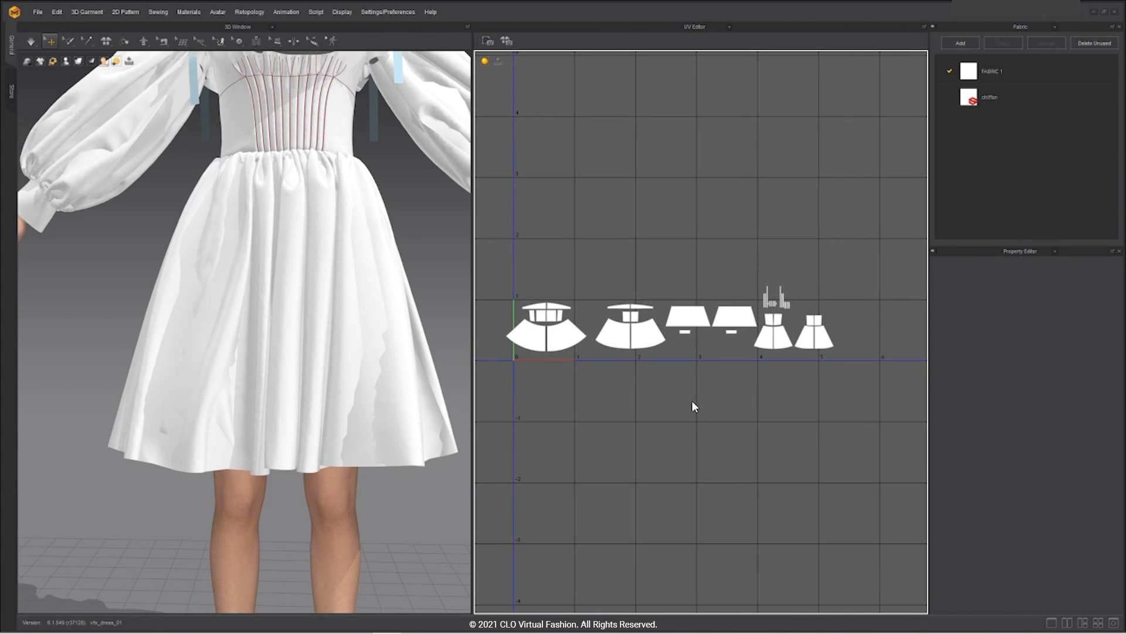
Step: Select all UV pieces and resize them from the bounding-box corner
mouse_move(490, 257)
mouse_down()
mouse_move(832, 381)
mouse_move(505, 269)
mouse_up()
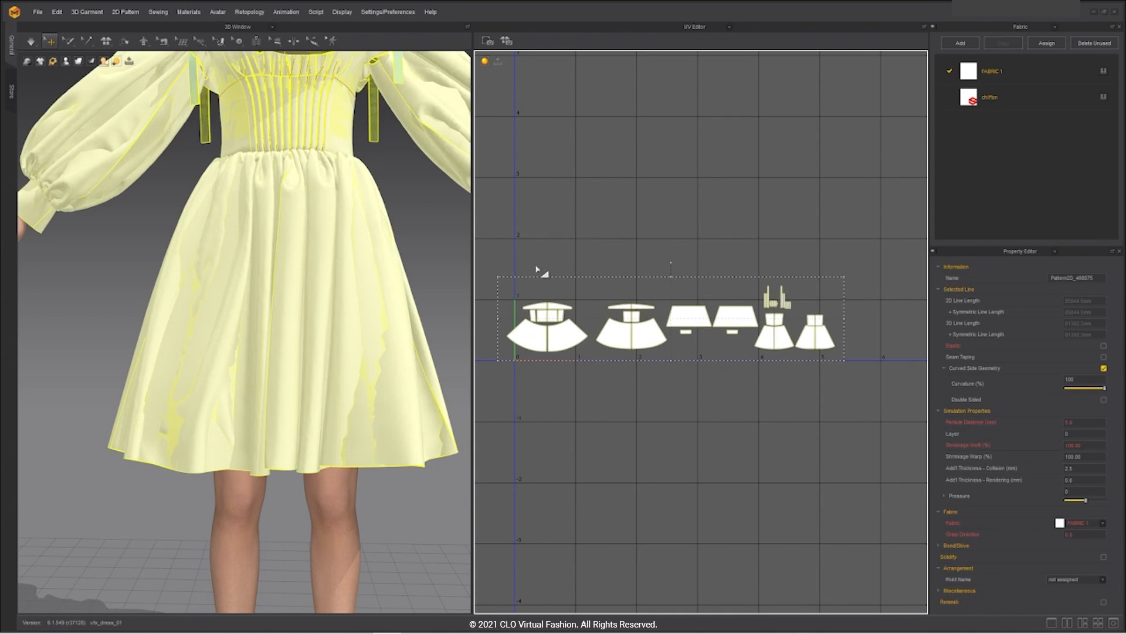
drag(839, 283, 772, 357)
scroll(625, 413, up, 2)
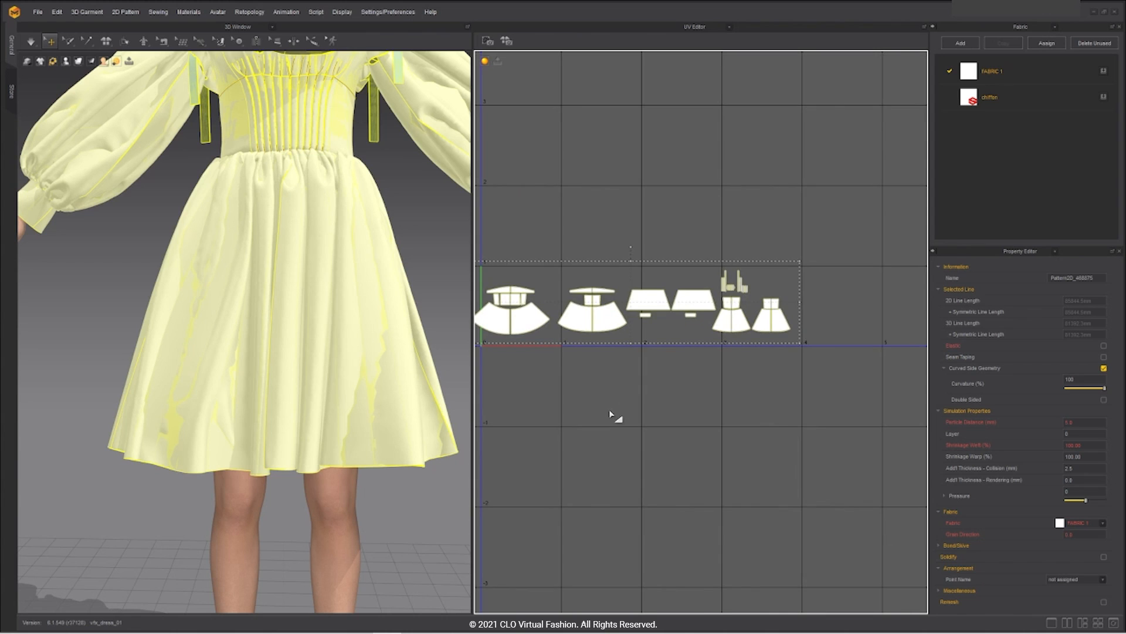
click(682, 460)
middle_drag(540, 334, 619, 374)
scroll(615, 363, up, 2)
scroll(615, 363, down, 3)
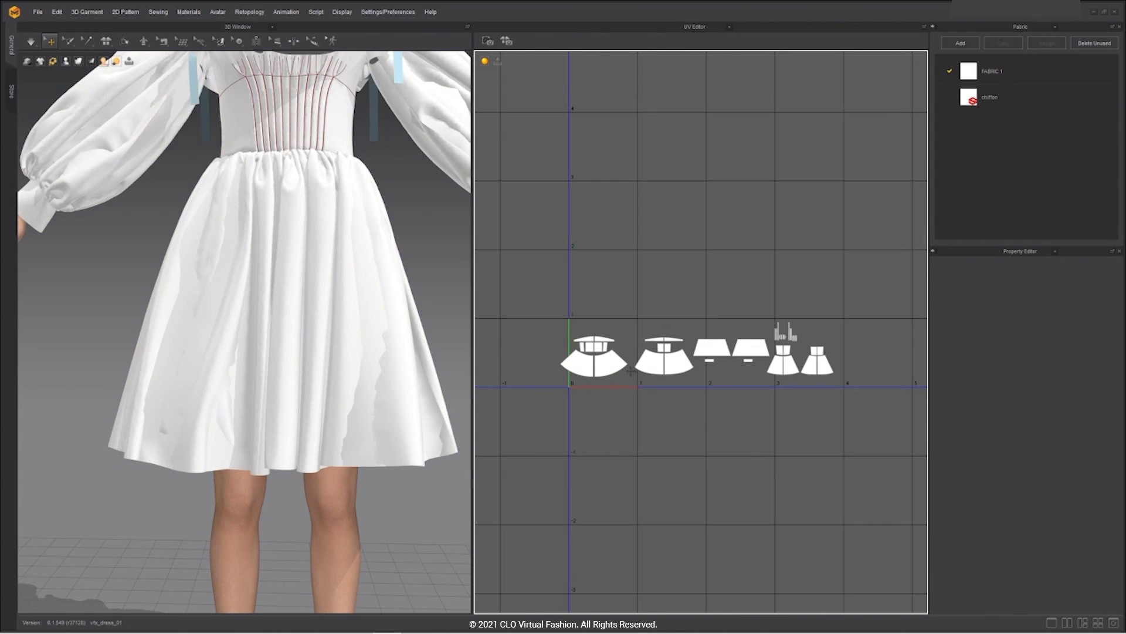
Step: Select all pieces with Ctrl+A, then scale them and shift them slightly left toward the origin
key(ctrl+a)
scroll(610, 361, up, 3)
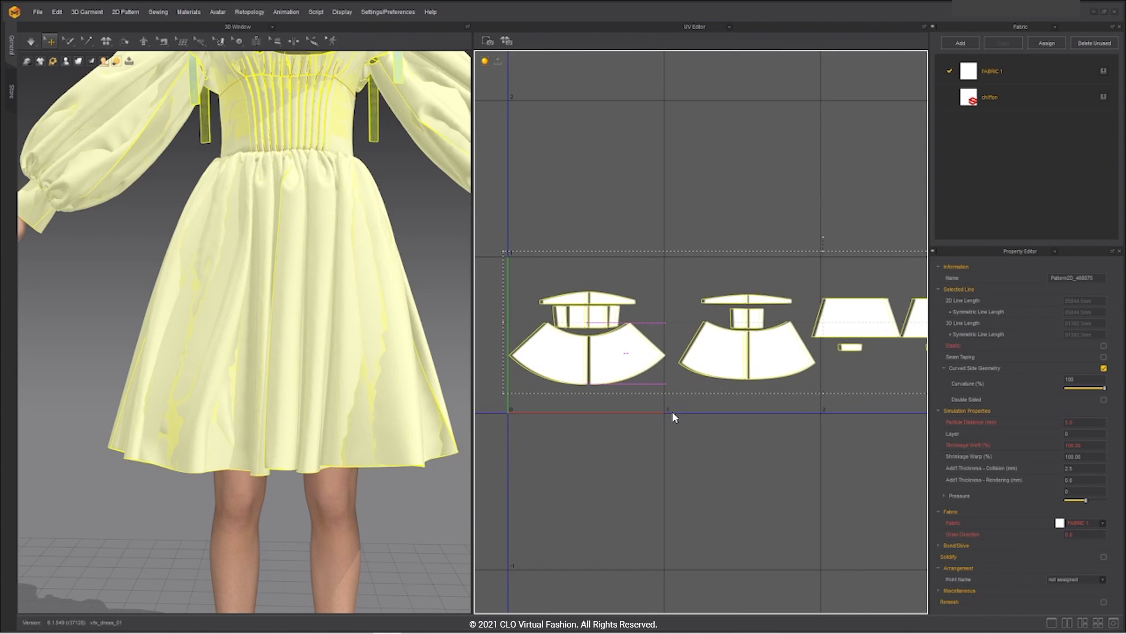
drag(672, 410, 669, 410)
drag(495, 252, 500, 251)
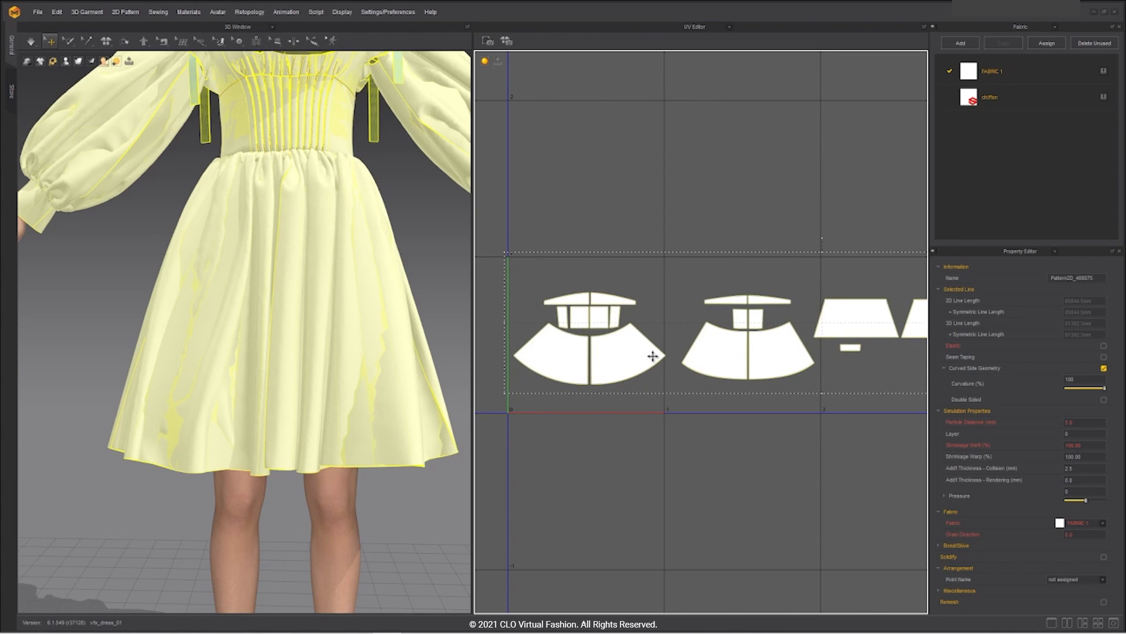
drag(648, 357, 644, 362)
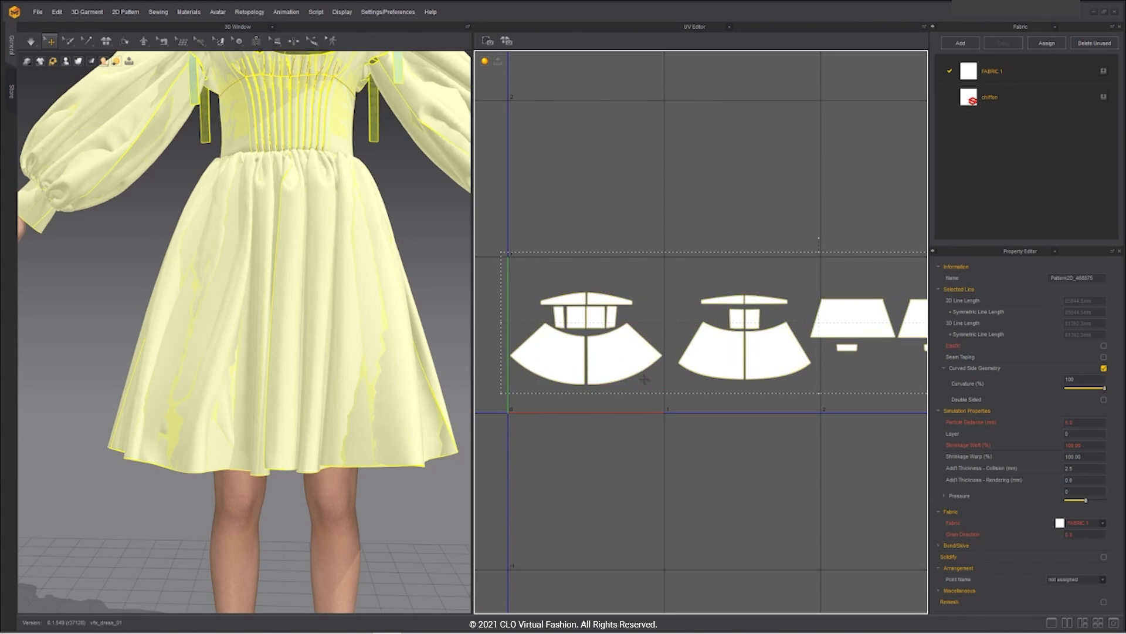
click(802, 439)
middle_drag(813, 442, 489, 454)
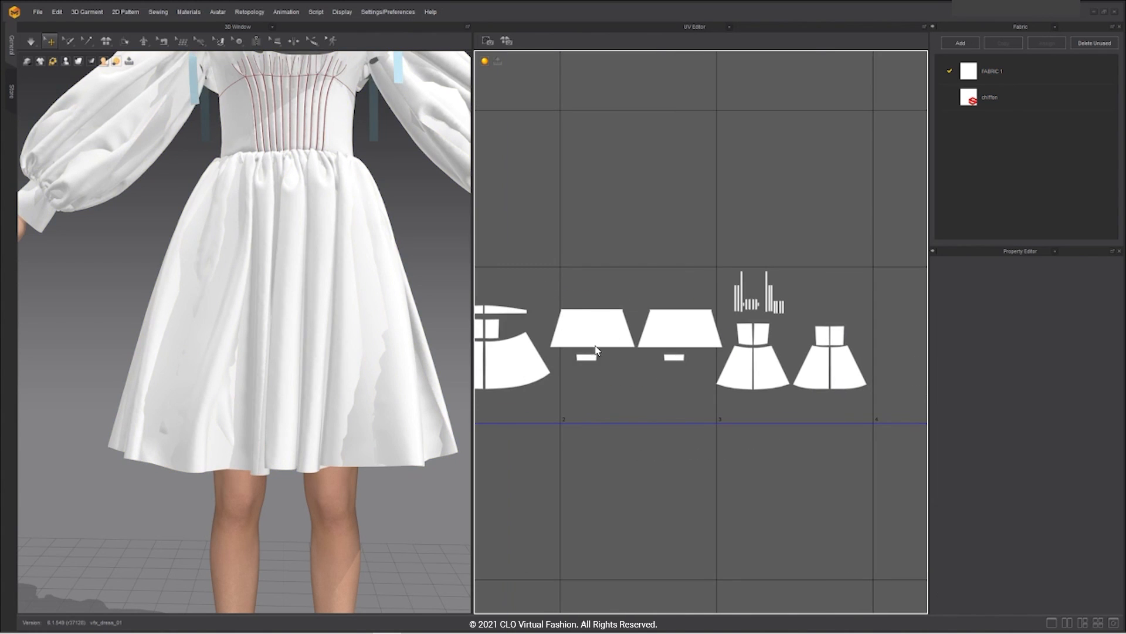
Step: Move one sleeve UV piece upward and the lower sleeve piece downward
click(608, 329)
drag(608, 329, 629, 307)
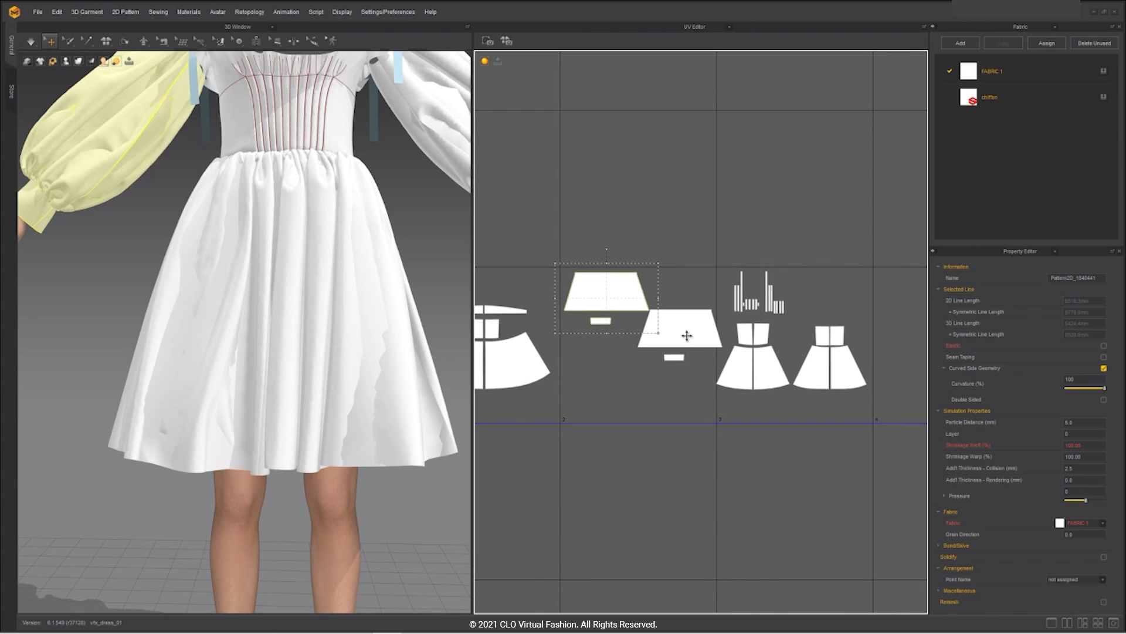
drag(725, 402, 629, 299)
drag(686, 329, 692, 393)
click(598, 426)
Step: Select the UV pattern pieces and shift them slightly right
middle_drag(833, 418, 652, 412)
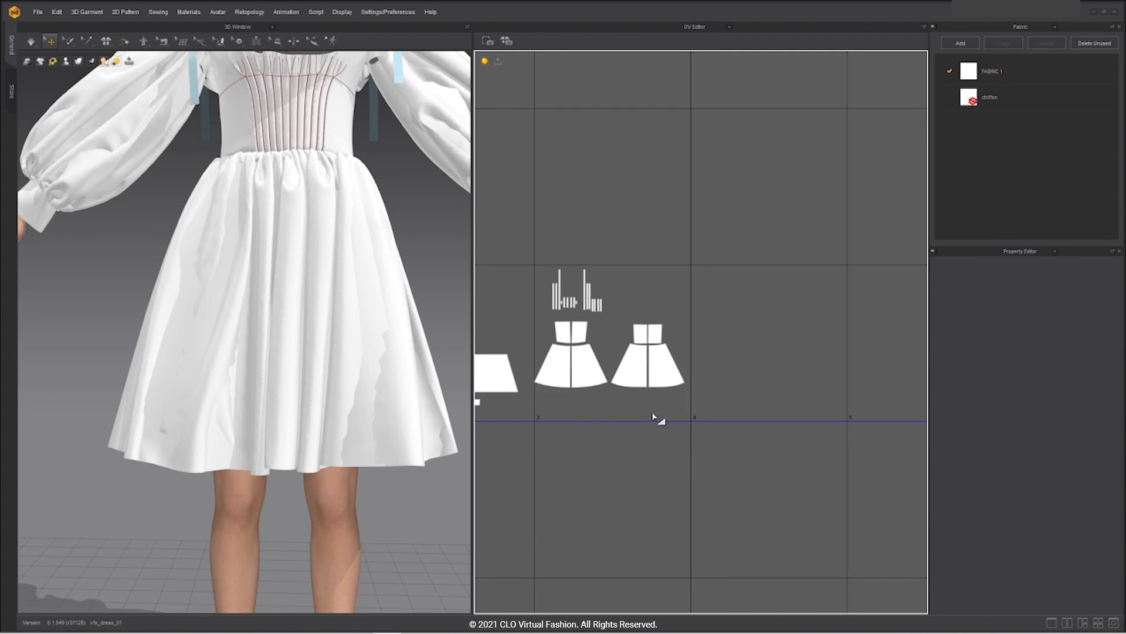
scroll(648, 405, up, 3)
drag(764, 412, 490, 285)
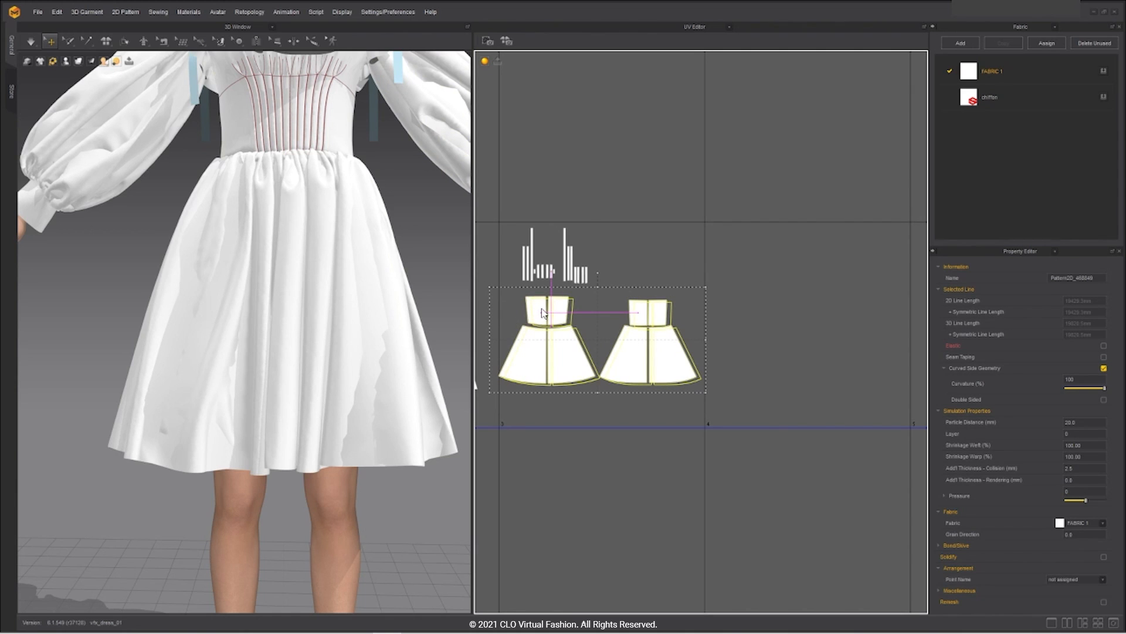
drag(544, 313, 544, 313)
click(574, 435)
scroll(581, 445, down, 5)
scroll(706, 399, up, 3)
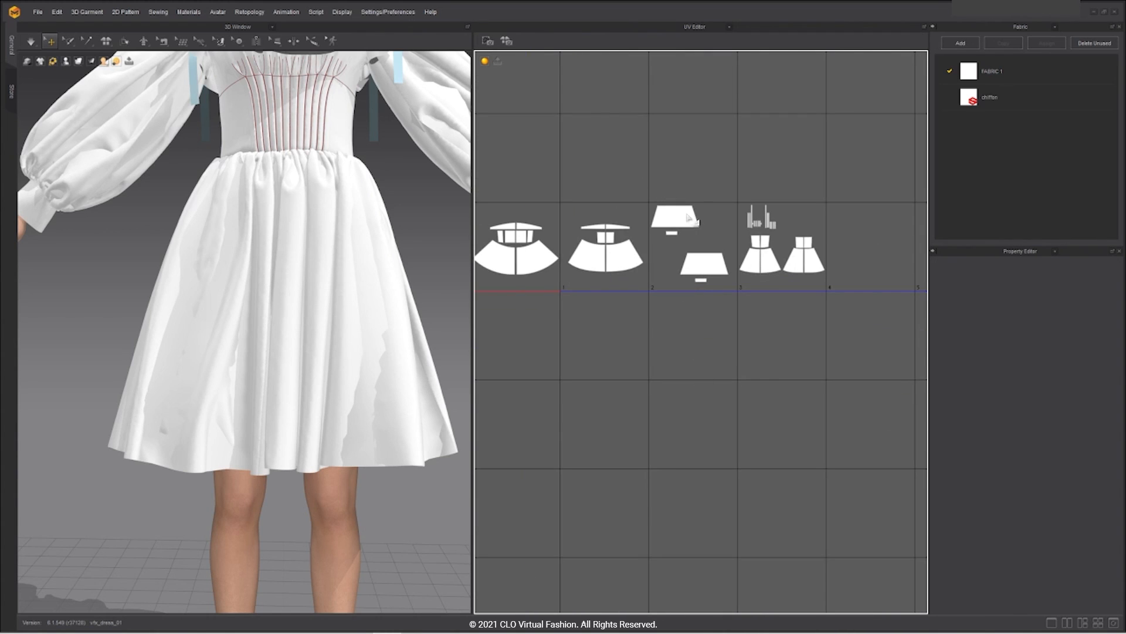
Step: Nudge the upper trapezoid sleeve piece slightly down beside its partner
click(687, 226)
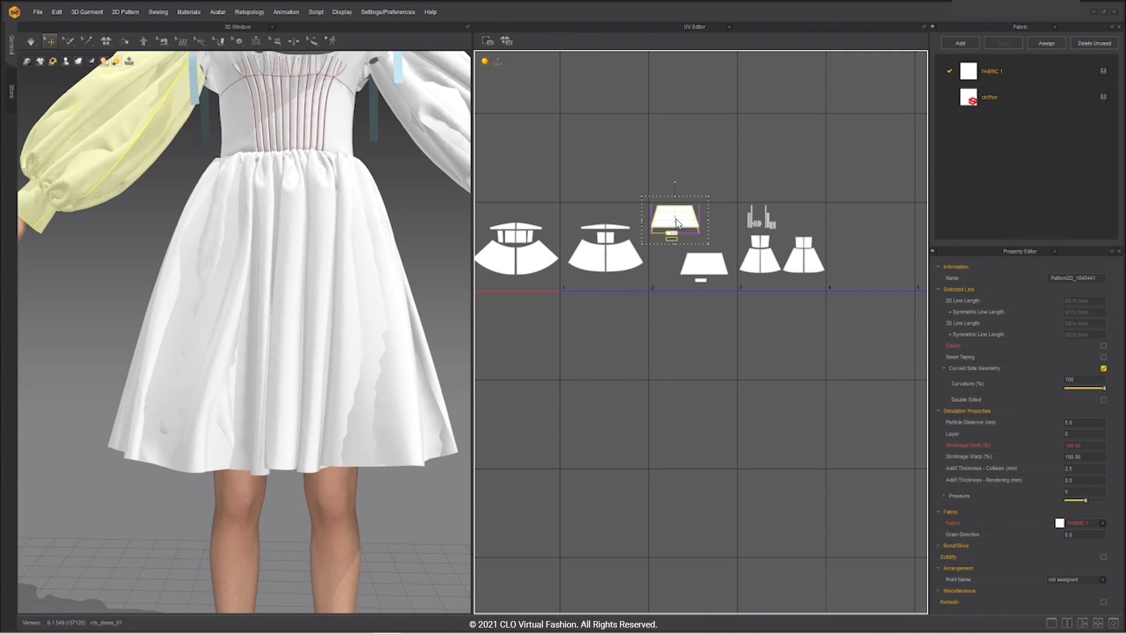
drag(678, 223, 683, 234)
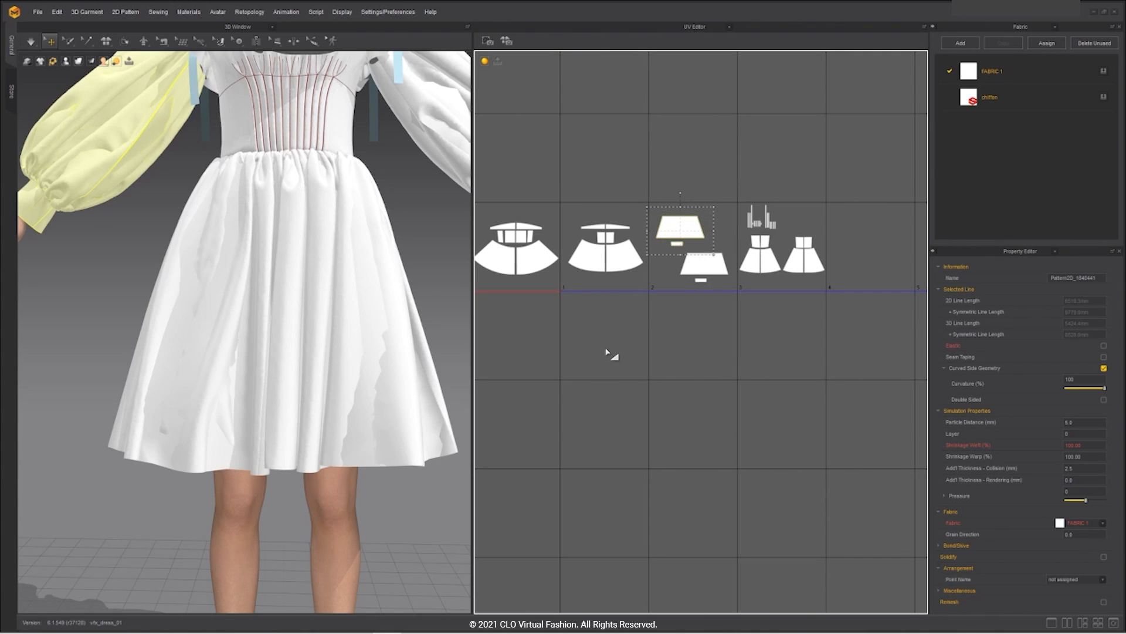
click(582, 350)
middle_drag(581, 350, 623, 369)
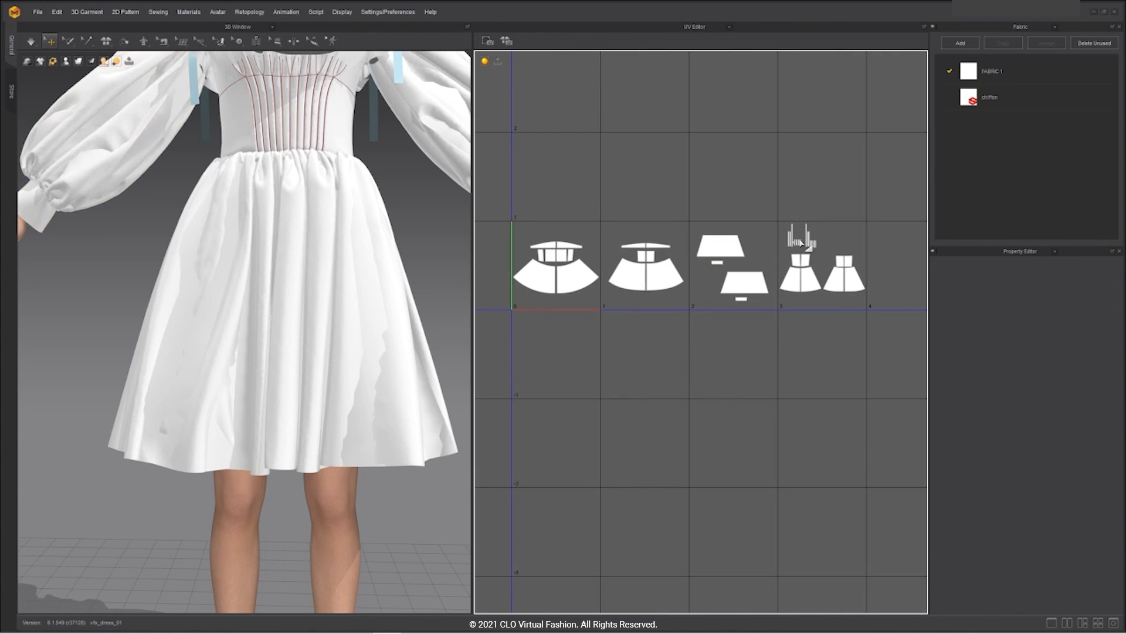
Step: Switch CLO 3D's middle panel to the 2D Pattern Window and view the avatar's back
click(729, 28)
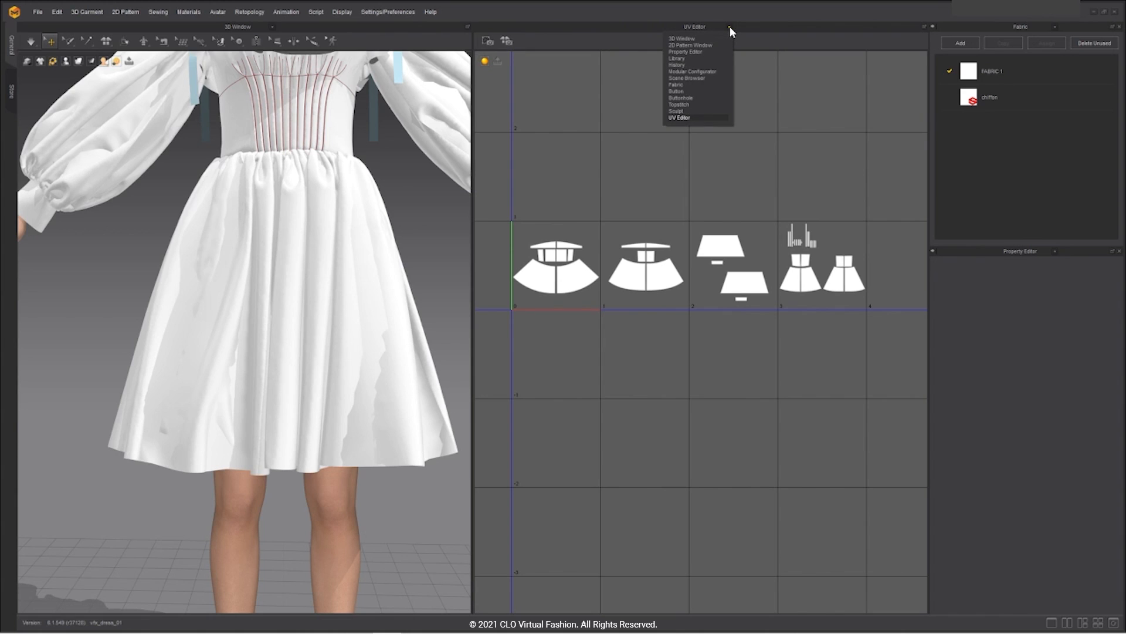
click(701, 45)
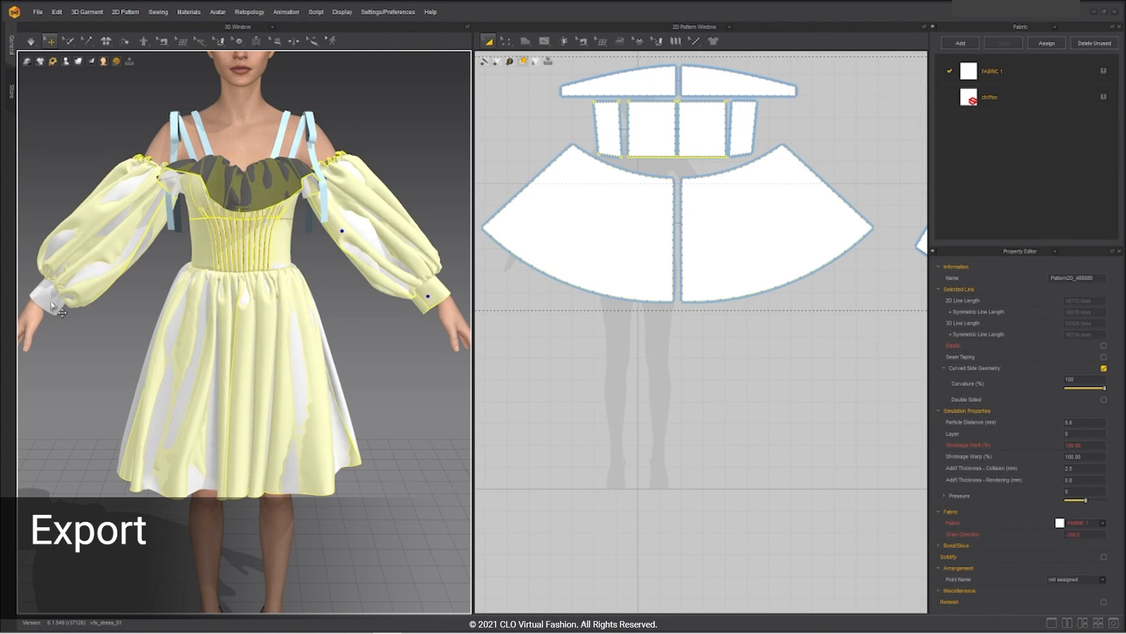
scroll(329, 281, down, 2)
right_drag(412, 246, 258, 234)
scroll(254, 214, up, 4)
Step: In the 3D Window, select the back skirt, back bodice, ruffle, shoulder strap and bow pieces
shift+click(252, 212)
shift+click(312, 156)
right_drag(312, 156, 235, 194)
shift+click(195, 230)
shift+click(317, 218)
right_drag(317, 220, 158, 196)
shift+click(125, 176)
right_drag(363, 234, 311, 258)
shift+click(307, 264)
right_drag(323, 337, 286, 282)
Step: Add the strap ribbons, other-shoulder straps and both lining panels under the skirt to the selection
shift+click(285, 282)
right_drag(261, 334, 206, 352)
shift+click(198, 398)
scroll(293, 329, up, 3)
right_drag(293, 352, 147, 259)
shift+click(338, 299)
scroll(338, 299, down, 4)
right_drag(352, 305, 246, 352)
scroll(281, 452, up, 4)
shift+click(253, 434)
right_drag(252, 470, 216, 289)
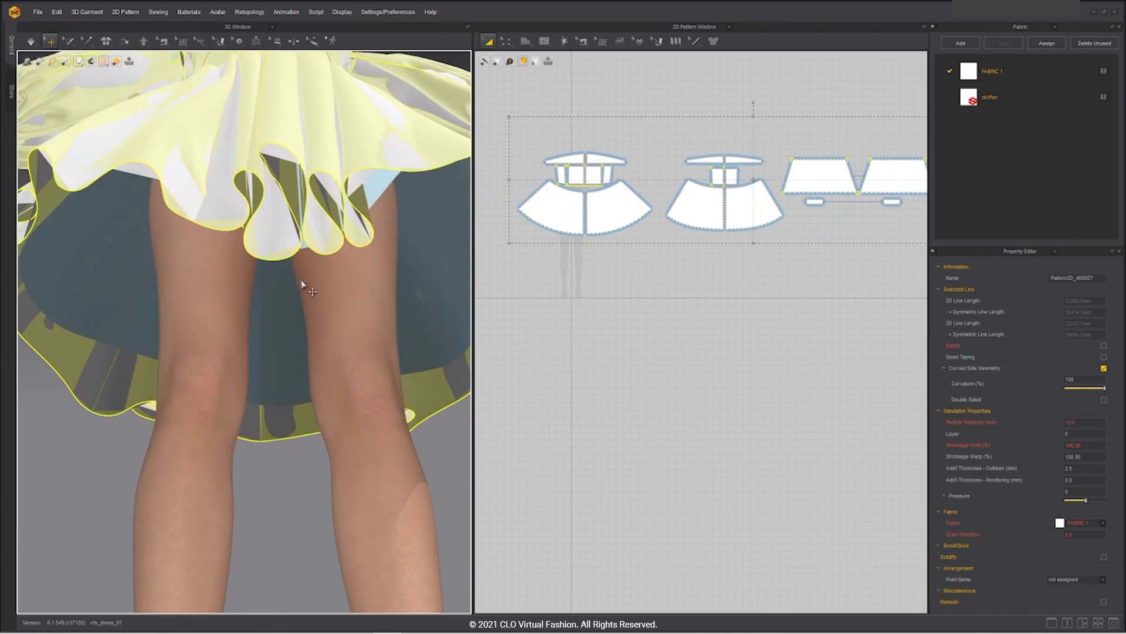
shift+click(257, 287)
shift+click(282, 288)
scroll(821, 223, up, 6)
Step: In the 2D layout, raise both skirt lining panels and place them right of the skirt
middle_drag(689, 385, 881, 586)
scroll(576, 247, down, 6)
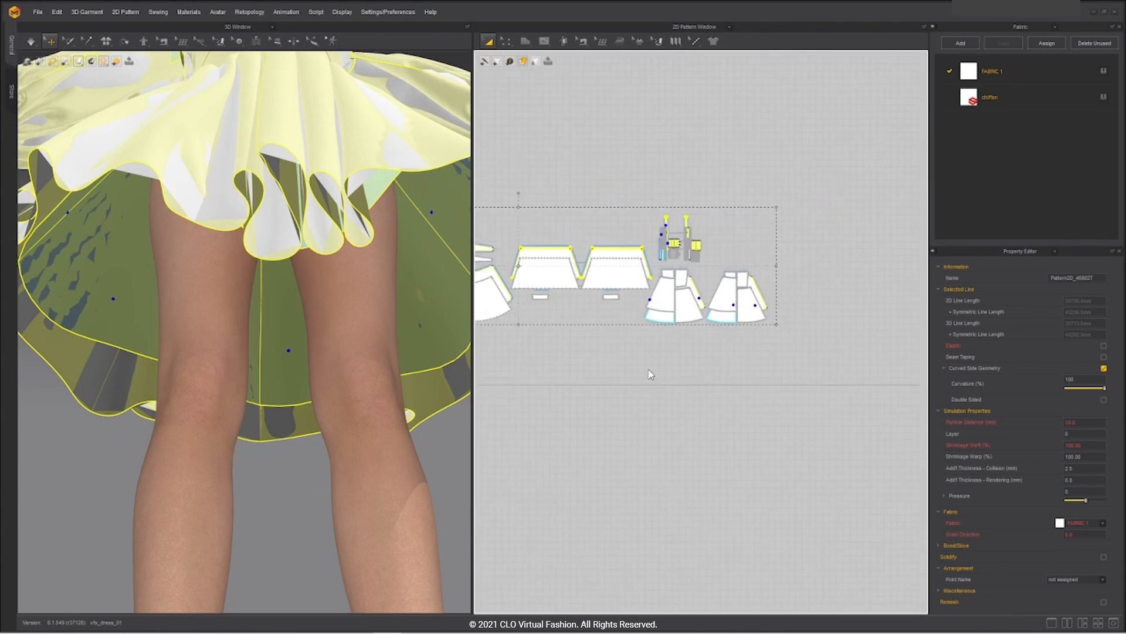
scroll(770, 242, up, 3)
click(667, 374)
scroll(661, 312, up, 3)
drag(652, 327, 656, 292)
middle_drag(671, 289, 490, 335)
drag(655, 369, 663, 328)
click(737, 264)
shift+click(637, 267)
drag(636, 267, 796, 290)
scroll(797, 281, down, 4)
scroll(777, 261, up, 5)
Step: Move the lining bodice panels above the shell, shift the linings right and raise the bodices
click(662, 235)
drag(662, 235, 670, 171)
drag(635, 279, 656, 301)
click(692, 181)
shift+click(639, 202)
scroll(865, 165, down, 4)
drag(691, 228, 897, 190)
scroll(754, 204, up, 4)
drag(644, 197, 597, 140)
Step: Move the three-piece shell group down and raise the right bodice panel
shift+click(551, 217)
shift+click(649, 153)
scroll(699, 165, down, 4)
shift+click(696, 191)
drag(695, 192, 654, 232)
scroll(682, 256, up, 5)
shift+click(652, 358)
scroll(644, 357, down, 5)
drag(651, 367, 712, 143)
scroll(666, 255, up, 2)
Step: Gather the strap pieces into a row, positioning each strap and swapping the small pieces
click(865, 328)
scroll(624, 161, up, 4)
click(538, 370)
shift+click(520, 367)
shift+click(559, 158)
shift+click(695, 159)
shift+click(713, 201)
middle_drag(711, 143, 726, 260)
drag(722, 105, 744, 179)
middle_drag(675, 352, 661, 226)
drag(566, 354, 574, 254)
drag(569, 275, 563, 343)
drag(574, 254, 572, 280)
Step: Raise the six-piece and four-piece groups and move the skirt panels down
scroll(578, 299, down, 4)
middle_drag(611, 301, 572, 343)
drag(598, 352, 572, 162)
drag(709, 362, 640, 329)
drag(661, 351, 660, 229)
scroll(654, 239, down, 5)
middle_drag(528, 314, 684, 329)
click(631, 317)
scroll(629, 352, up, 2)
shift+drag(771, 350, 768, 449)
scroll(767, 449, down, 5)
Step: Raise both dress groups and the trapezoid group, and reposition the pocket pieces
middle_drag(821, 437, 634, 448)
drag(711, 531, 628, 306)
drag(779, 452, 709, 377)
drag(731, 425, 685, 312)
middle_drag(497, 379, 643, 404)
drag(645, 402, 770, 448)
drag(717, 423, 707, 332)
scroll(600, 428, up, 5)
Step: Move the skirt and waistband panels up together as one group
click(663, 418)
scroll(680, 419, up, 3)
drag(622, 475, 636, 103)
scroll(680, 492, down, 2)
click(704, 487)
scroll(660, 431, down, 4)
middle_drag(504, 375, 751, 291)
scroll(752, 292, up, 2)
click(707, 344)
Step: Raise the layered dress panels, place the waistband and small pieces, then select the top row
shift+click(516, 264)
shift+click(556, 268)
shift+click(661, 275)
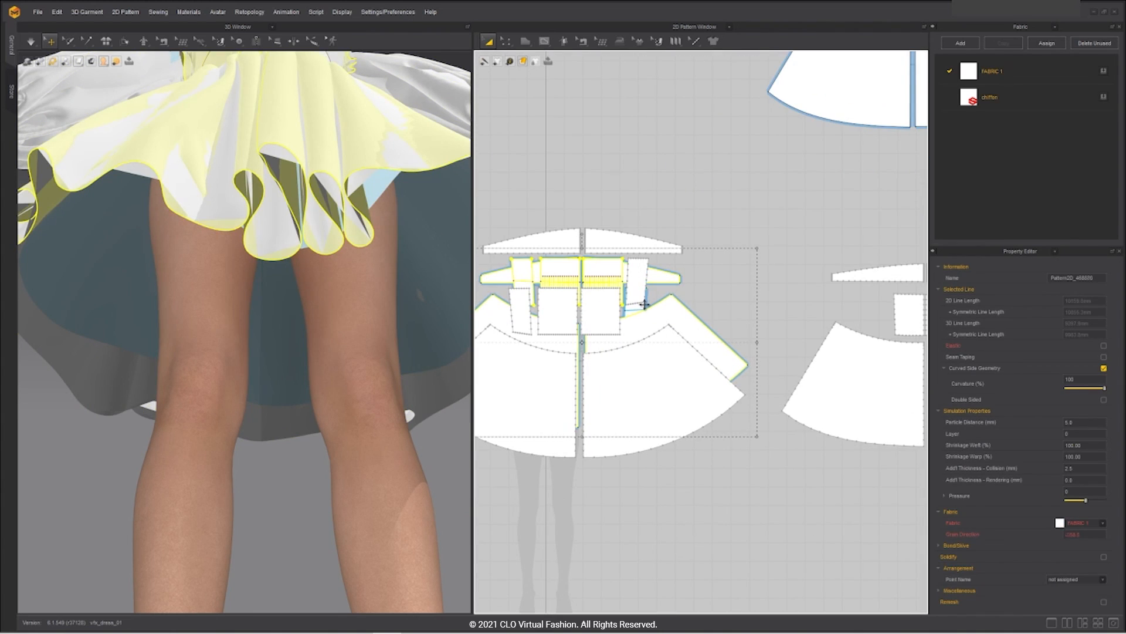
drag(645, 305, 663, 66)
drag(638, 273, 639, 301)
middle_drag(542, 70, 612, 470)
scroll(604, 457, up, 2)
drag(567, 438, 563, 363)
drag(782, 449, 785, 424)
scroll(785, 423, down, 5)
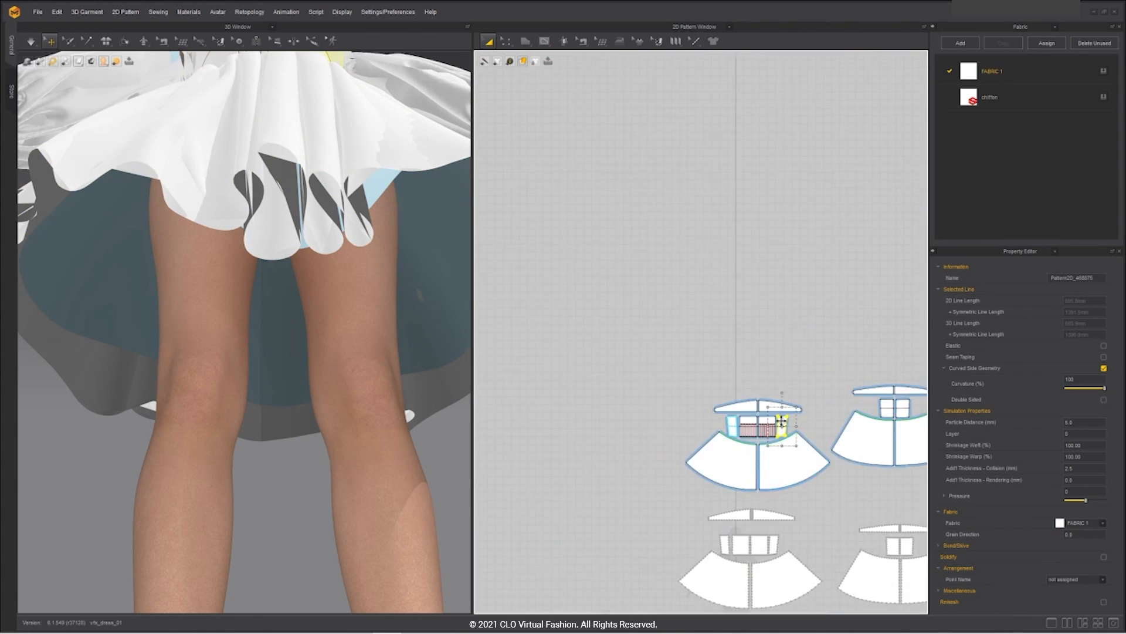
scroll(785, 423, down, 3)
middle_drag(909, 476, 724, 372)
Step: Export the garment as an OBJ named dress_hi, replacing the existing file
key(ctrl+a)
key(2)
click(37, 12)
mouse_move(47, 109)
click(140, 111)
click(467, 298)
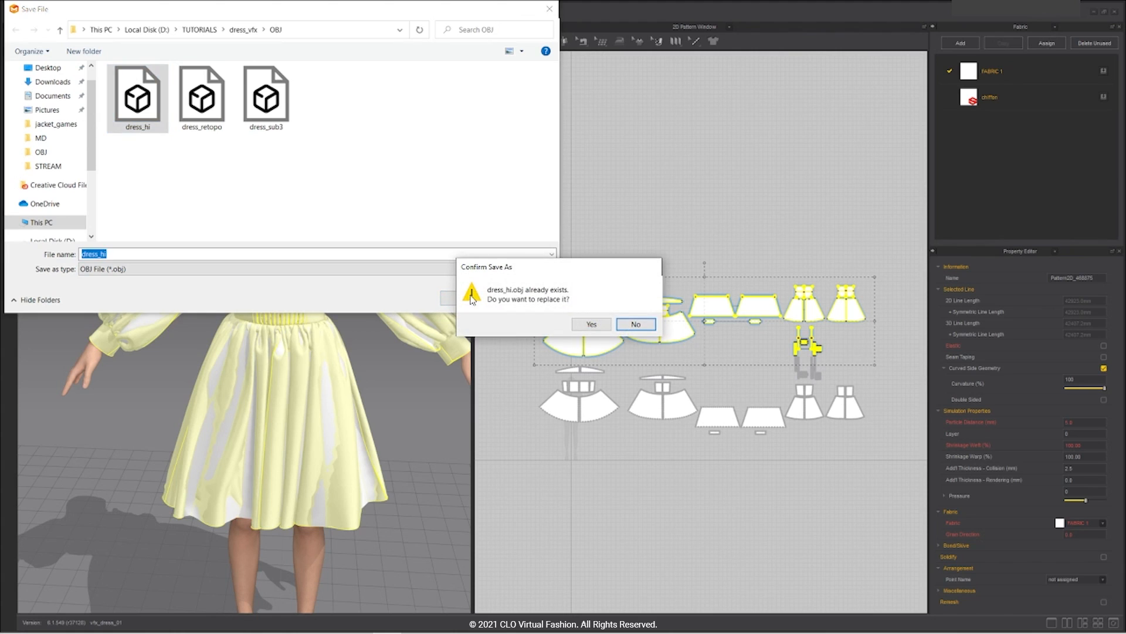
key(y)
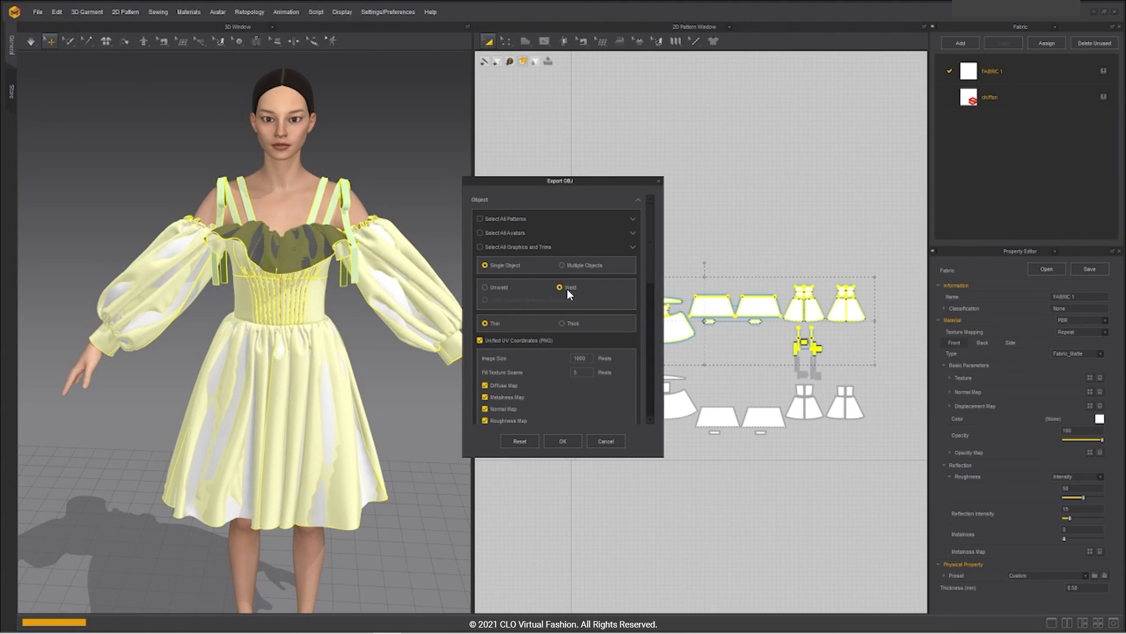
Step: Export without the opacity map at cm (DAZ Studio) scale and confirm the OBJ settings
scroll(566, 289, down, 2)
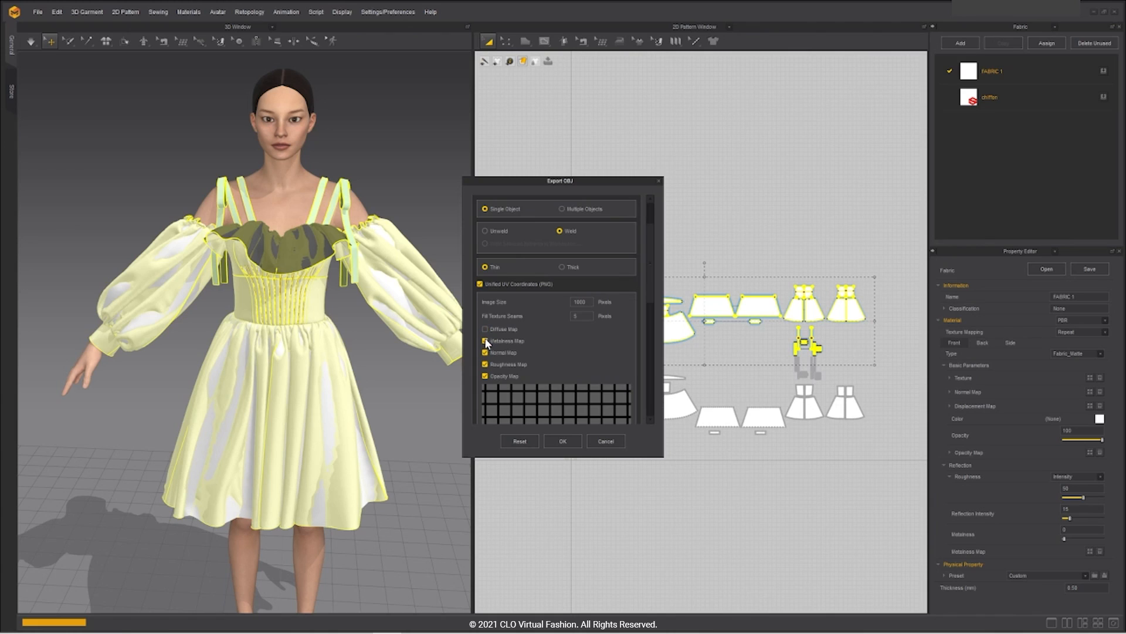
click(486, 376)
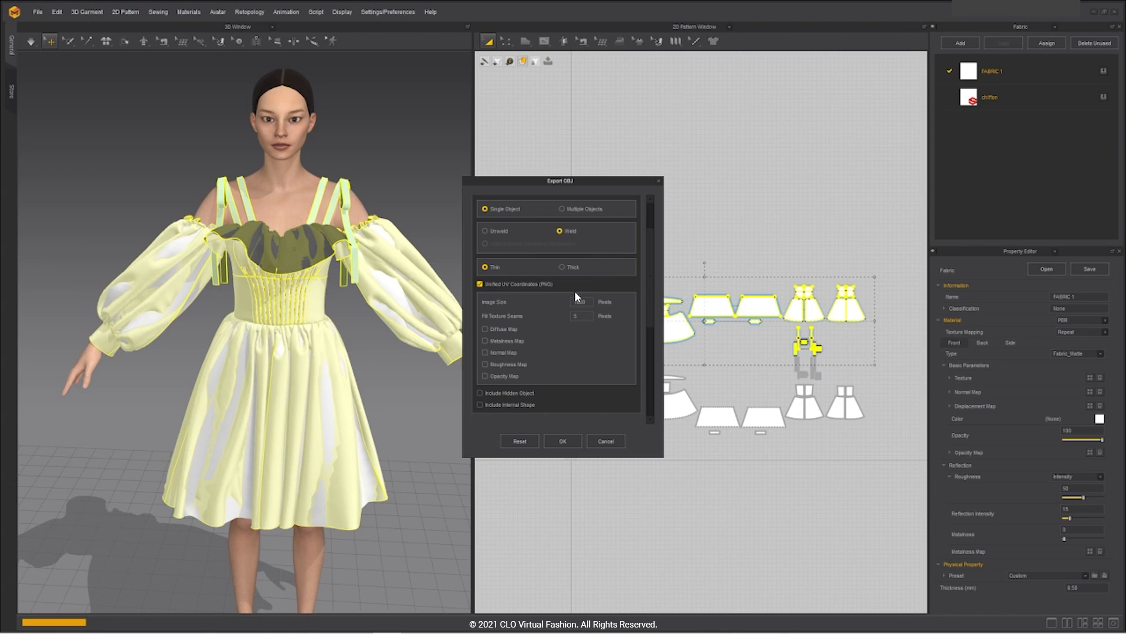
scroll(536, 301, down, 3)
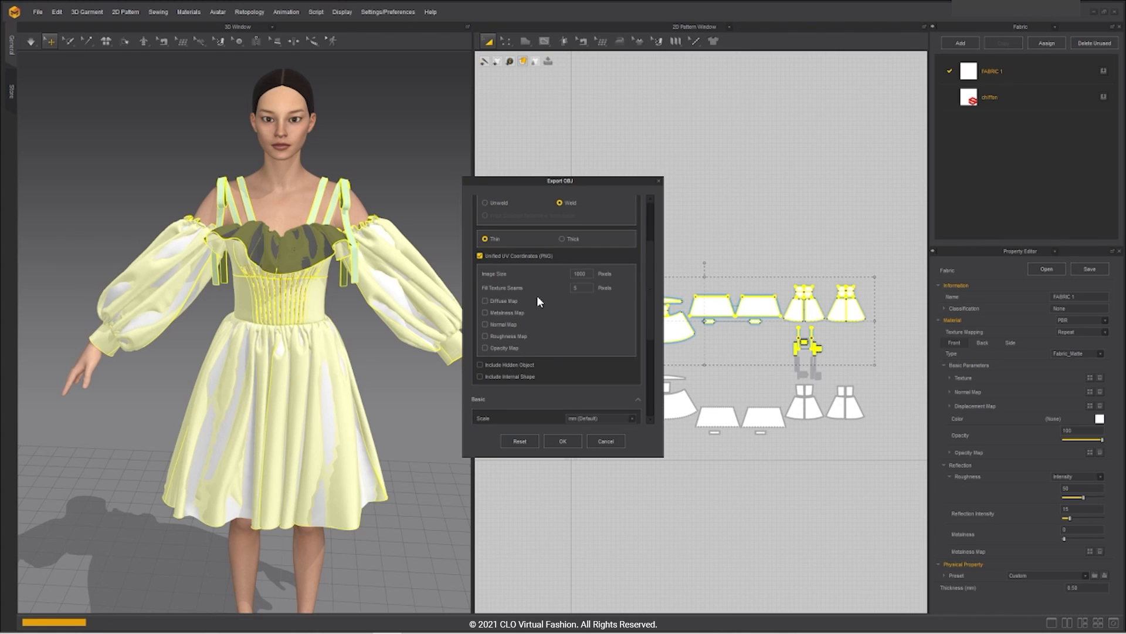
click(603, 362)
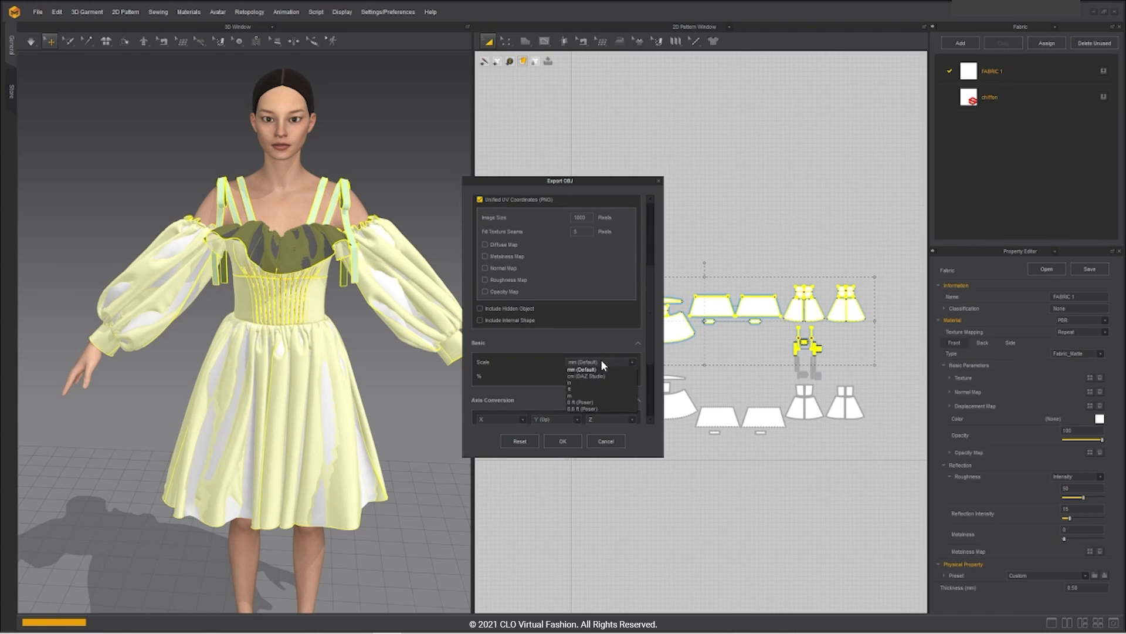
click(582, 376)
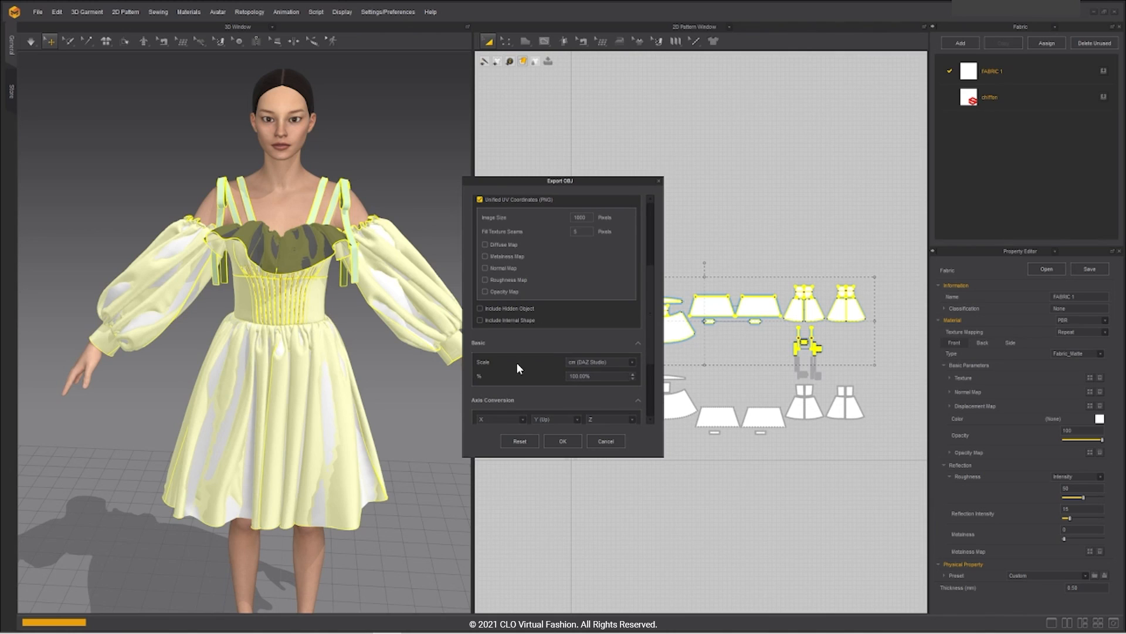
scroll(516, 368, down, 4)
scroll(517, 363, down, 1)
scroll(517, 363, up, 6)
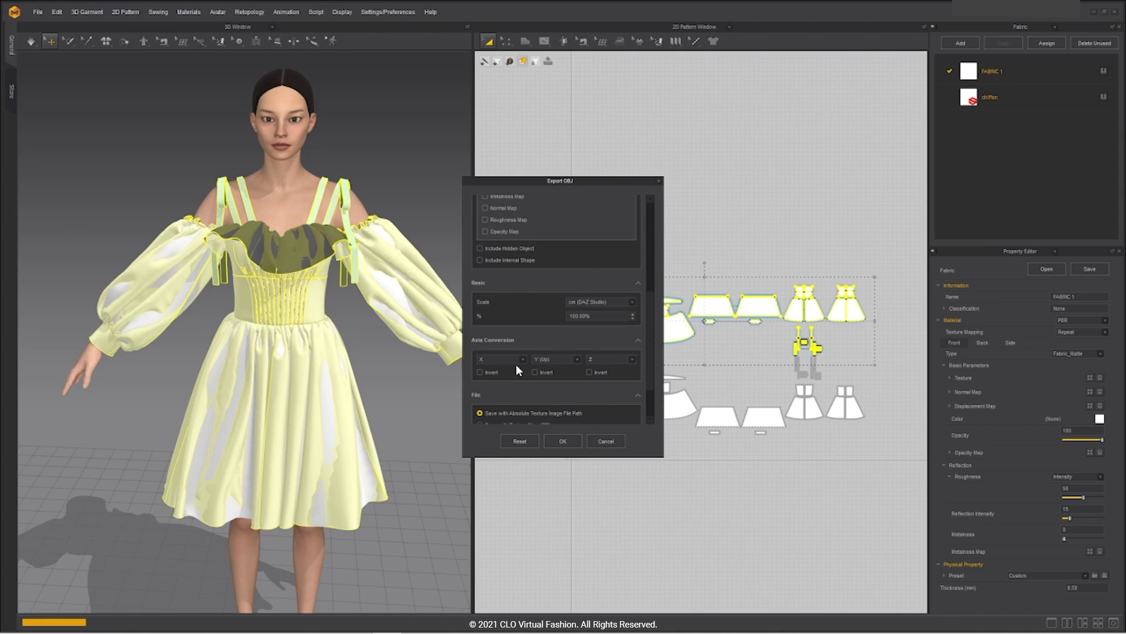
scroll(516, 364, up, 3)
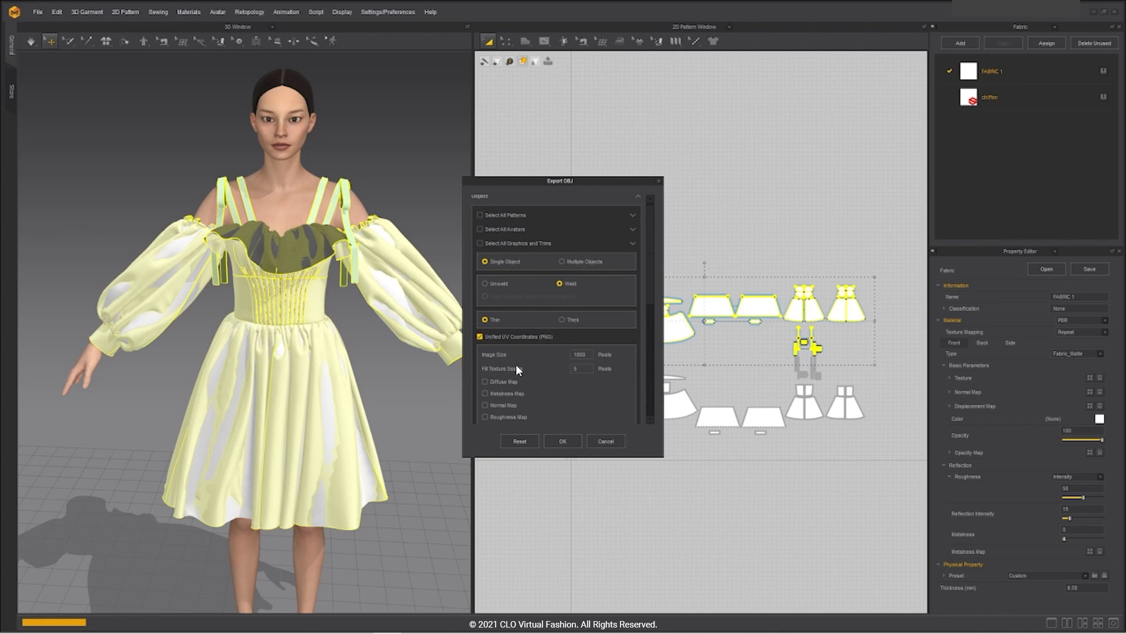
scroll(551, 363, down, 8)
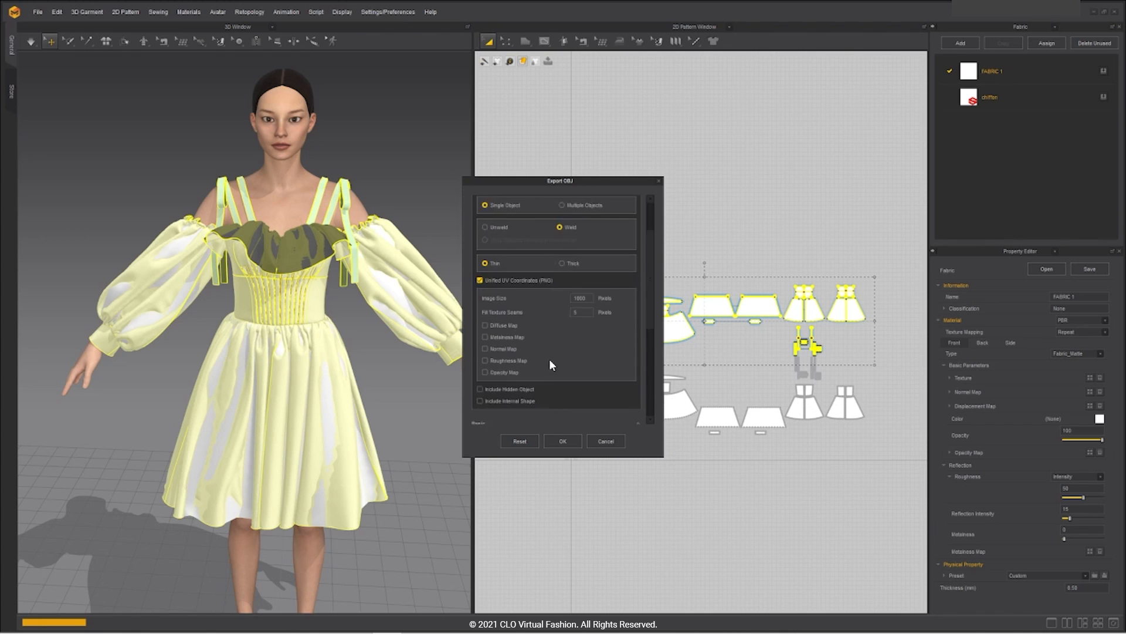
scroll(550, 364, down, 1)
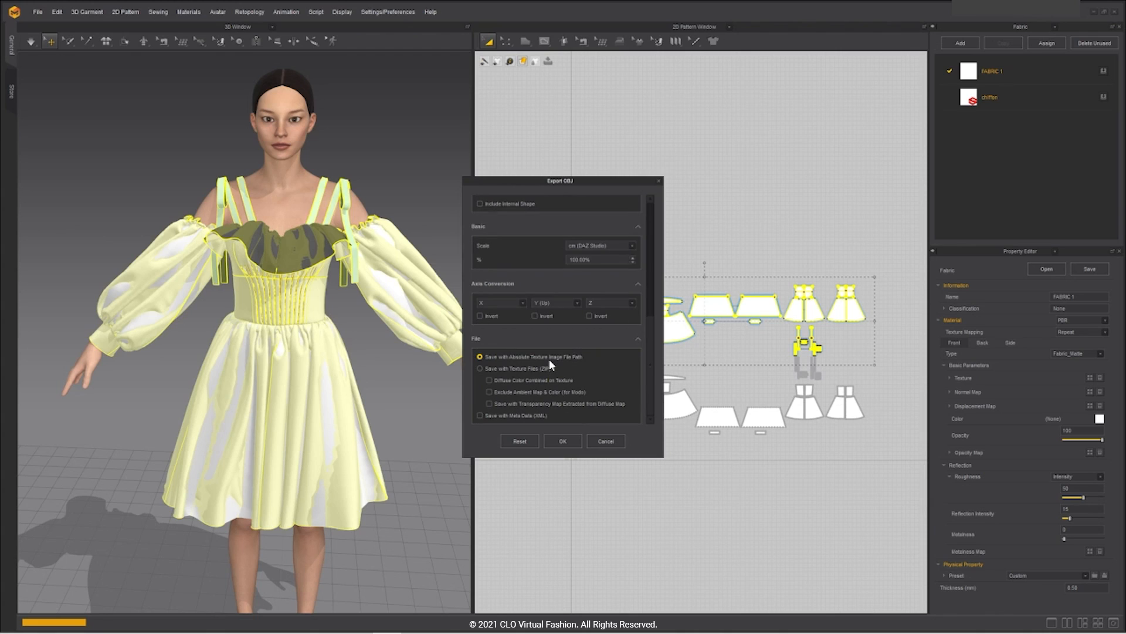
click(553, 439)
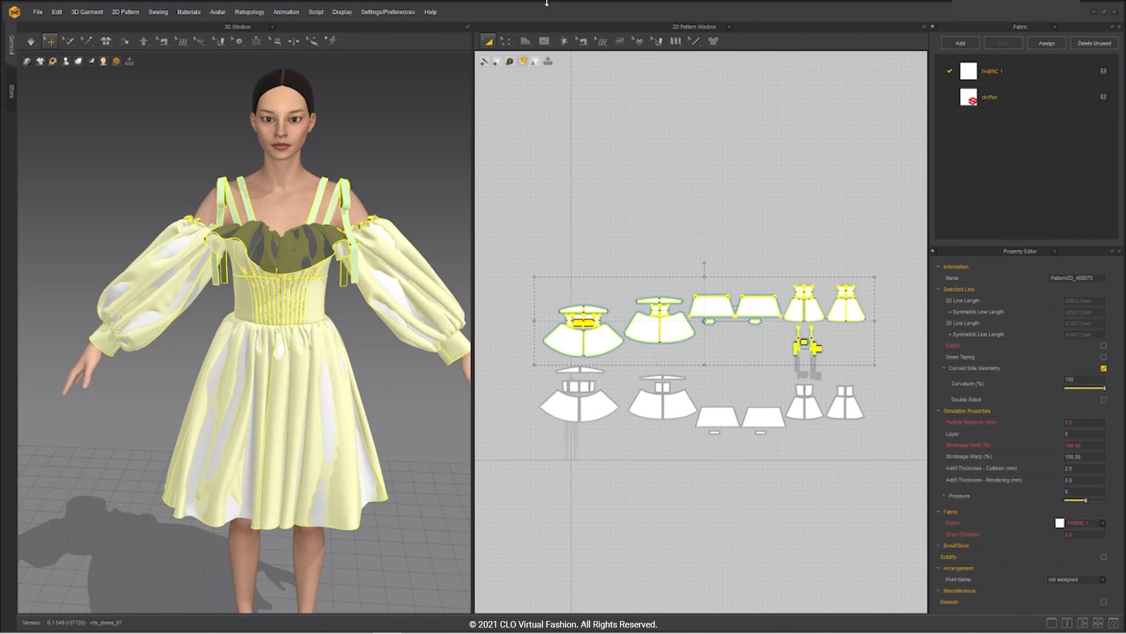
Step: Select the bottom row of pattern pieces and export them as dress_retopo OBJ with unchanged settings
drag(877, 449, 528, 361)
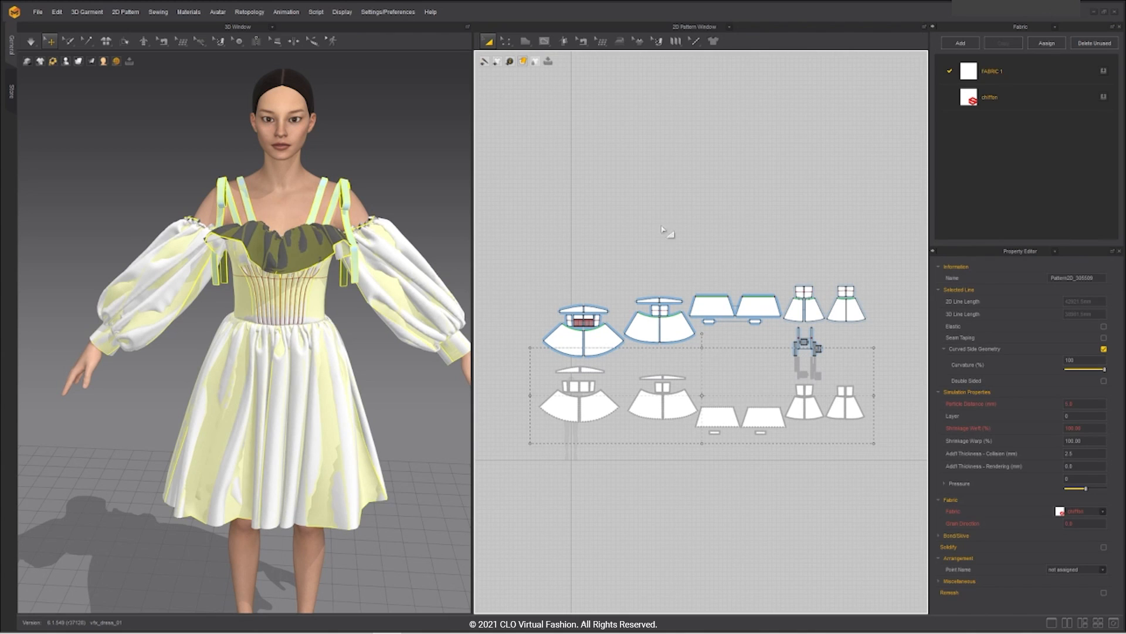
click(38, 12)
mouse_move(89, 111)
click(142, 127)
click(266, 108)
click(128, 253)
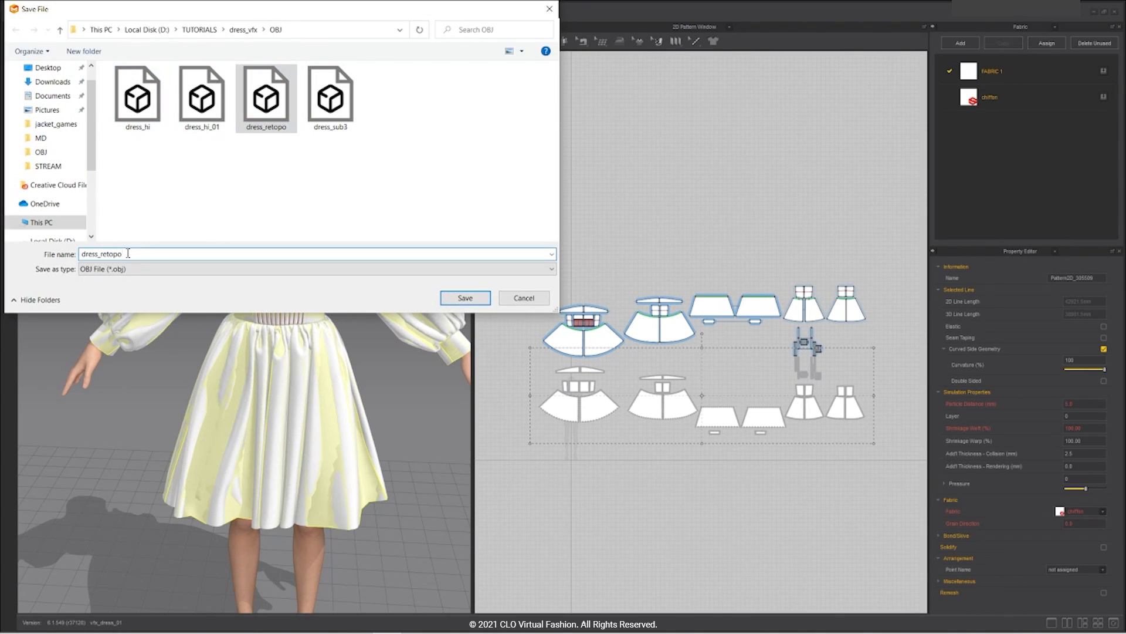
click(466, 298)
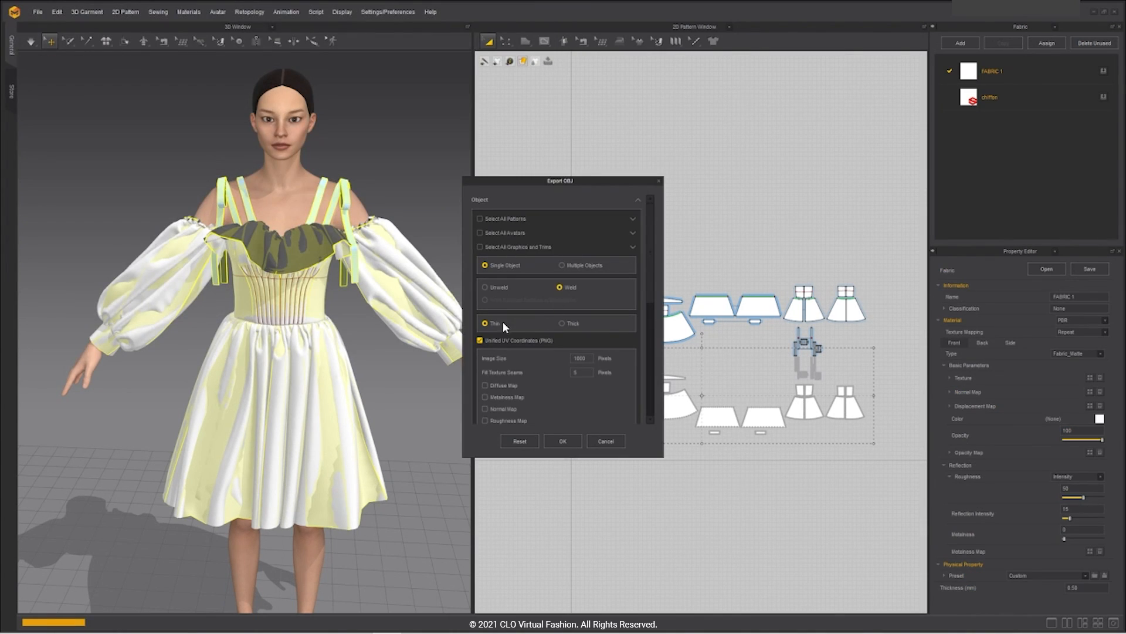
scroll(508, 339, down, 5)
click(565, 441)
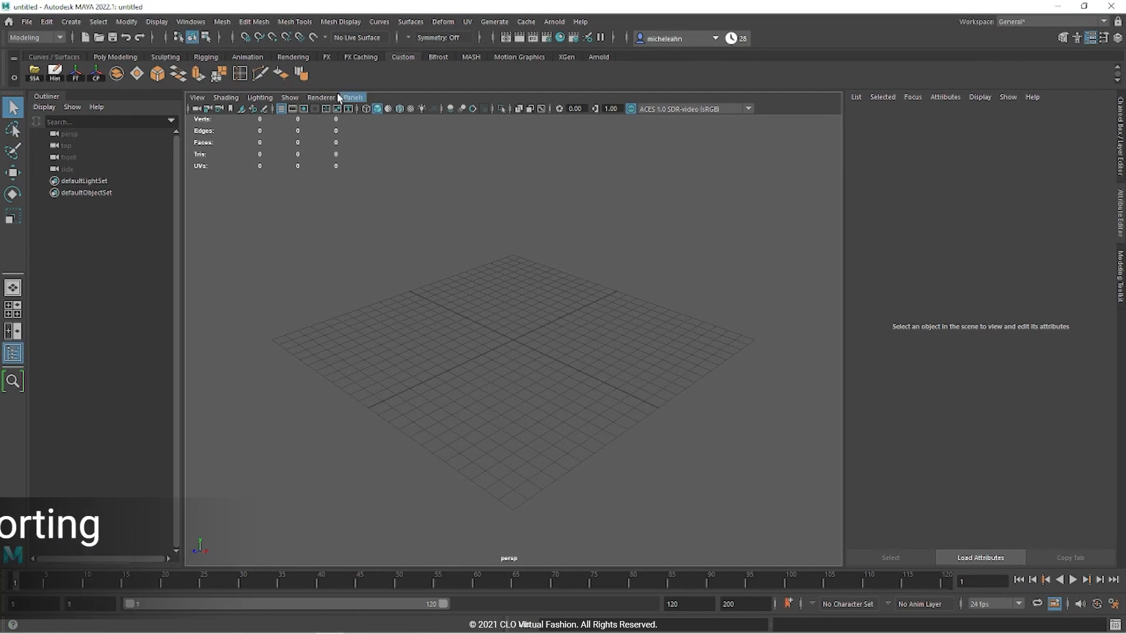
Step: Import dress_hi_01.obj and then dress_retopo_01.obj into the scene
click(27, 22)
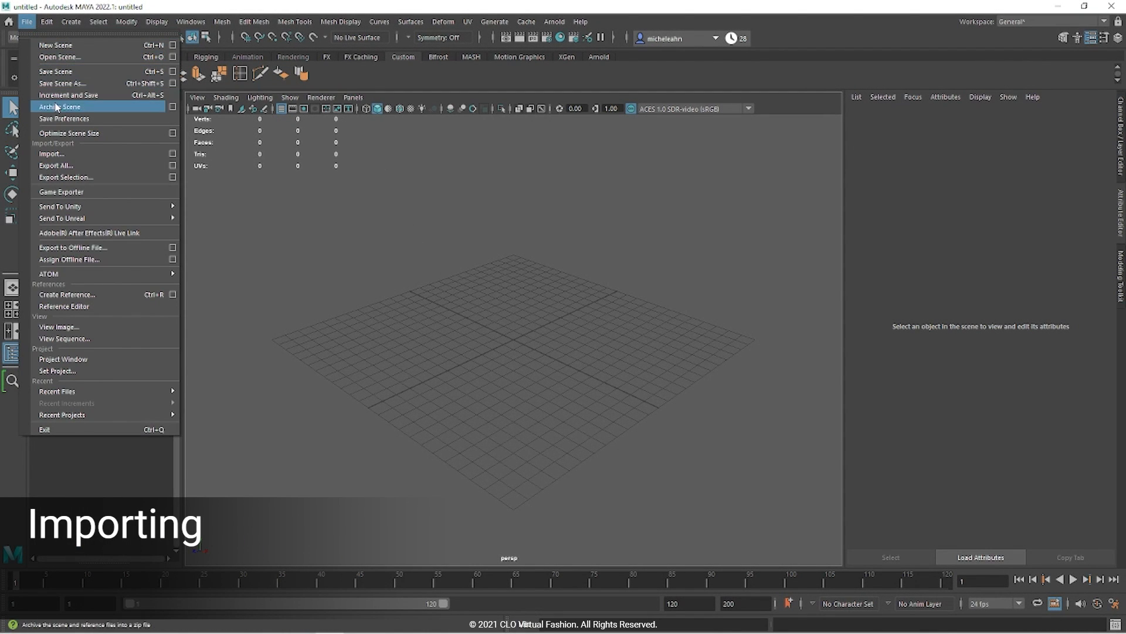
click(54, 154)
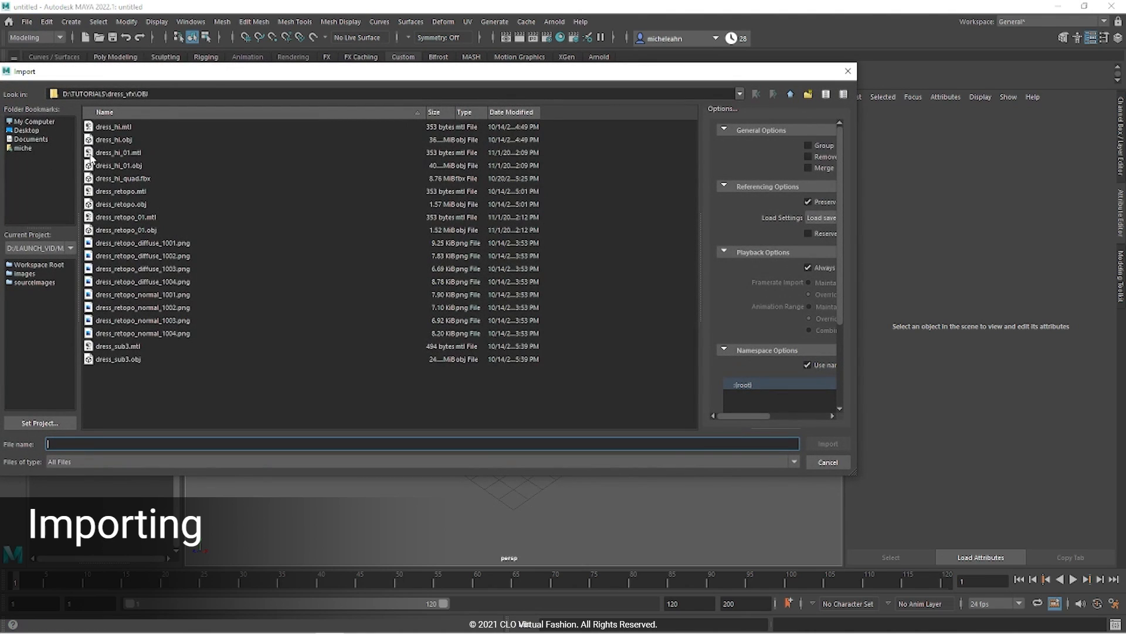
click(127, 164)
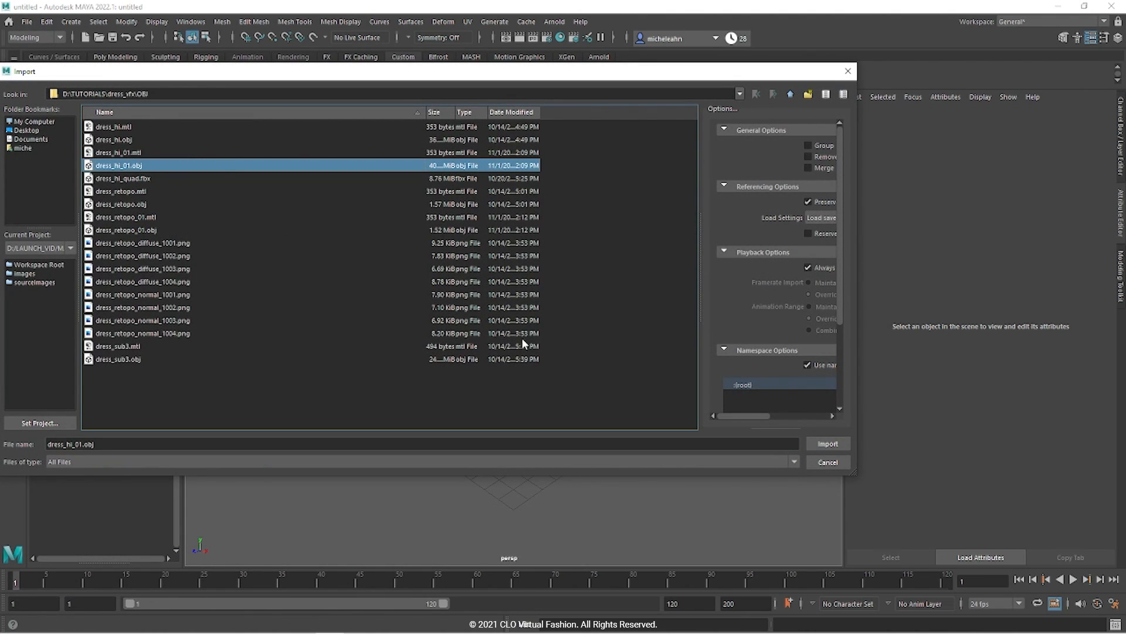
click(828, 443)
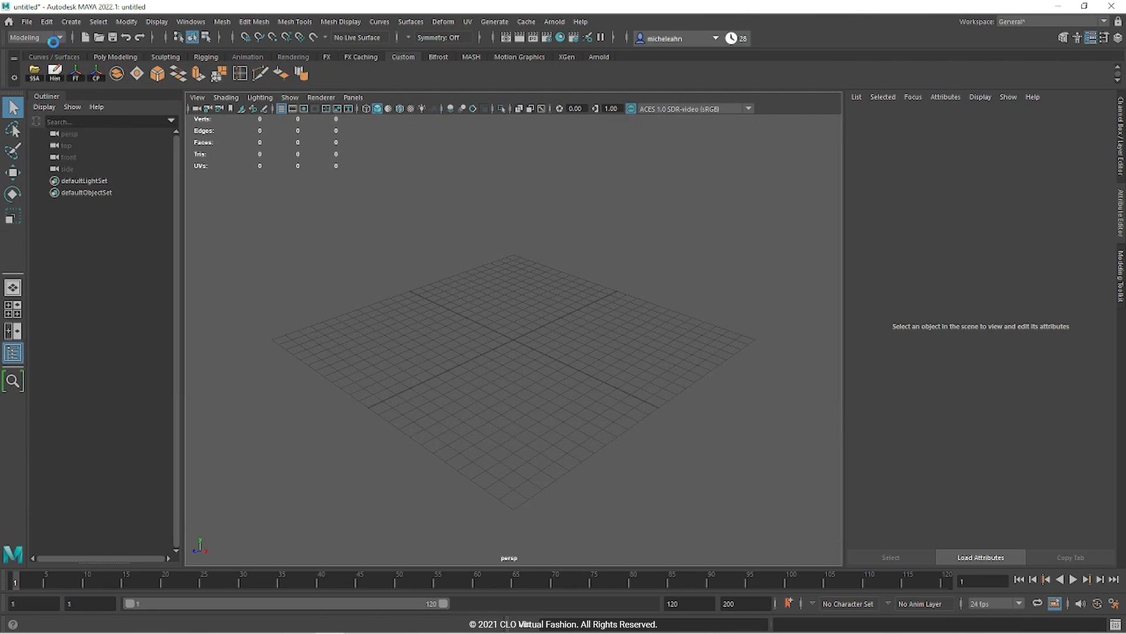
click(27, 22)
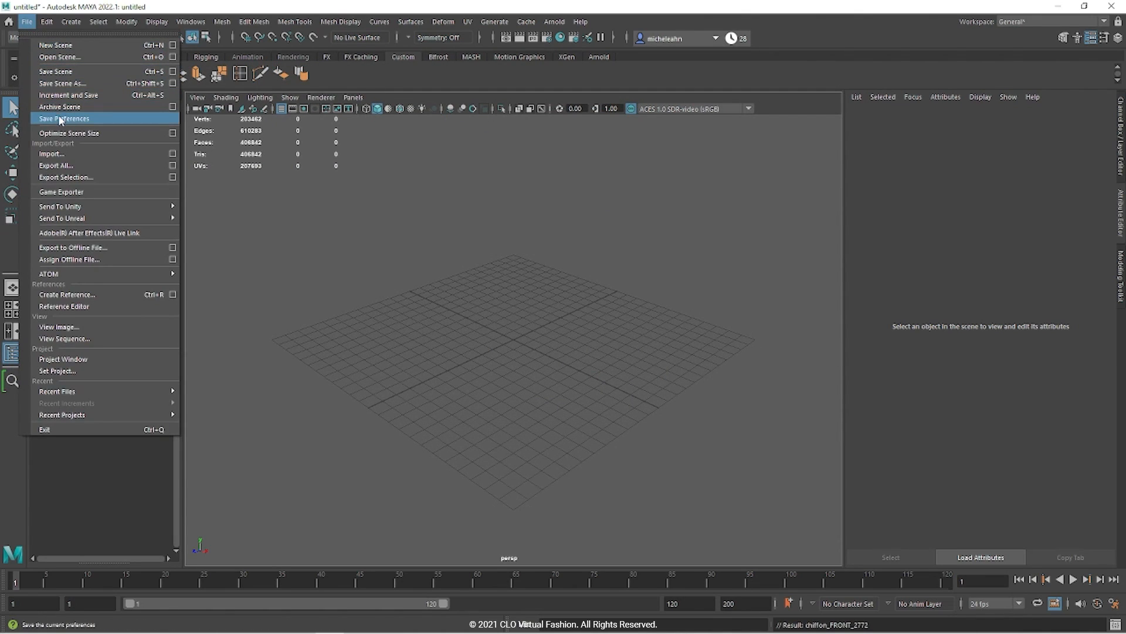
click(60, 154)
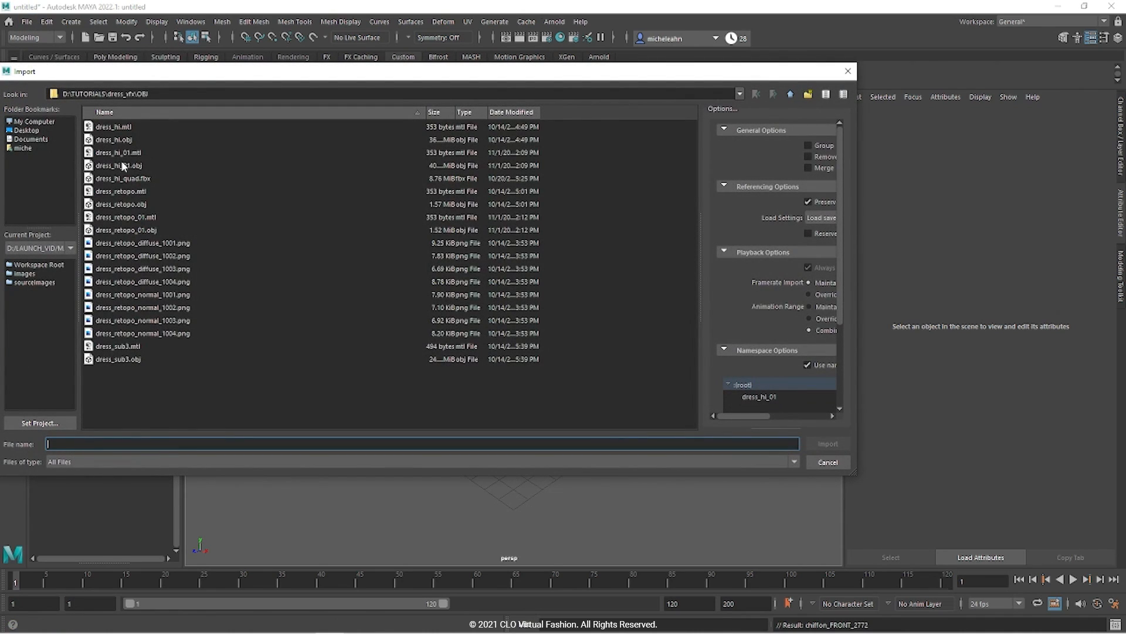
click(129, 233)
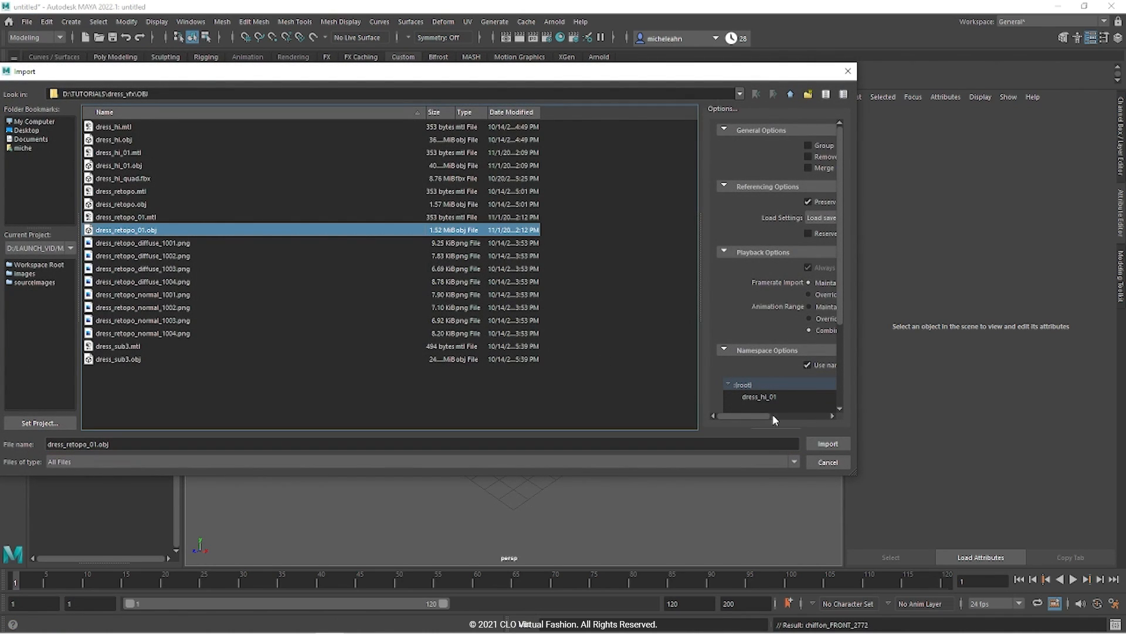
click(827, 444)
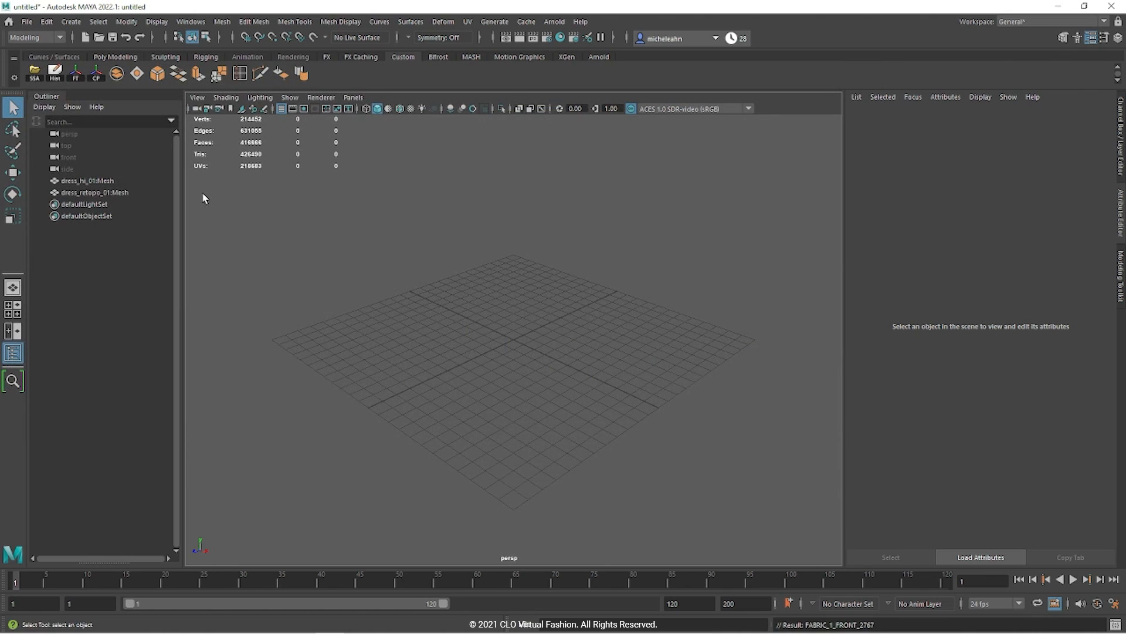
Step: Frame both dress meshes and orbit around the chiffon dress to inspect it
click(120, 182)
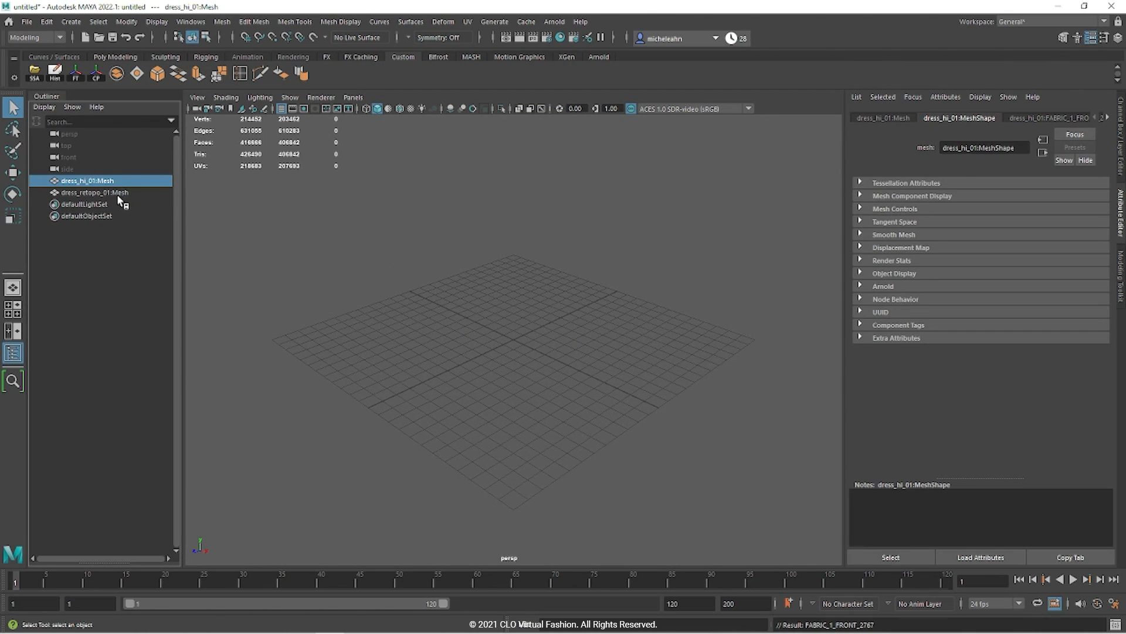
shift+click(117, 193)
key(f)
alt+drag(651, 329, 702, 332)
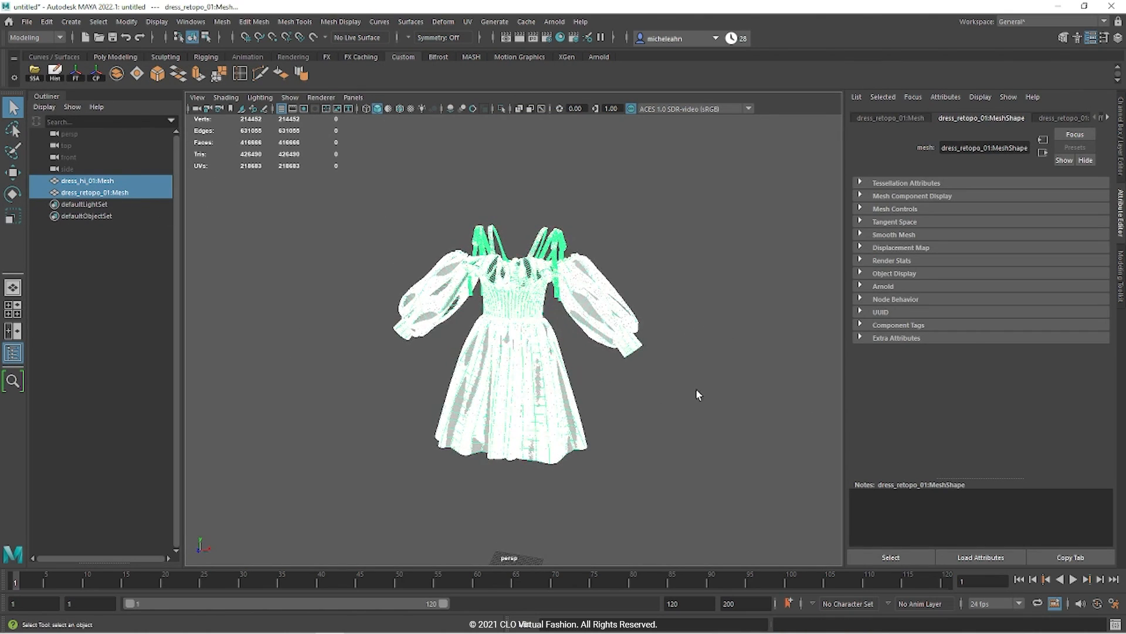
click(671, 446)
scroll(675, 449, up, 5)
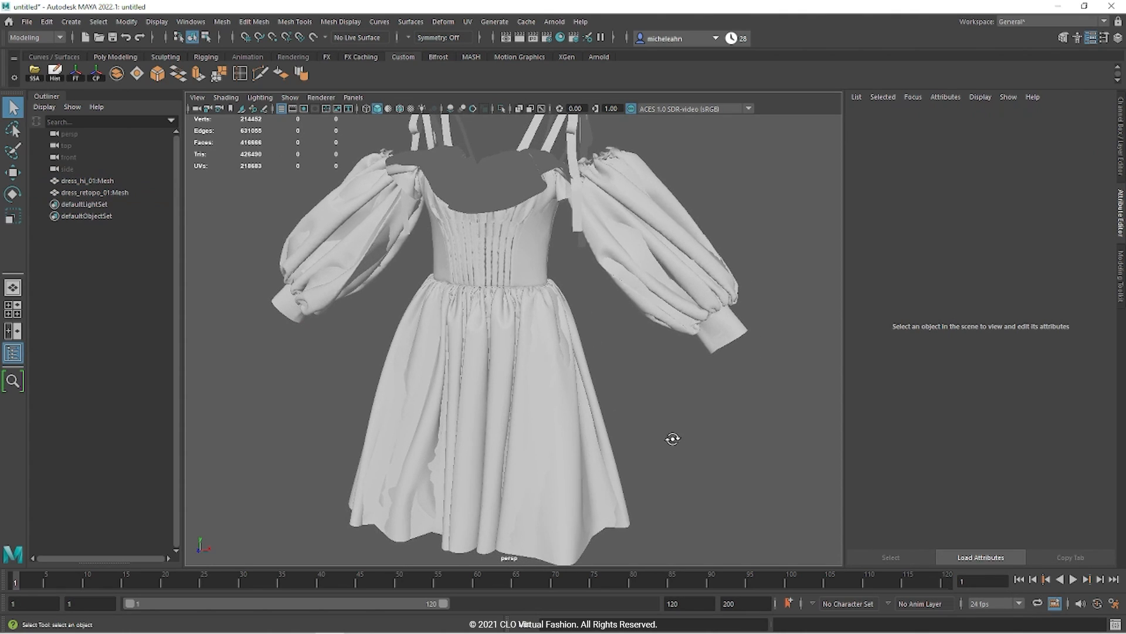
alt+drag(671, 436, 538, 327)
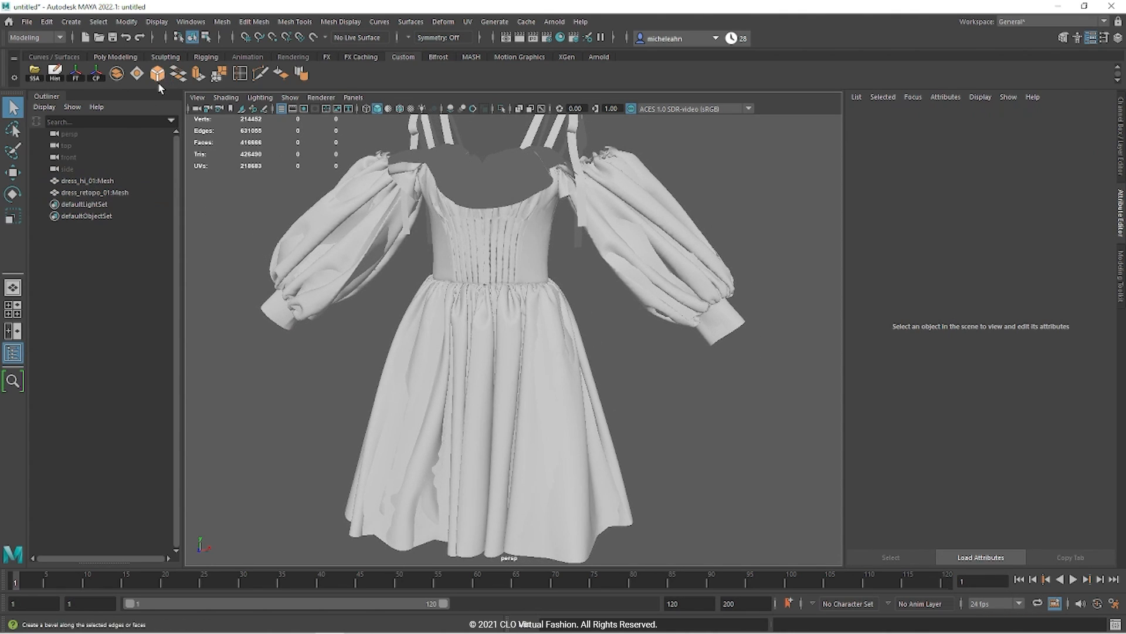
Step: Delete the dress_hi_01 and dress_retopo_01 namespaces, merging their contents into the root
click(182, 22)
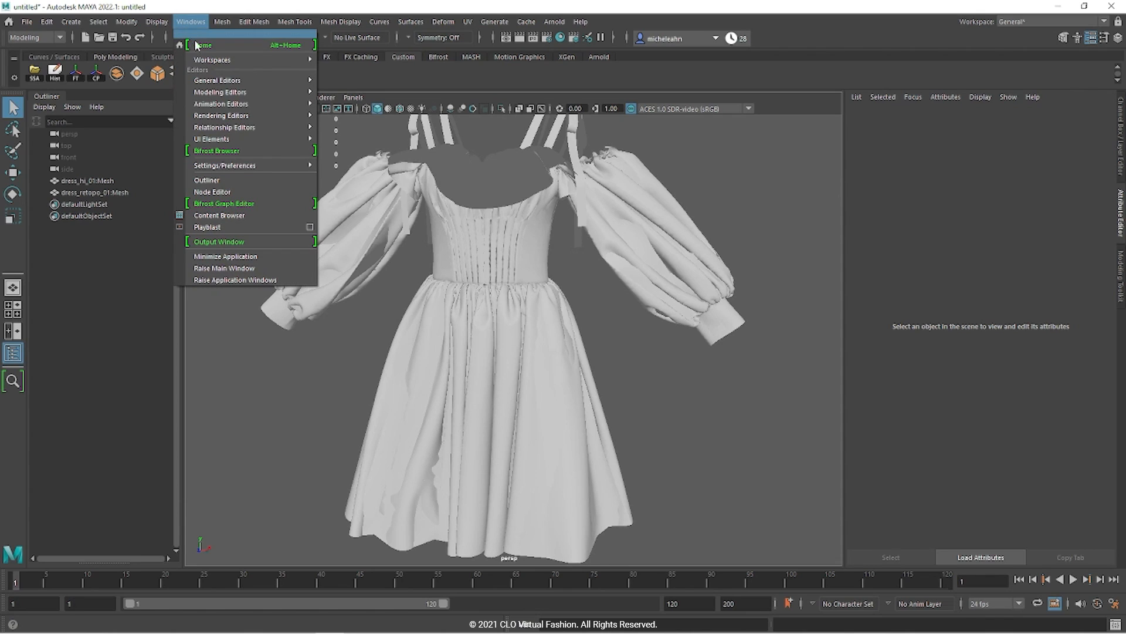
mouse_move(235, 86)
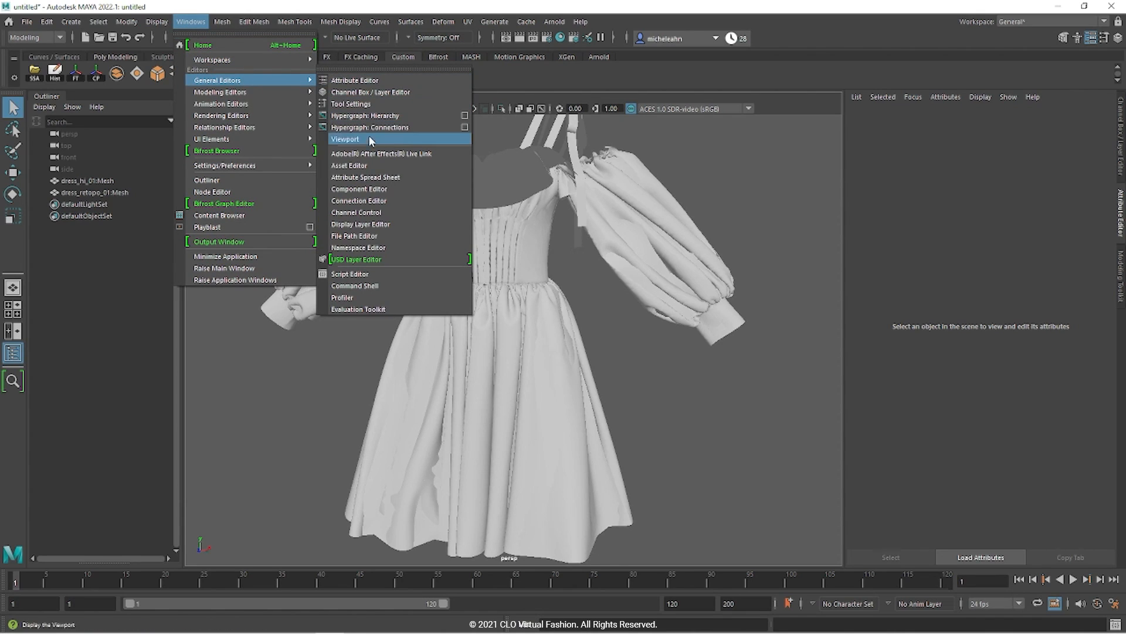
click(366, 247)
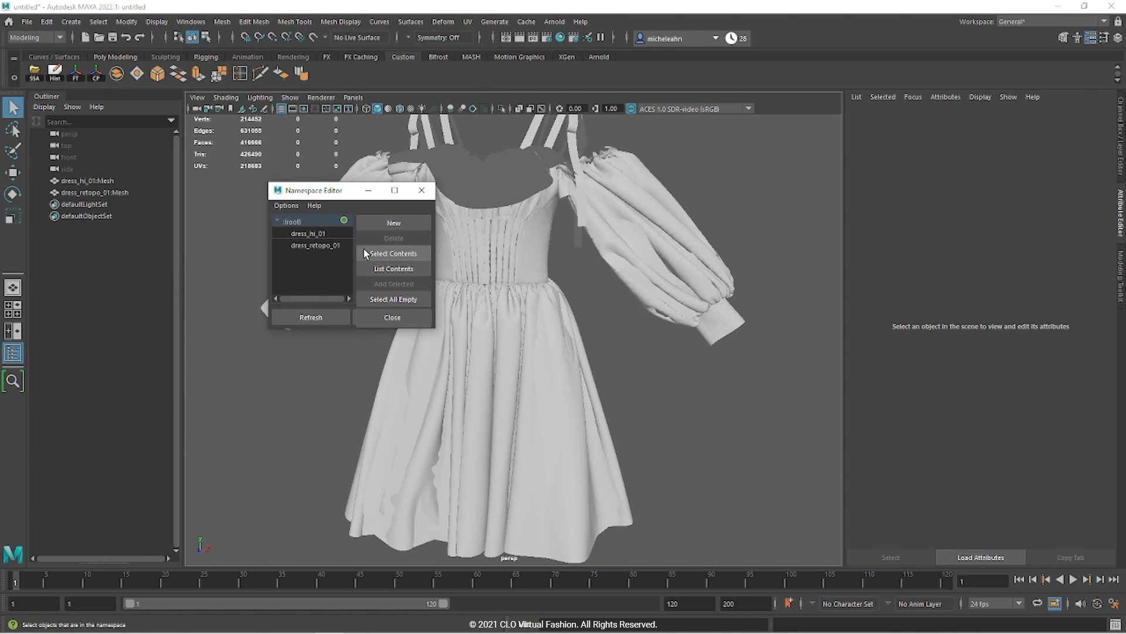
click(309, 233)
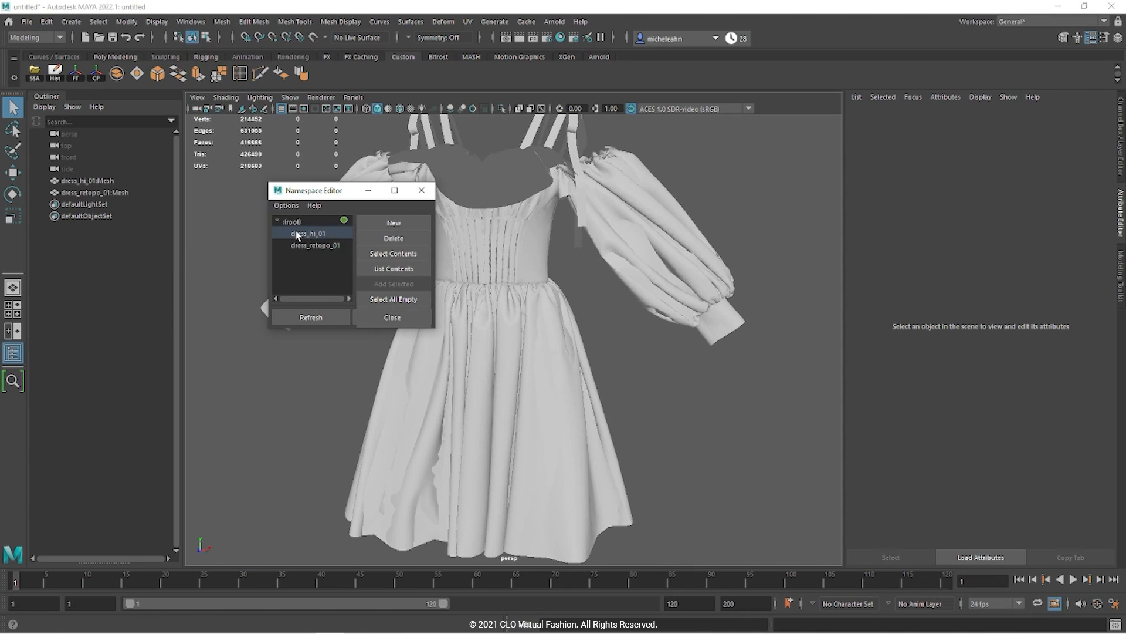
shift+click(315, 245)
click(405, 238)
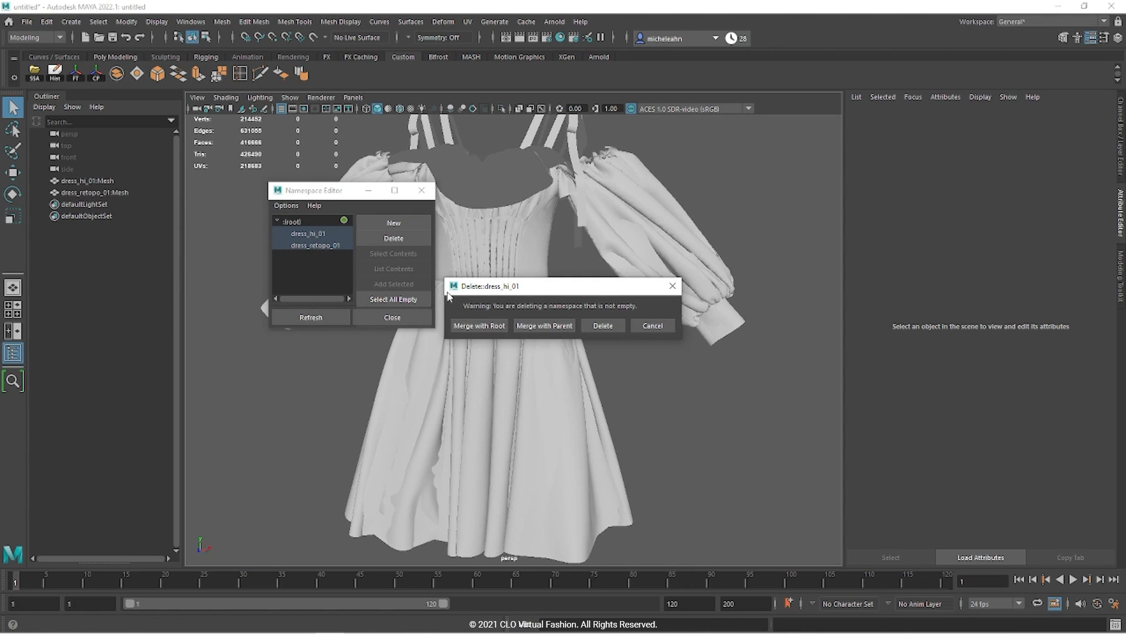
click(469, 325)
click(467, 324)
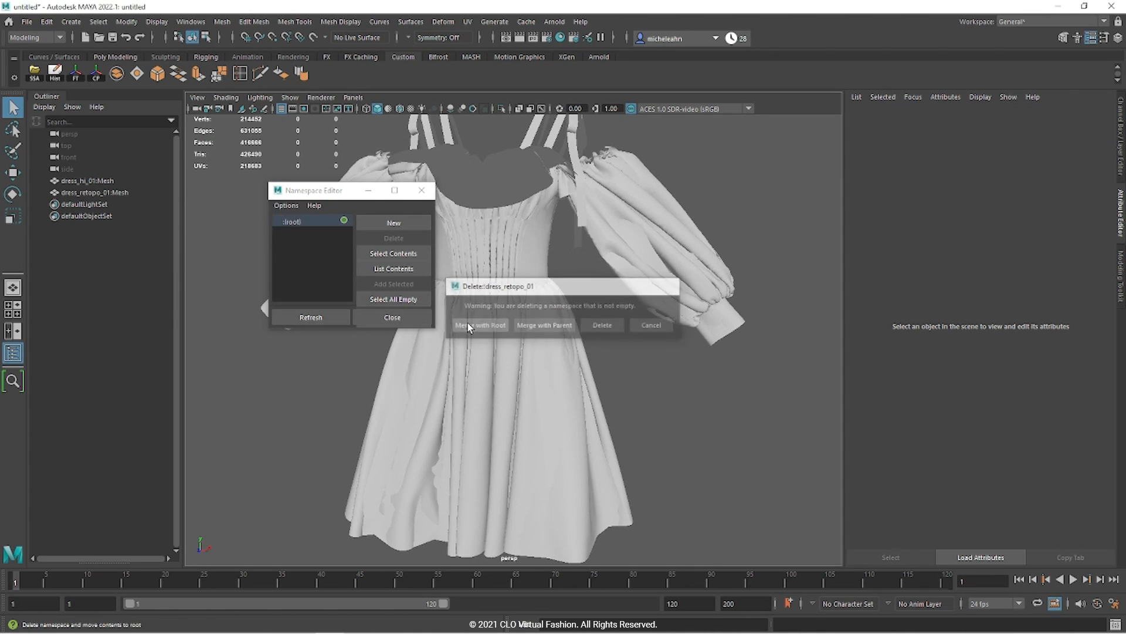
click(415, 318)
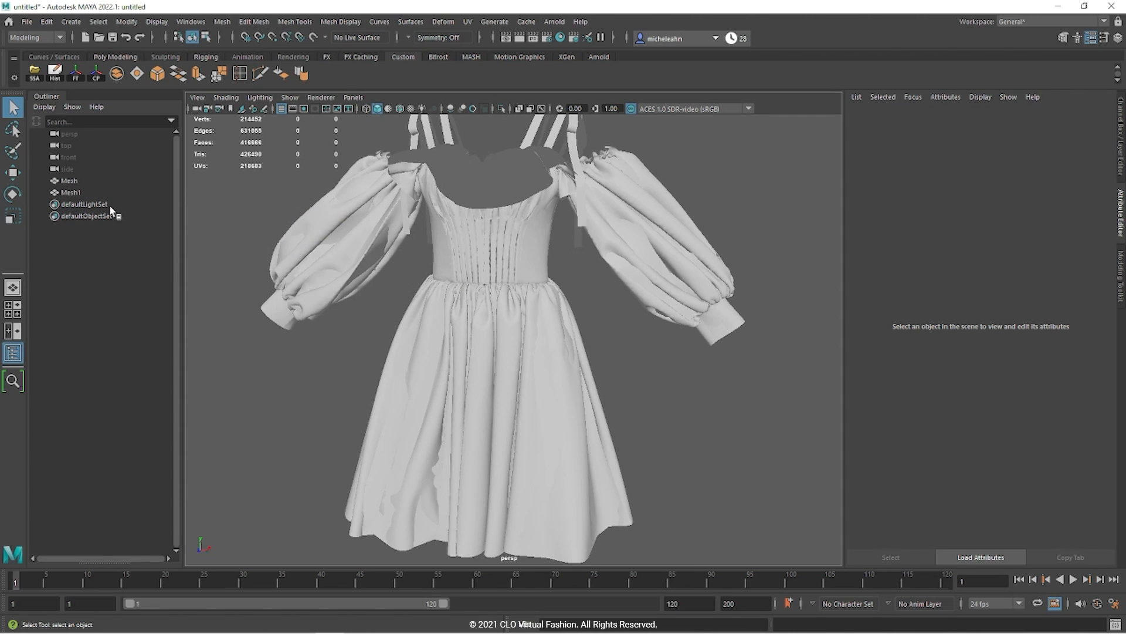
Step: Rename the imported meshes Mesh and Mesh1 to dress_hi and dress_lo
click(92, 181)
double_click(93, 181)
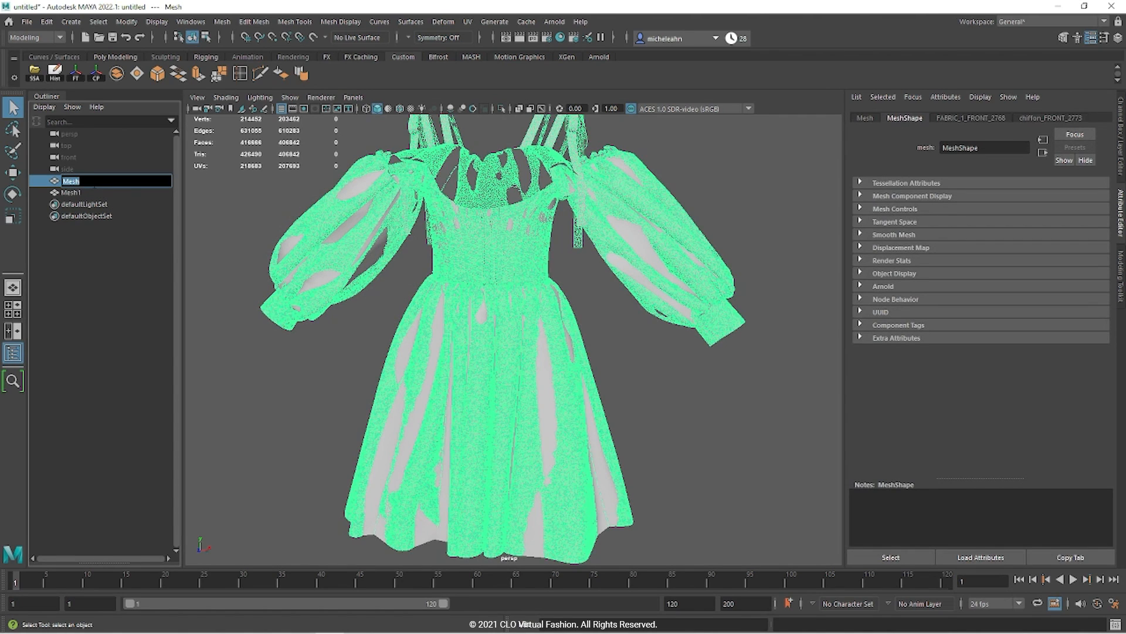
key(BackSpace)
text(dress_hi)
key(Return)
click(71, 193)
double_click(71, 192)
text(dress_lo)
key(Return)
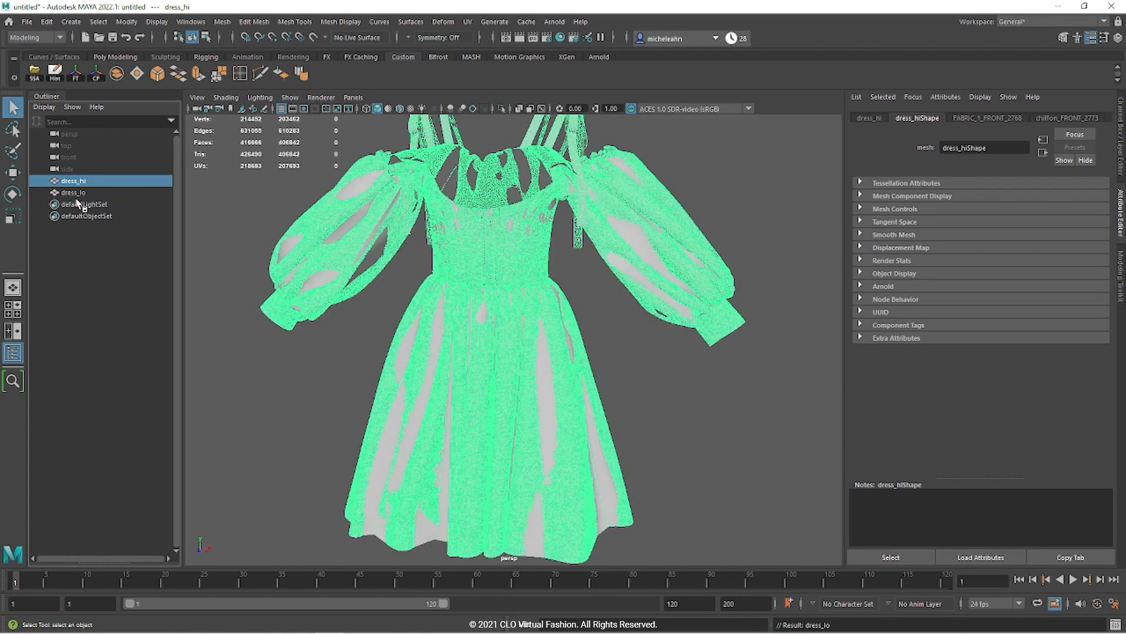
Step: Group dress_hi and dress_lo as dress_grp and select both meshes inside it
shift+click(79, 193)
key(ctrl+g)
double_click(67, 182)
text(dress_grp)
key(Return)
click(45, 180)
click(91, 195)
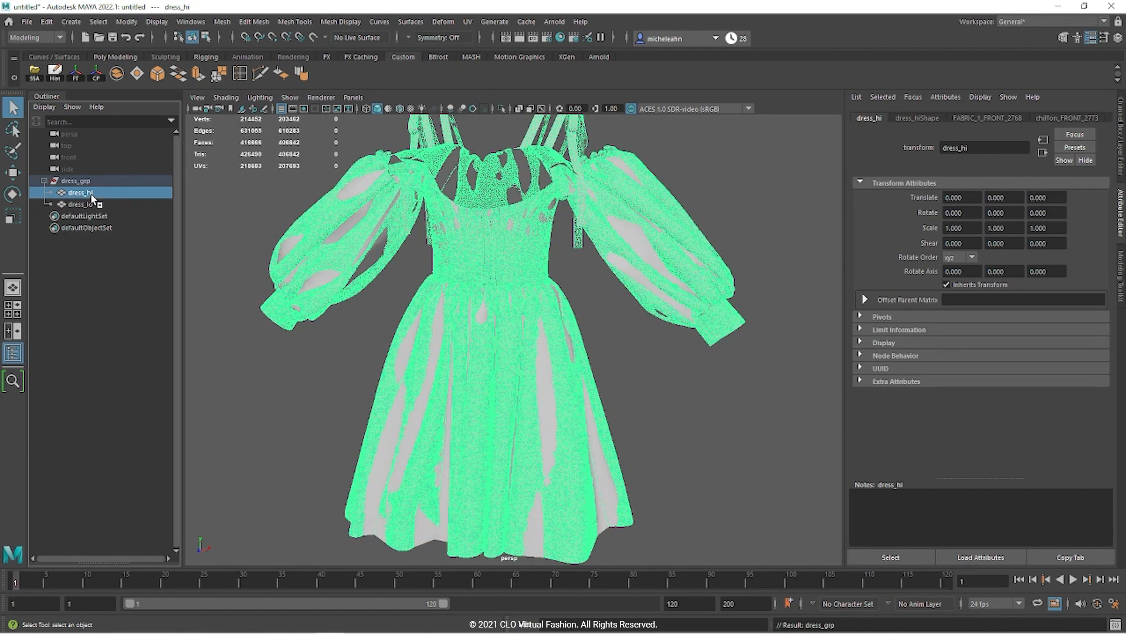
shift+click(99, 207)
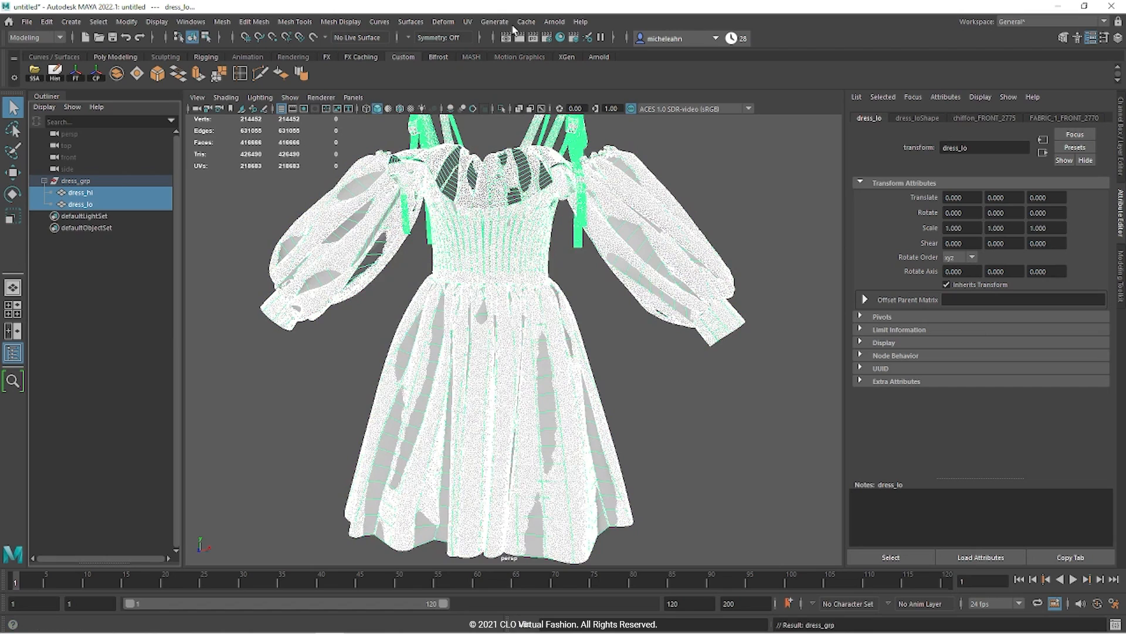
click(468, 24)
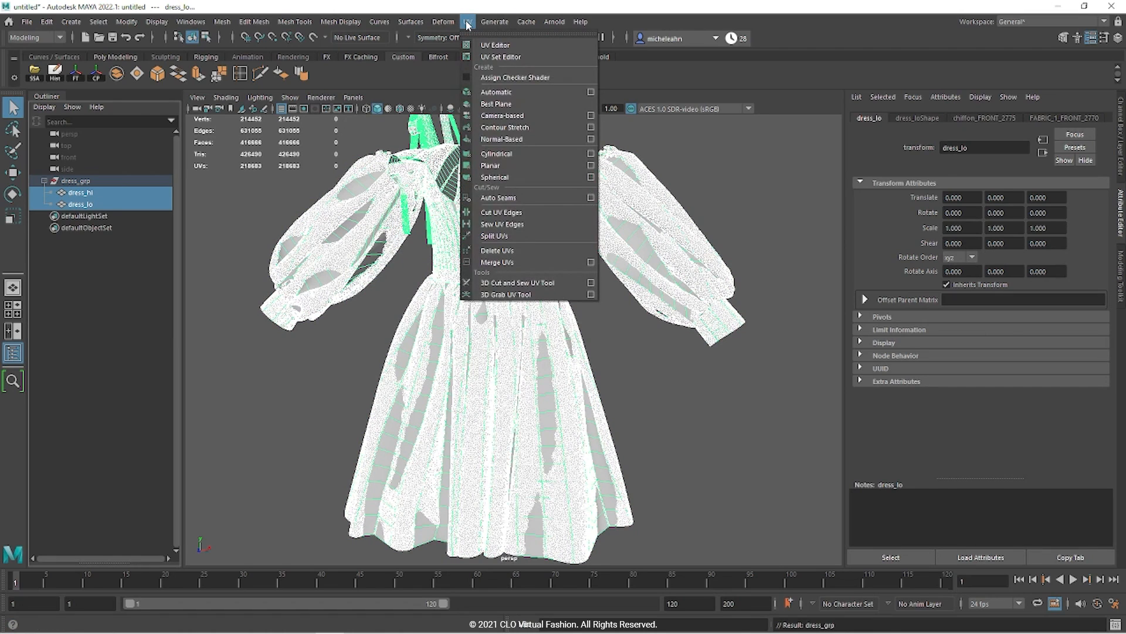
click(490, 37)
scroll(356, 399, up, 10)
scroll(261, 458, up, 2)
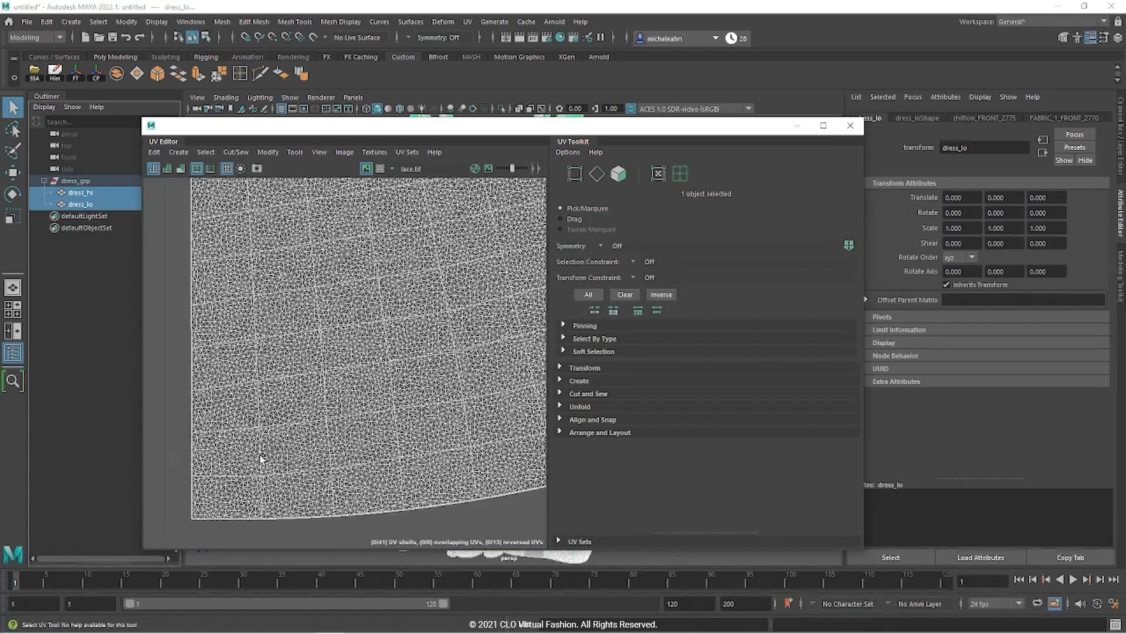
scroll(262, 459, down, 10)
alt+middle_drag(402, 315, 197, 293)
scroll(413, 235, up, 10)
alt+middle_drag(395, 380, 470, 141)
scroll(282, 371, down, 4)
scroll(282, 374, down, 4)
alt+middle_drag(438, 448, 354, 174)
scroll(463, 339, up, 6)
scroll(463, 339, down, 10)
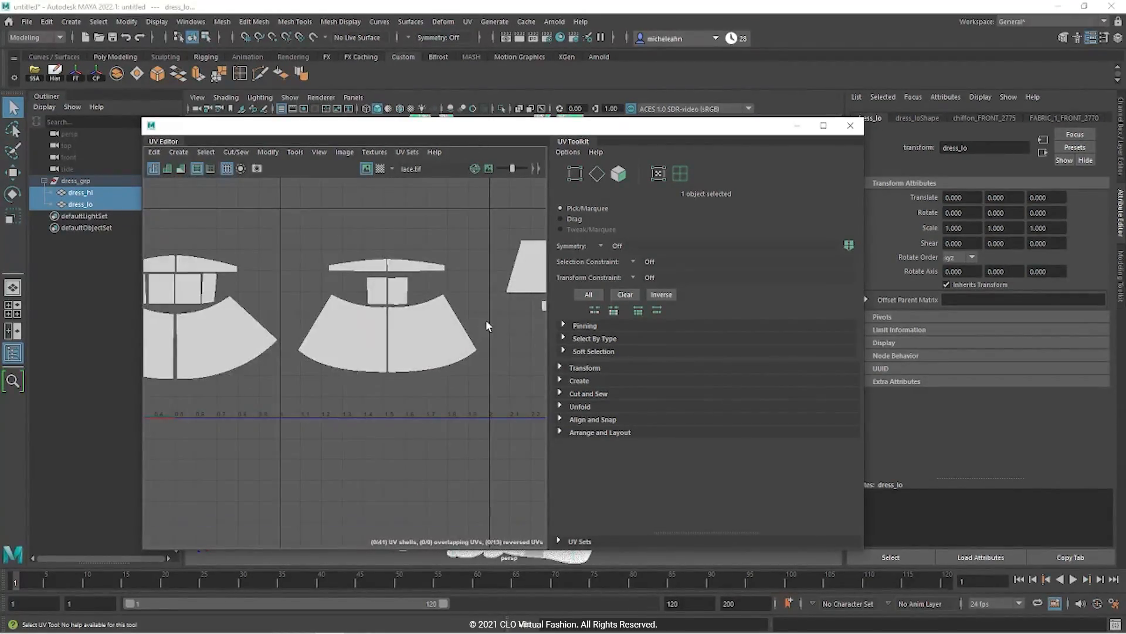
scroll(286, 303, up, 8)
scroll(286, 304, up, 3)
alt+middle_drag(307, 345, 562, 421)
scroll(298, 443, up, 5)
scroll(300, 446, down, 8)
alt+middle_drag(375, 460, 218, 333)
scroll(293, 342, up, 7)
alt+middle_drag(480, 302, 458, 462)
scroll(464, 317, up, 6)
click(83, 194)
click(84, 205)
shift+click(88, 194)
click(853, 126)
click(361, 384)
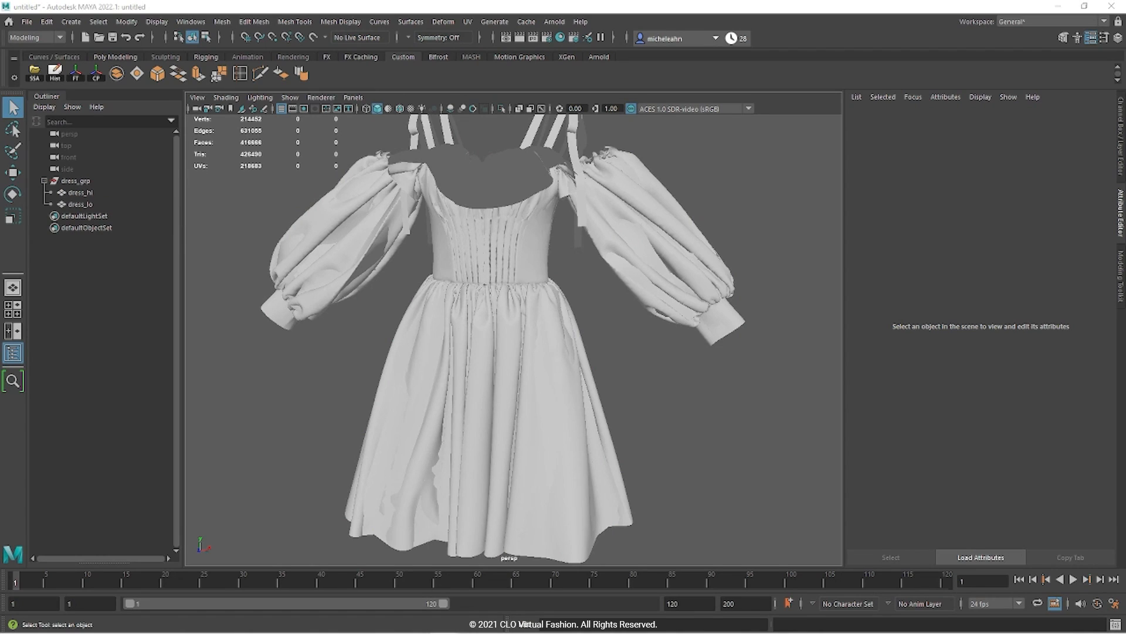
Step: Select dress_hi and dress_lo and assign them a new Arnold aiStandardSurface material
click(99, 195)
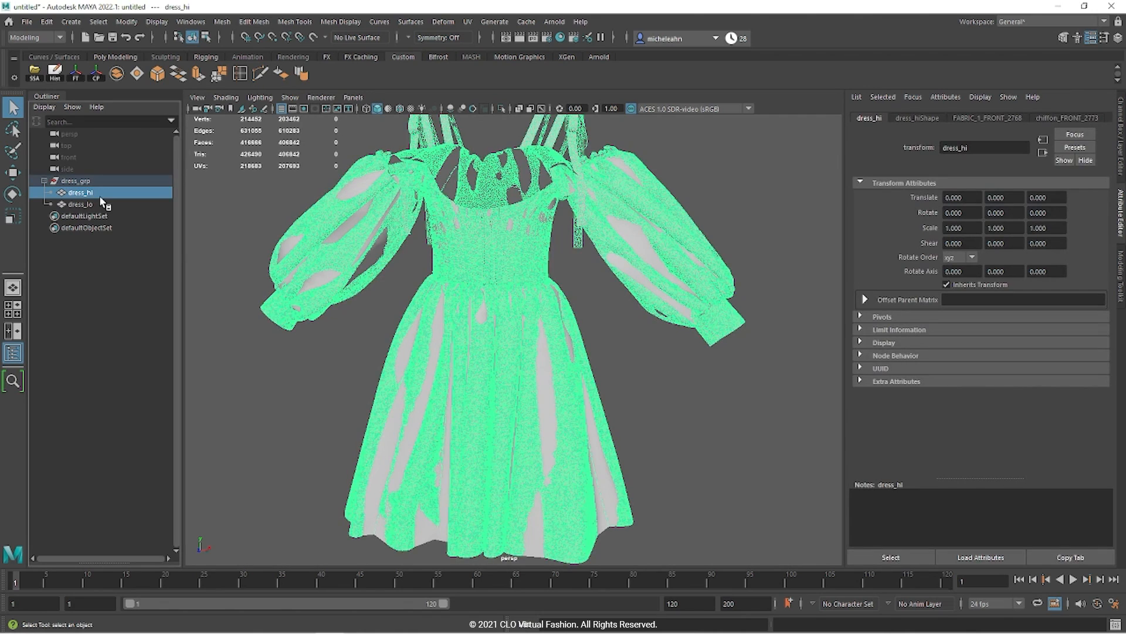
key(h)
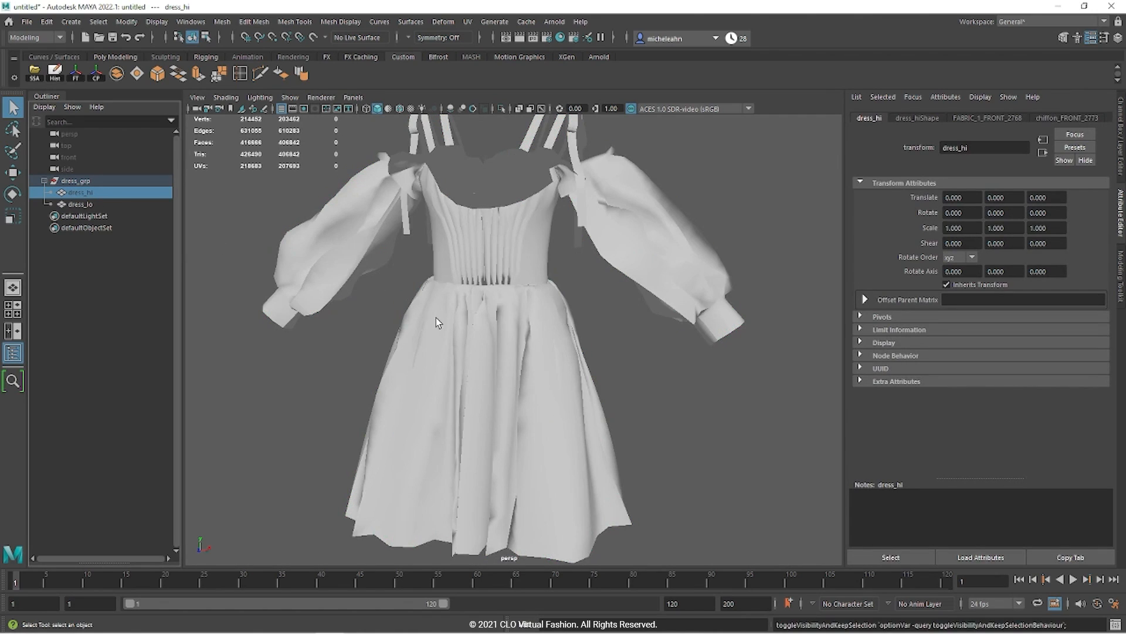
key(h)
shift+click(82, 204)
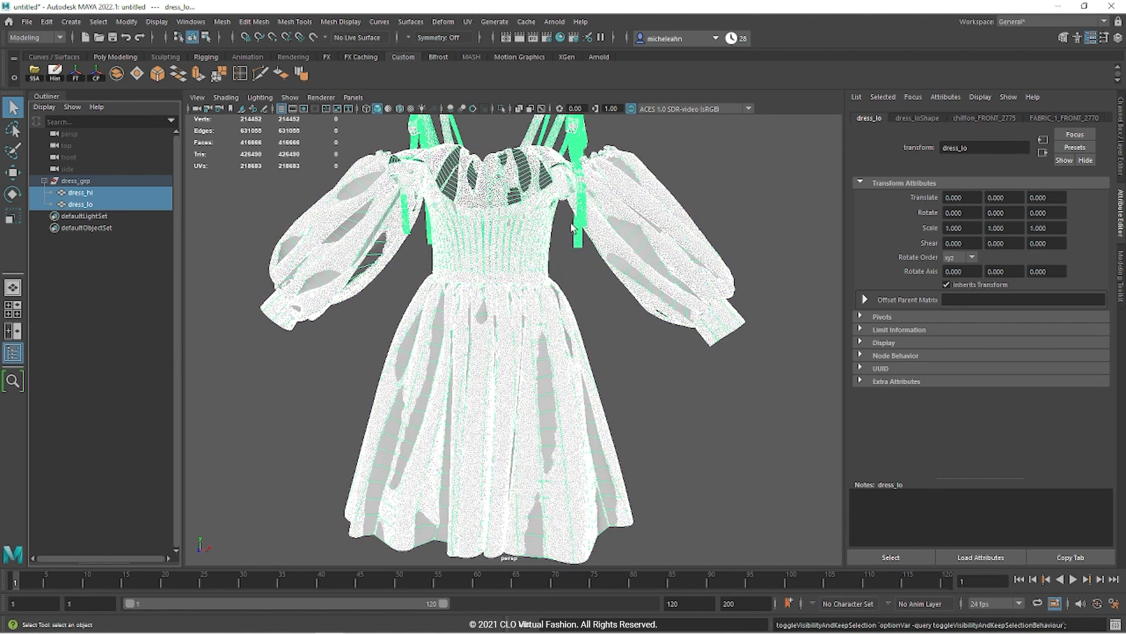
right_click(512, 233)
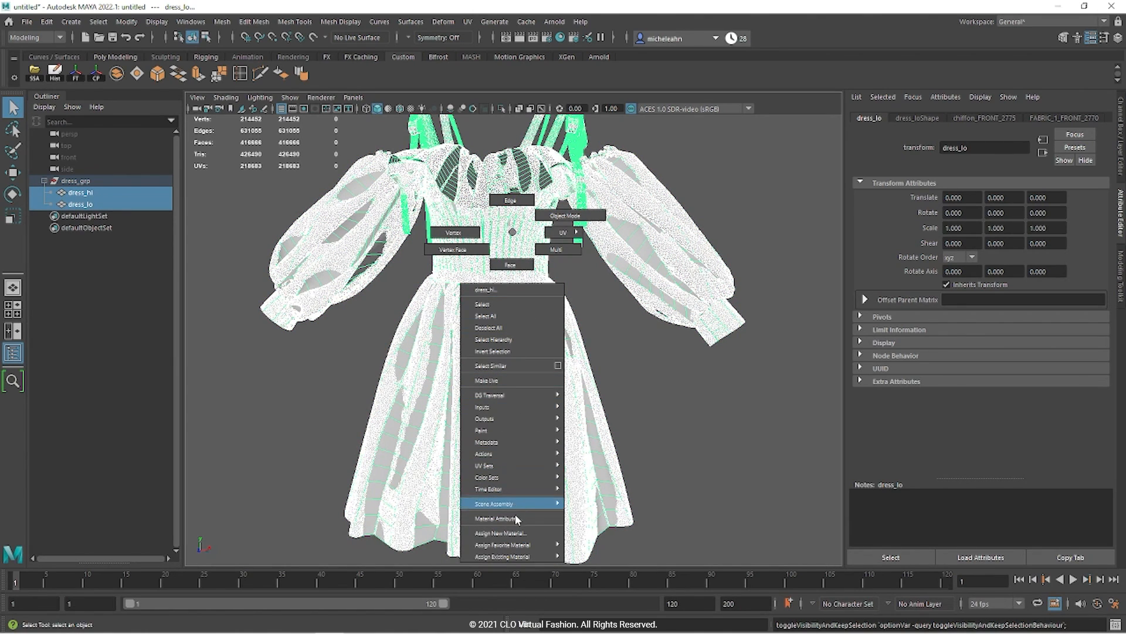
click(515, 534)
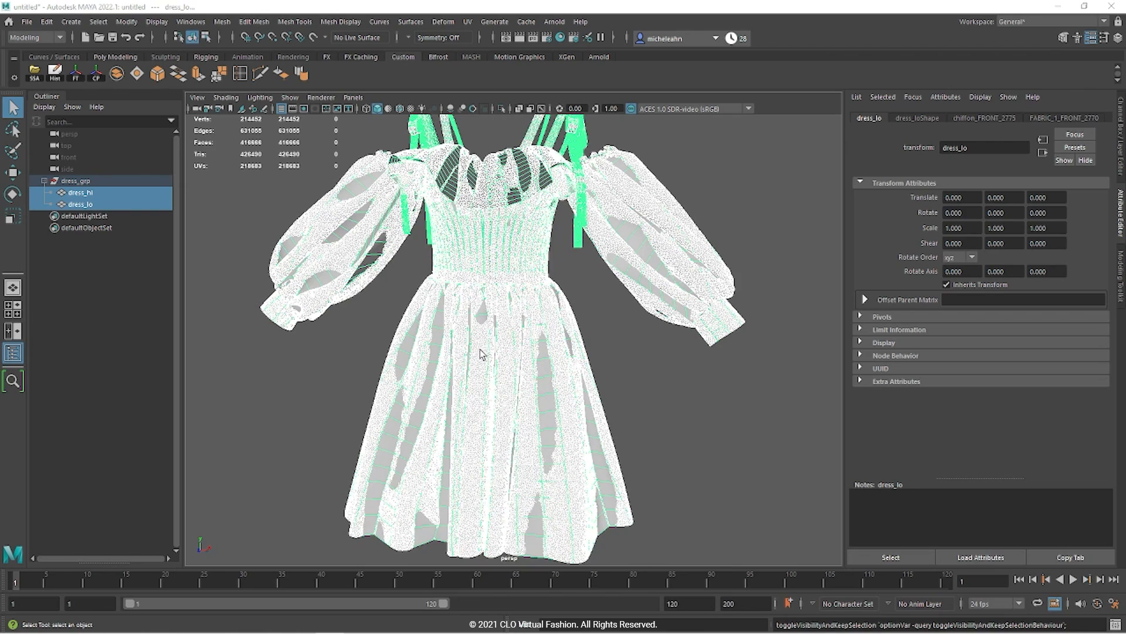
click(238, 245)
click(318, 437)
Step: Rename the new shader to dress_mtl and its shading group to dress_SG
click(1009, 146)
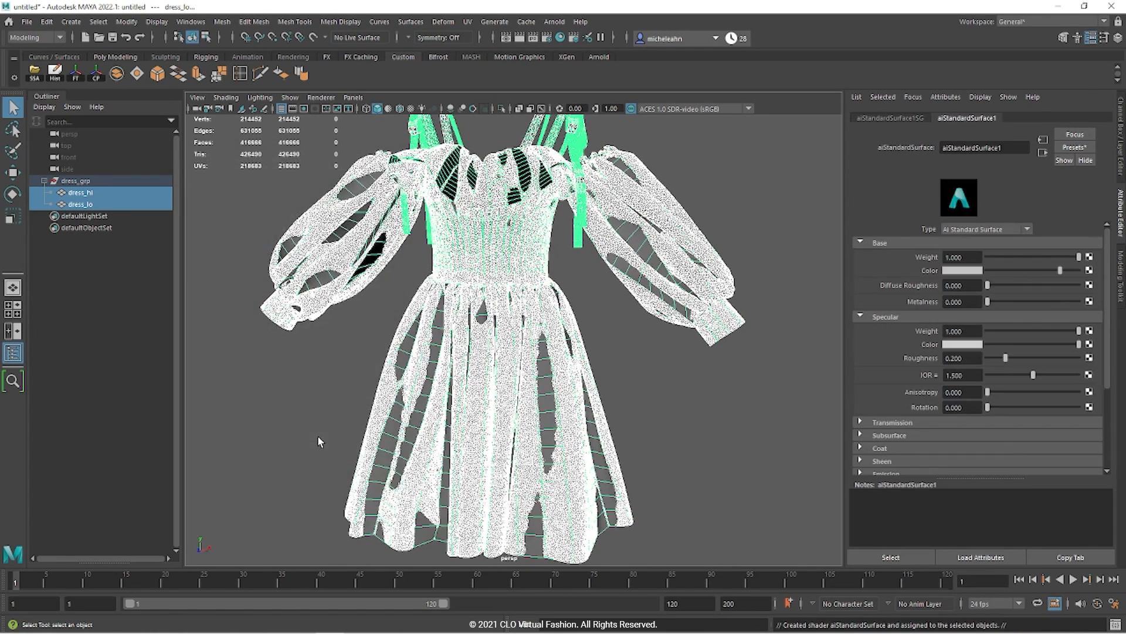
double_click(1009, 147)
text(dress_)
key(Return)
click(891, 118)
drag(1019, 149, 724, 135)
text(dress_SG)
key(Return)
click(919, 118)
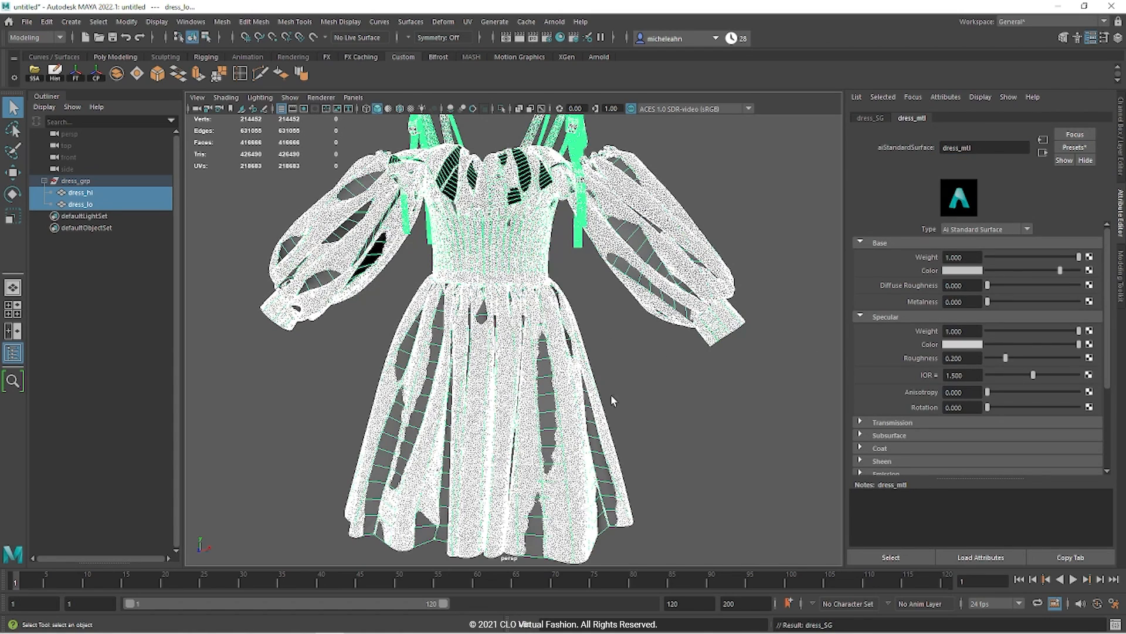
Step: Soften the edges of both dress meshes and delete their construction history
click(355, 23)
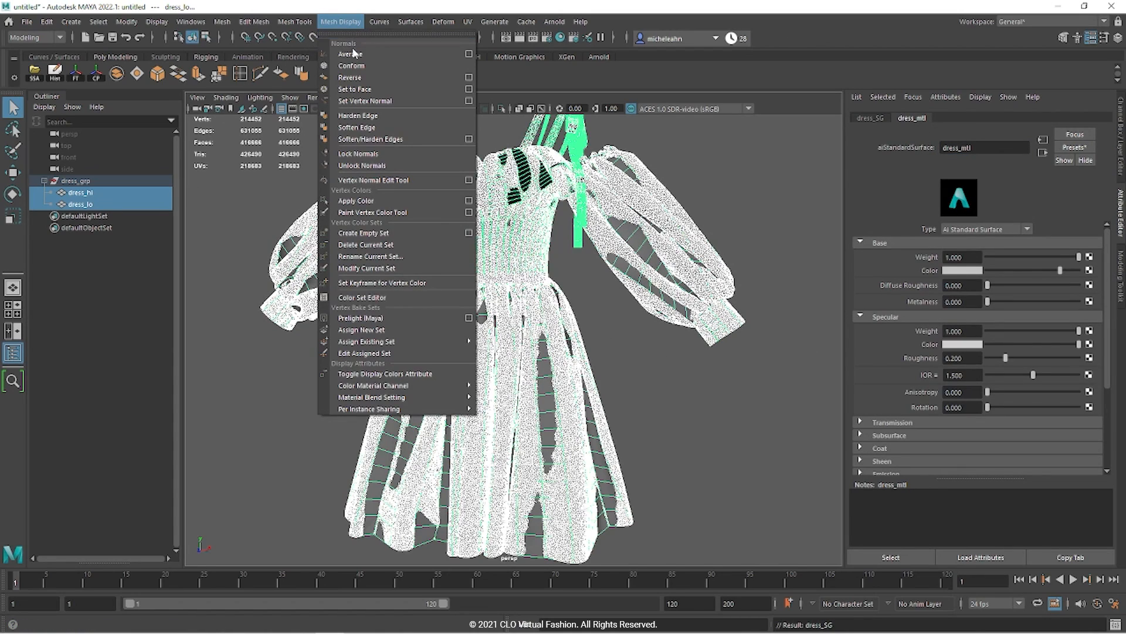
click(356, 130)
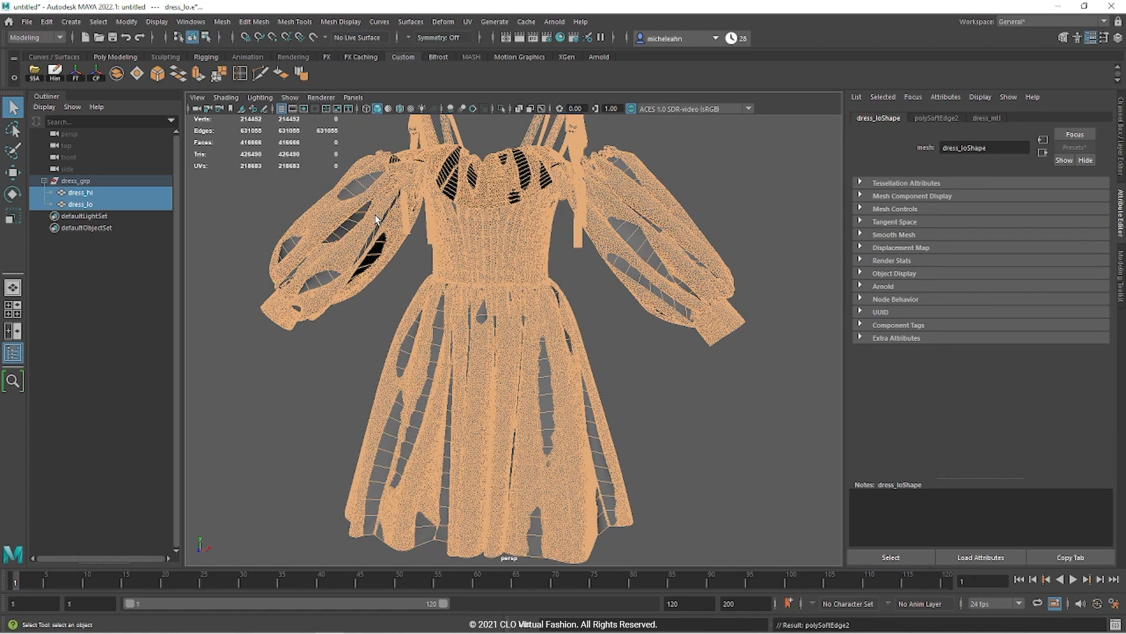
click(126, 192)
ctrl+click(114, 203)
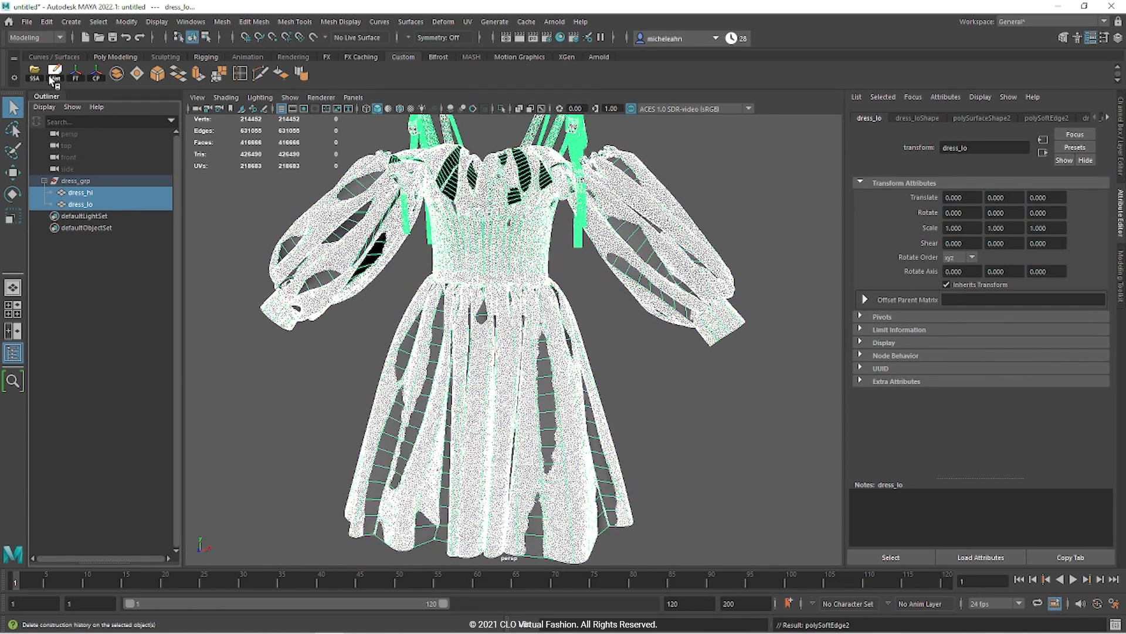
click(56, 73)
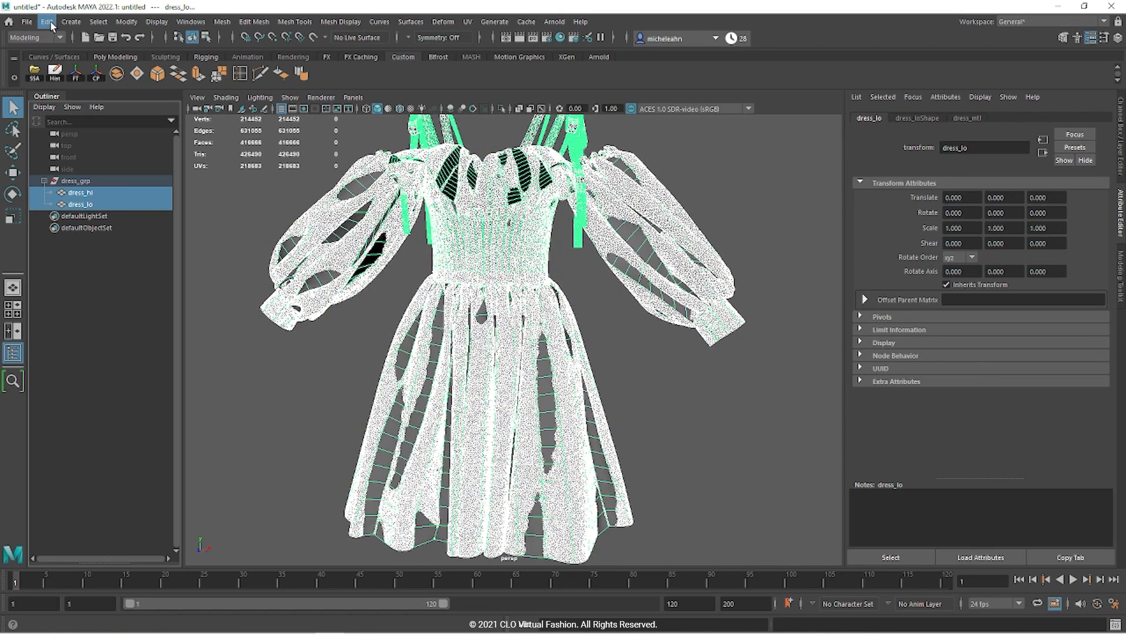
click(52, 23)
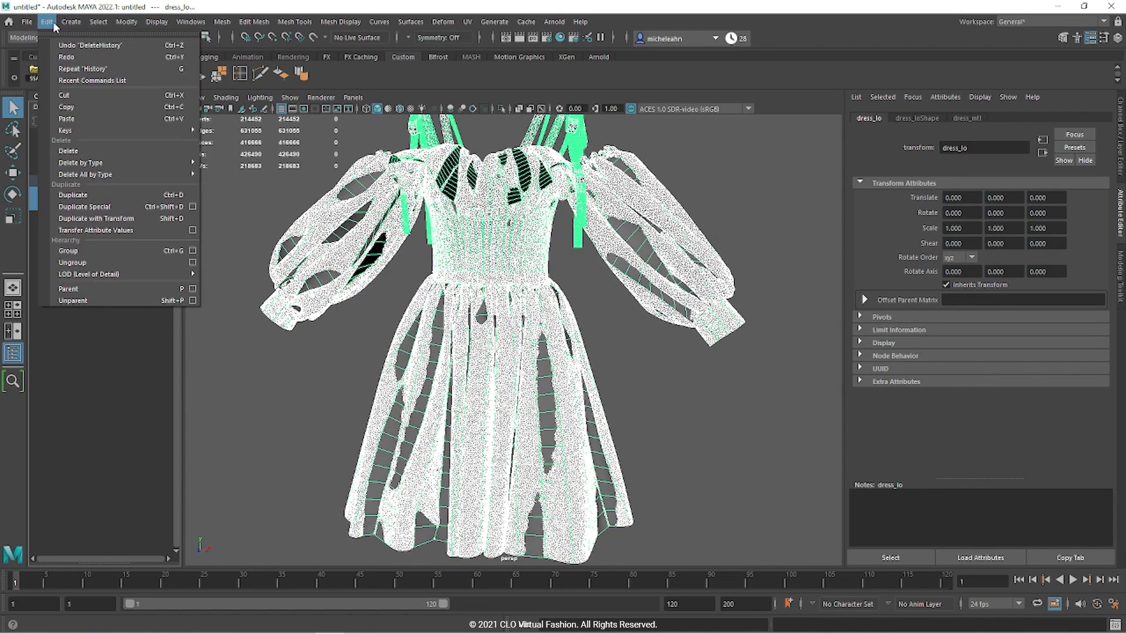
mouse_move(152, 163)
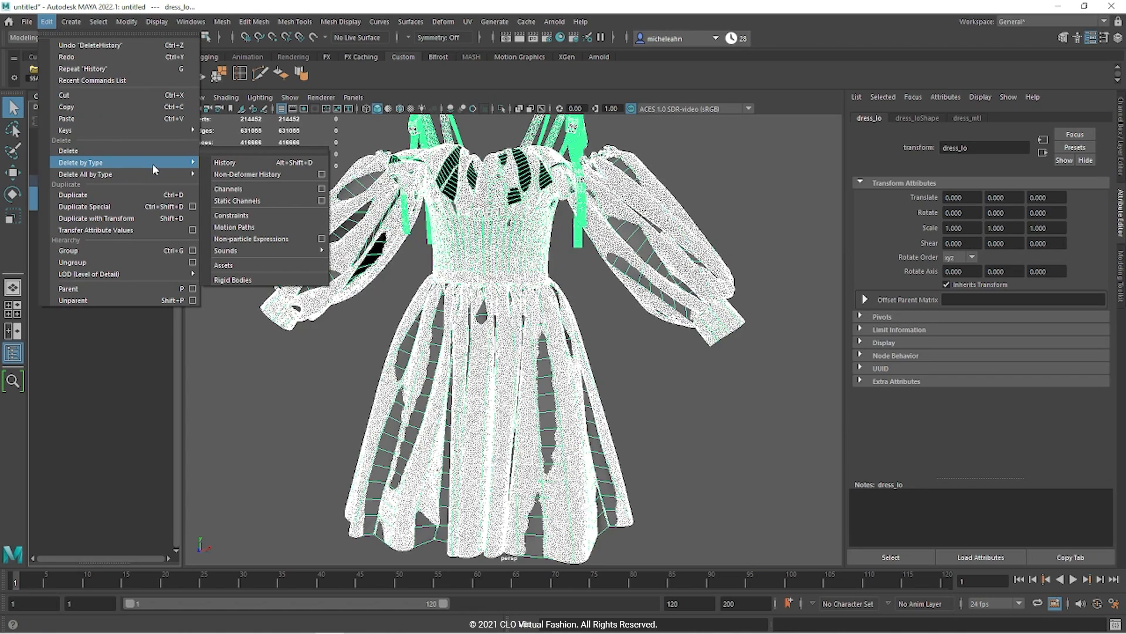
click(237, 169)
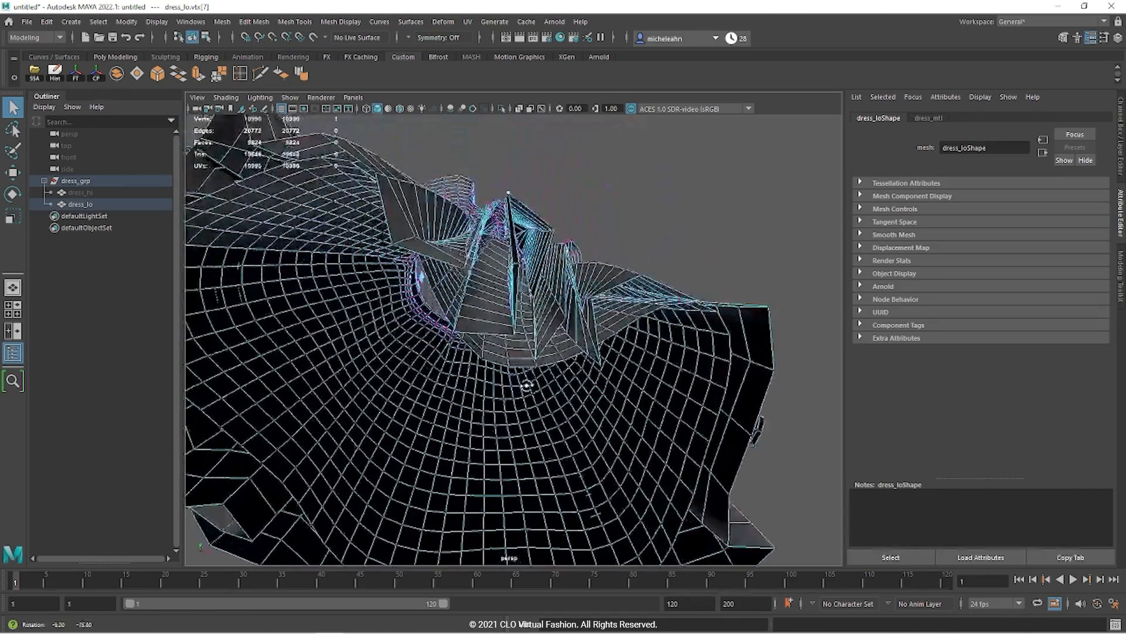
alt+drag(446, 329, 443, 372)
Step: Open the UV Editor and bring the skirt's UV shells at the origin tile into view
click(467, 22)
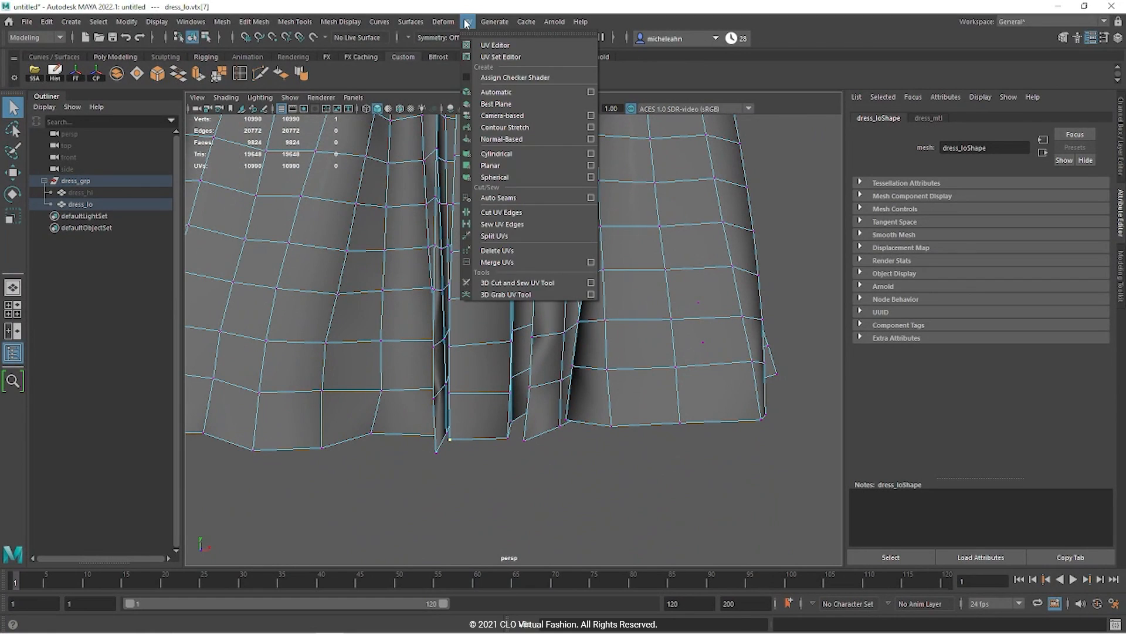
click(483, 44)
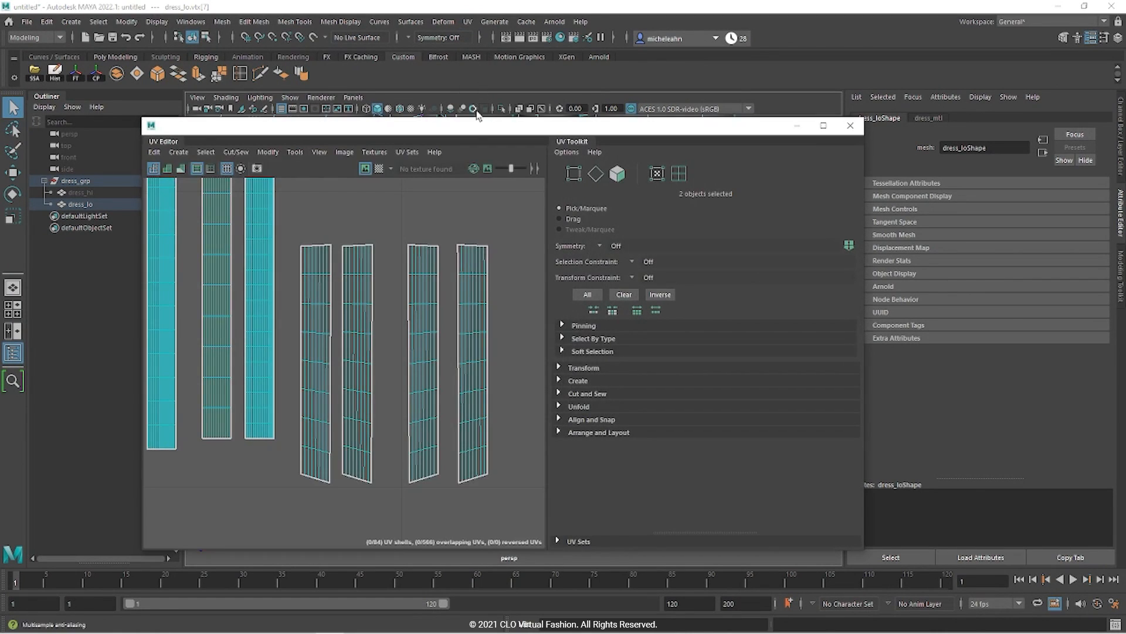
drag(406, 126, 731, 171)
scroll(649, 441, down, 9)
mouse_move(669, 489)
alt+middle_down()
mouse_move(805, 376)
mouse_move(907, 424)
alt+middle_up()
alt+middle_drag(638, 428, 903, 416)
scroll(786, 390, up, 4)
alt+middle_drag(684, 425, 939, 405)
mouse_move(592, 450)
alt+middle_down()
mouse_move(835, 440)
mouse_move(697, 448)
alt+middle_up()
scroll(646, 394, up, 2)
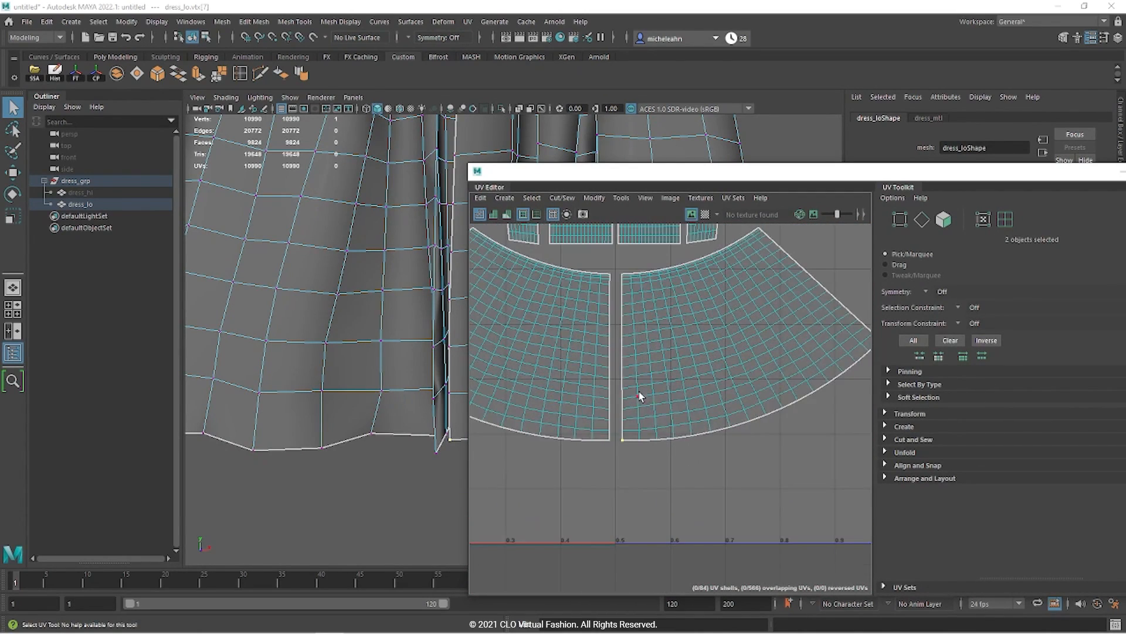
scroll(623, 276, up, 2)
Step: Select the 38 UV vertices on both split skirt seam borders and show the Modeling Toolkit
key(F9)
click(605, 454)
shift+double_click(607, 457)
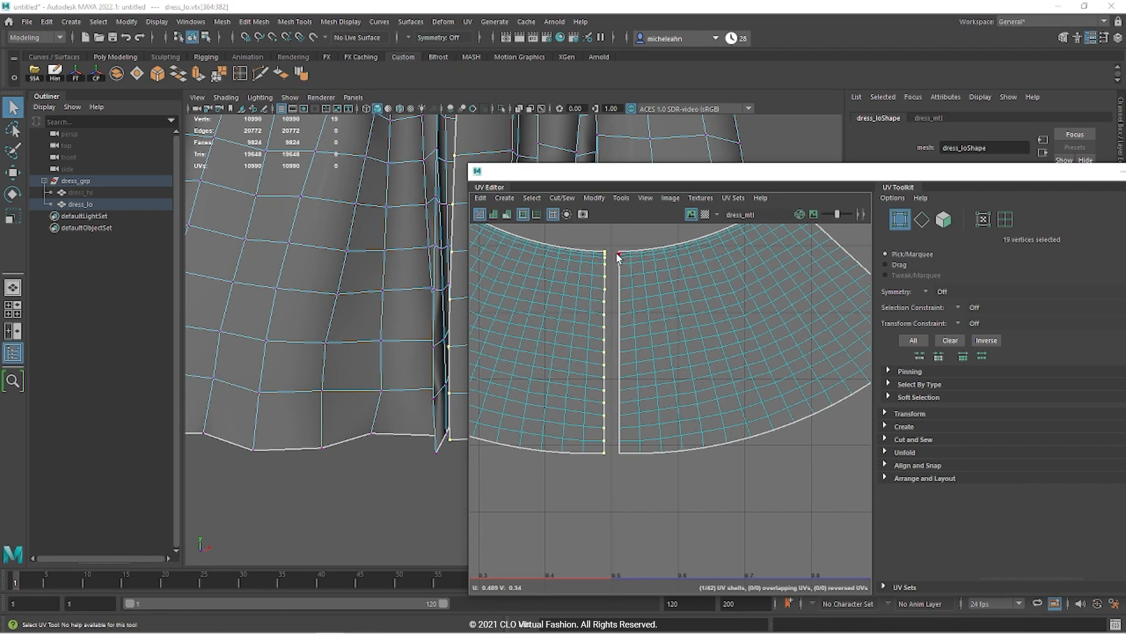
shift+click(618, 253)
shift+double_click(619, 453)
drag(849, 175, 0, 246)
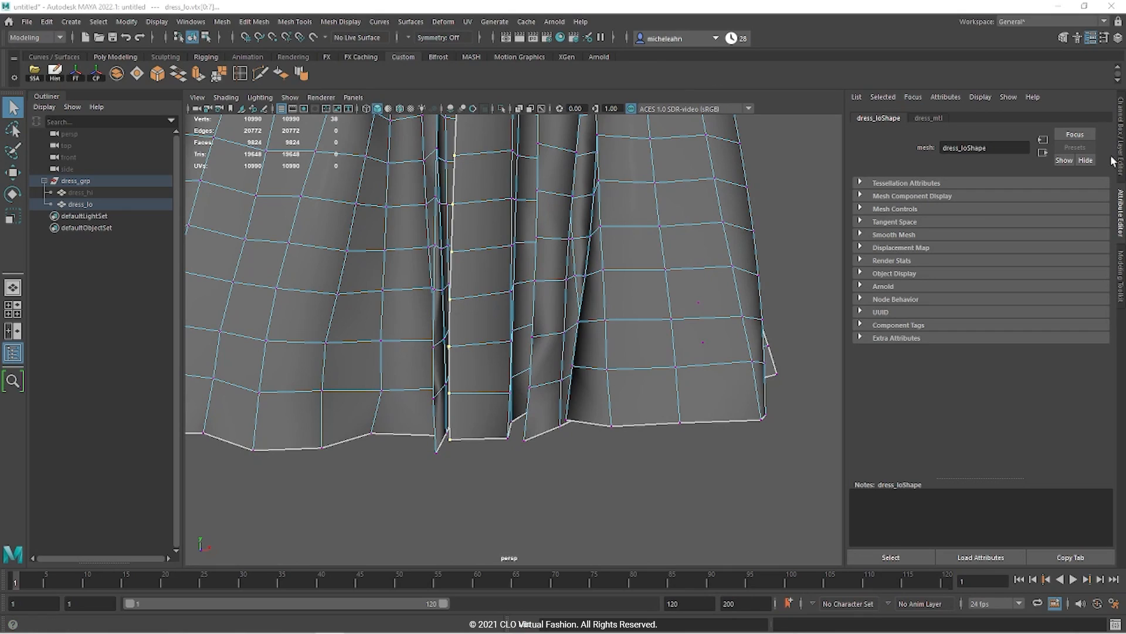
click(1121, 267)
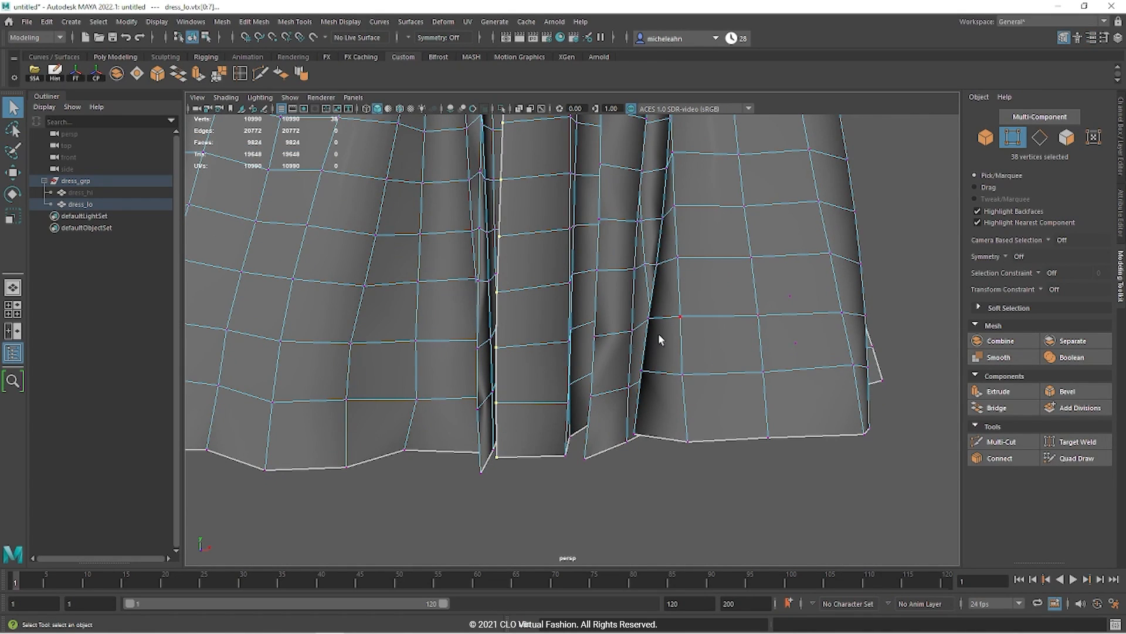
Step: Merge the selected seam vertices with Edit Mesh > Merge at a 0.01 threshold
alt+right_drag(677, 337, 616, 231)
alt+middle_drag(616, 231, 608, 432)
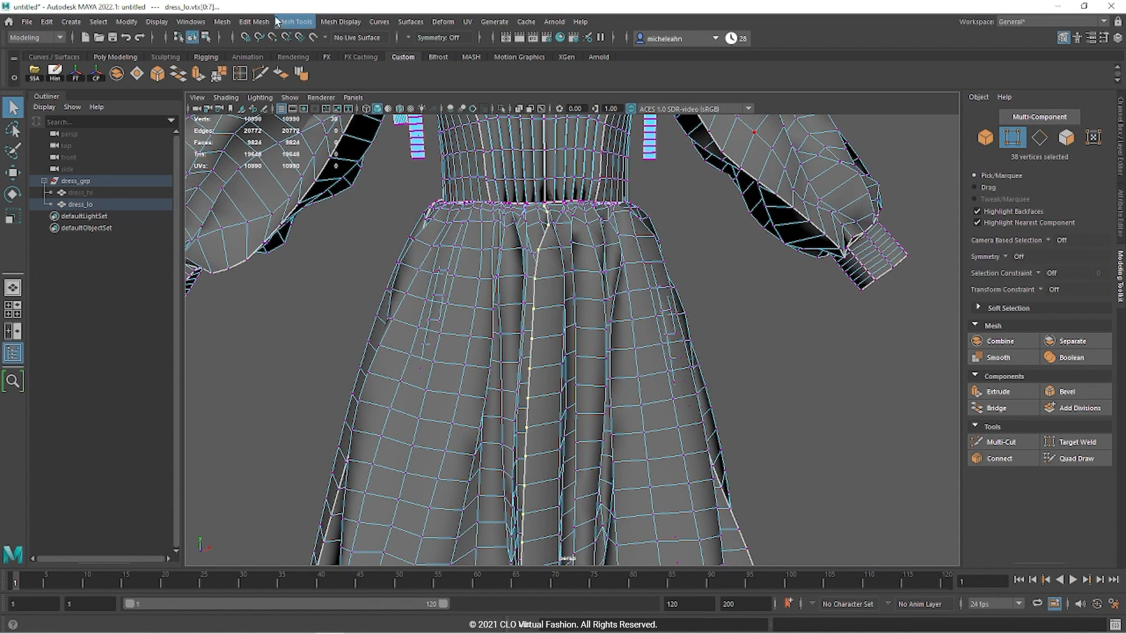
click(224, 22)
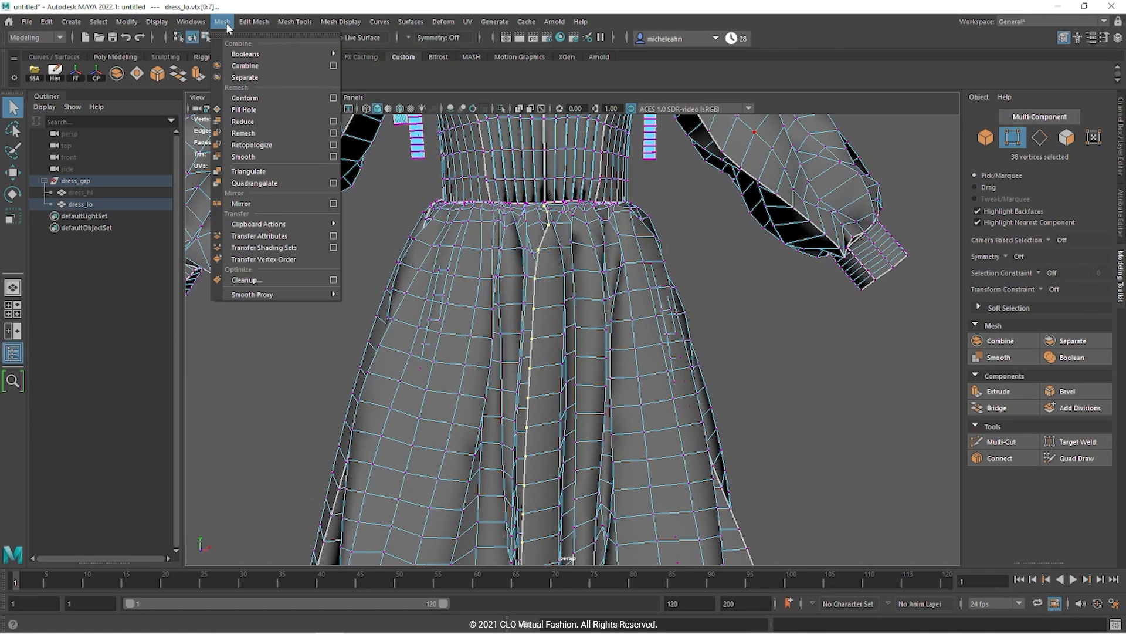
mouse_move(249, 23)
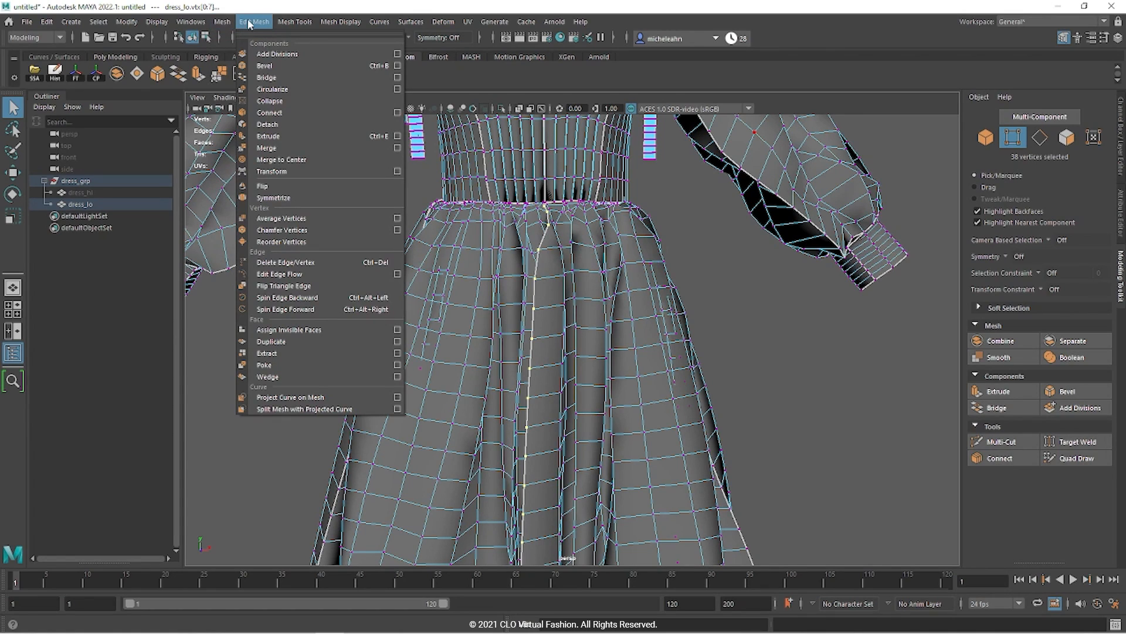
click(269, 148)
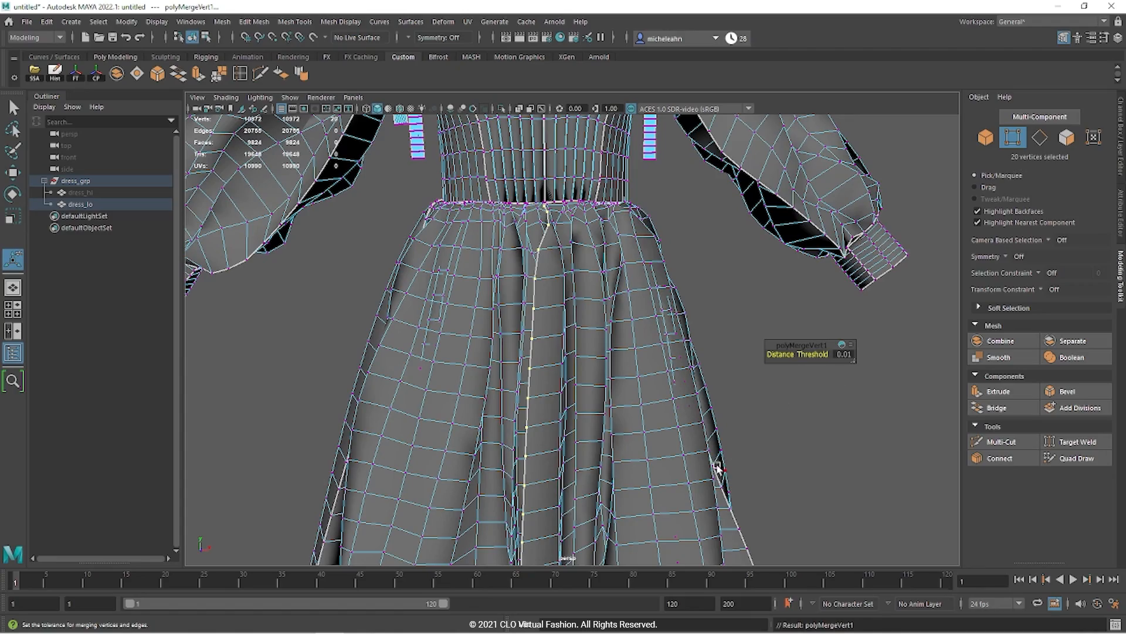
Step: Zoom in to the waist seam corner and merge the two leftover overlapping vertices
alt+drag(610, 442, 616, 415)
click(616, 415)
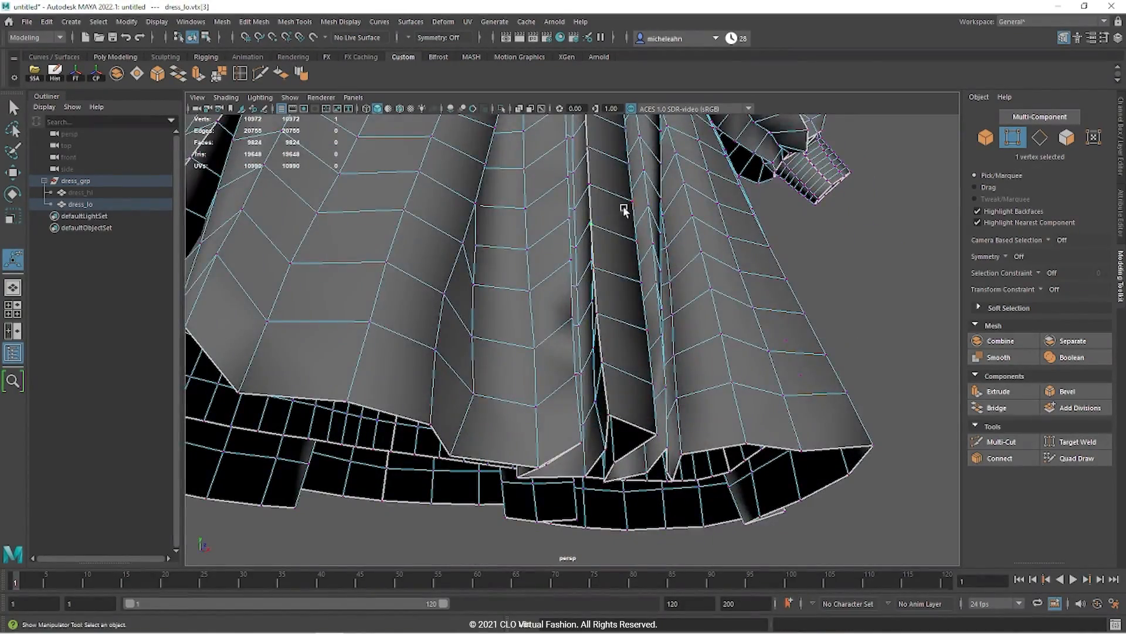
alt+drag(612, 219, 587, 322)
alt+middle_drag(586, 322, 575, 396)
scroll(574, 397, down, 4)
alt+middle_drag(549, 234, 546, 396)
scroll(546, 396, up, 6)
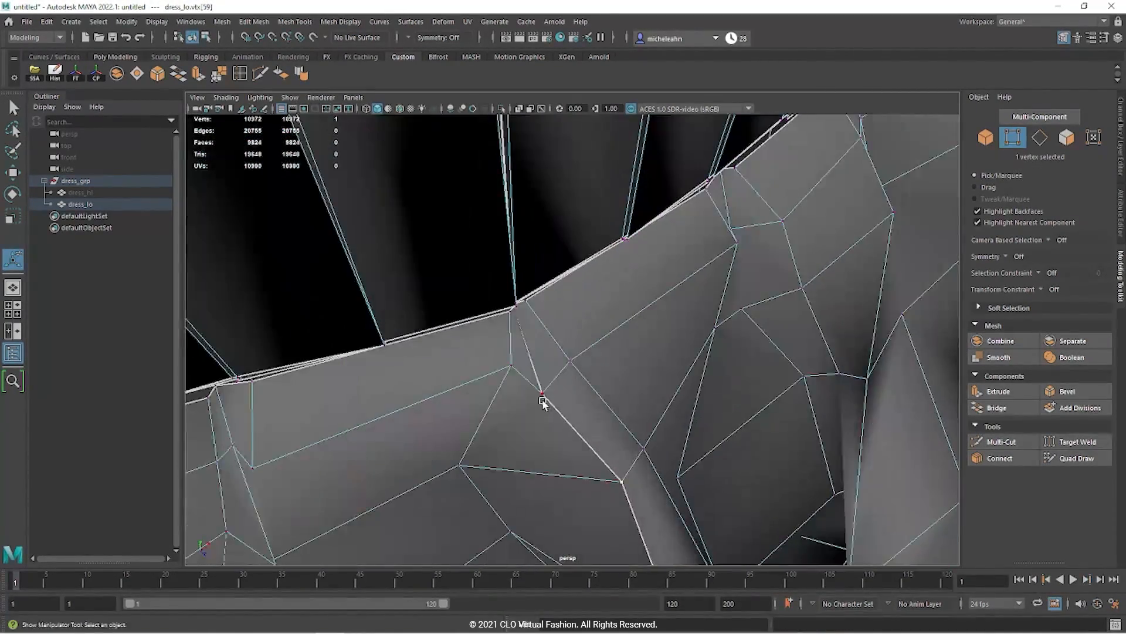
click(554, 402)
key(4)
alt+drag(554, 402, 556, 421)
alt+middle_drag(556, 421, 482, 340)
drag(319, 329, 376, 270)
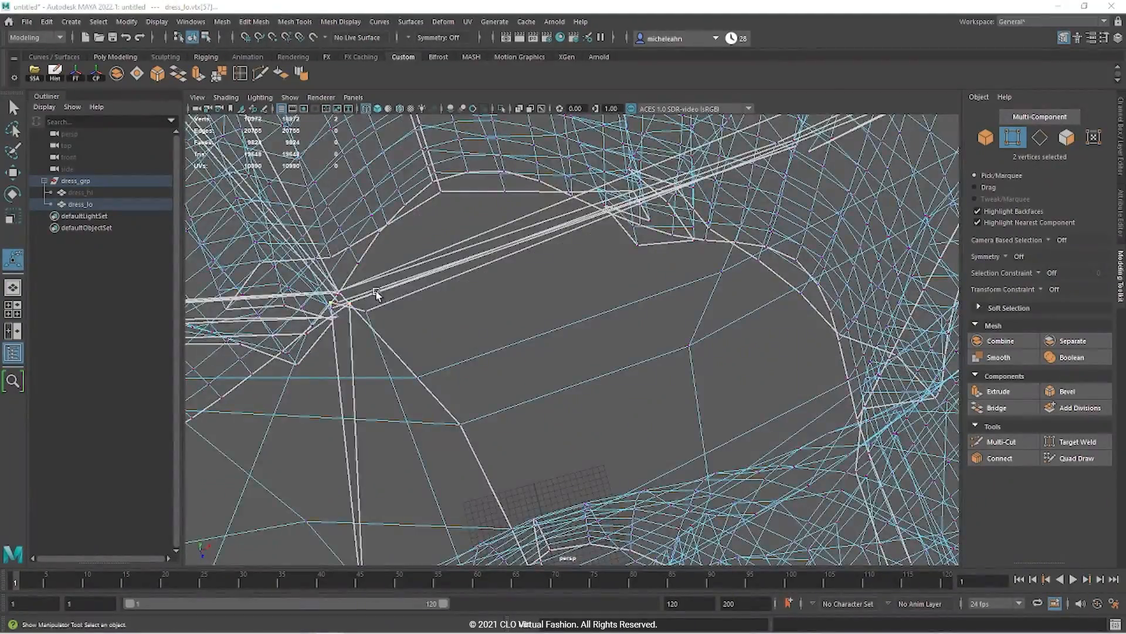
click(254, 22)
click(269, 146)
Step: Check the hem UVs in the UV Editor, then return the dress to object selection
scroll(411, 287, down, 3)
click(467, 22)
click(490, 41)
alt+middle_drag(357, 462, 373, 252)
click(850, 126)
scroll(678, 316, down, 10)
alt+drag(663, 275, 678, 316)
key(5)
key(F8)
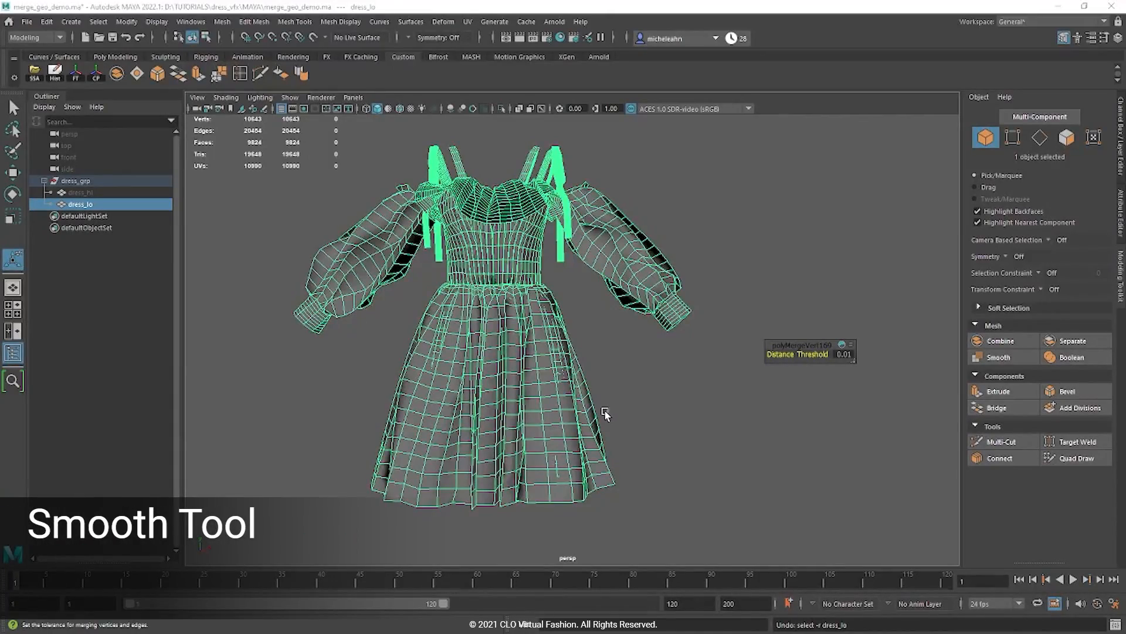
mouse_move(606, 412)
alt+mouse_down()
mouse_move(470, 423)
mouse_move(536, 404)
mouse_move(624, 428)
mouse_move(613, 419)
alt+mouse_up()
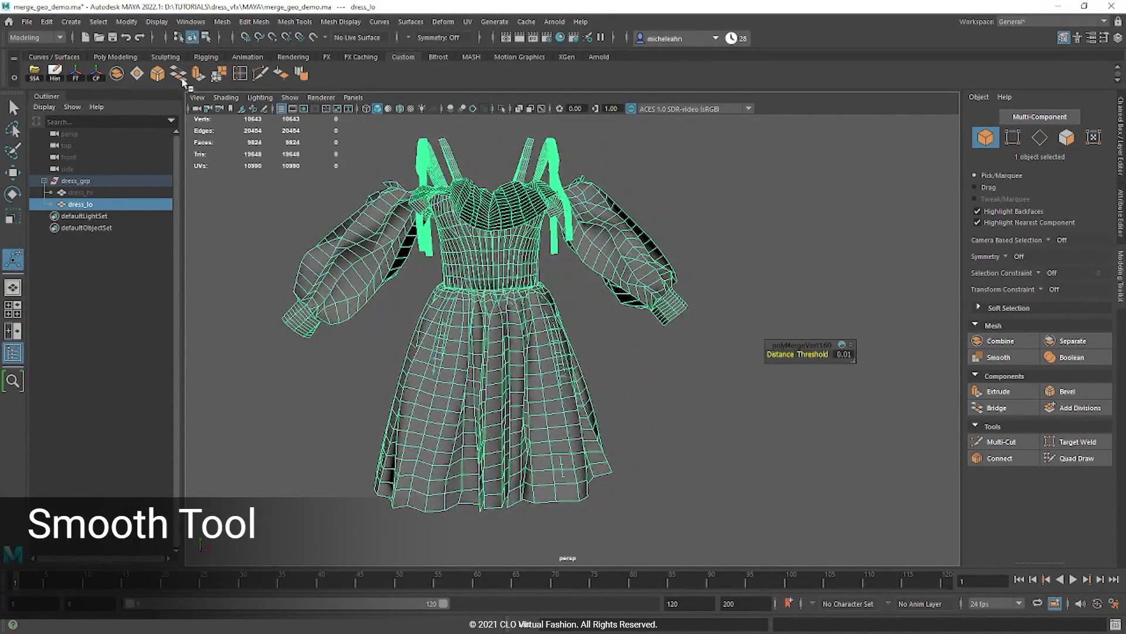
click(47, 21)
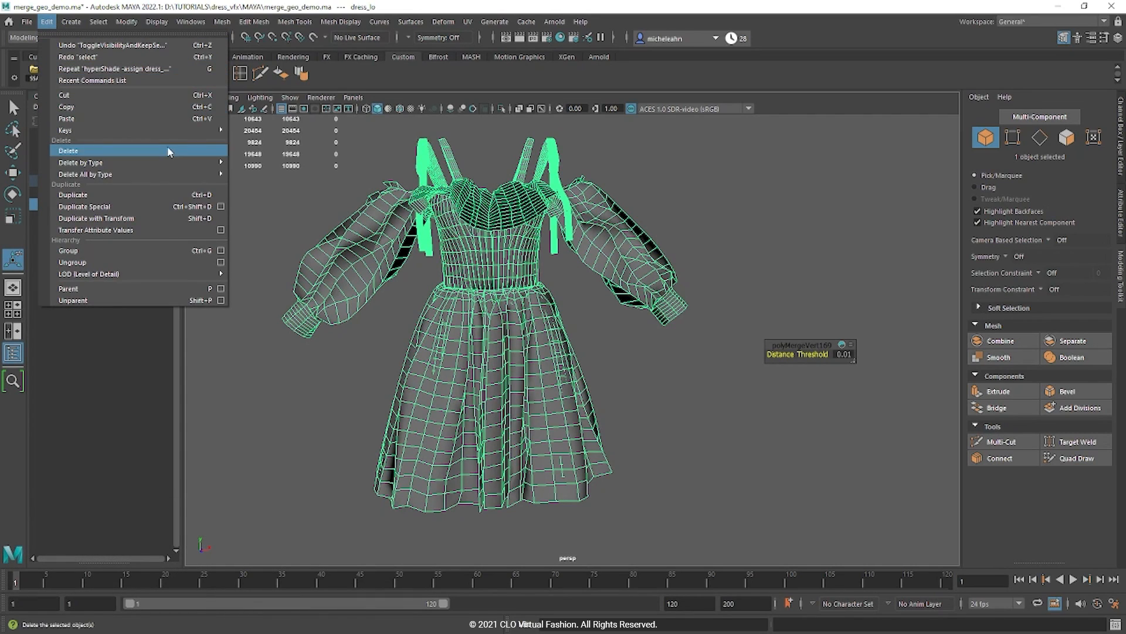
Step: Delete the dress's construction history
mouse_move(193, 162)
click(254, 161)
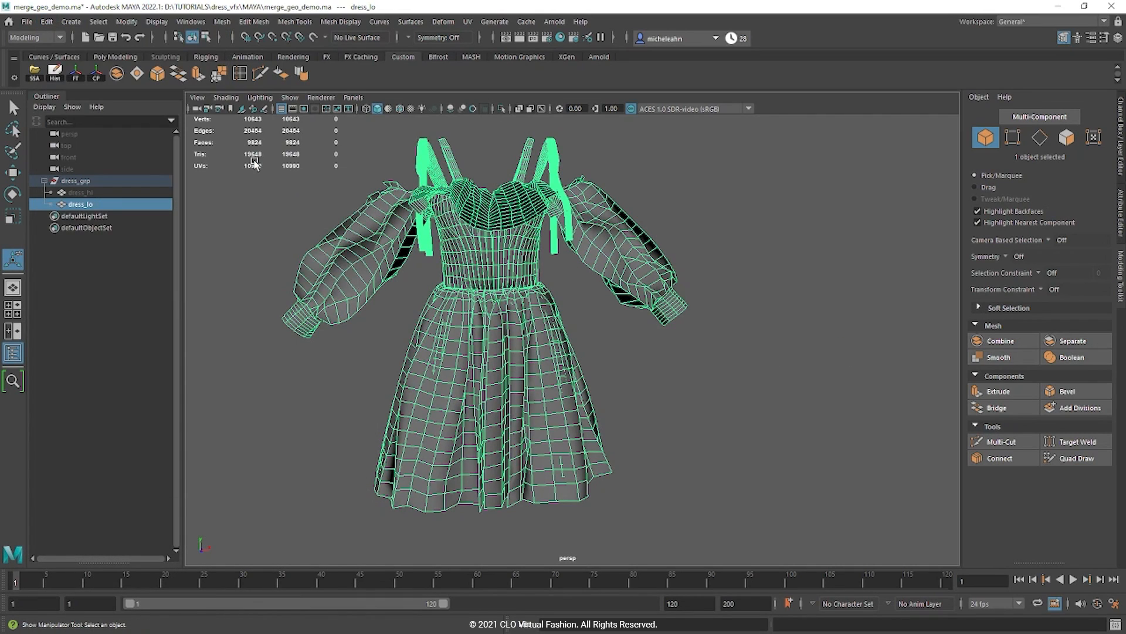
alt+drag(622, 359, 629, 364)
Step: Hide dress_hi in the Outliner so only dress_lo shows, then select dress_lo
click(103, 194)
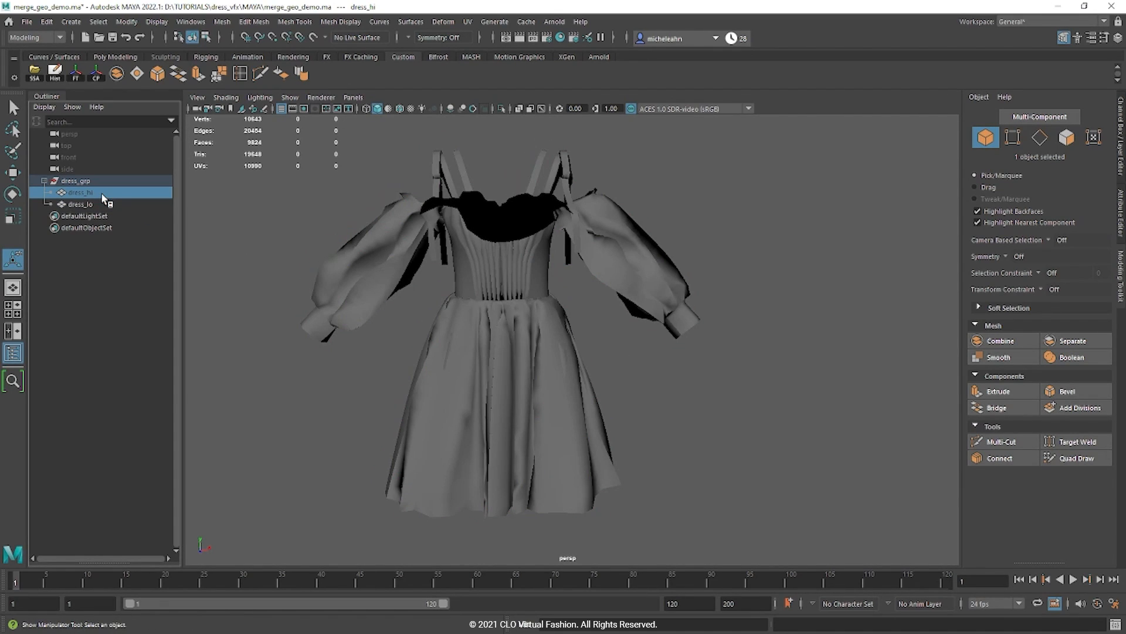
key(h)
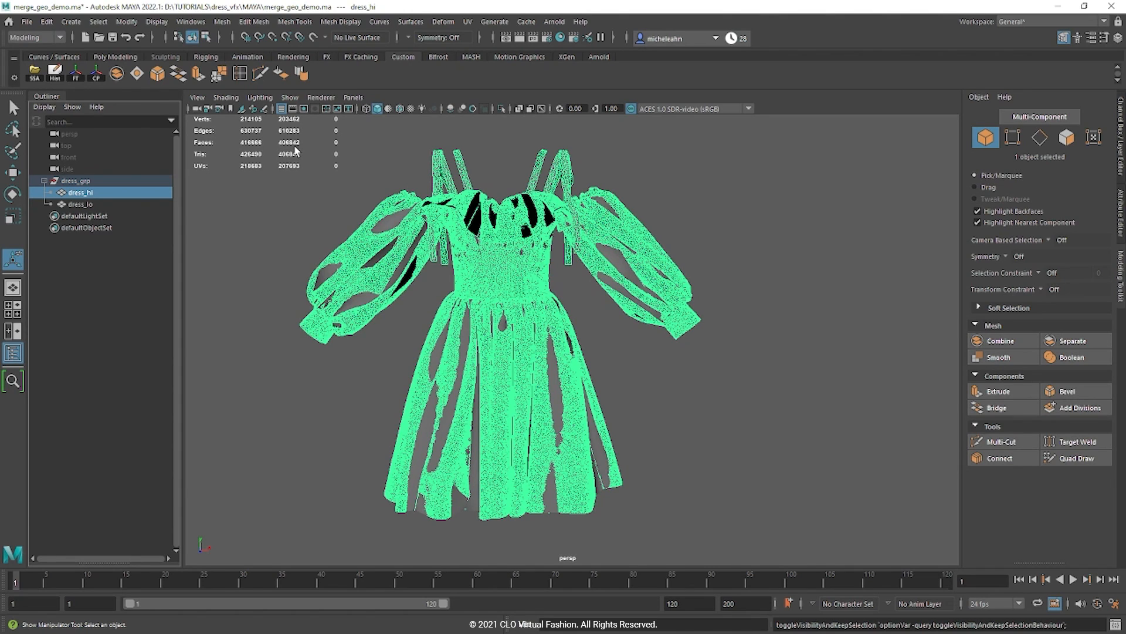
click(112, 206)
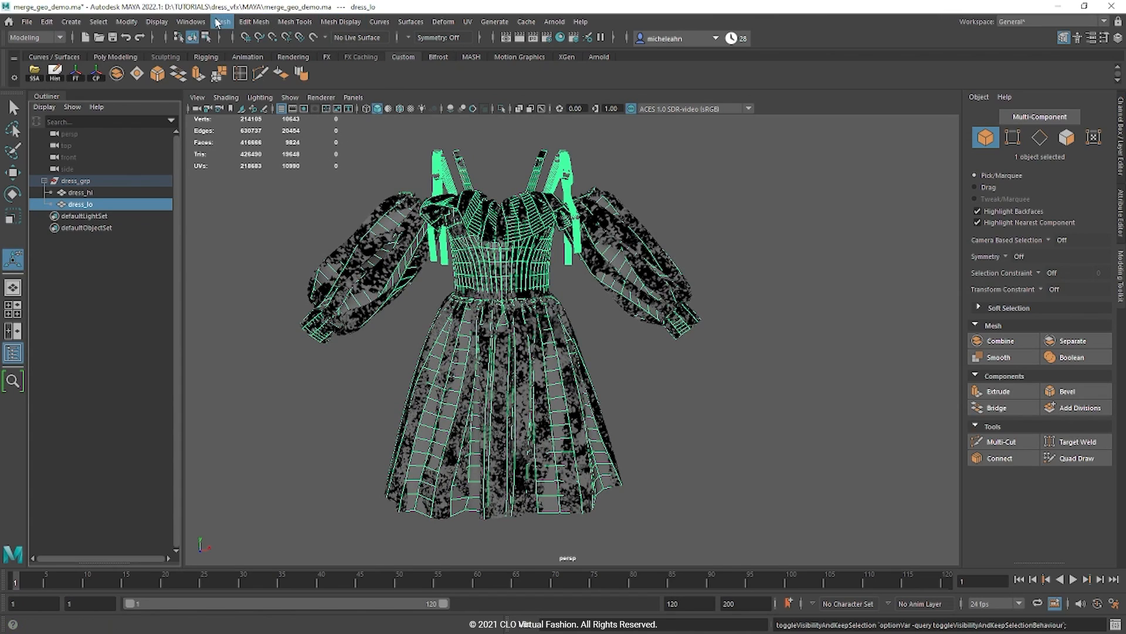
click(98, 195)
key(ctrl+h)
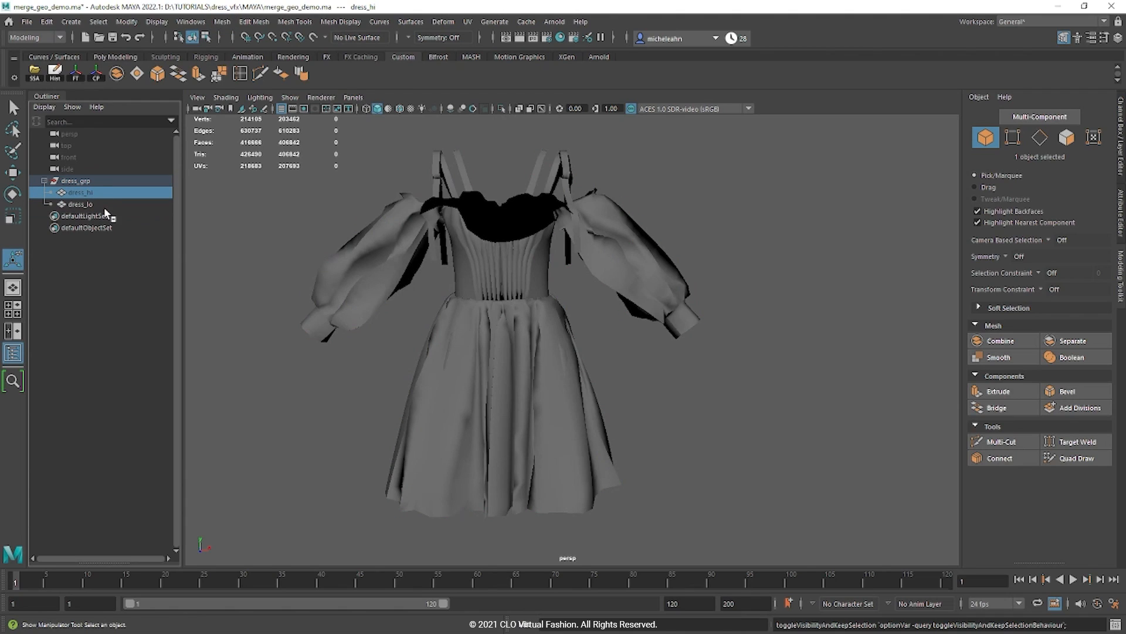
click(102, 204)
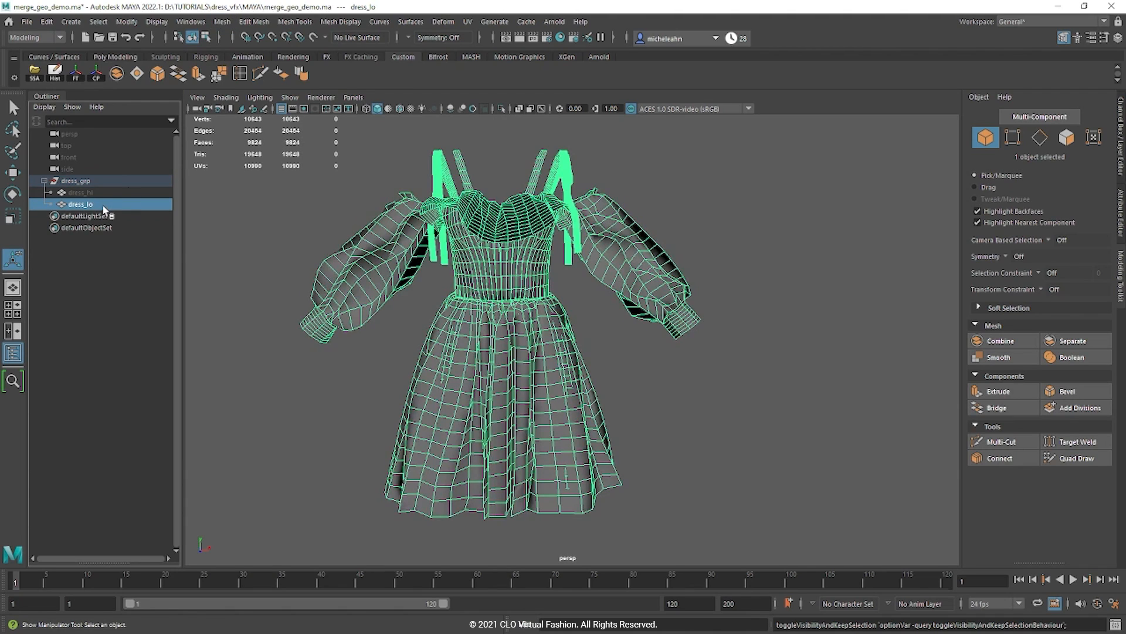
Step: Apply Mesh > Smooth to dress_lo with 2 divisions
click(220, 22)
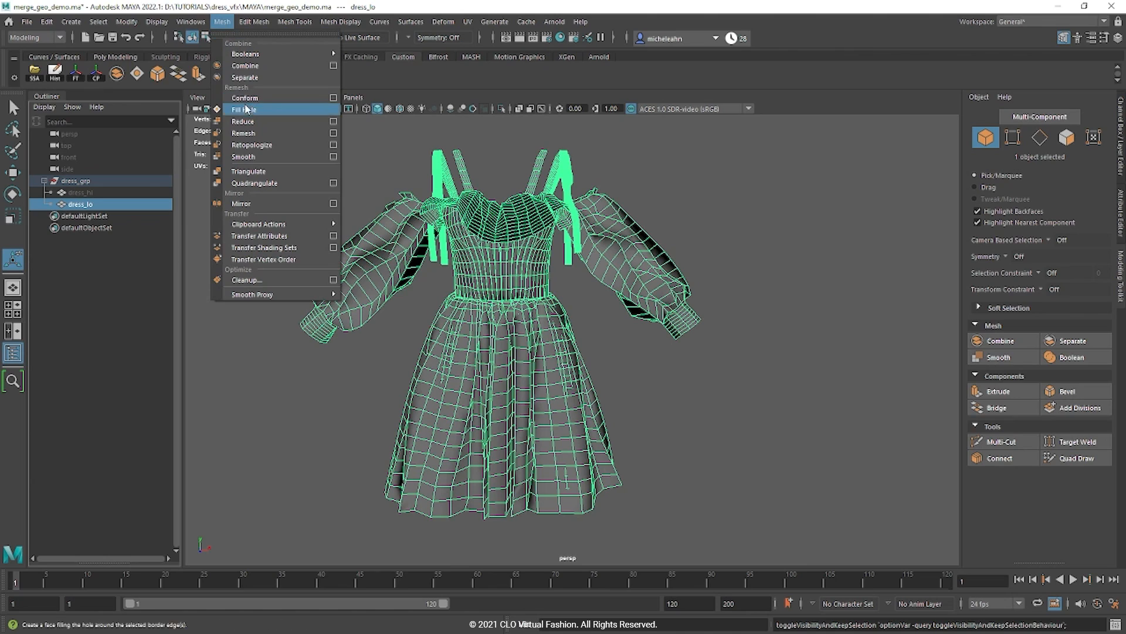
click(250, 162)
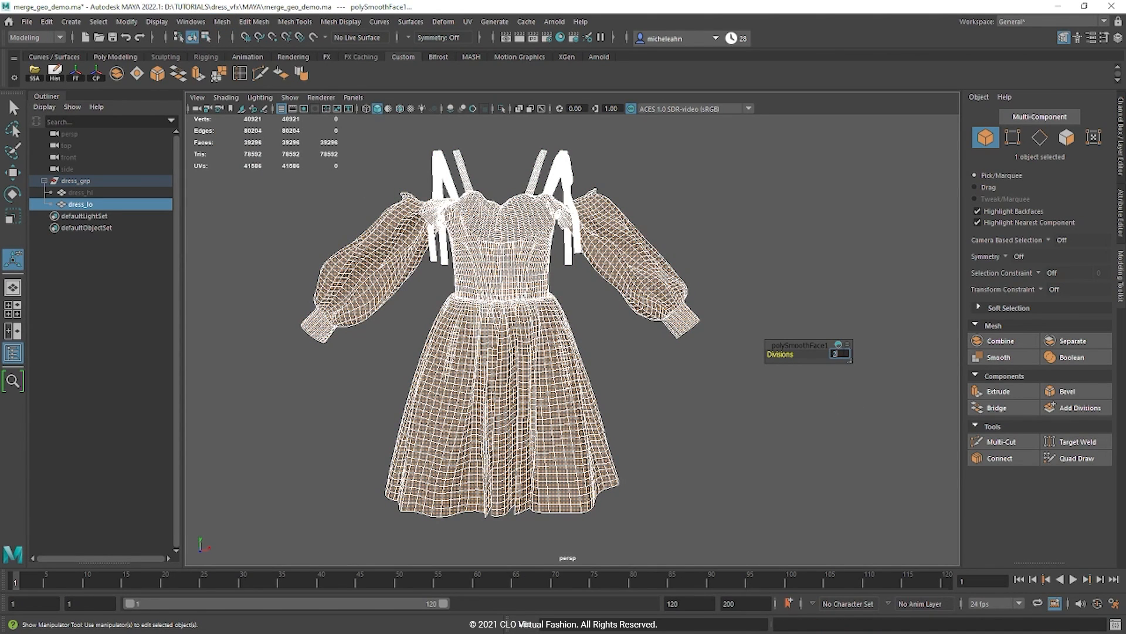
text(2)
key(Return)
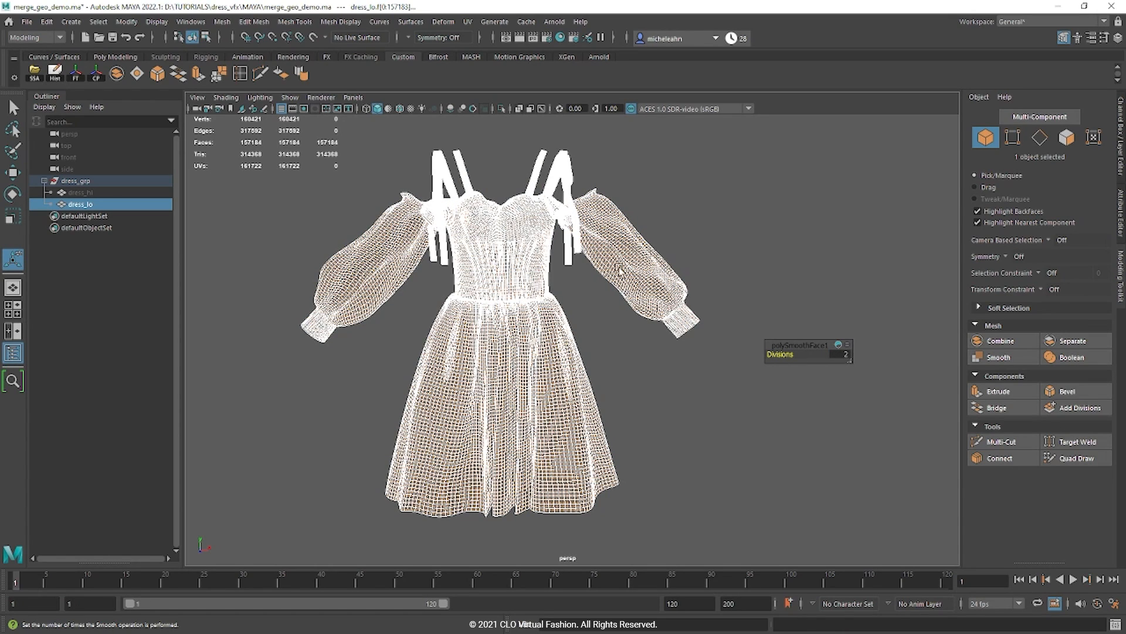
Step: Unhide the high-res dress_hi mesh and check both dresses in the viewport
key(F8)
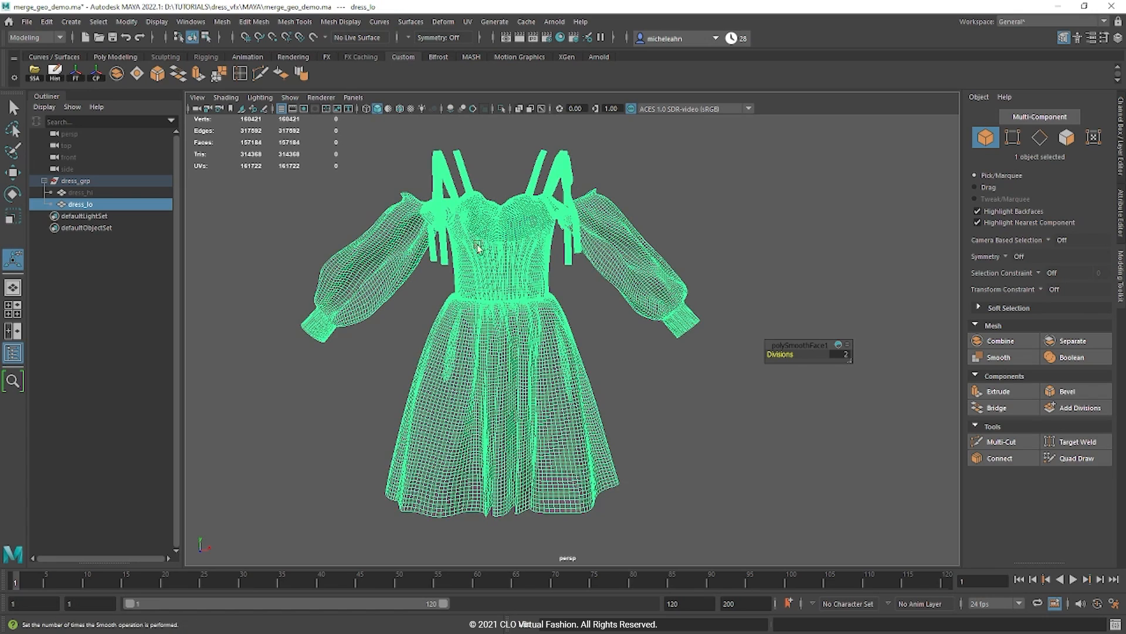
click(98, 193)
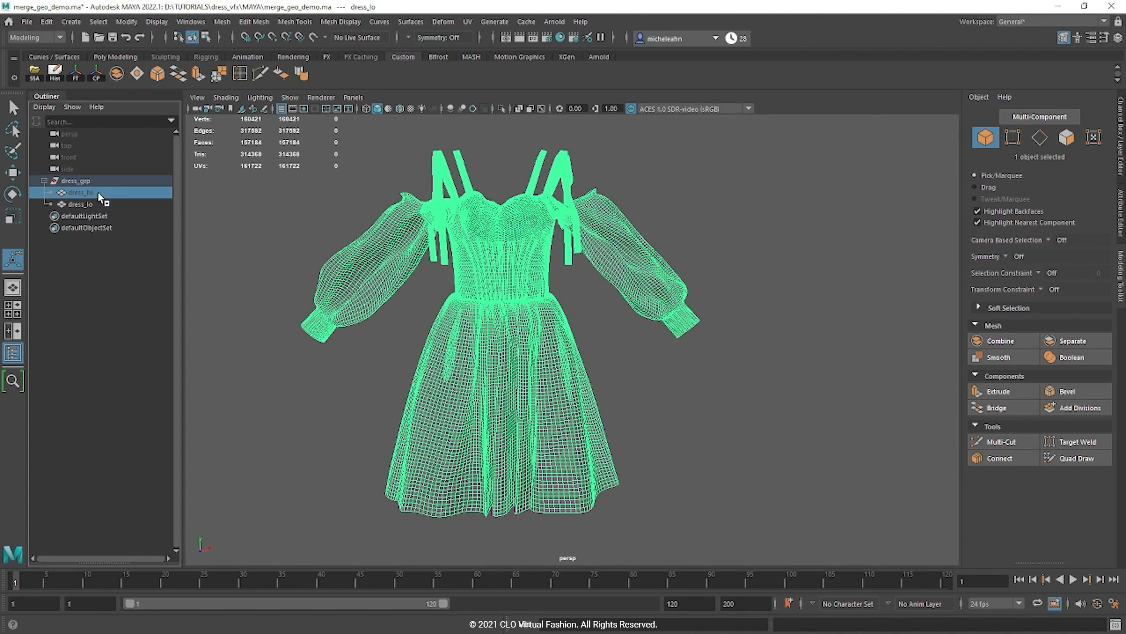
key(h)
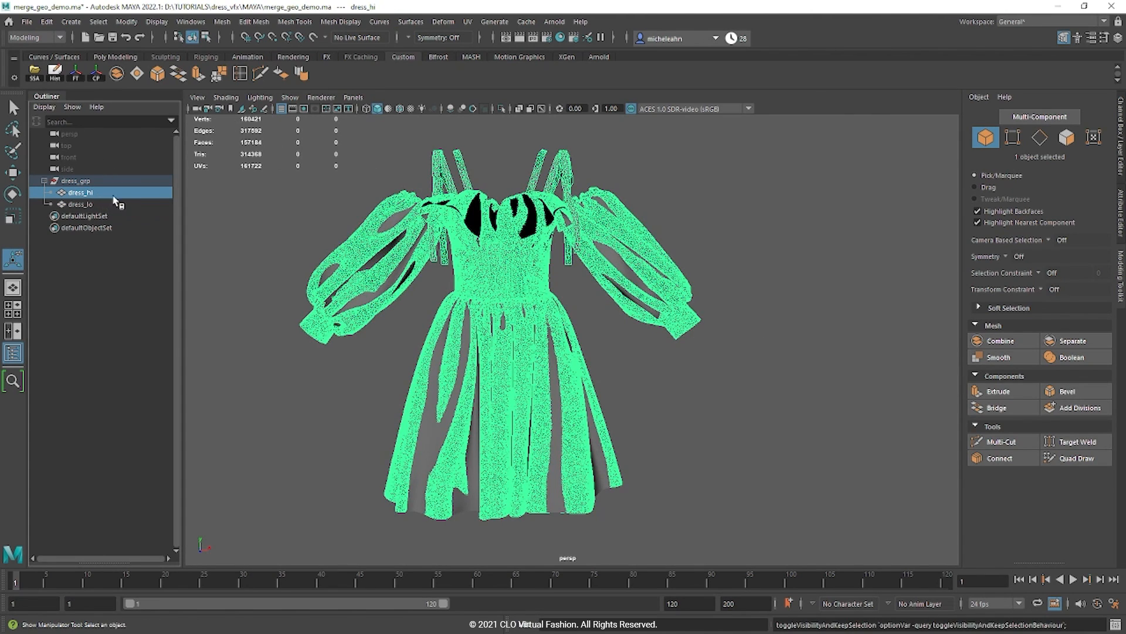
alt+drag(343, 374, 341, 373)
alt+middle_drag(342, 377, 352, 372)
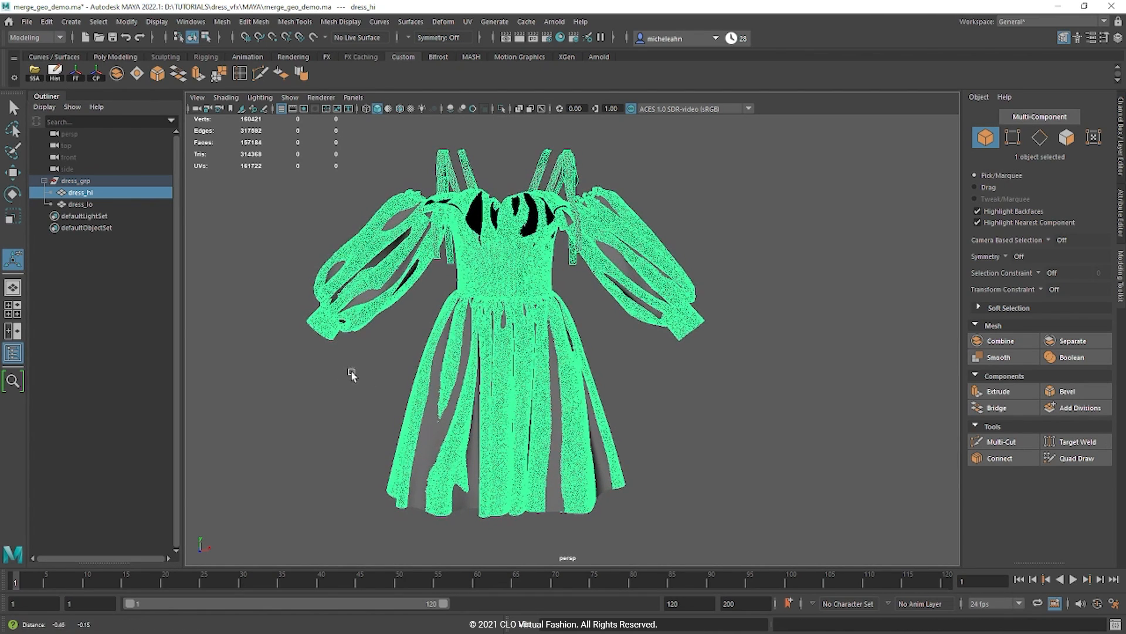
click(426, 439)
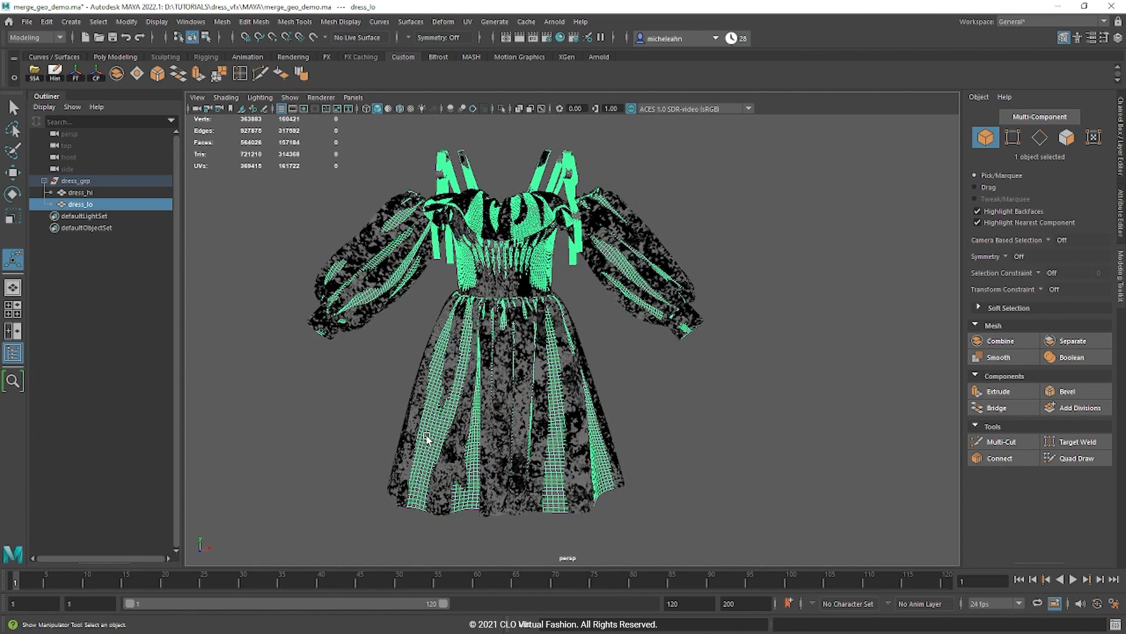
click(448, 344)
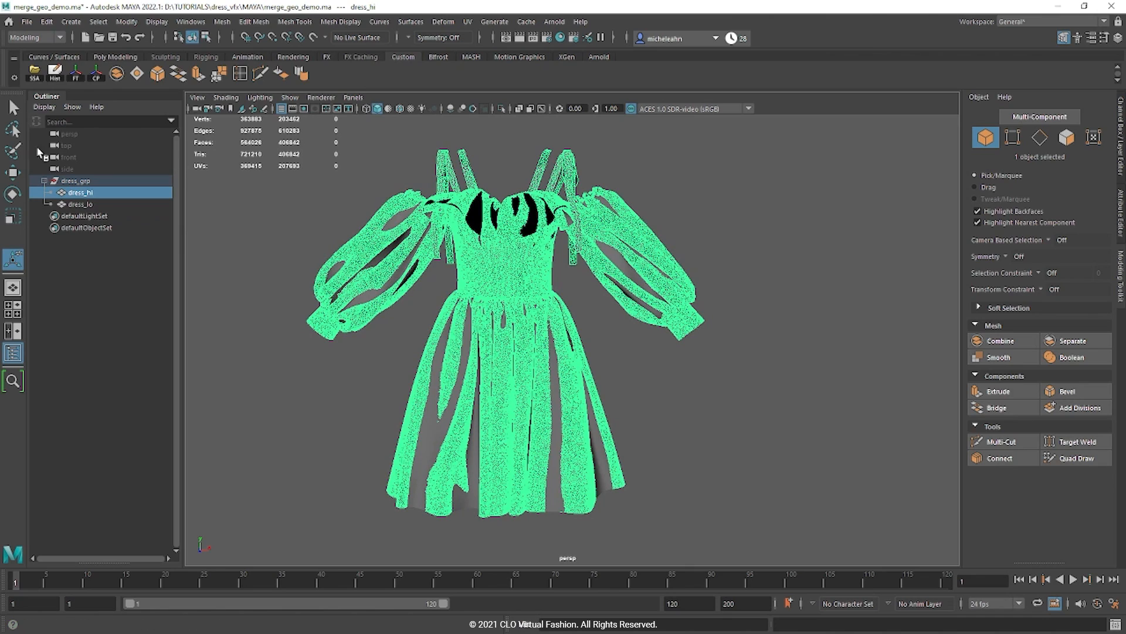
Step: Select dress_hi plus dress_lo and open the Transfer Attributes option box
shift+click(94, 204)
click(264, 22)
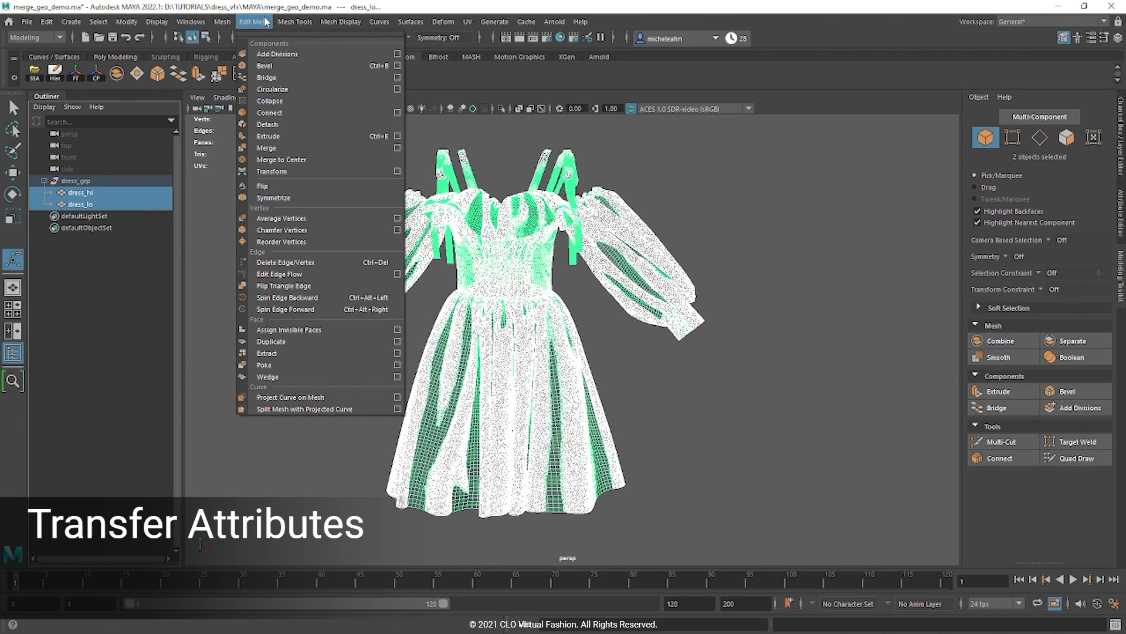
mouse_move(222, 22)
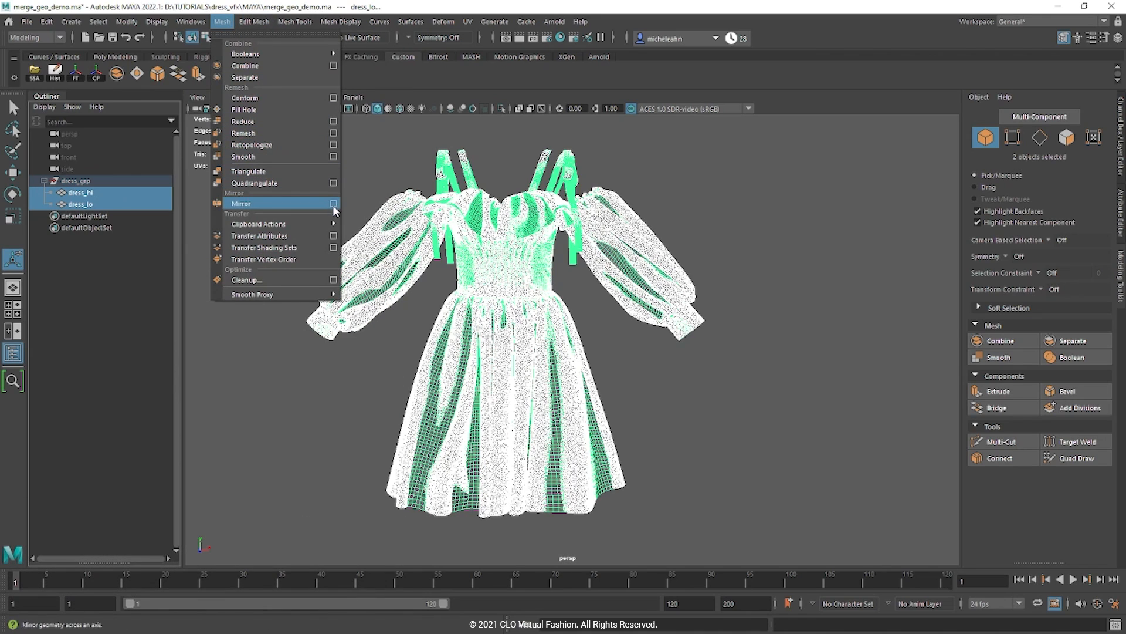
click(334, 236)
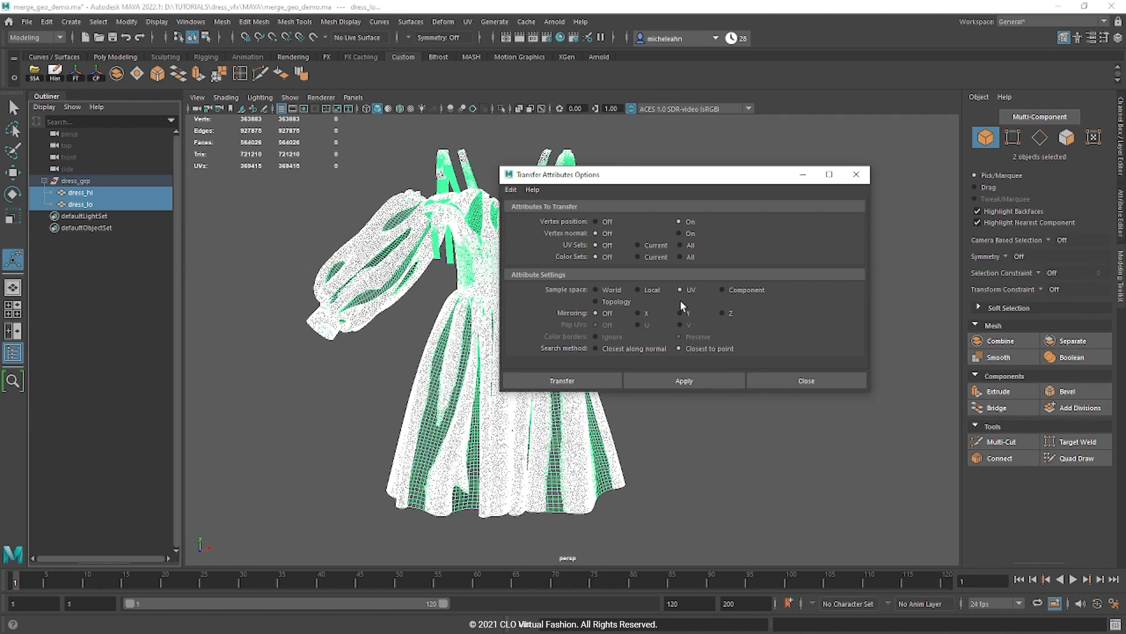
drag(632, 169, 762, 184)
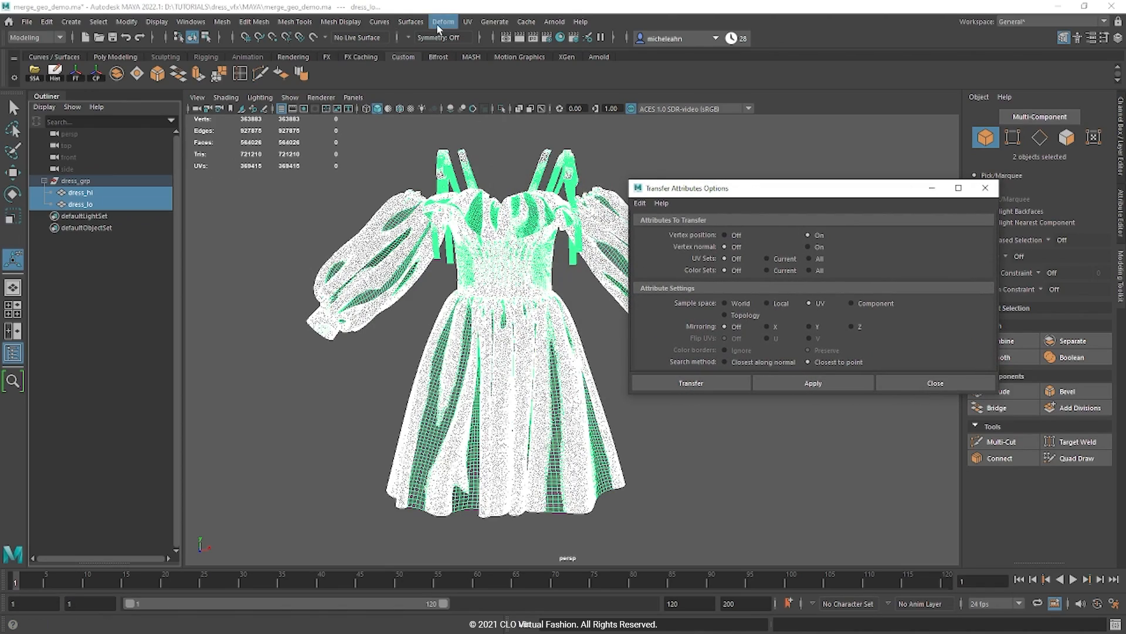
click(475, 22)
click(485, 43)
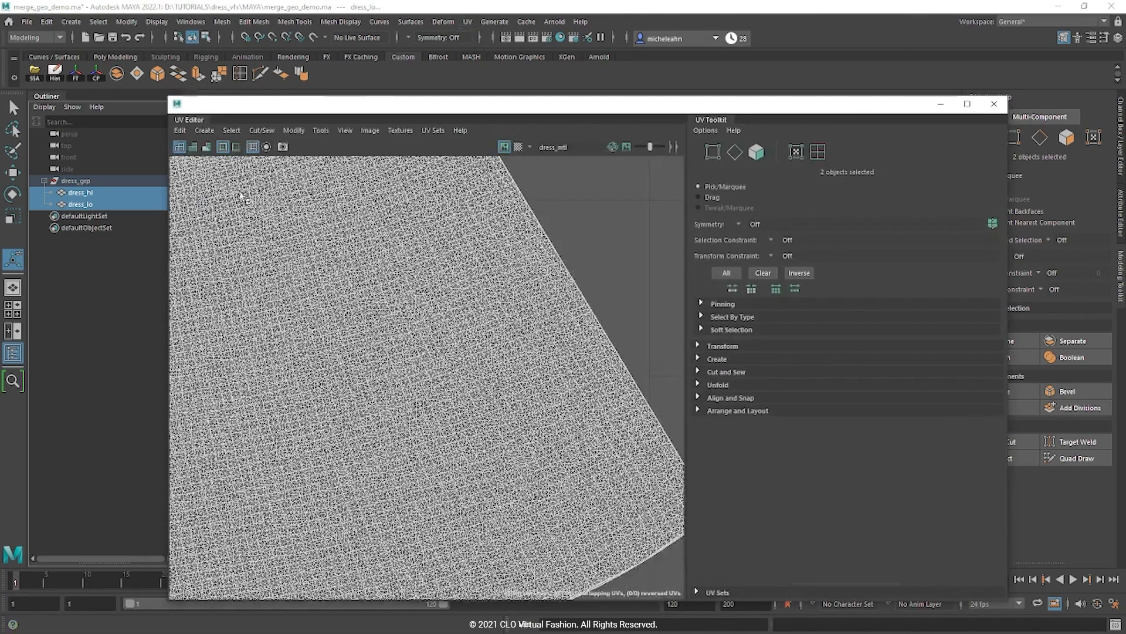
scroll(453, 392, down, 8)
alt+middle_drag(440, 407, 644, 350)
scroll(499, 352, up, 4)
scroll(500, 352, down, 8)
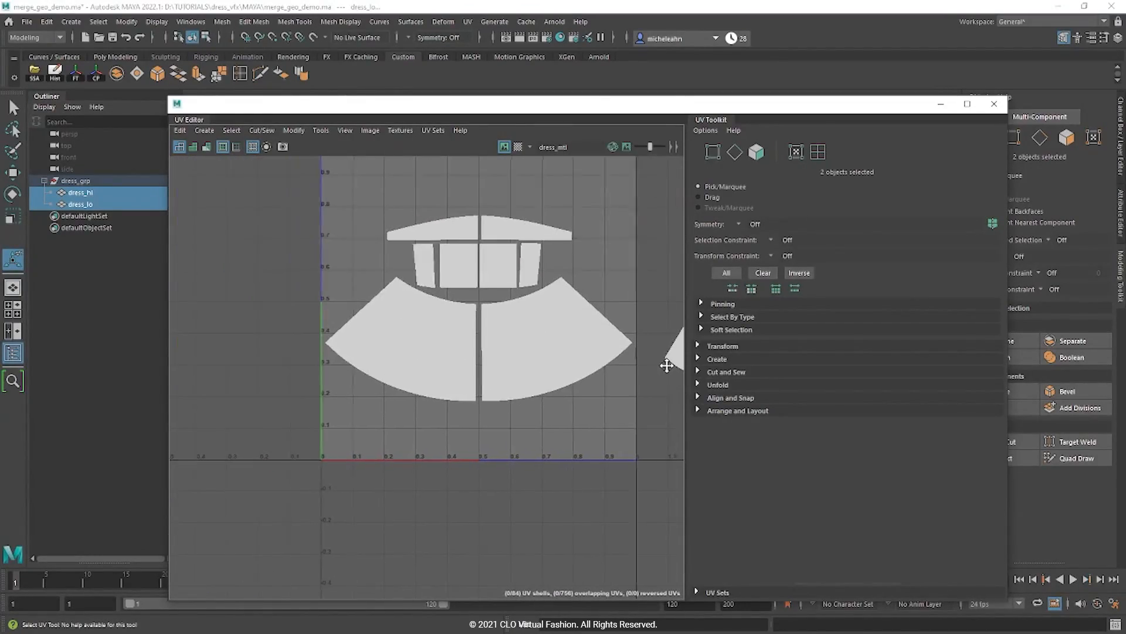
click(61, 202)
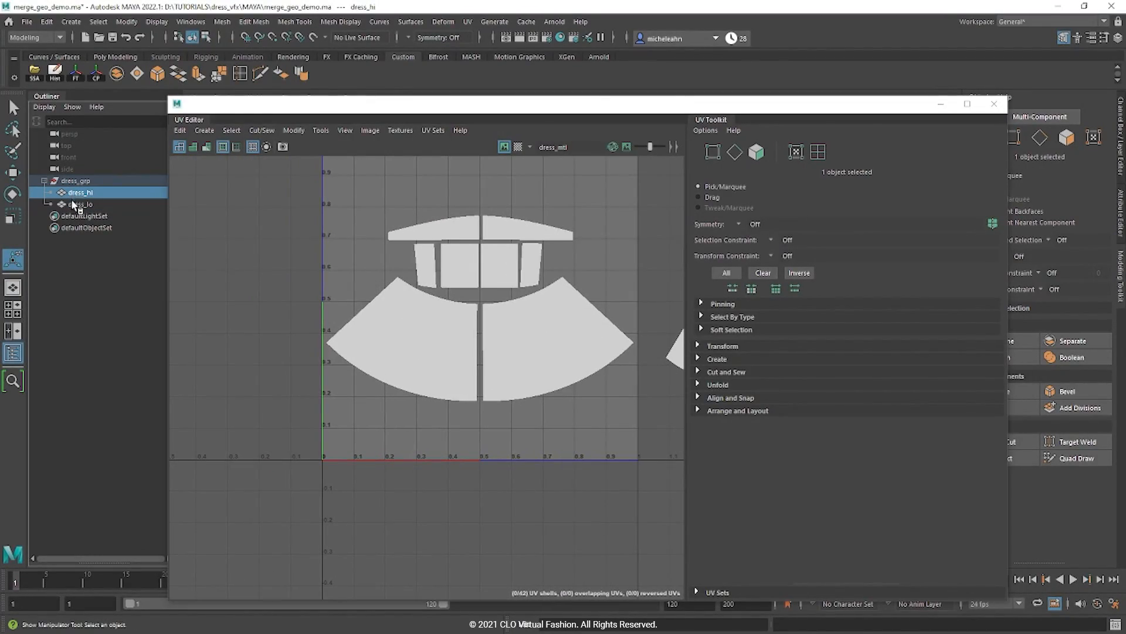
click(77, 194)
click(79, 207)
alt+middle_drag(486, 354, 178, 386)
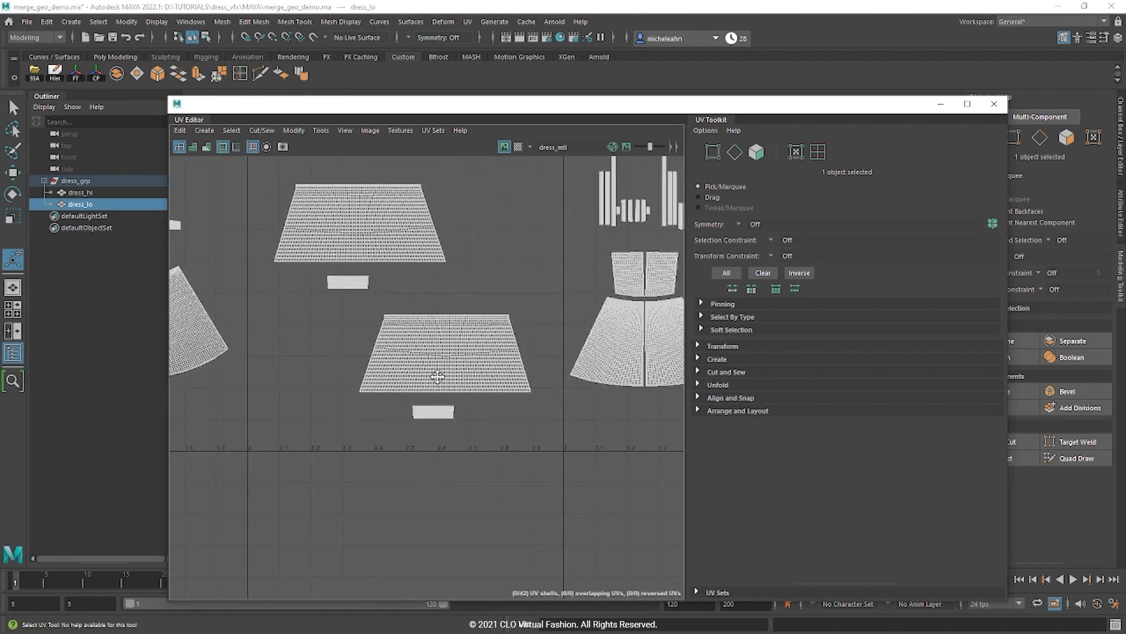
click(92, 195)
click(92, 206)
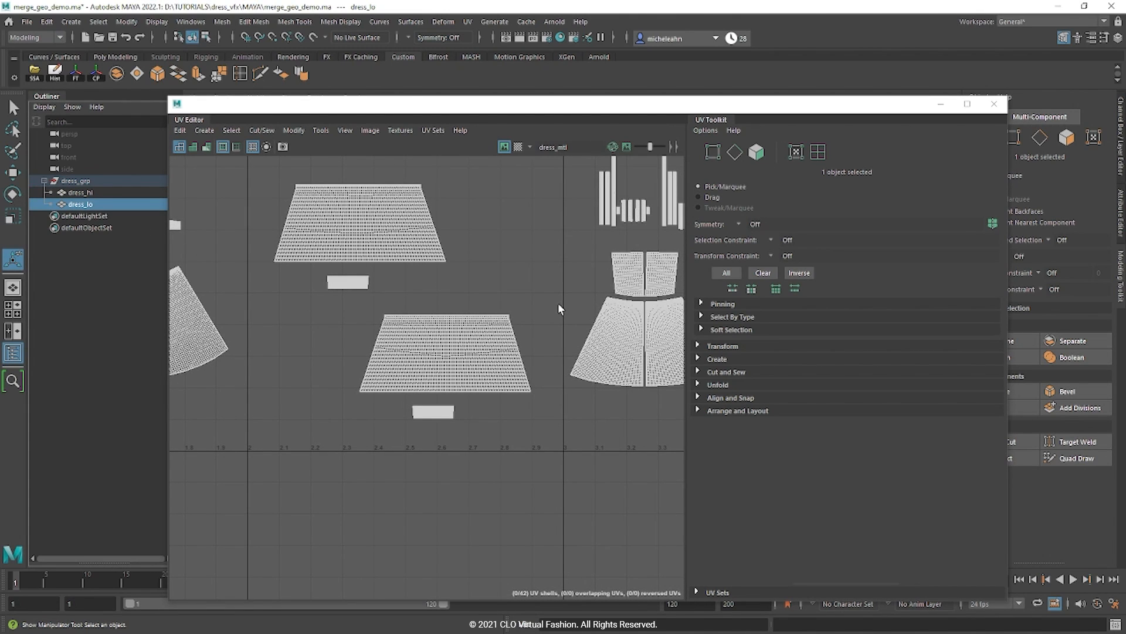
alt+middle_drag(558, 307, 368, 311)
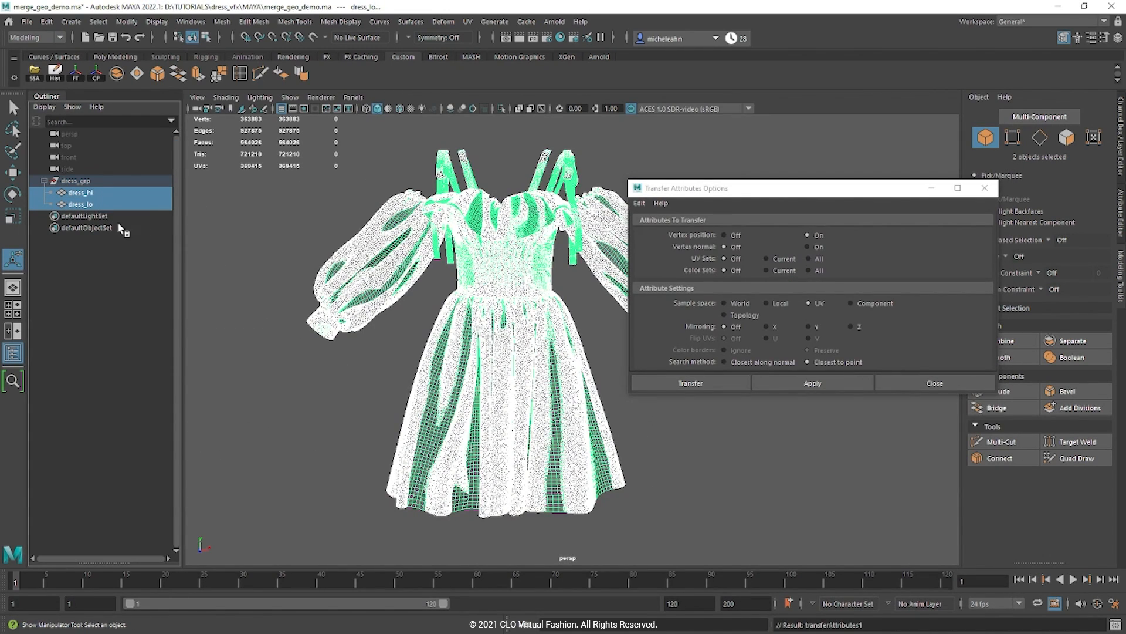
Step: Apply the vertex-position transfer onto dress_lo, then isolate and orbit the smoothed dress
click(797, 383)
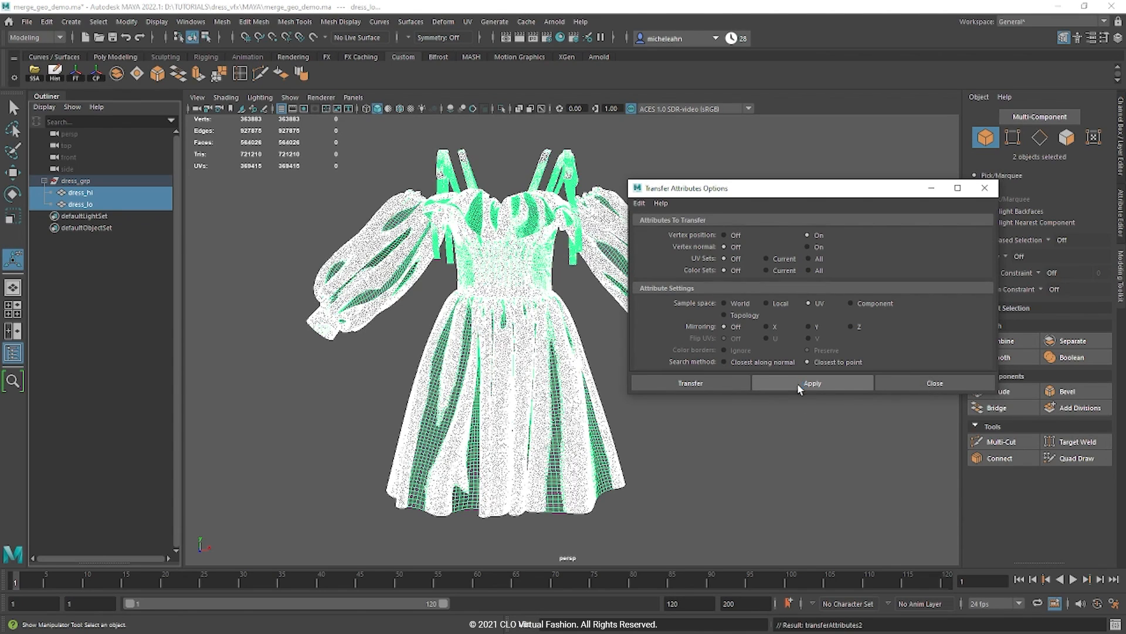
click(923, 387)
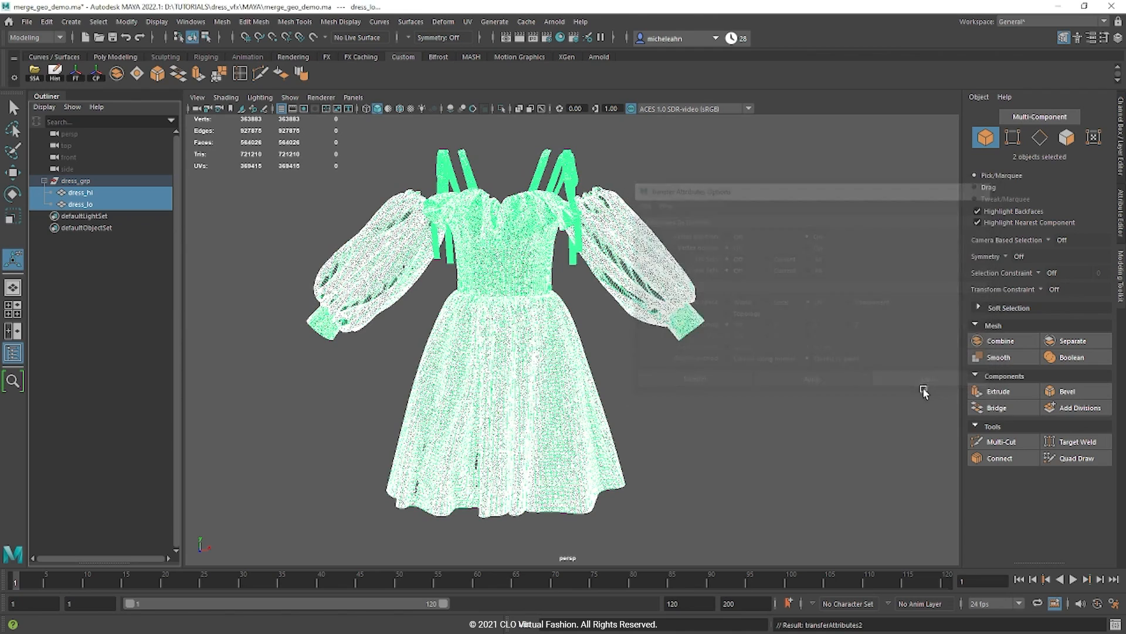
click(101, 205)
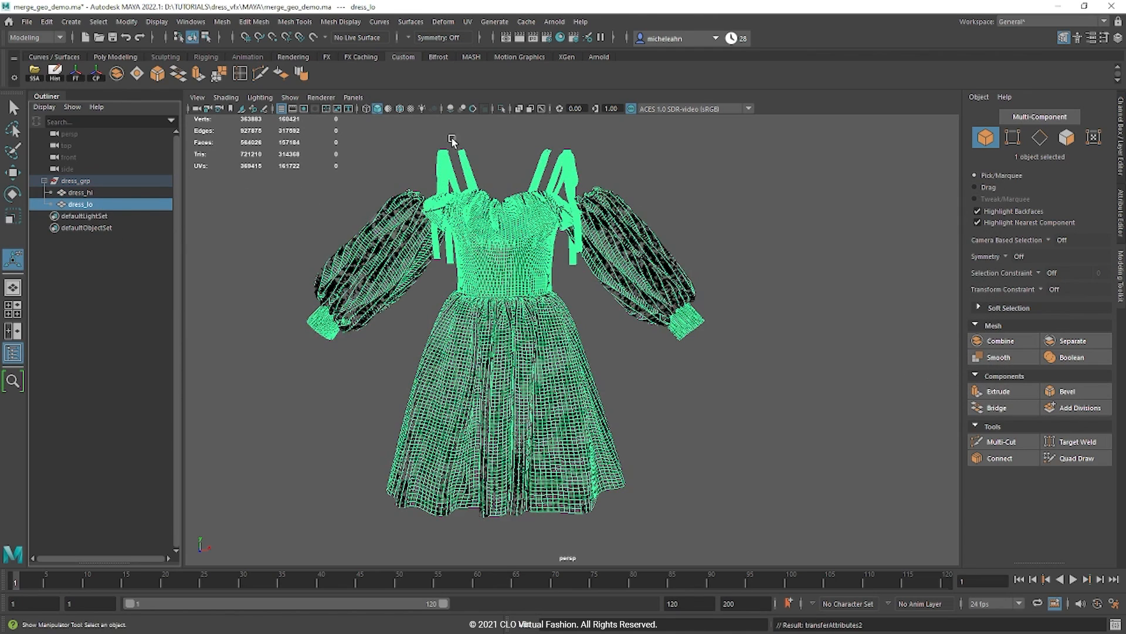
click(501, 108)
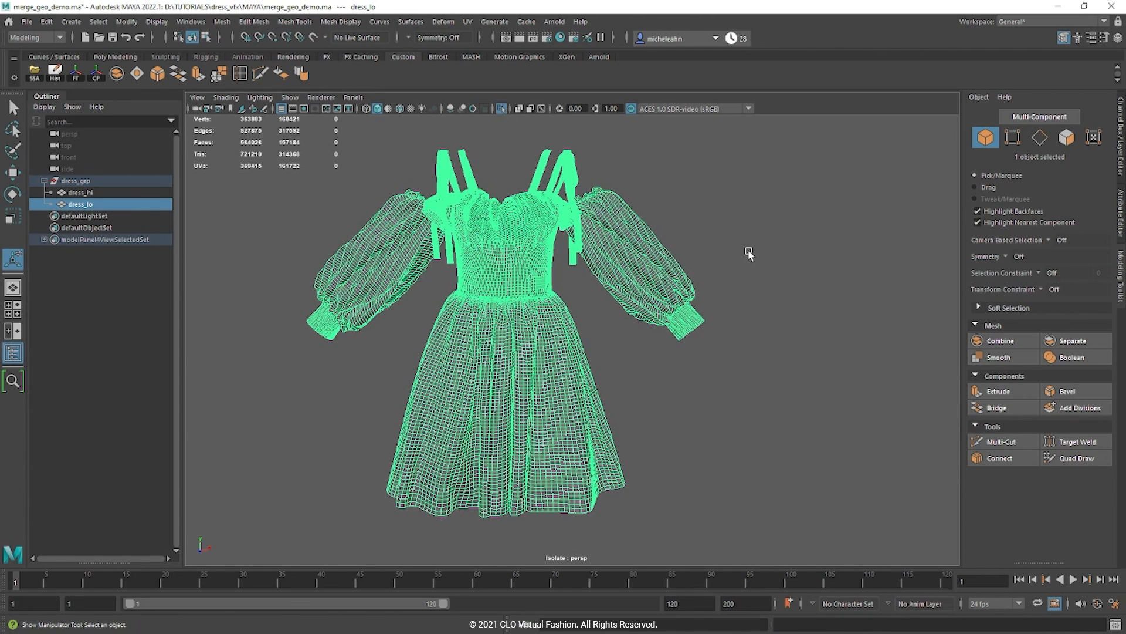
click(752, 254)
alt+drag(719, 397, 610, 403)
Step: Export the selected dress to D:/TUTORIALS/dress_vfx/OBJ as dress_hi_quad_01.fbx
click(611, 402)
click(26, 21)
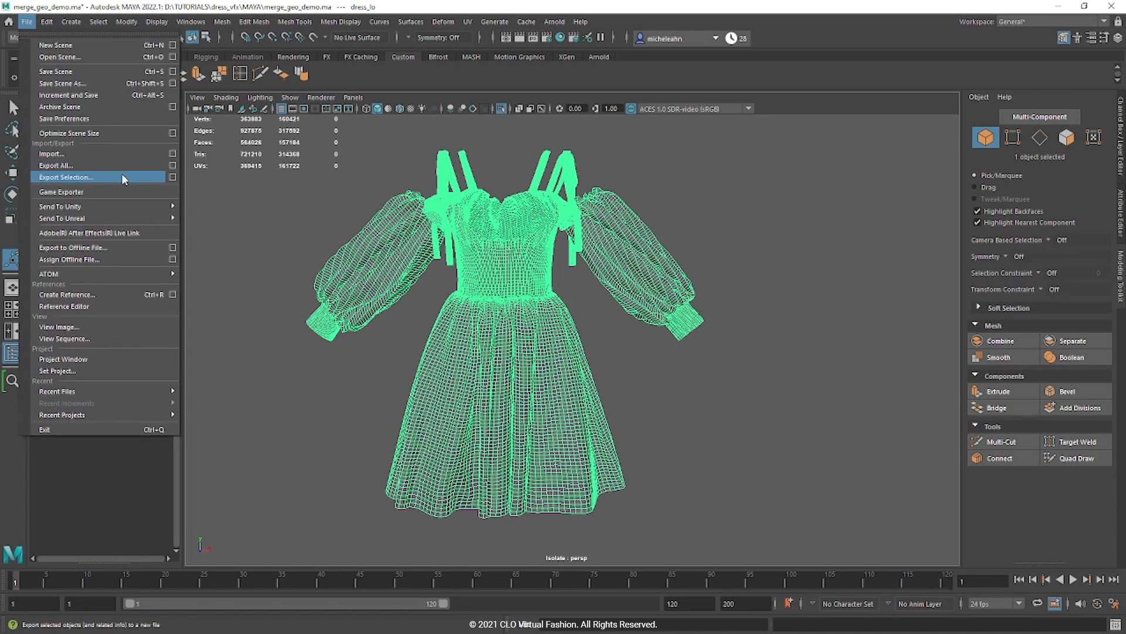
click(123, 177)
click(786, 84)
click(787, 84)
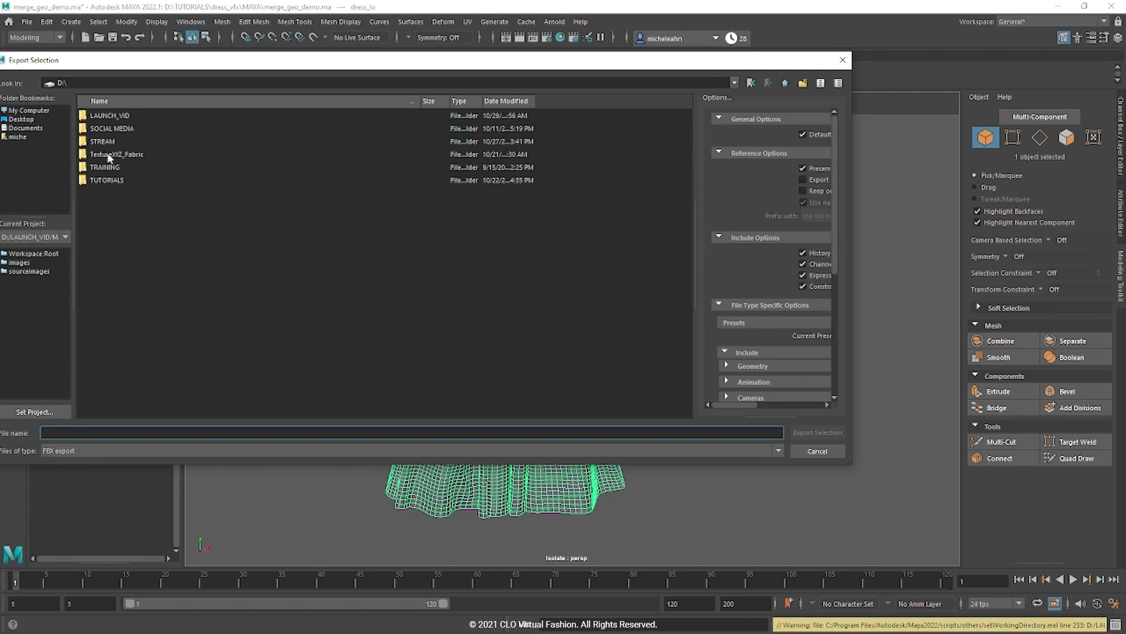
double_click(111, 182)
double_click(118, 117)
double_click(106, 142)
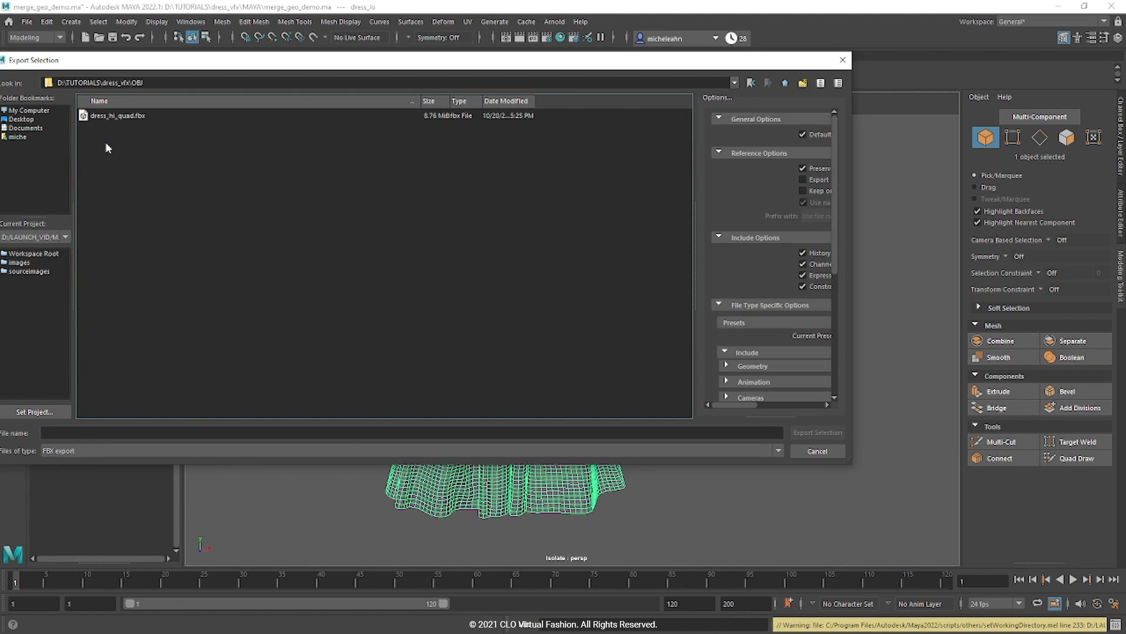
click(116, 118)
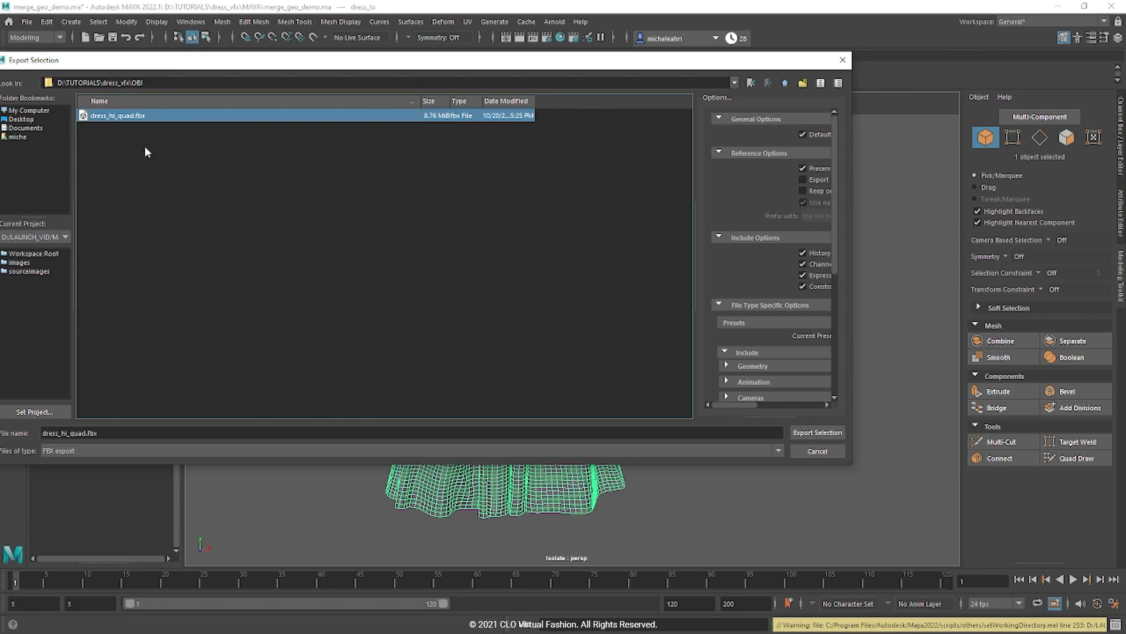
click(87, 433)
text(_01)
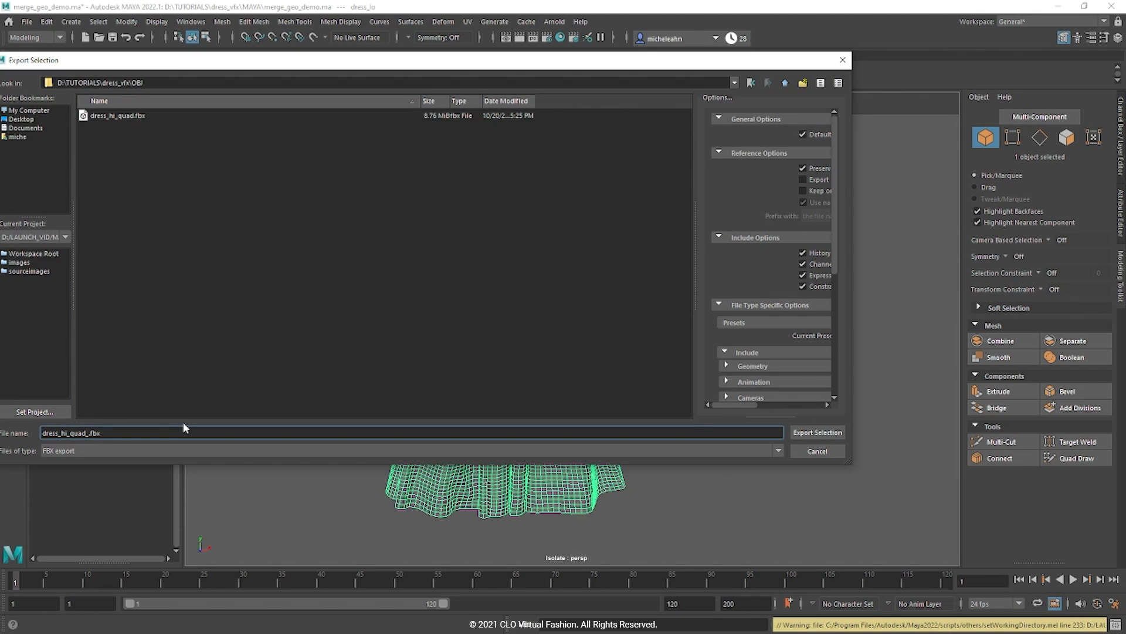
key(Return)
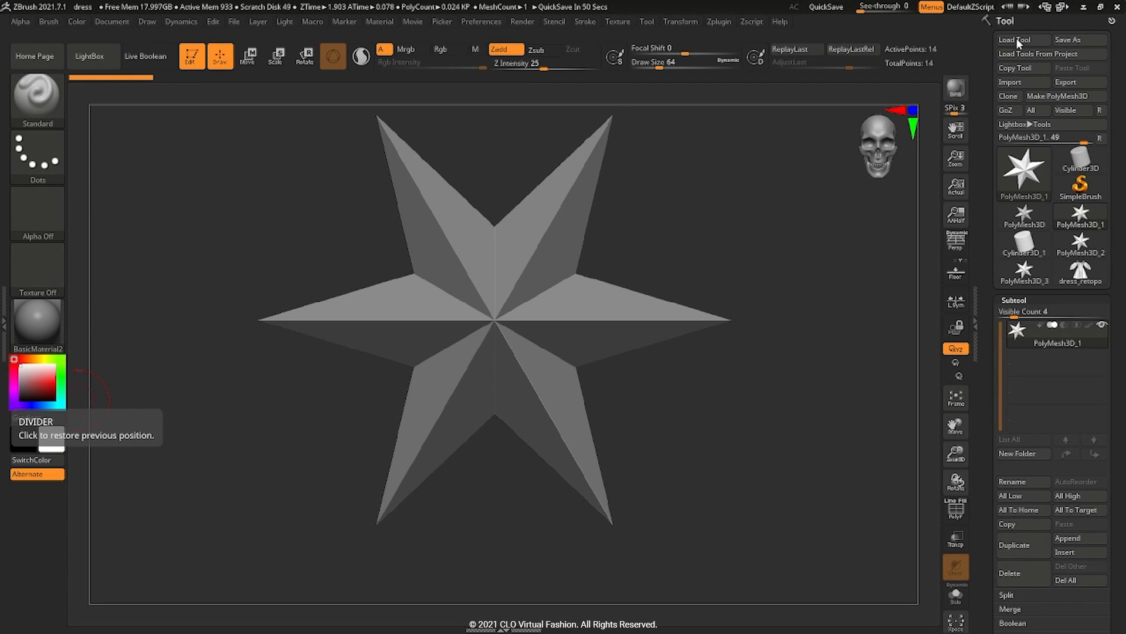
Step: Import dress_hi_quad from D:/TUTORIALS/dress_vfx/OBJ, accepting the default FBX import options
click(1023, 82)
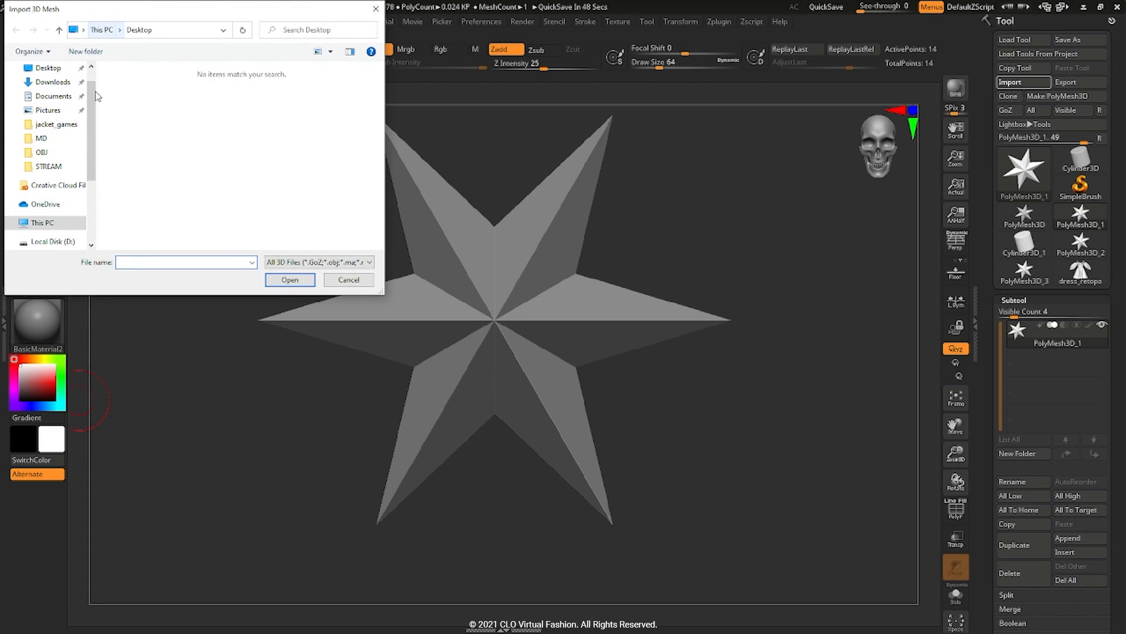
click(52, 241)
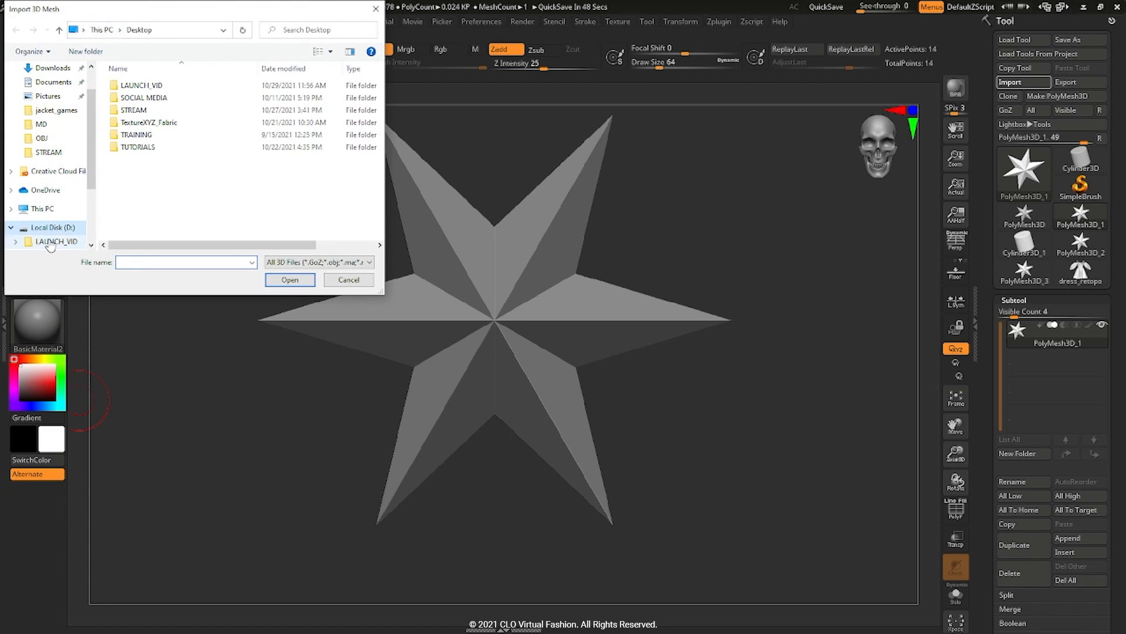
double_click(141, 147)
double_click(148, 101)
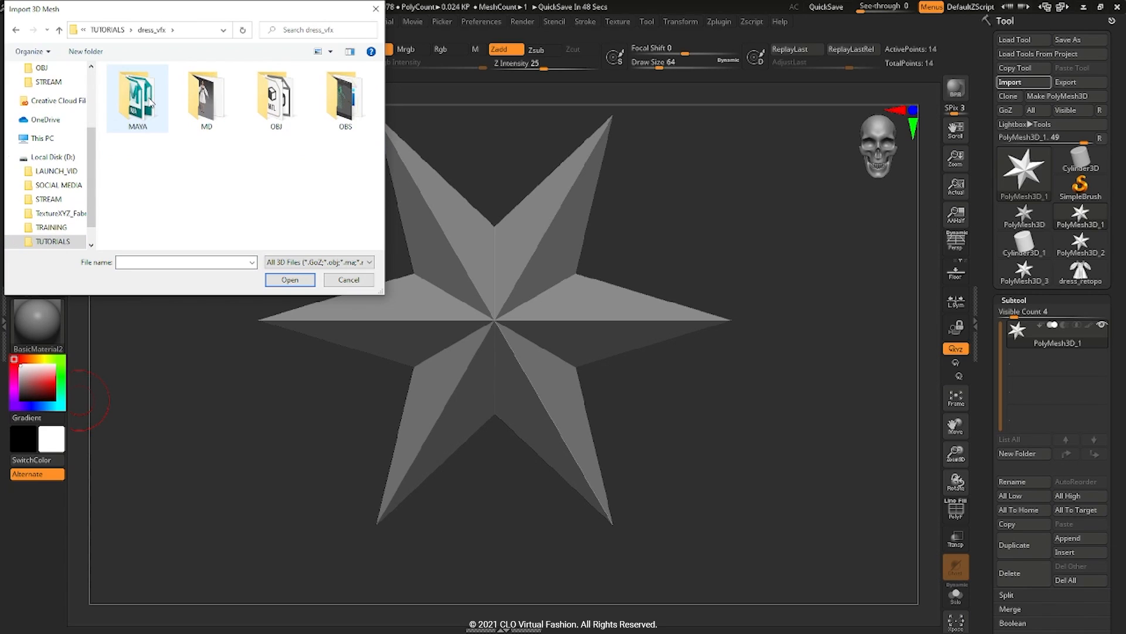
double_click(277, 101)
click(279, 104)
click(290, 279)
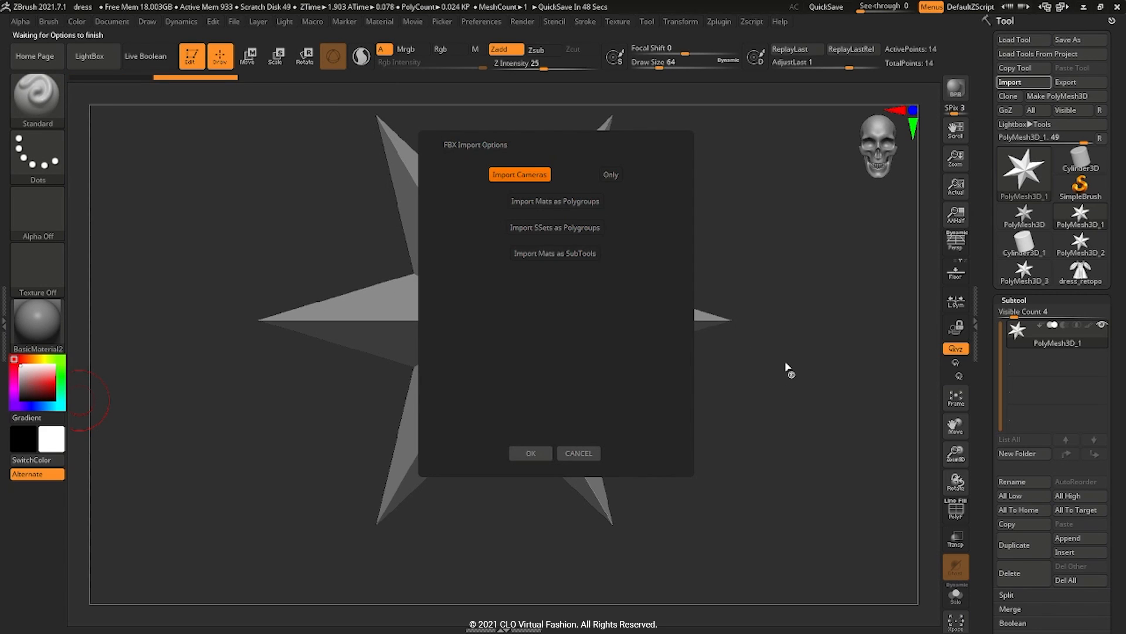
click(530, 453)
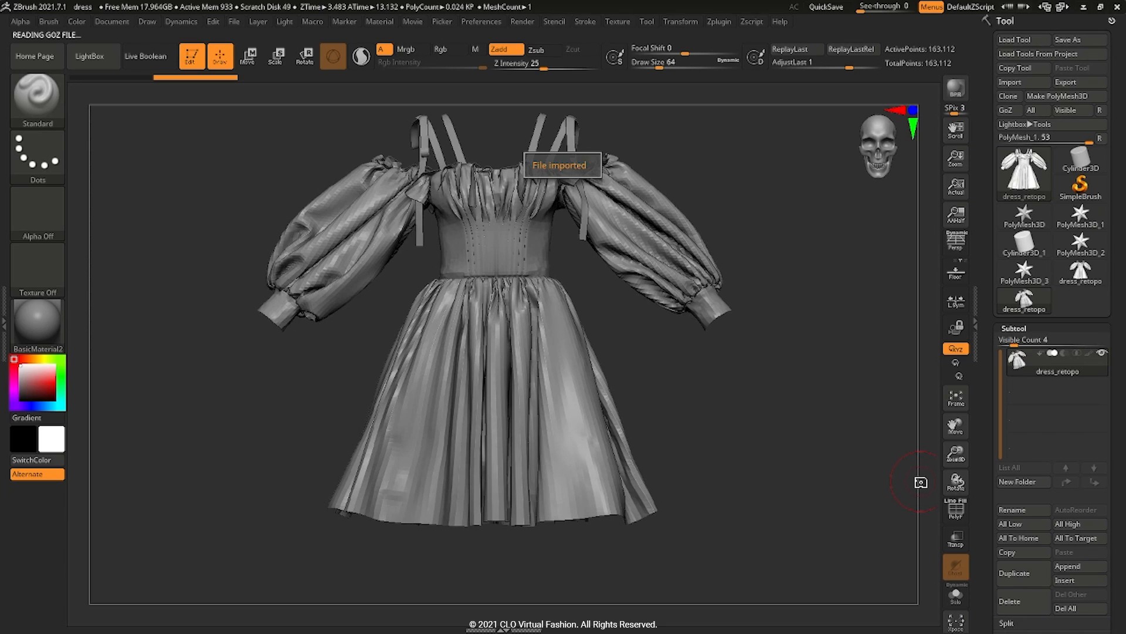
Step: Turn on Double display so the dress's back faces render
drag(776, 423, 564, 462)
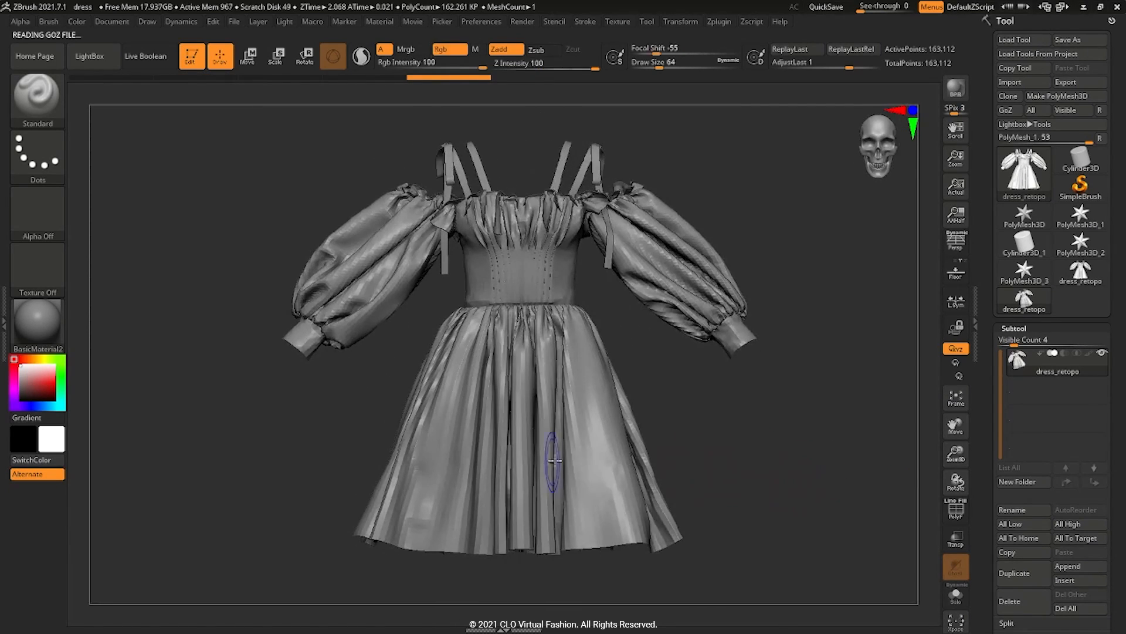
drag(985, 479, 989, 294)
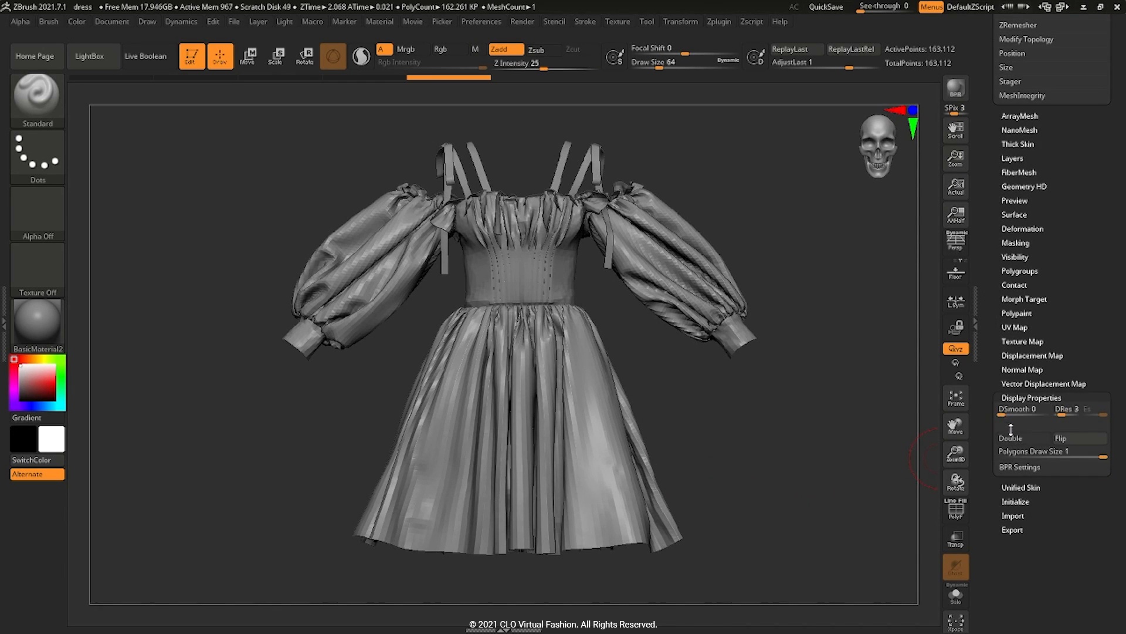
click(1010, 438)
mouse_move(838, 450)
mouse_down()
mouse_move(628, 437)
mouse_move(839, 438)
mouse_up()
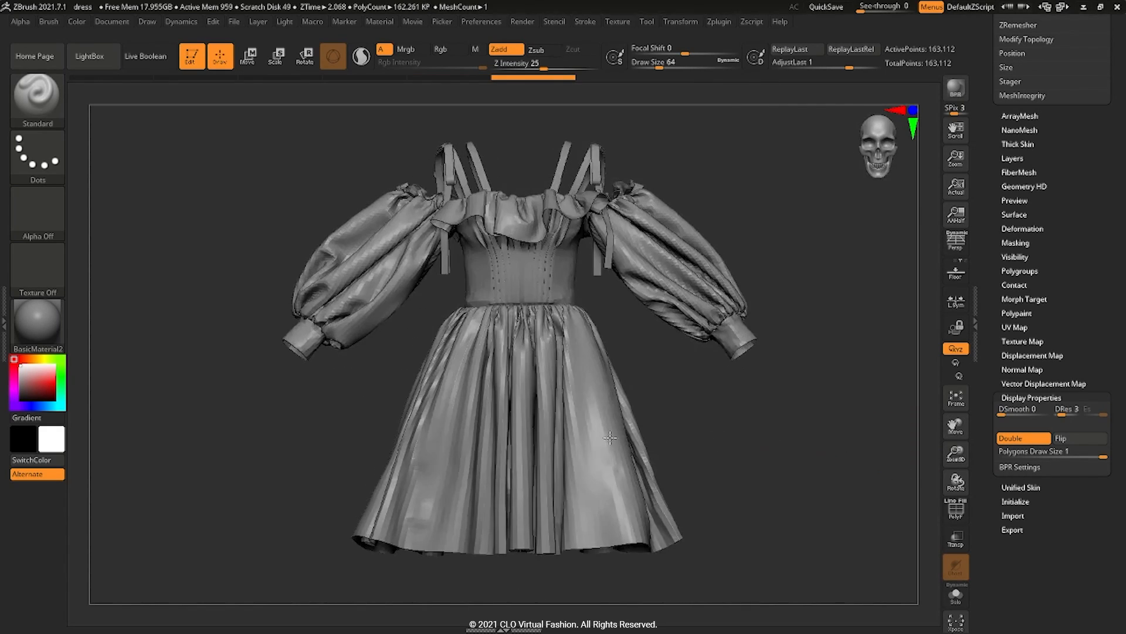
Step: Divide the dress twice to subdivision level 3, about 2.6 million points
drag(994, 213, 999, 371)
click(1001, 377)
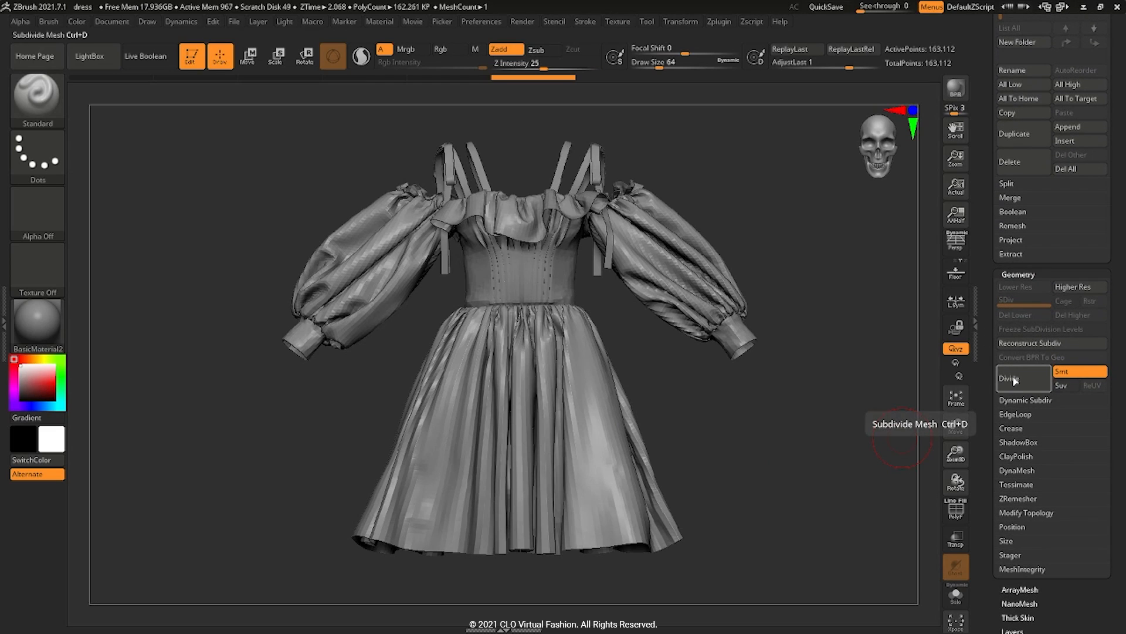
click(1015, 380)
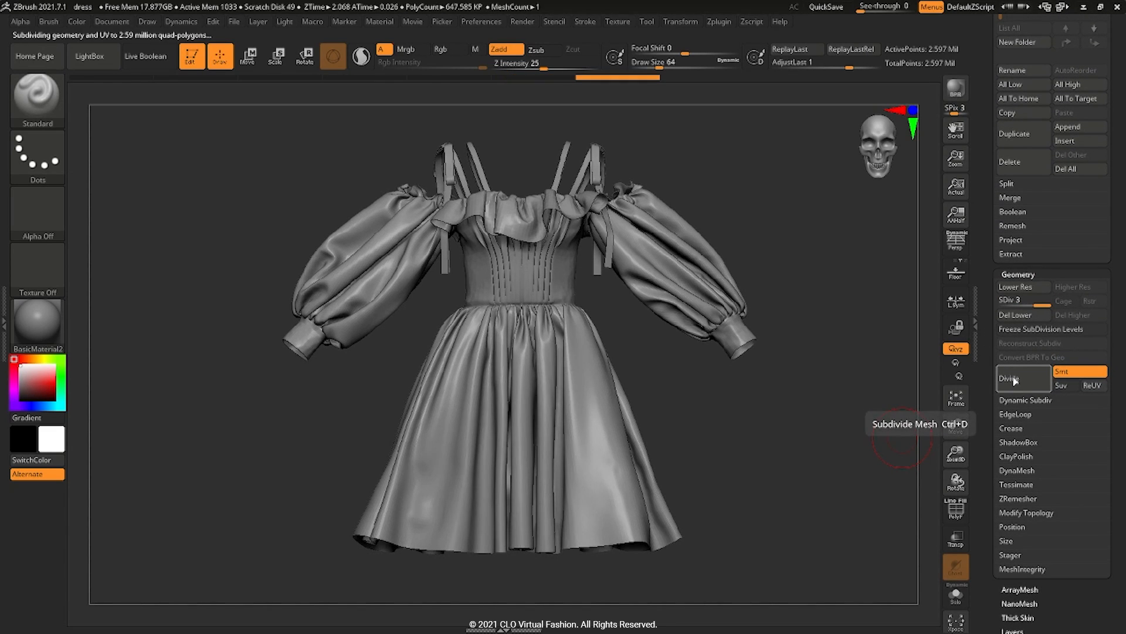
drag(787, 407, 766, 455)
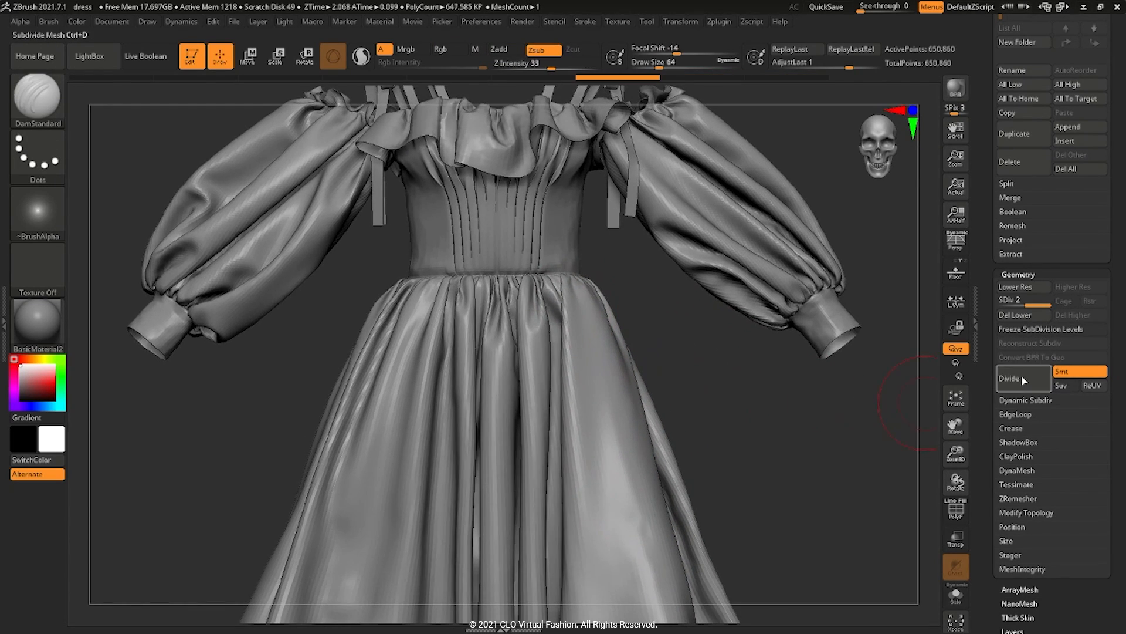
Step: Inflate the skirt just below the waist with the Inflat brush
click(1023, 379)
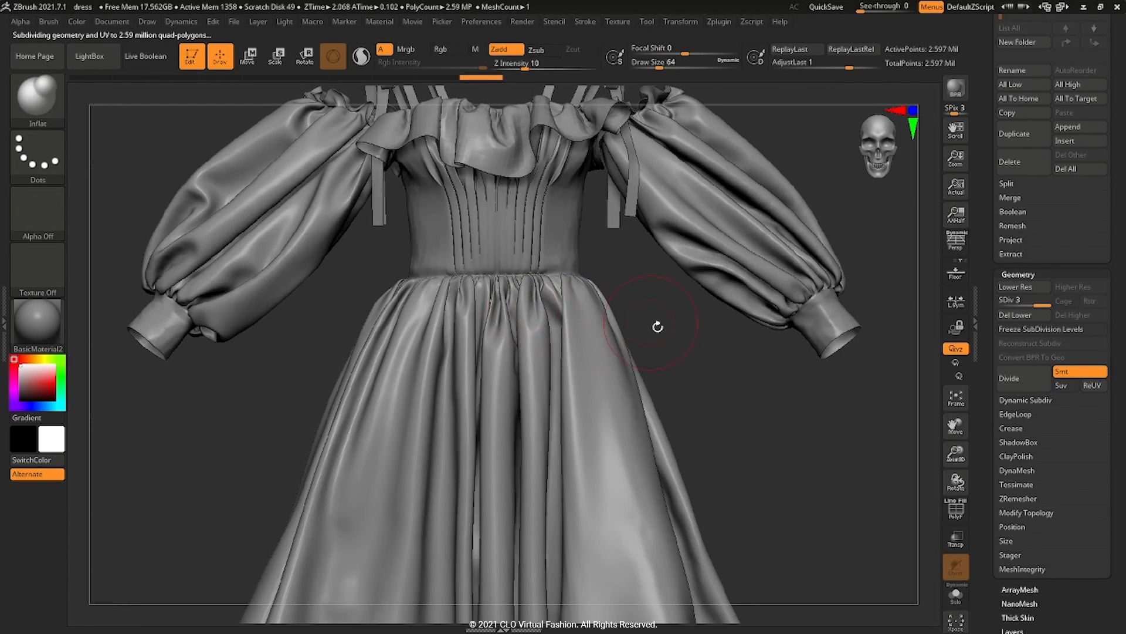
alt+drag(658, 326, 675, 353)
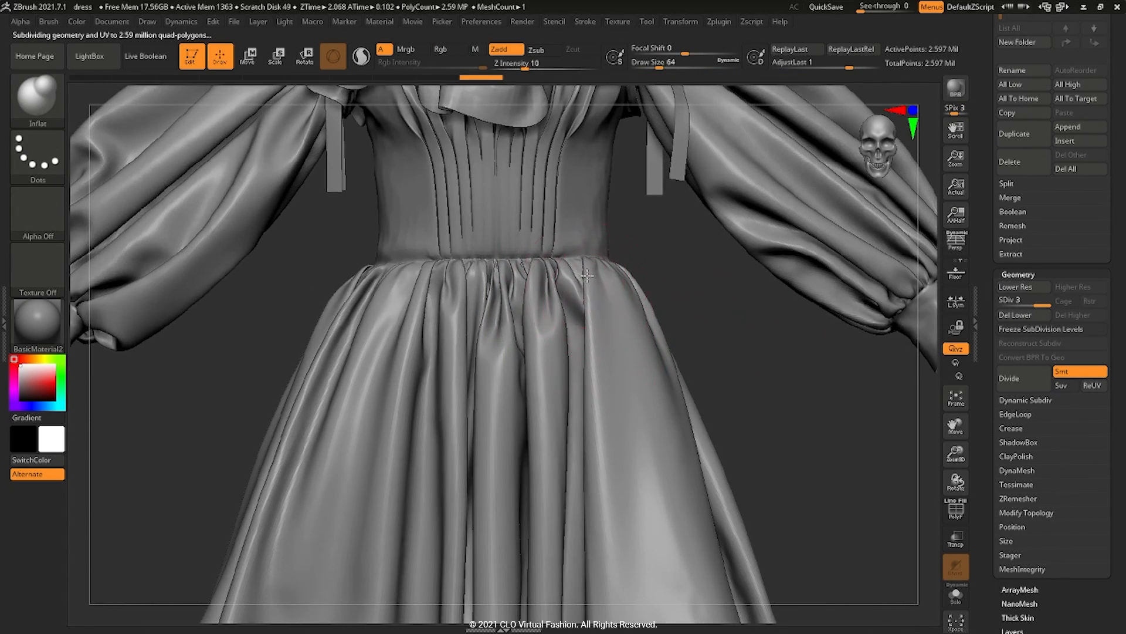
drag(627, 284, 657, 352)
alt+drag(774, 376, 796, 465)
drag(916, 382, 746, 428)
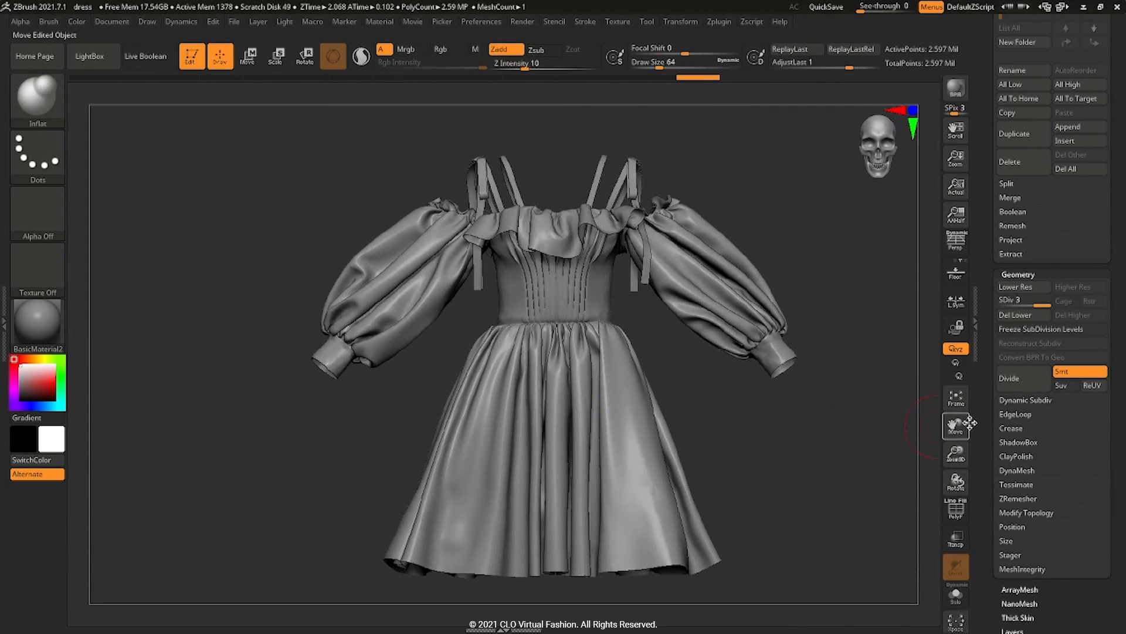
click(718, 22)
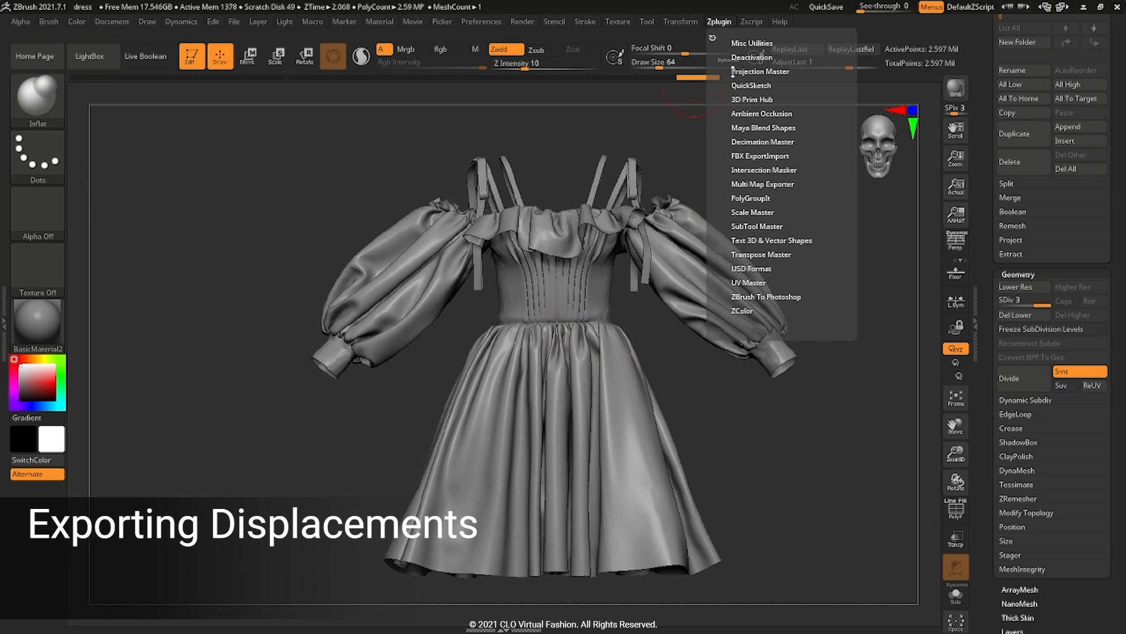
Step: Configure Multi Map Exporter for a 4096 displacement map as 32-bit, 3-channel EXR
click(712, 37)
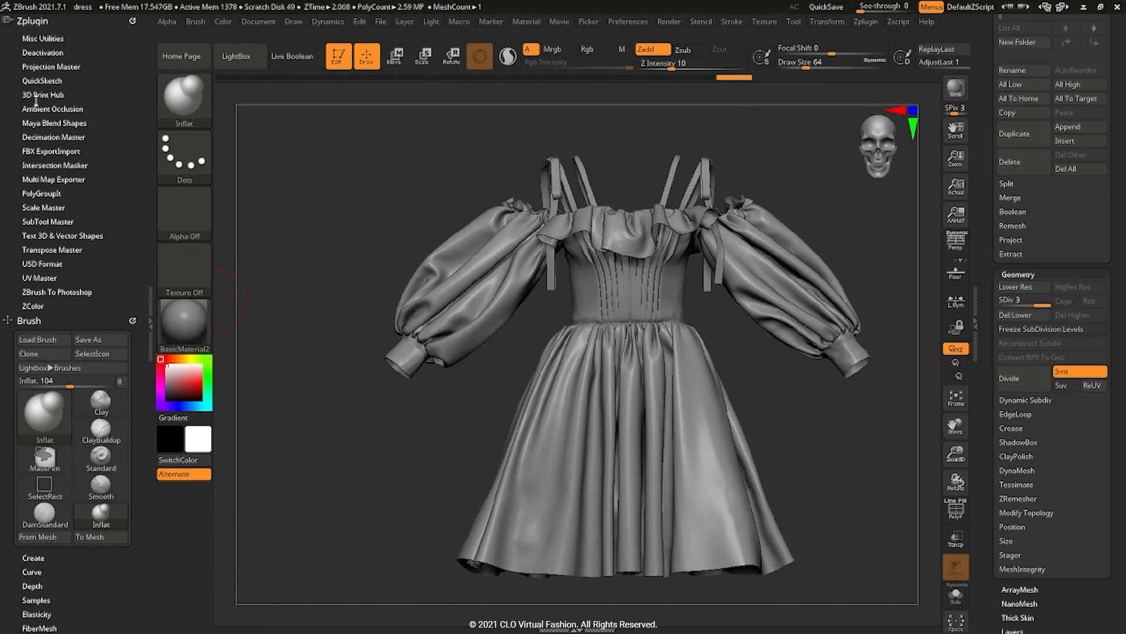
click(48, 179)
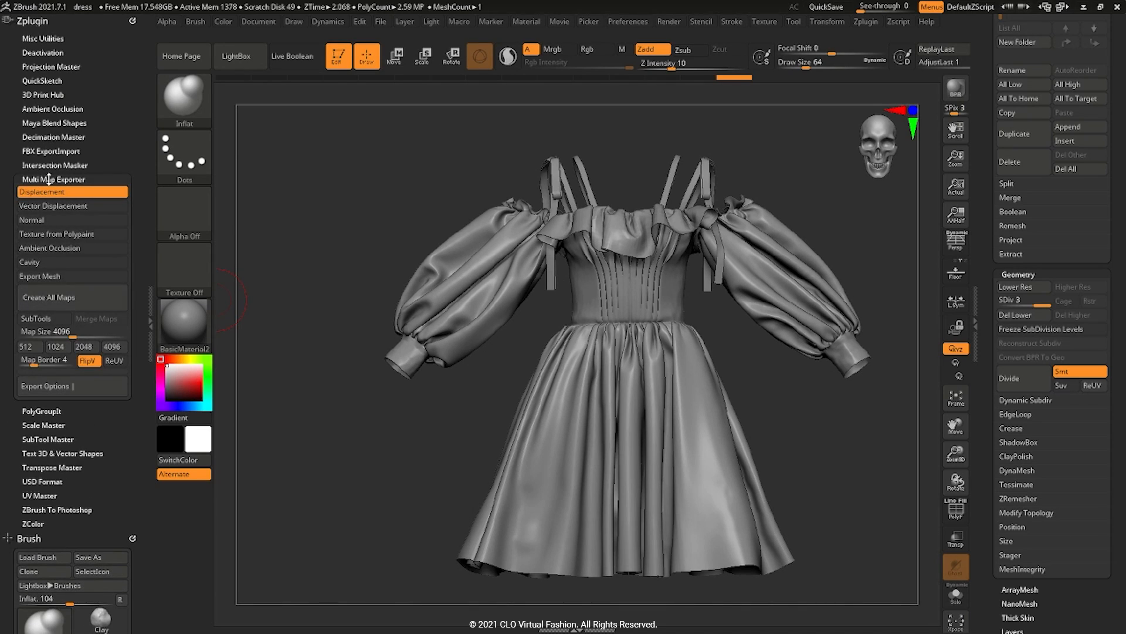
click(56, 387)
scroll(57, 384, down, 1)
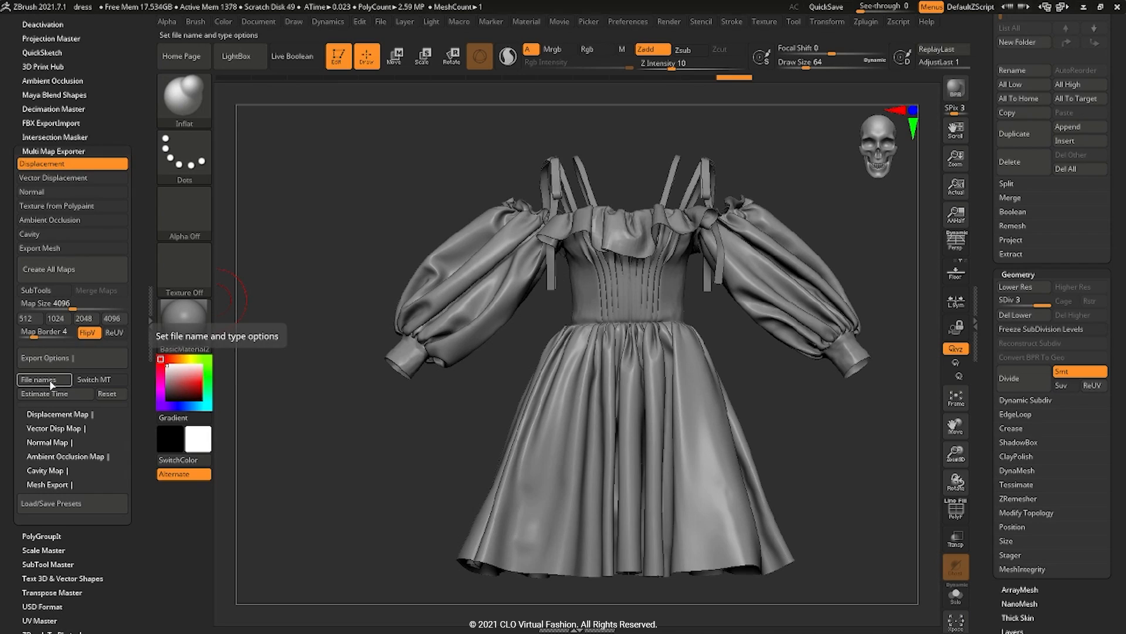
click(47, 380)
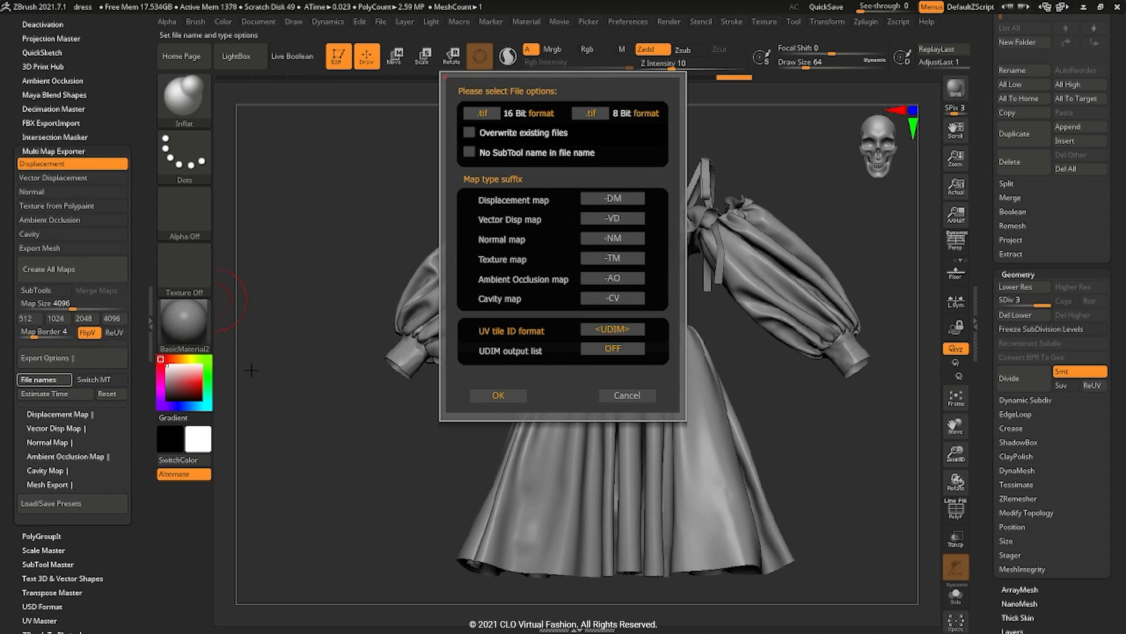
click(613, 298)
click(492, 392)
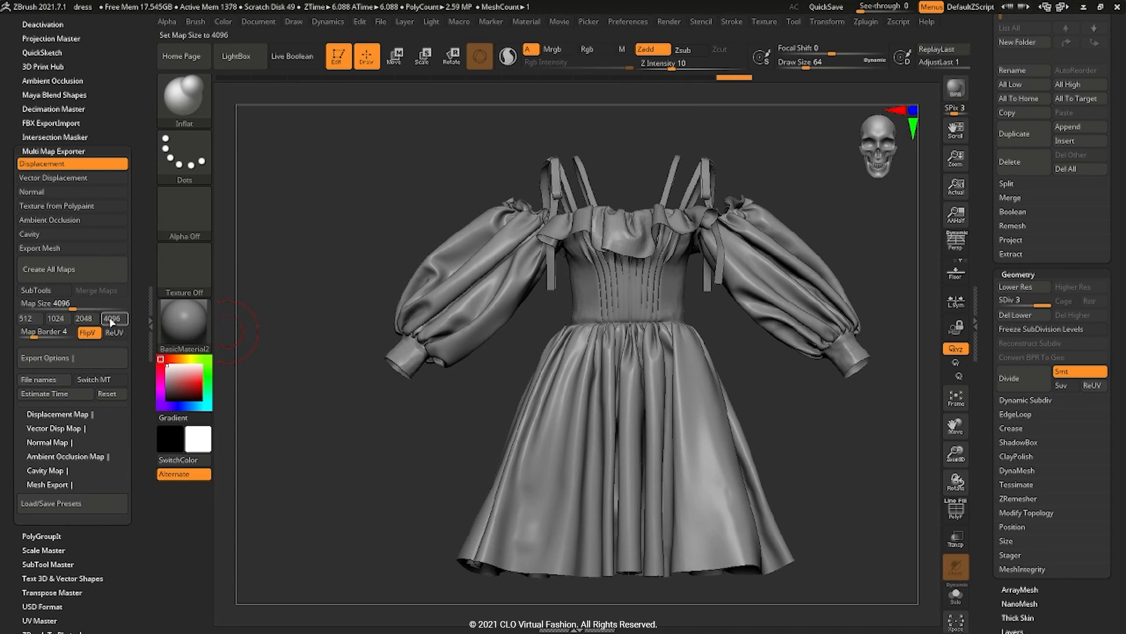
click(56, 413)
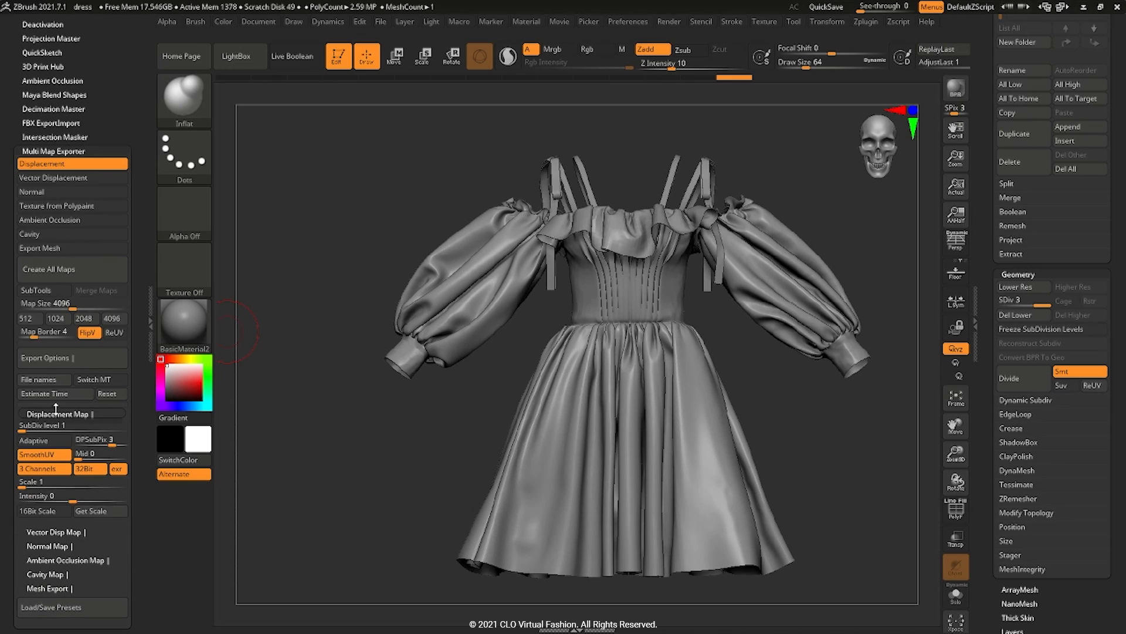
scroll(56, 409, down, 2)
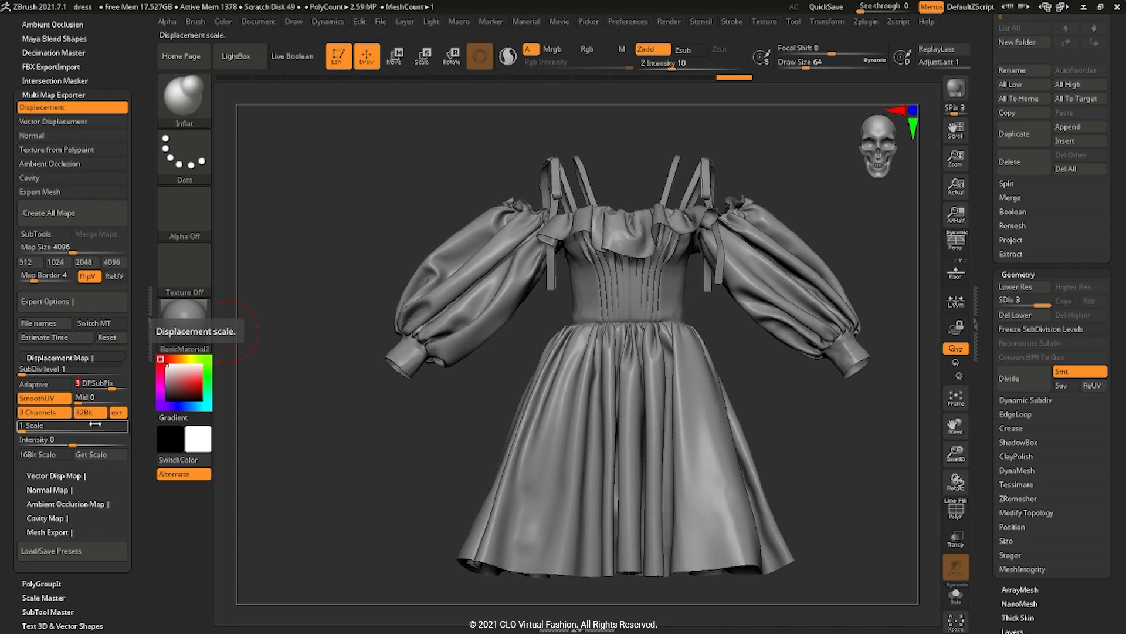
Step: Create all maps, saving dress_retopo EXR into D:/TUTORIALS/dress_vfx/MAYA/sourceimages
click(75, 214)
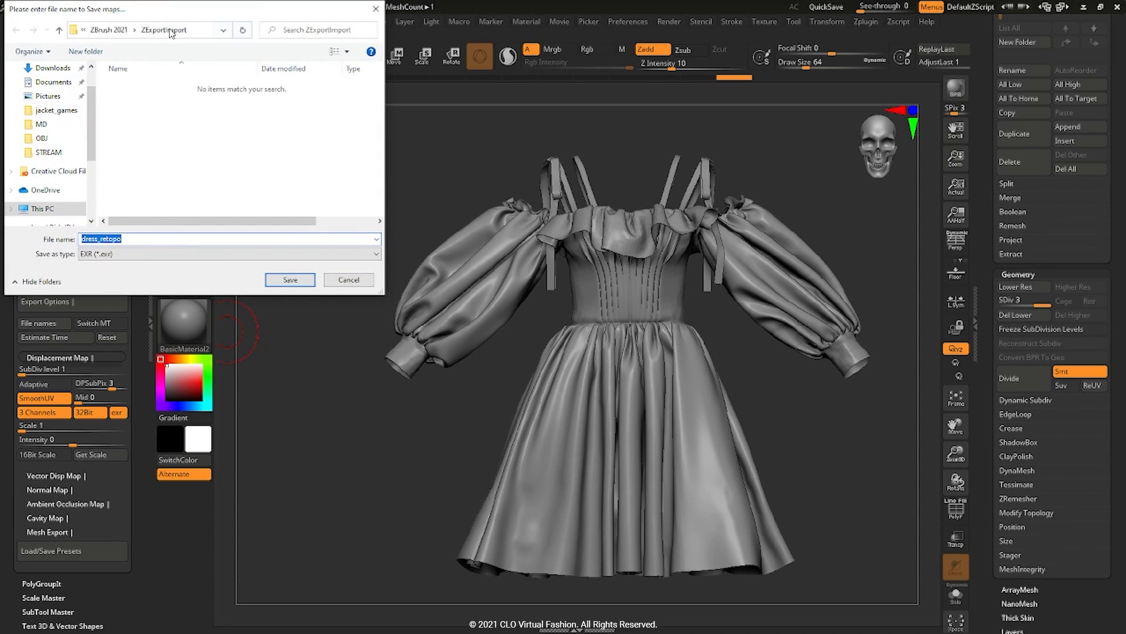
click(54, 214)
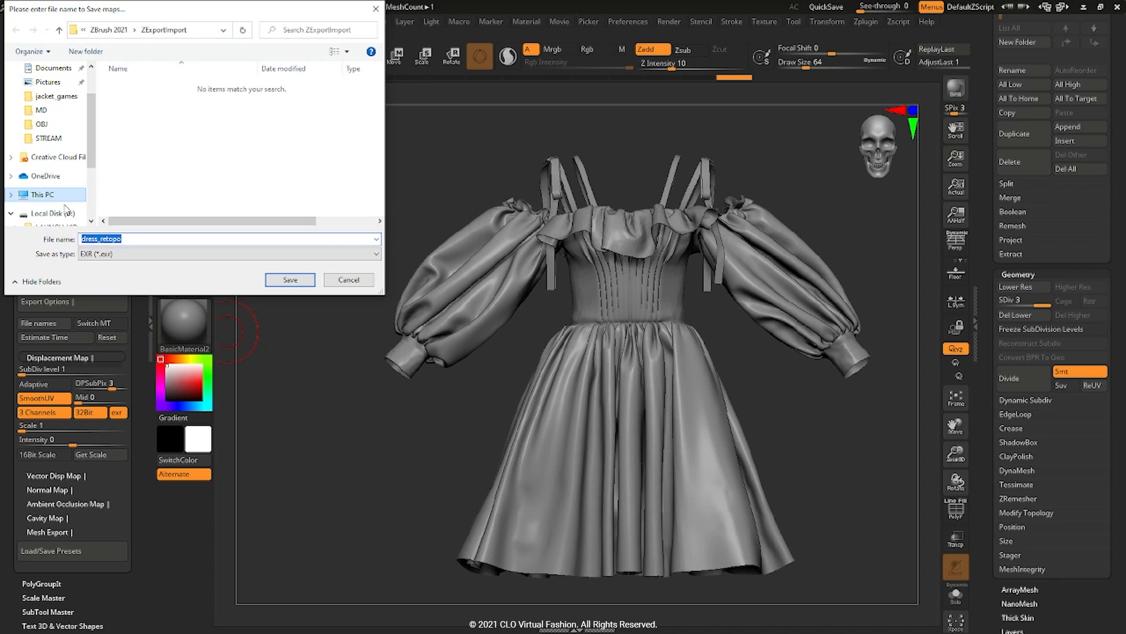
double_click(138, 147)
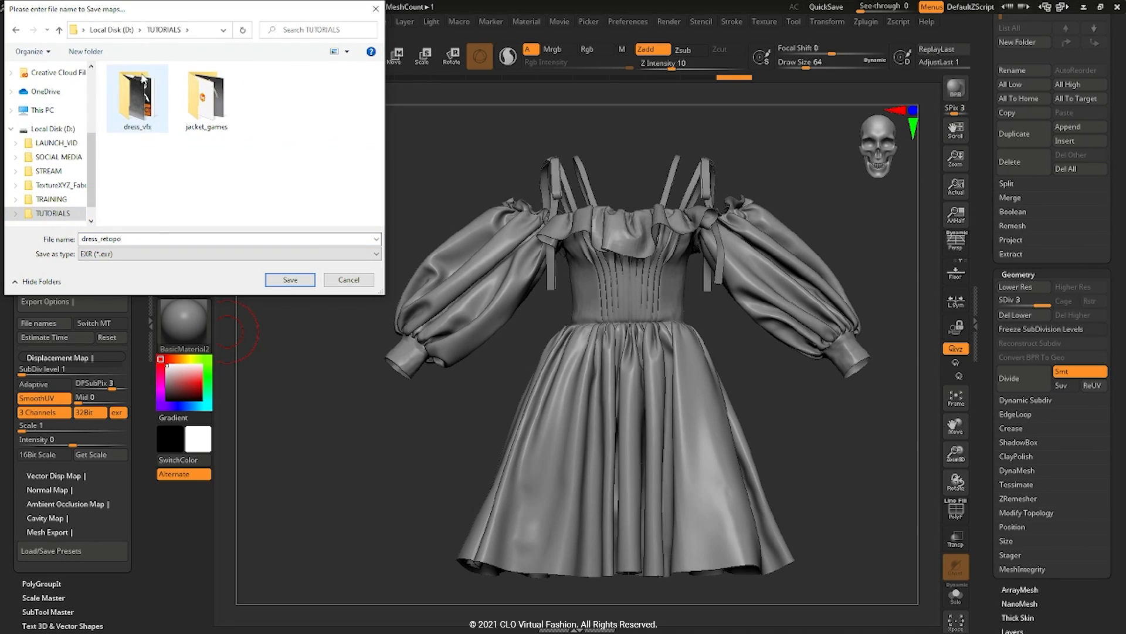
double_click(141, 94)
double_click(144, 92)
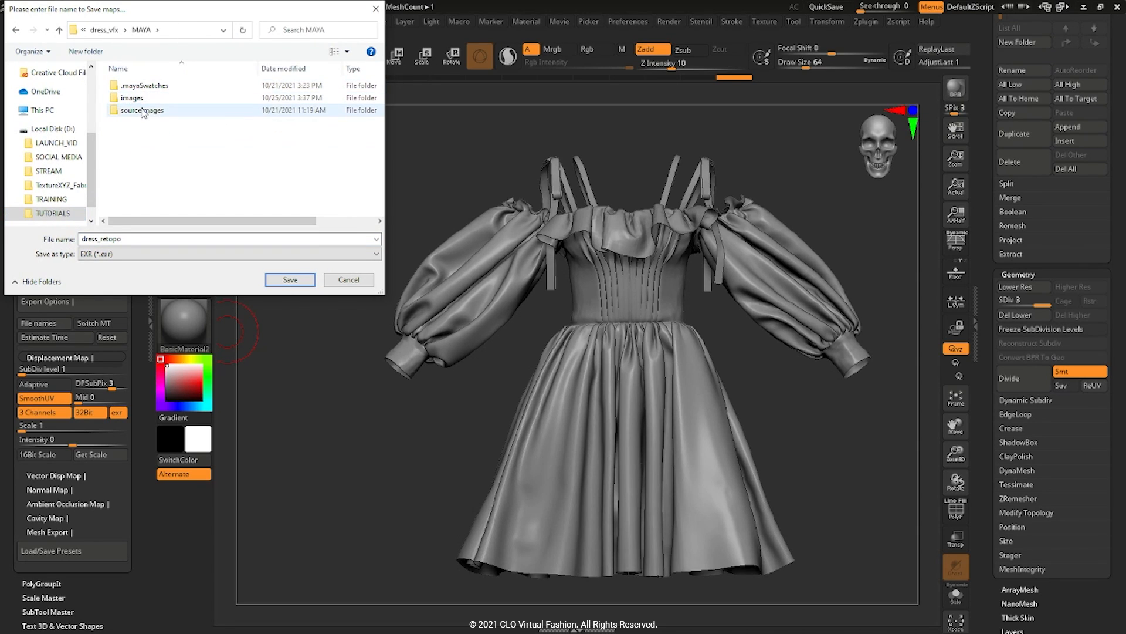
double_click(143, 111)
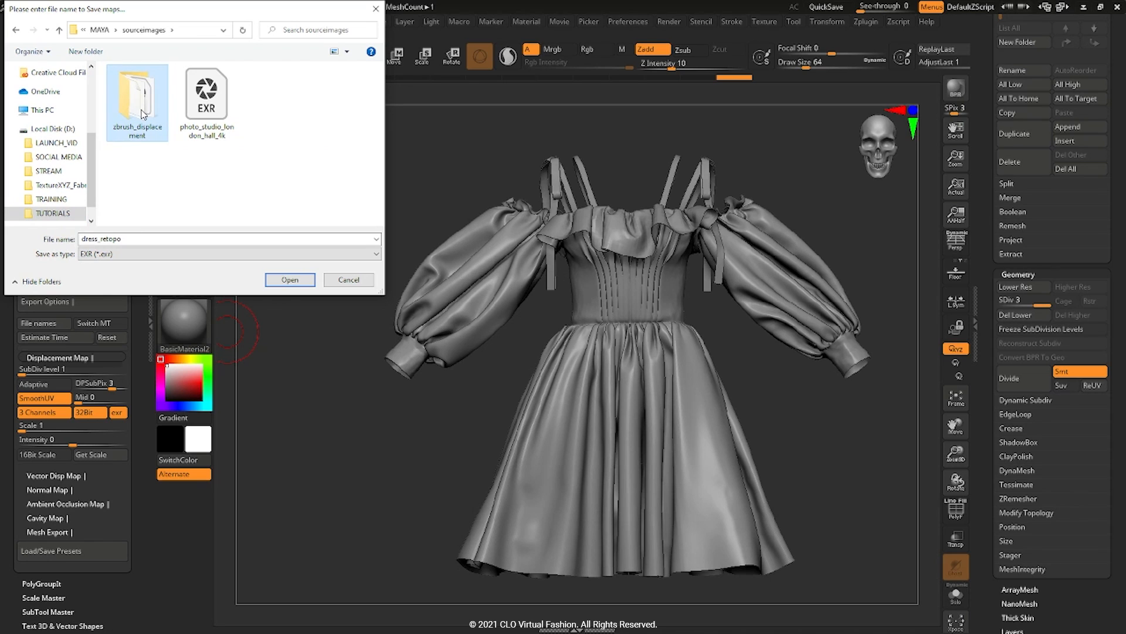
click(298, 280)
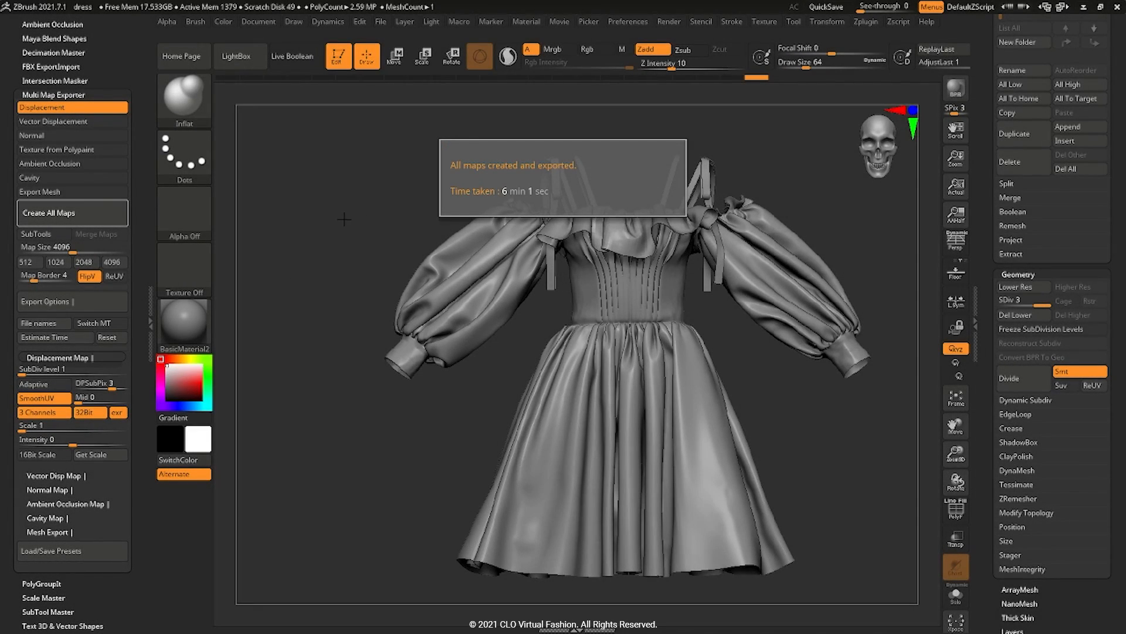
Step: Dismiss the maps-finished message and drop the dress to subdivision level 1
click(339, 216)
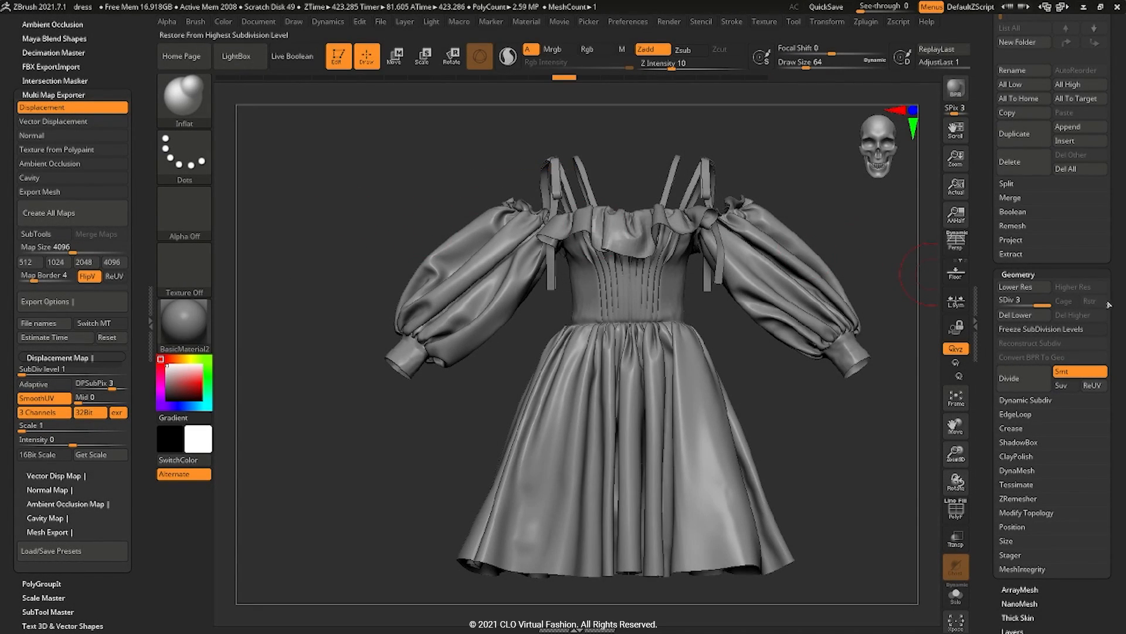
click(1005, 302)
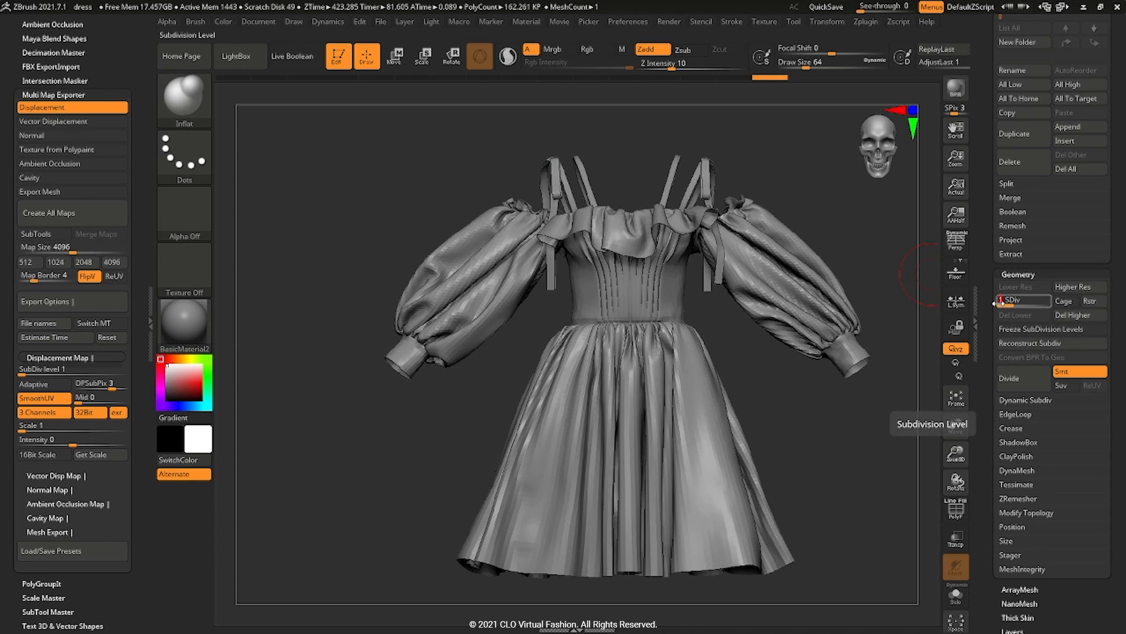
drag(990, 293, 989, 284)
Step: Turn off Grp in the ImportExport export preferences
click(633, 26)
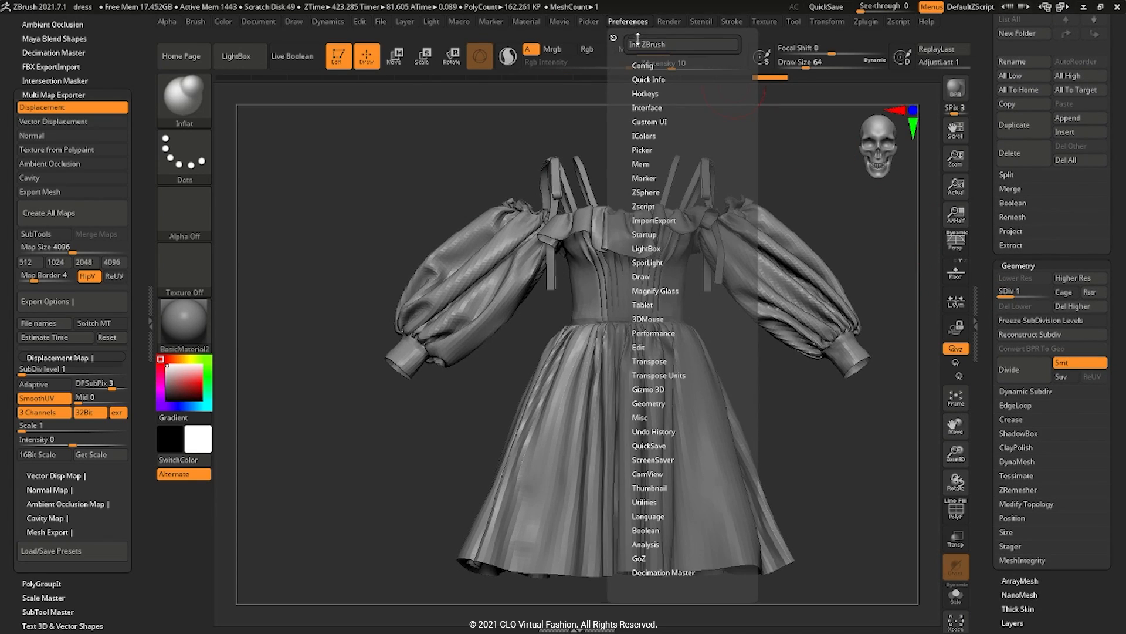
drag(627, 392, 628, 352)
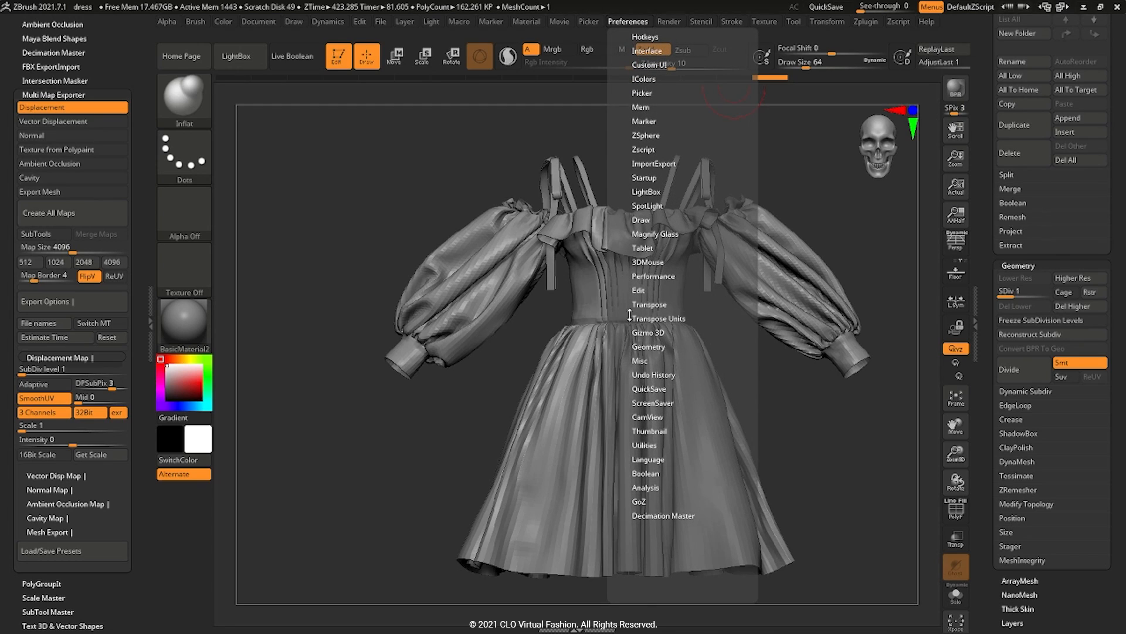
click(640, 165)
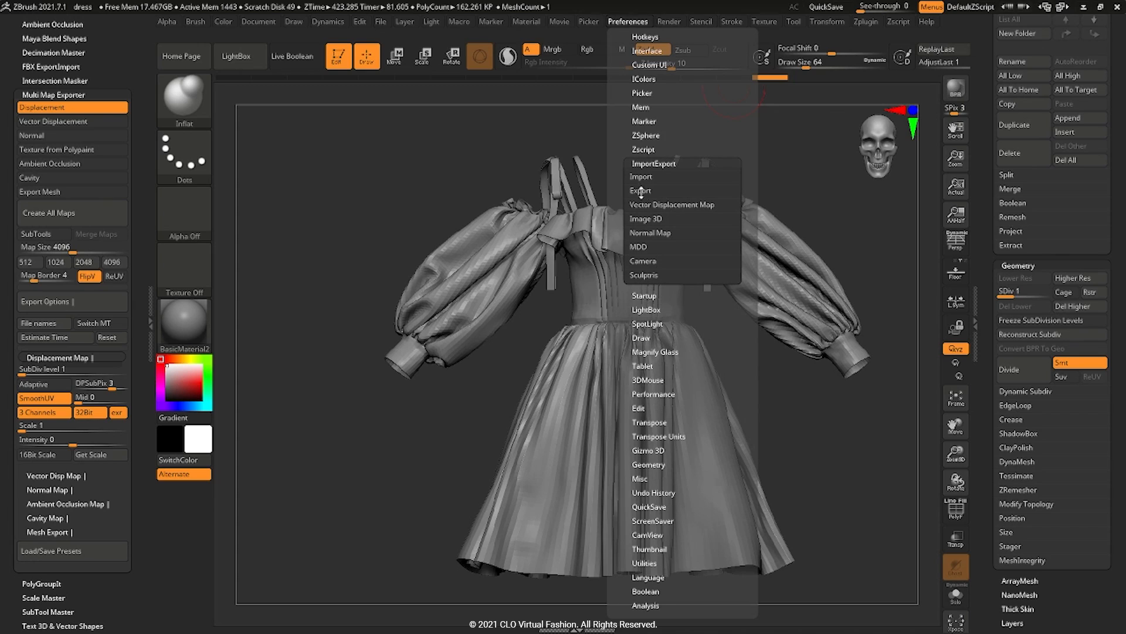
click(641, 192)
click(703, 298)
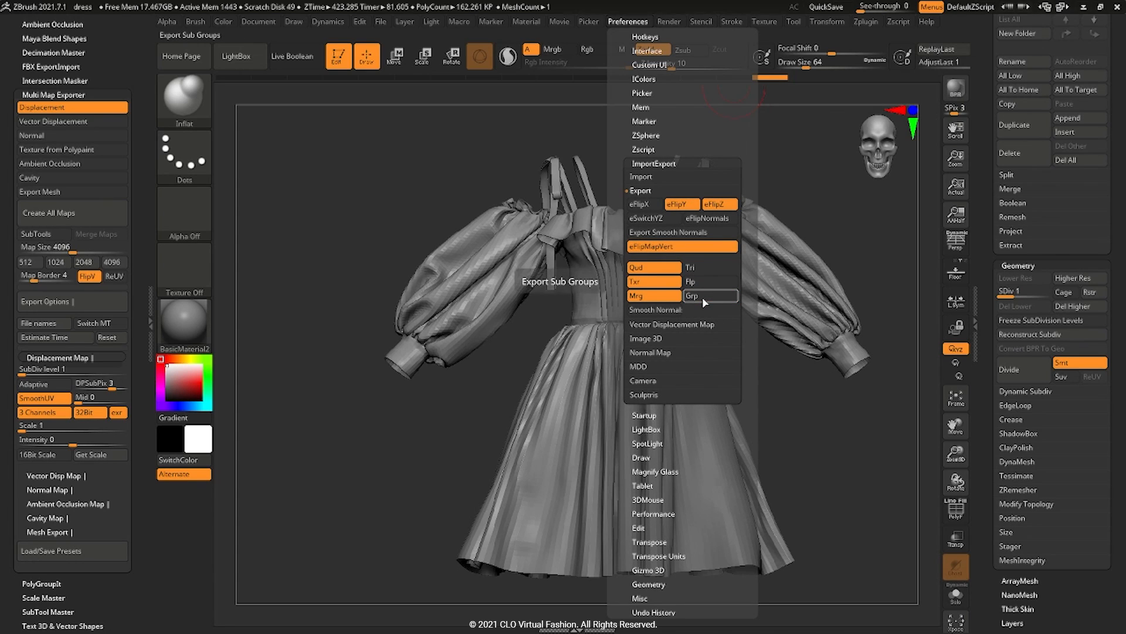
Step: Export the dress as an OBJ into D:/TUTORIALS/dress_vfx/OBJ
drag(984, 270, 984, 294)
click(1066, 81)
scroll(58, 218, down, 3)
scroll(58, 218, down, 1)
click(58, 196)
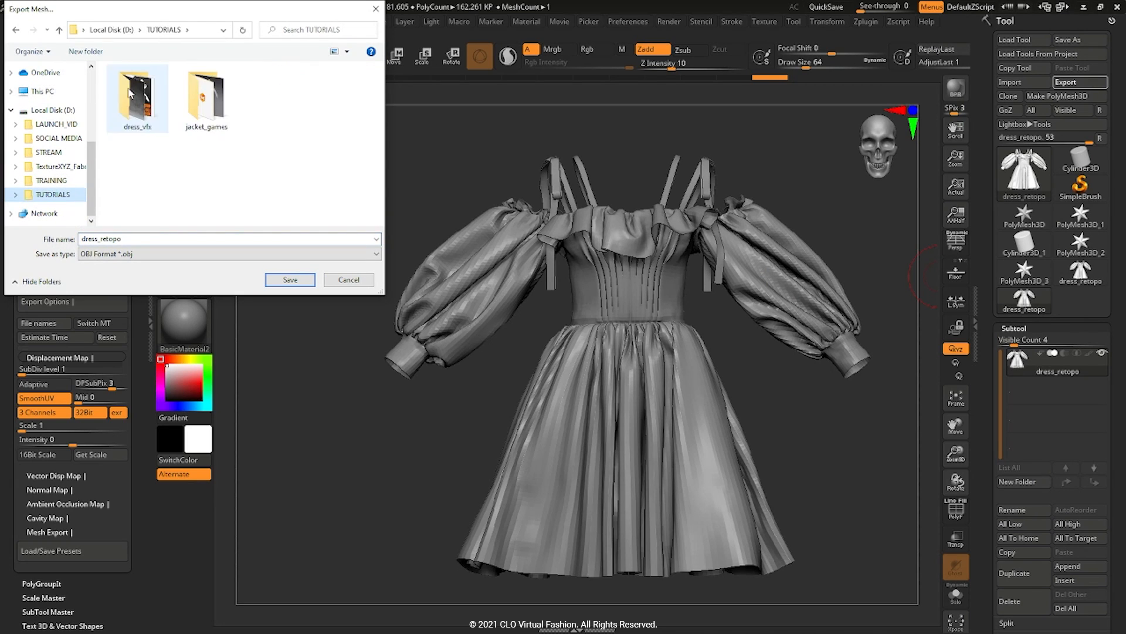
double_click(139, 99)
double_click(275, 100)
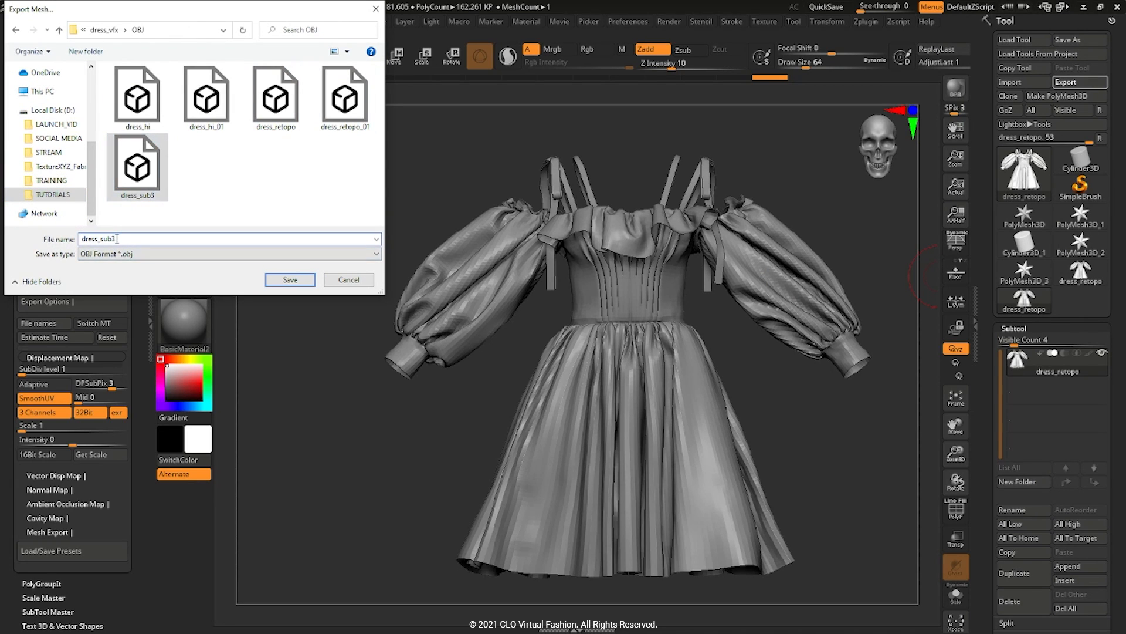
click(290, 280)
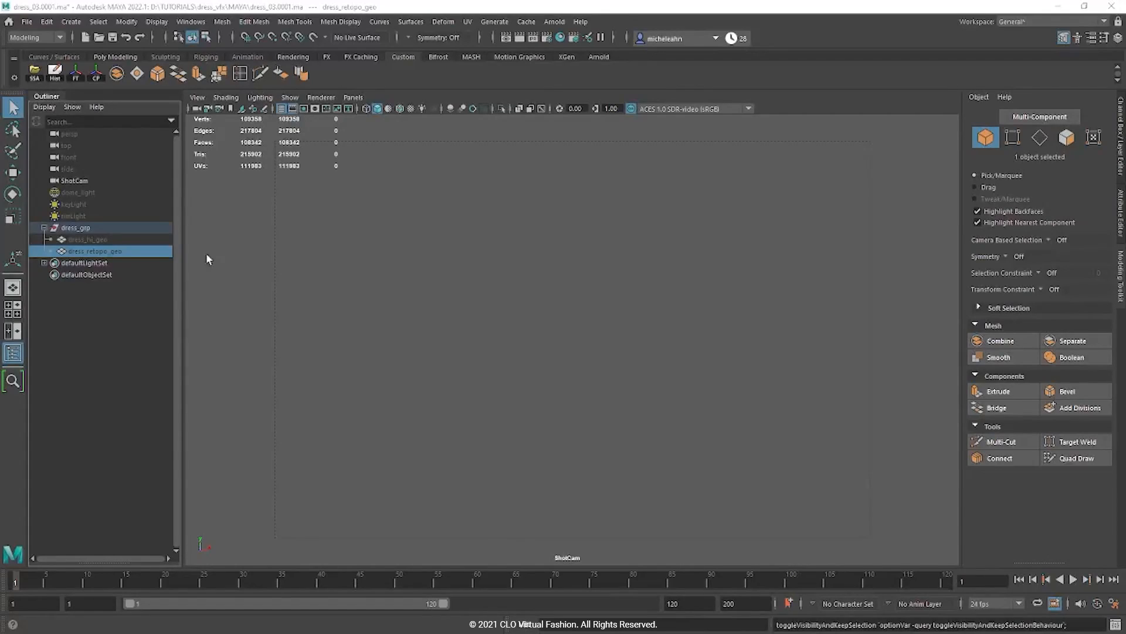
Step: Import dress_sub1.obj and assign the existing dress_mtl material to it
click(19, 26)
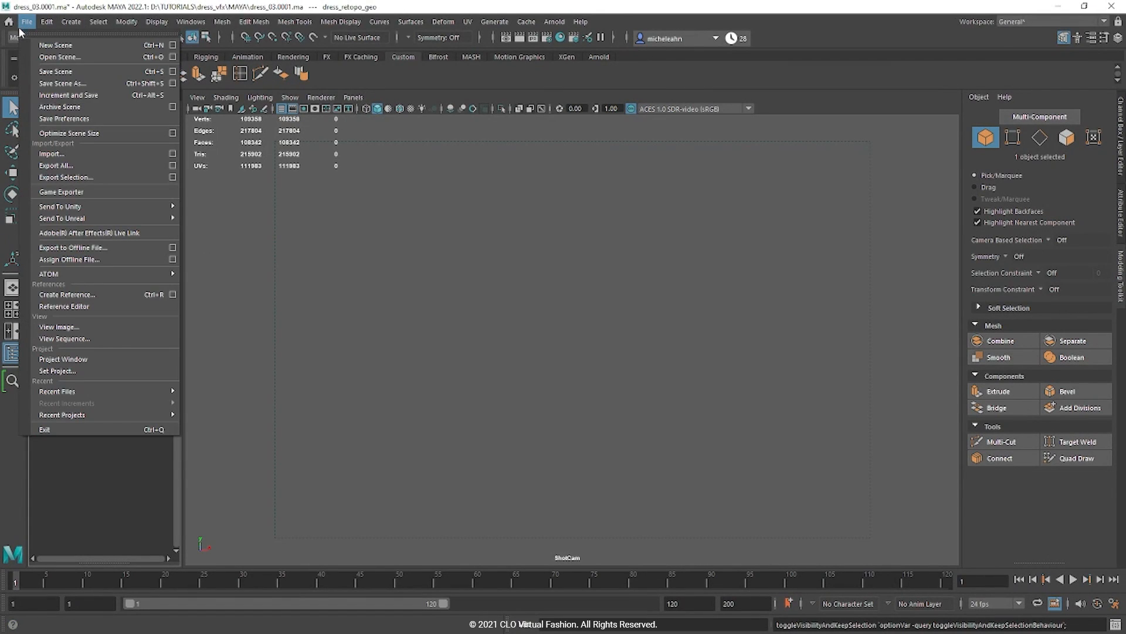
click(68, 154)
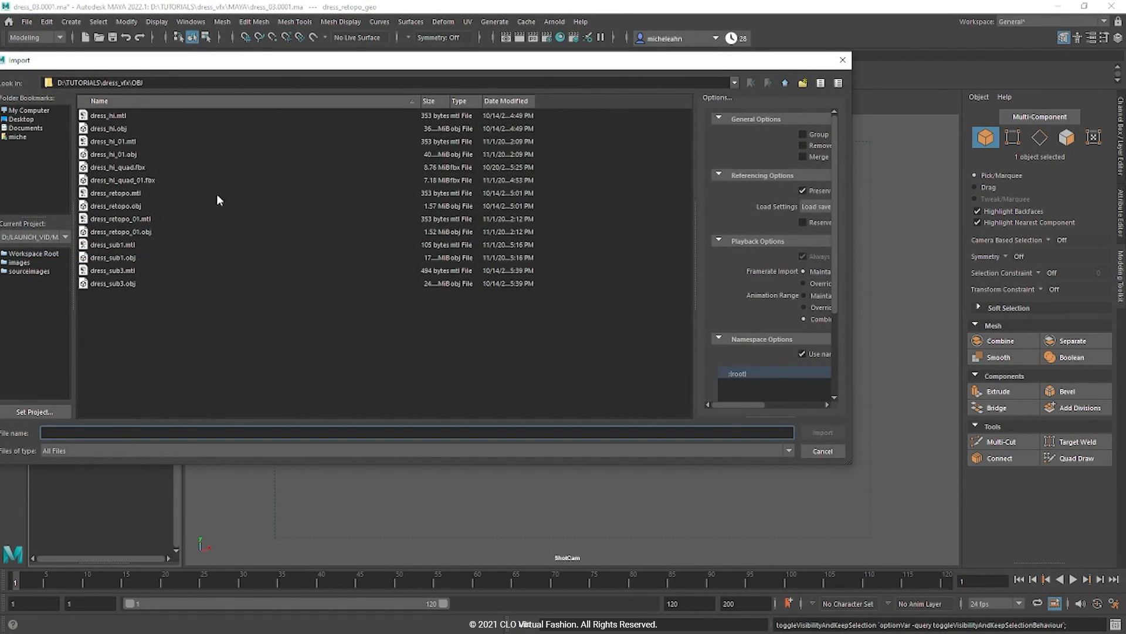
click(121, 257)
click(822, 433)
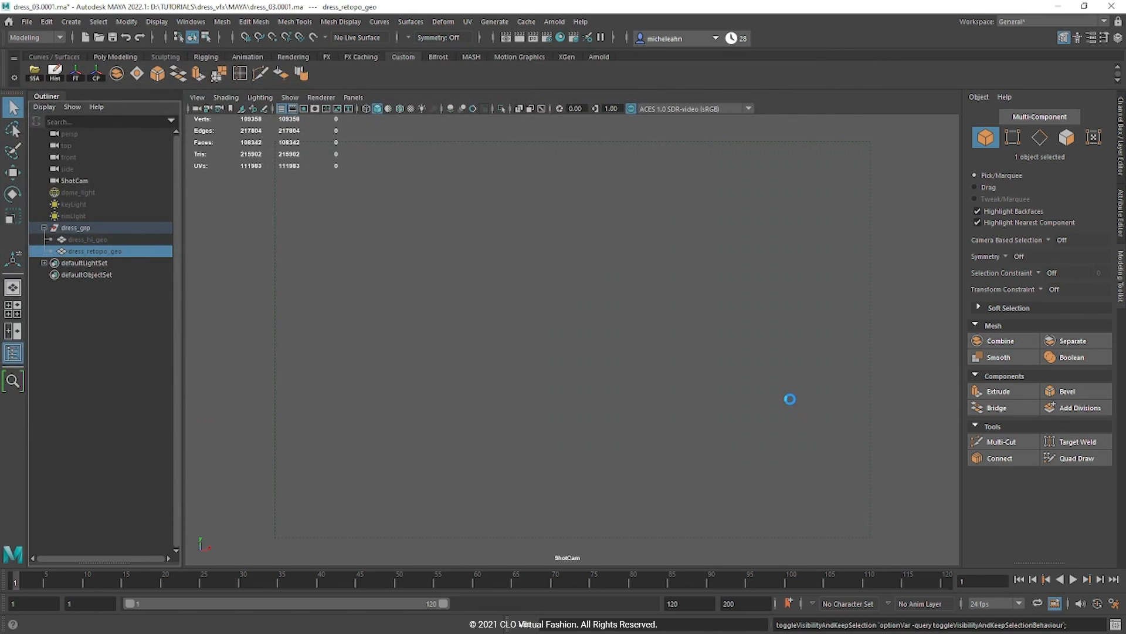
click(645, 340)
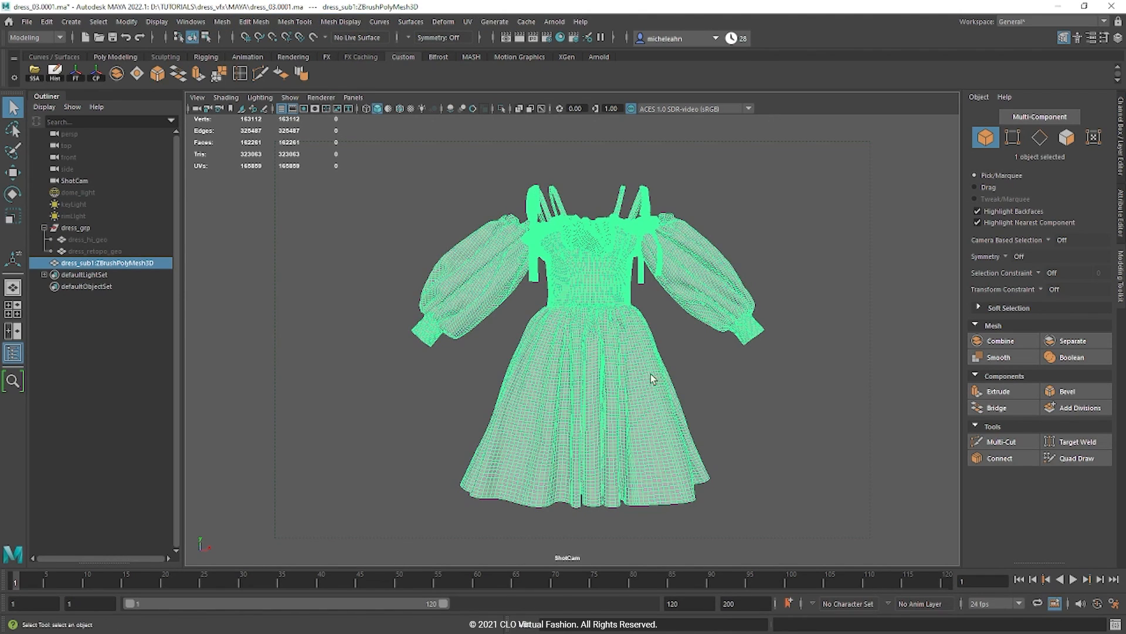
right_click(656, 298)
mouse_move(656, 622)
click(758, 528)
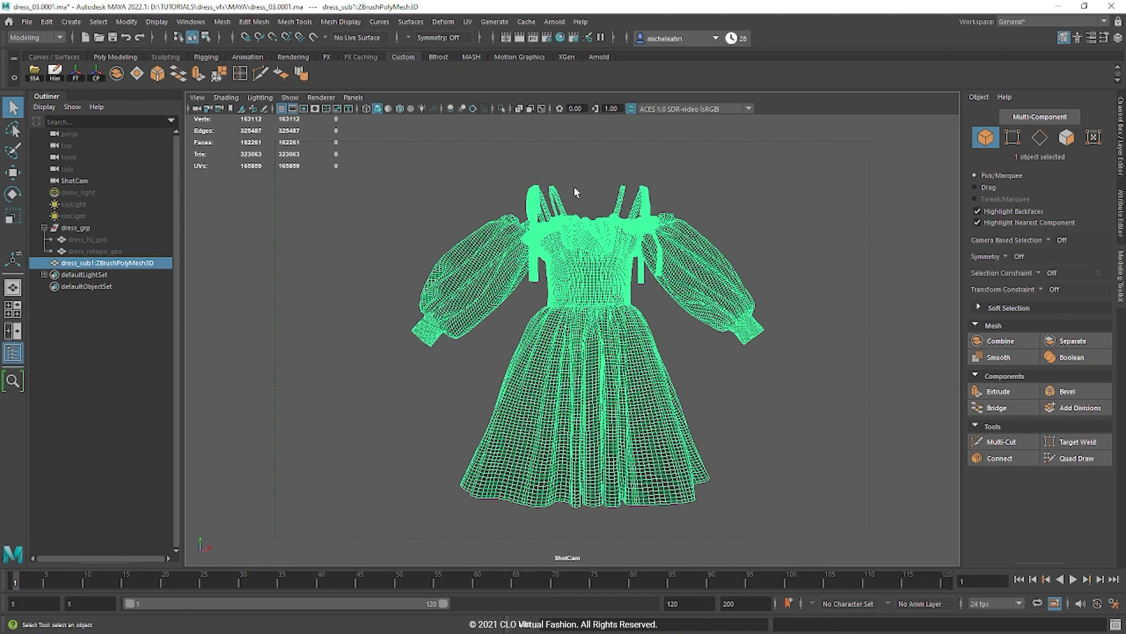
Step: Merge the mesh's namespace into root, parent it under dress_grp and rename it dress_lo_geo
click(190, 22)
mouse_move(212, 91)
click(365, 251)
click(393, 238)
click(480, 325)
click(390, 318)
middle_drag(79, 263, 69, 245)
double_click(110, 253)
text(dress_lo_geo)
key(Return)
click(43, 228)
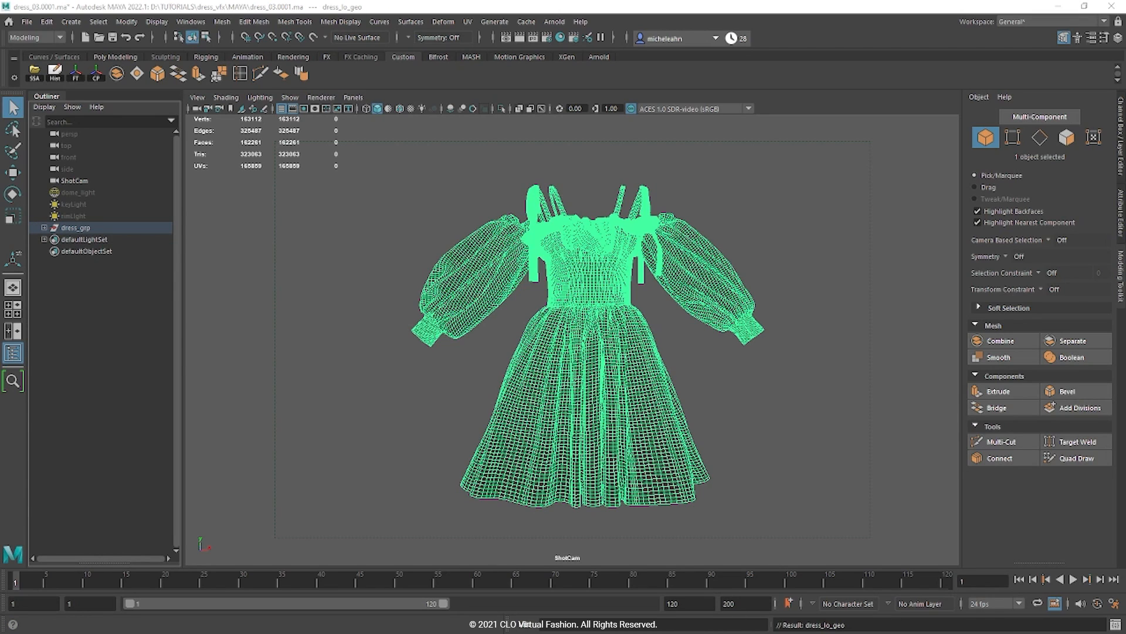
Step: Soften all edges of dress_lo_geo and delete its construction history
click(462, 397)
click(656, 414)
click(340, 22)
click(349, 128)
click(582, 305)
click(55, 73)
Step: Hide dress_lo_geo and make dress_retopo_geo visible again
click(44, 227)
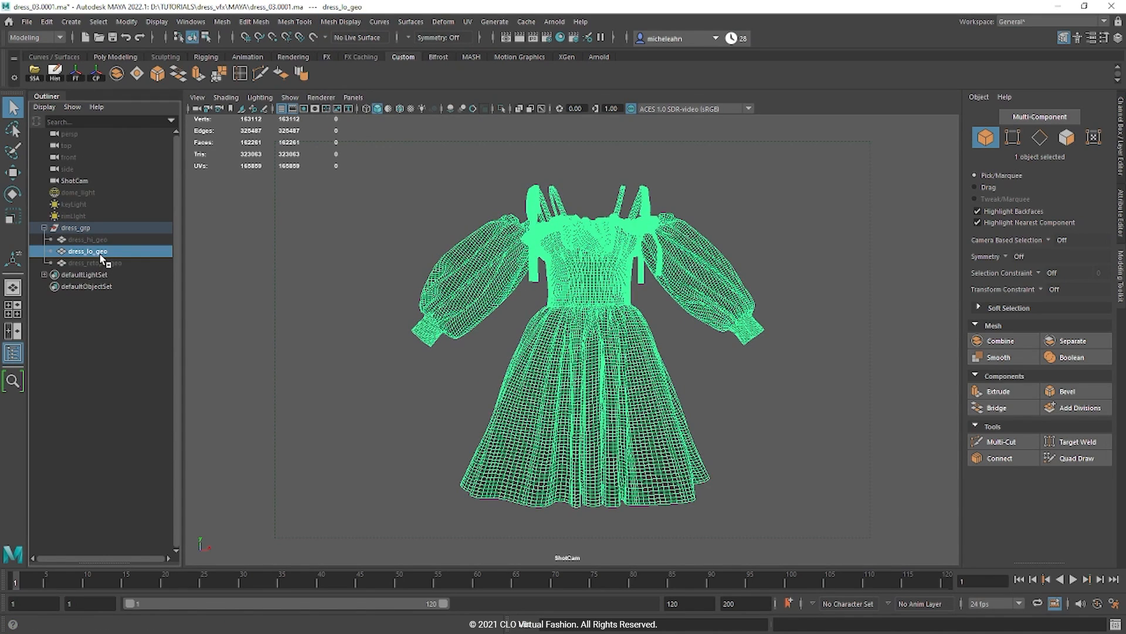
key(h)
click(101, 262)
key(h)
click(44, 228)
click(754, 382)
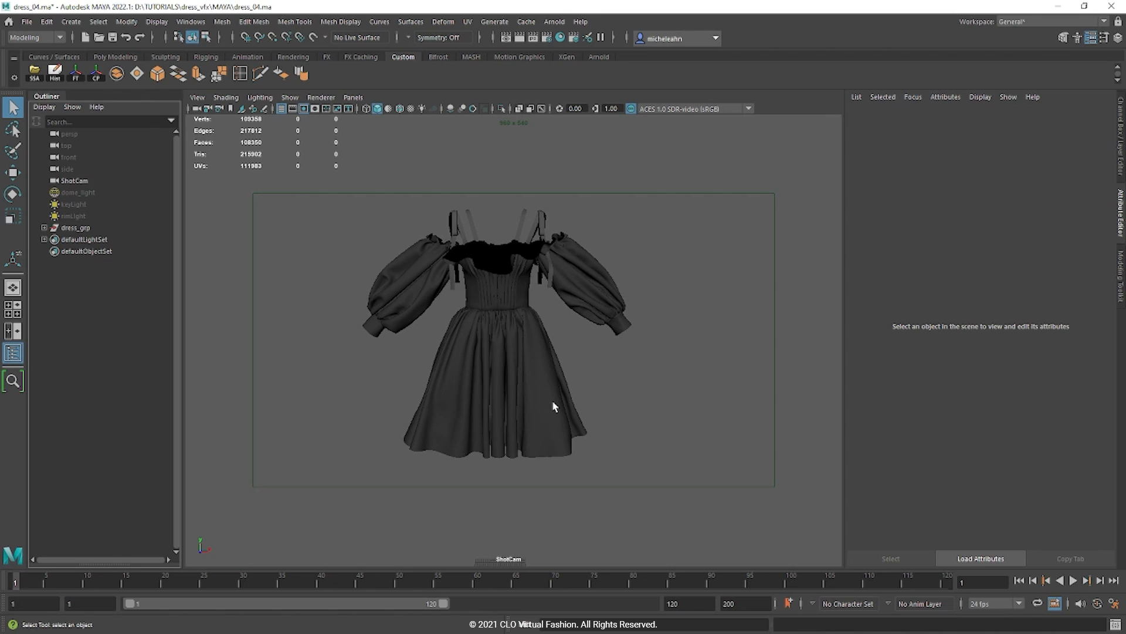
Step: Select the dress and confirm it carries the inner_dress_mtl material in the Attribute Editor
click(555, 406)
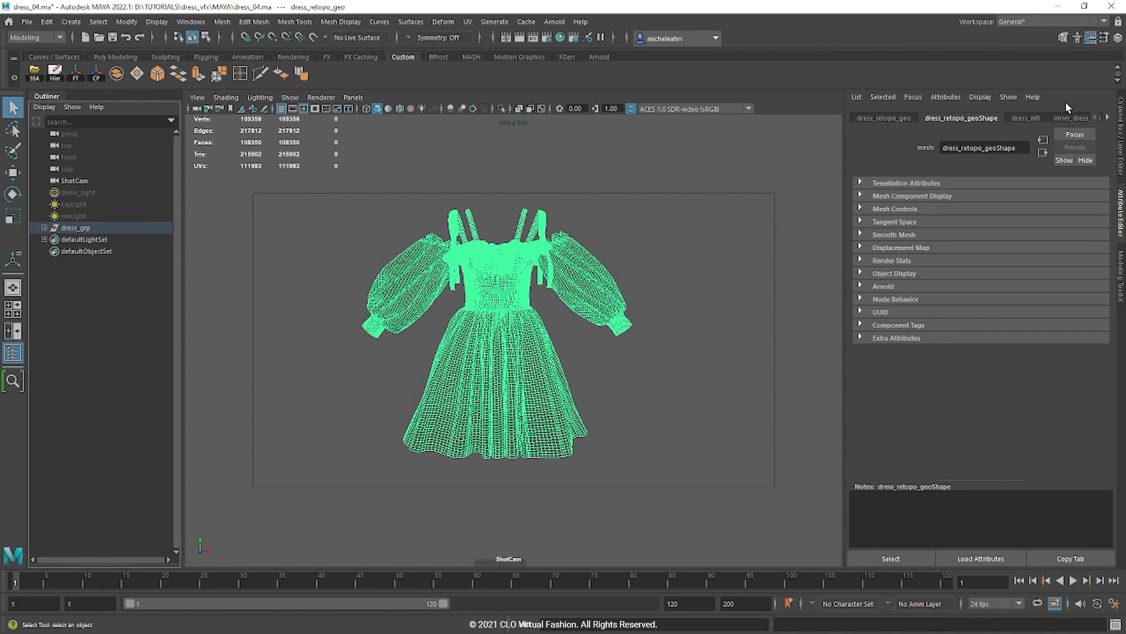
click(1107, 118)
click(1107, 118)
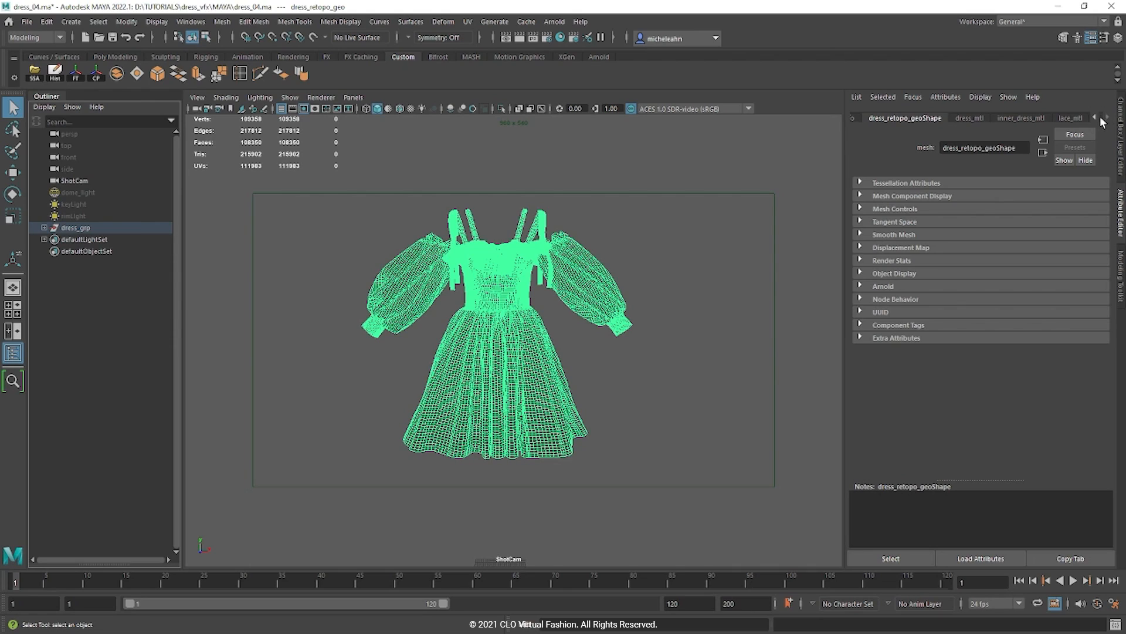
click(1019, 118)
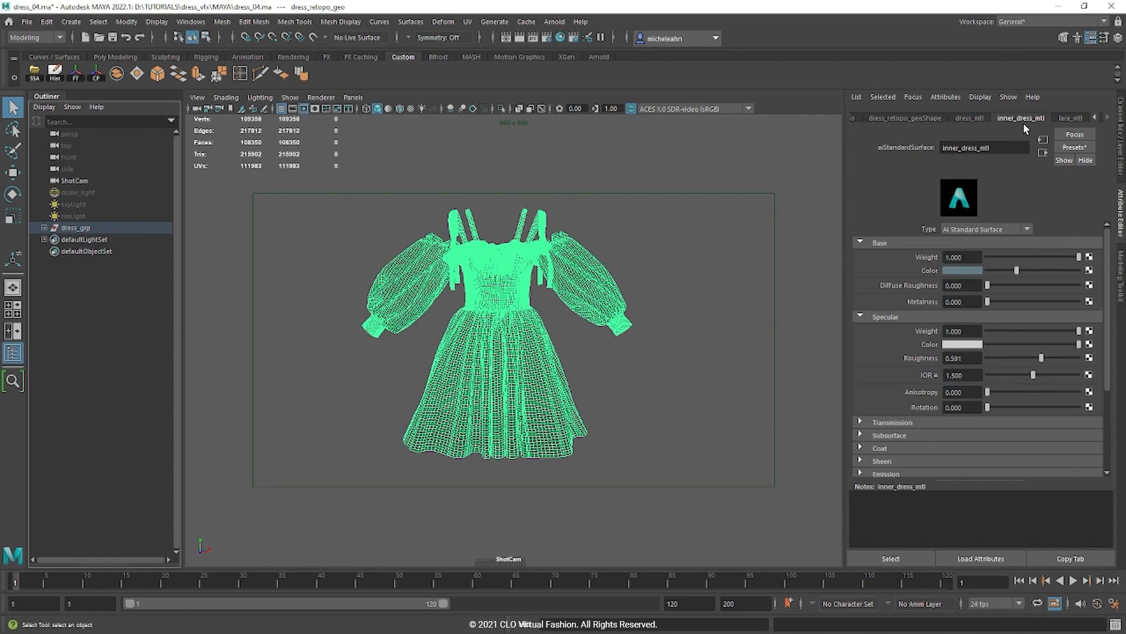
Step: Show dress_retopo_geoShape's Arnold Subdivision settings: catclark type, 1 iteration
click(695, 389)
mouse_move(695, 390)
alt+mouse_down()
mouse_move(642, 381)
mouse_move(685, 385)
alt+mouse_up()
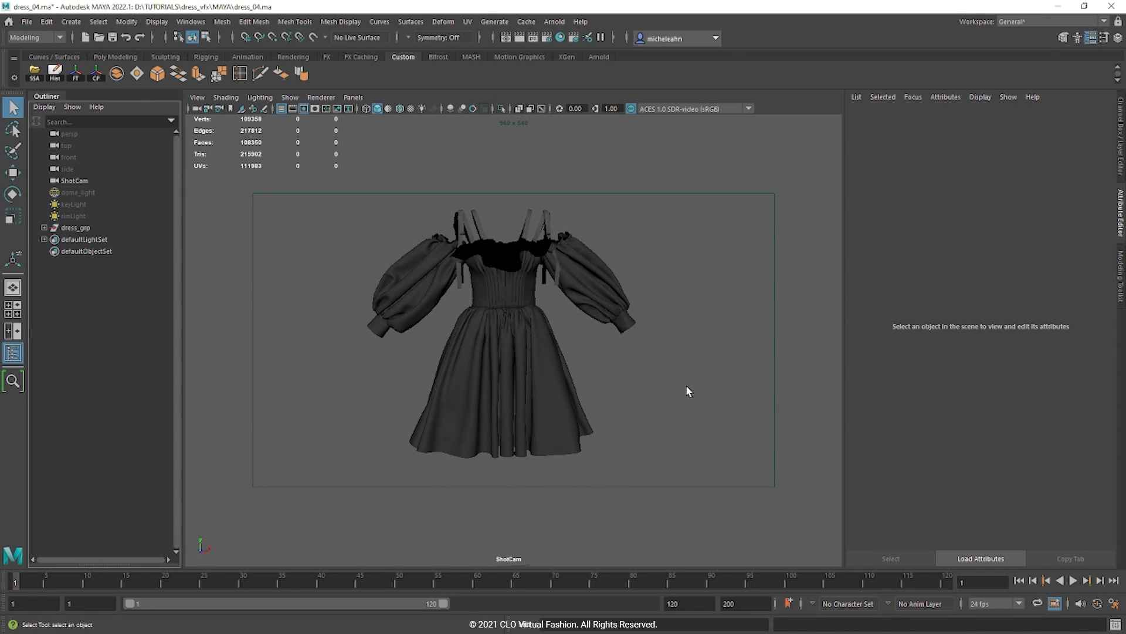
click(490, 368)
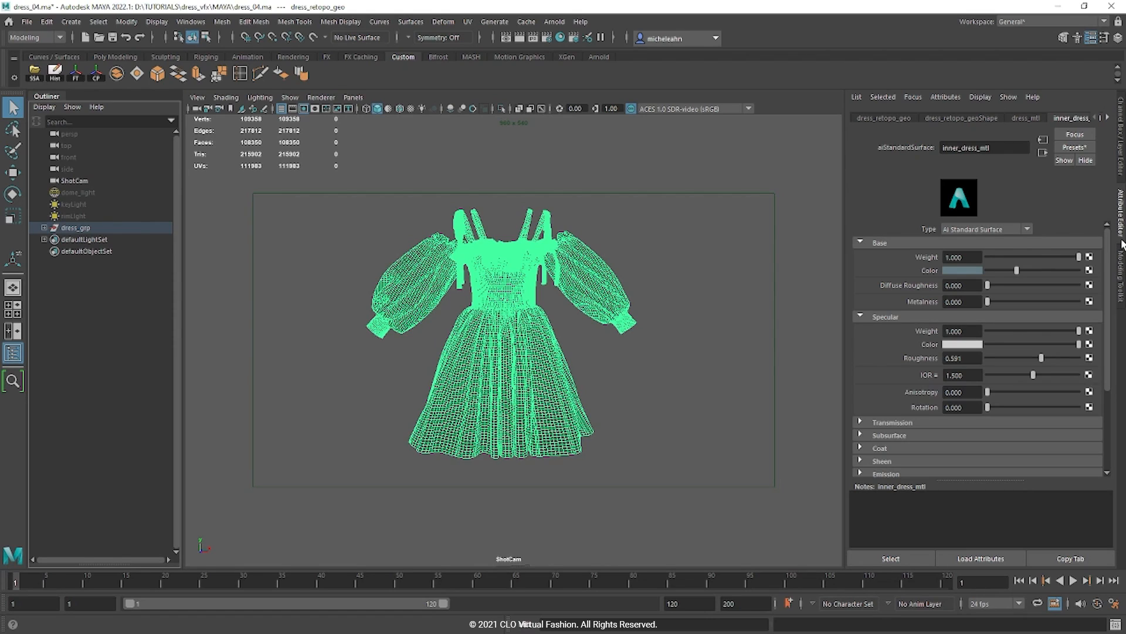
click(962, 119)
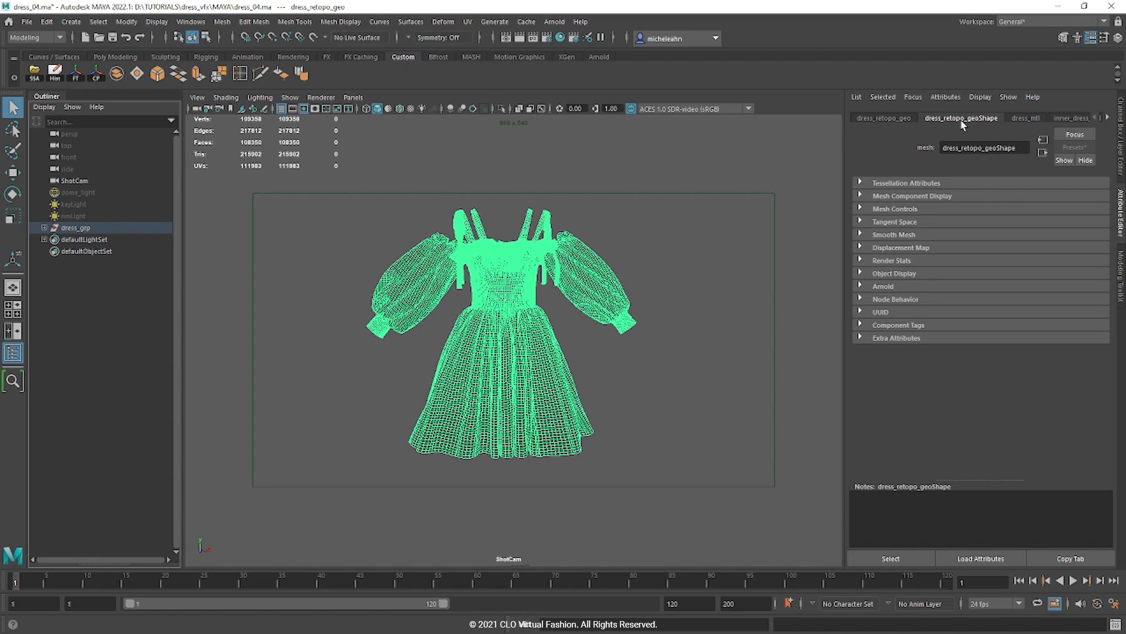
click(905, 287)
scroll(902, 285, down, 5)
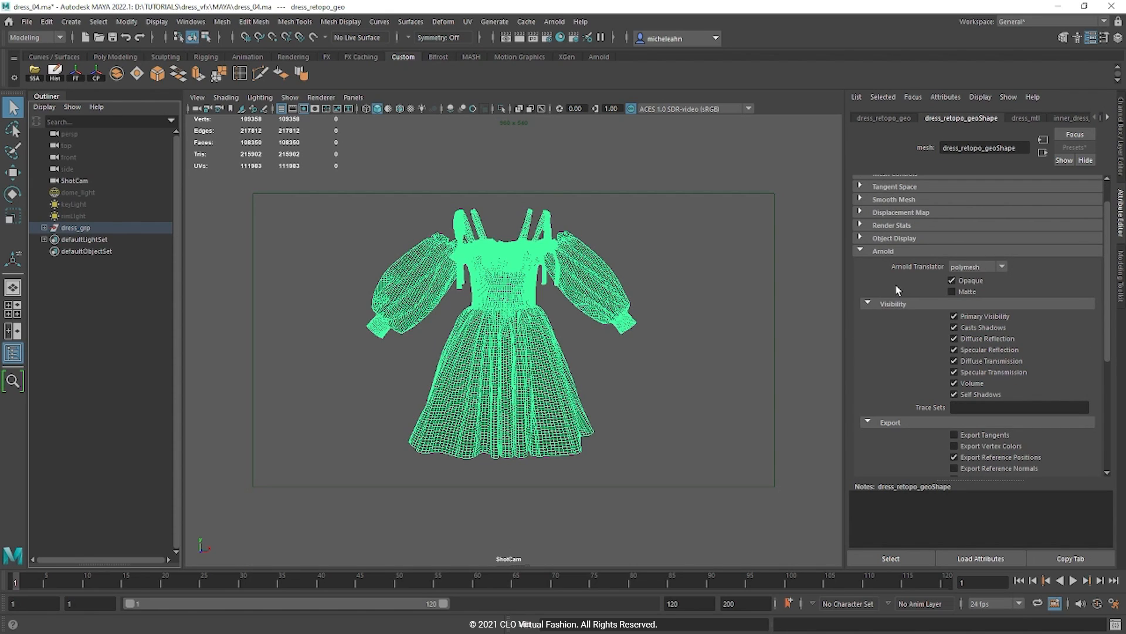
scroll(889, 293, down, 2)
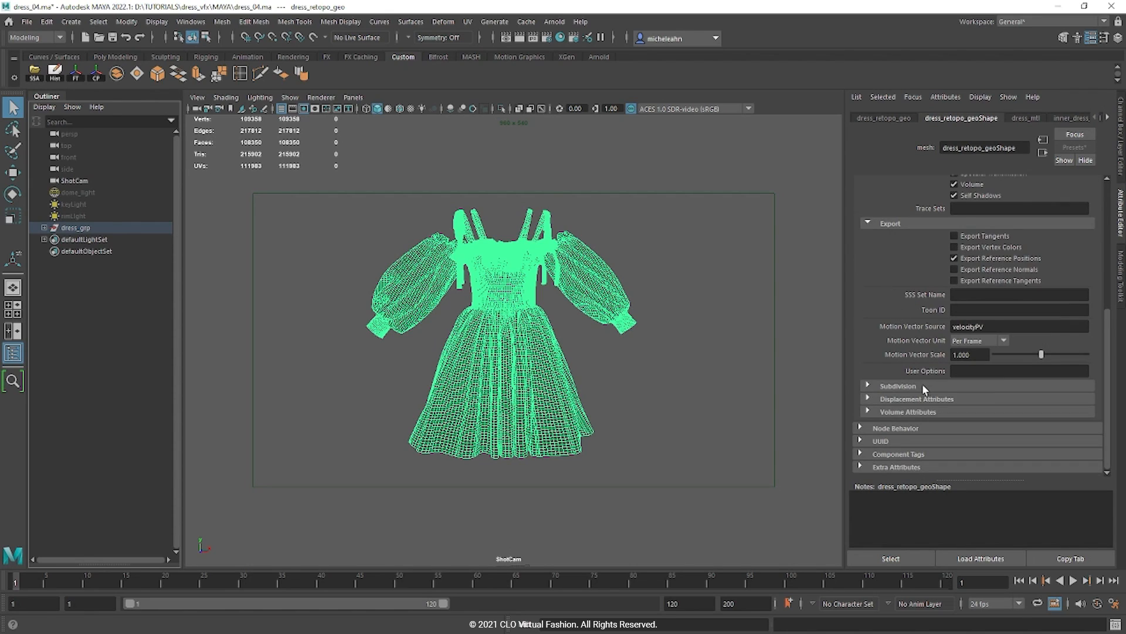
click(898, 385)
scroll(920, 383, down, 2)
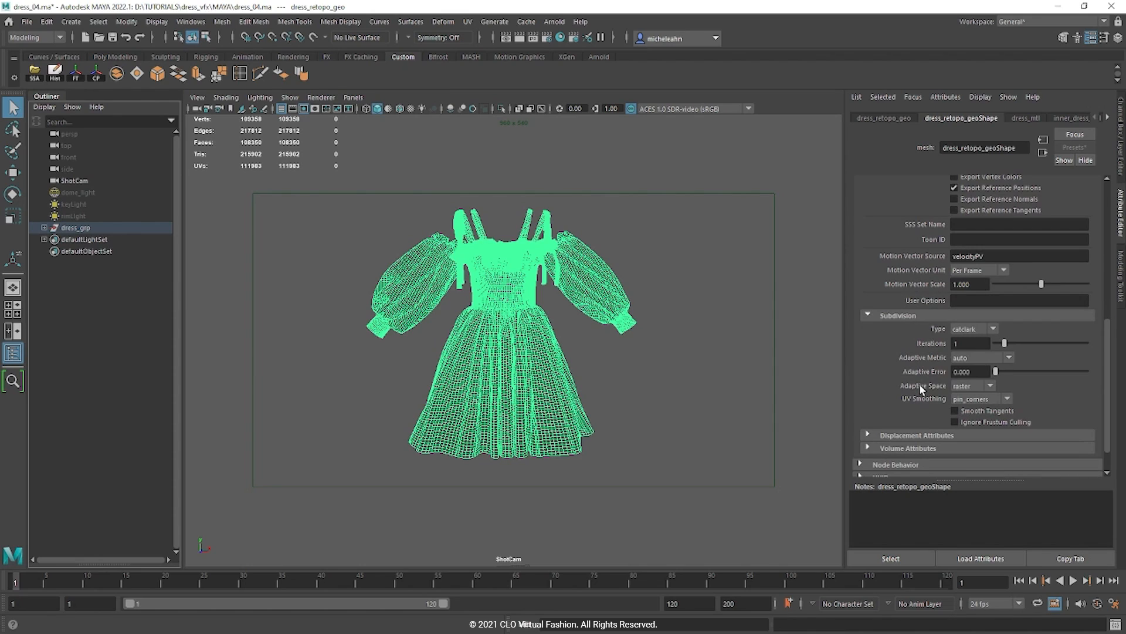
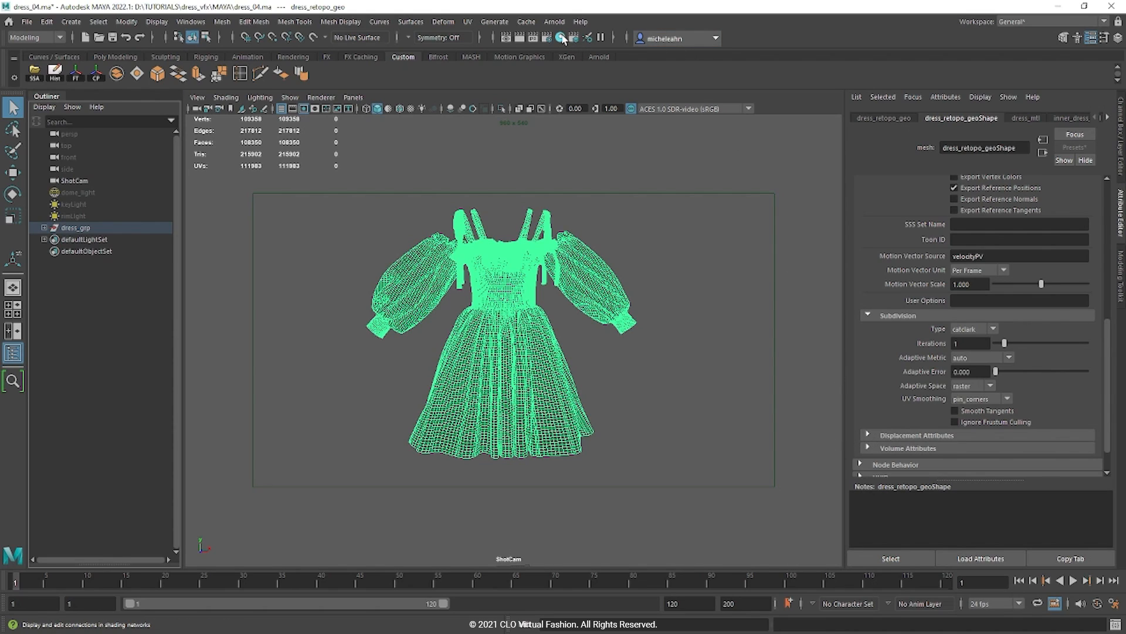
Step: Expand the dress shape's Arnold Displacement Attributes and select the 0.200 Height value
click(868, 435)
scroll(871, 373, down, 2)
scroll(874, 373, down, 1)
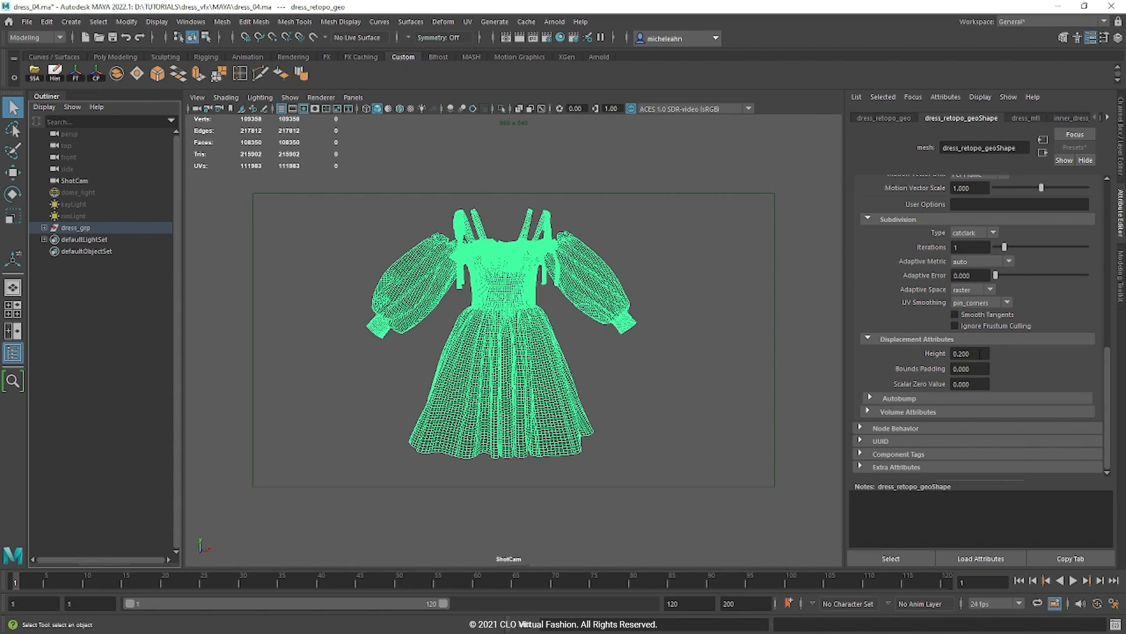
click(979, 354)
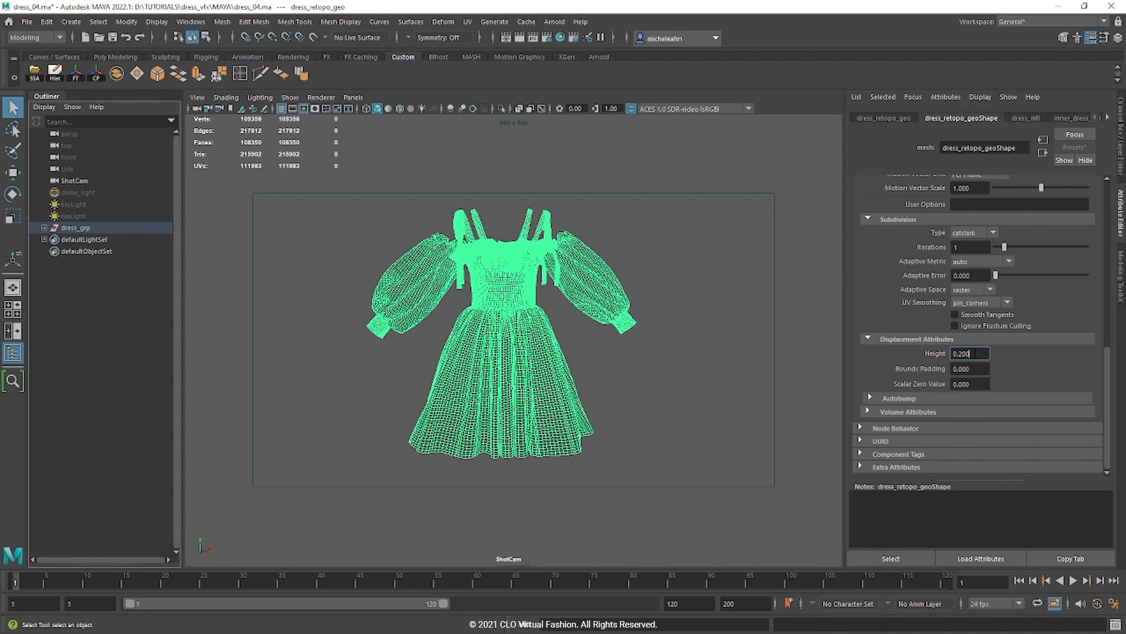
Step: Open the Hypershade and delete unused nodes to remove the leftover FABRIC materials
click(561, 38)
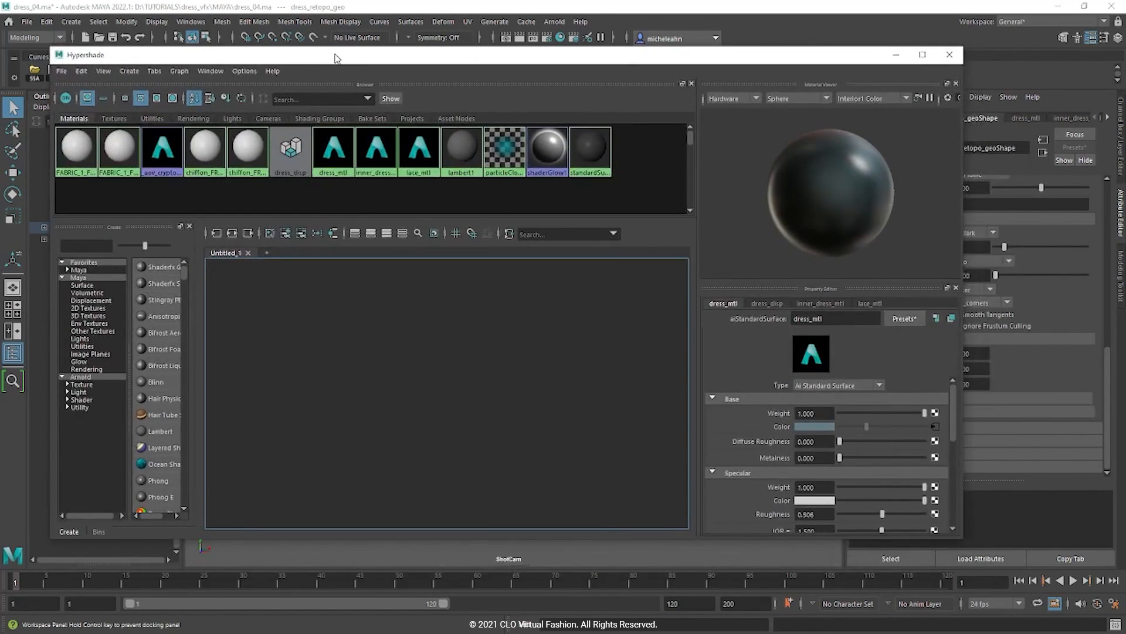
click(80, 71)
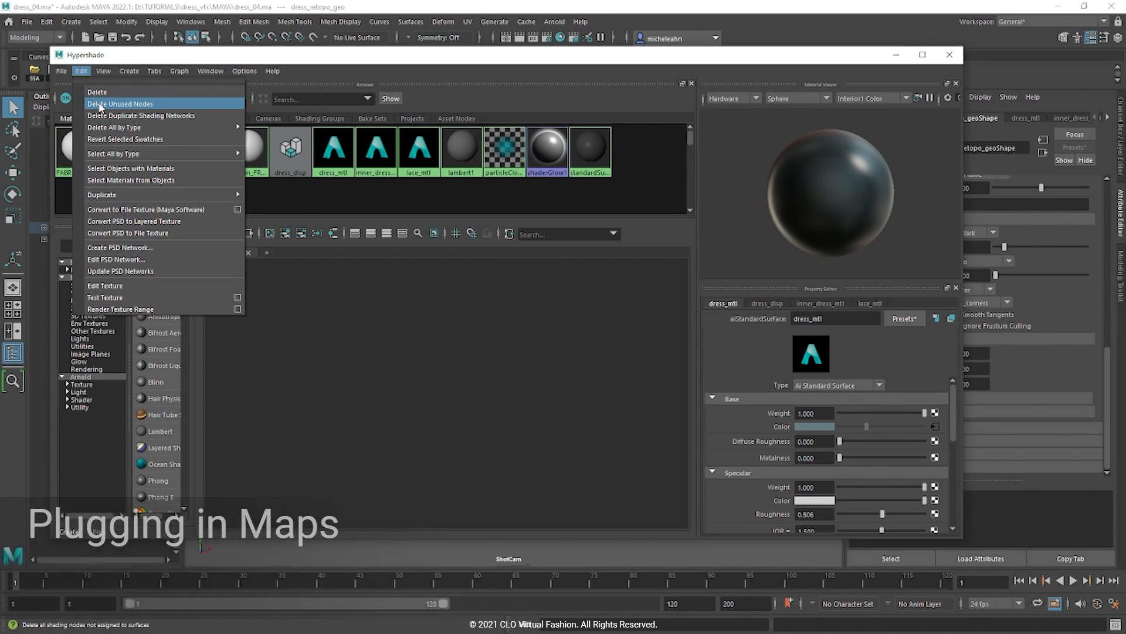
click(167, 104)
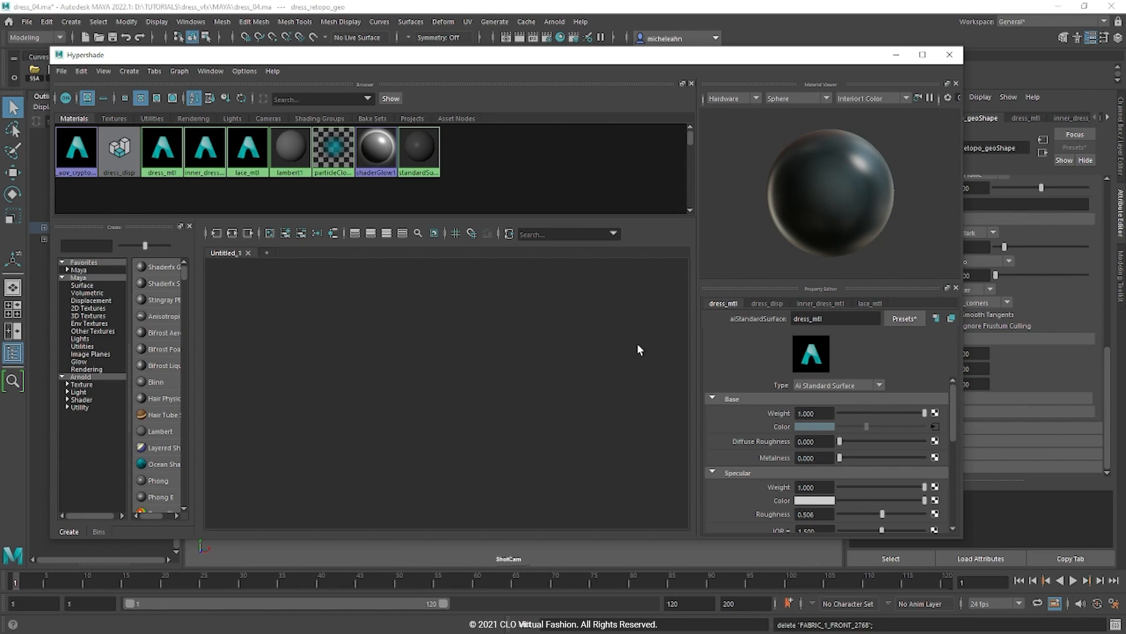
Step: Graph the dress_mtl and inner_dress networks together with the dress_disp displacement shader
drag(154, 194, 214, 156)
click(233, 233)
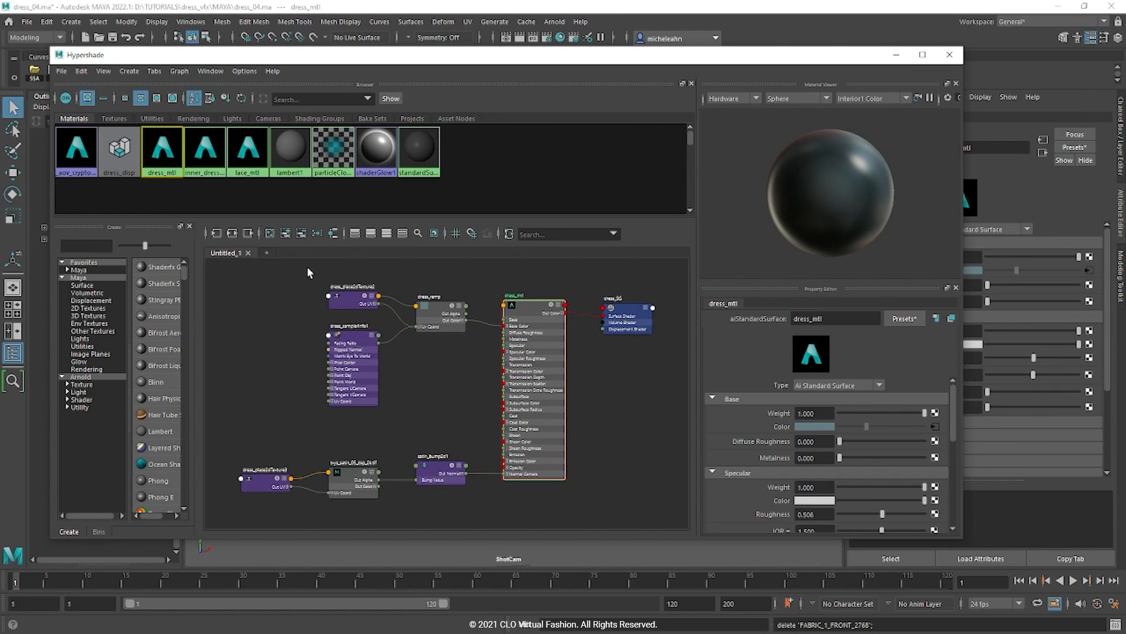
alt+middle_drag(589, 492, 543, 493)
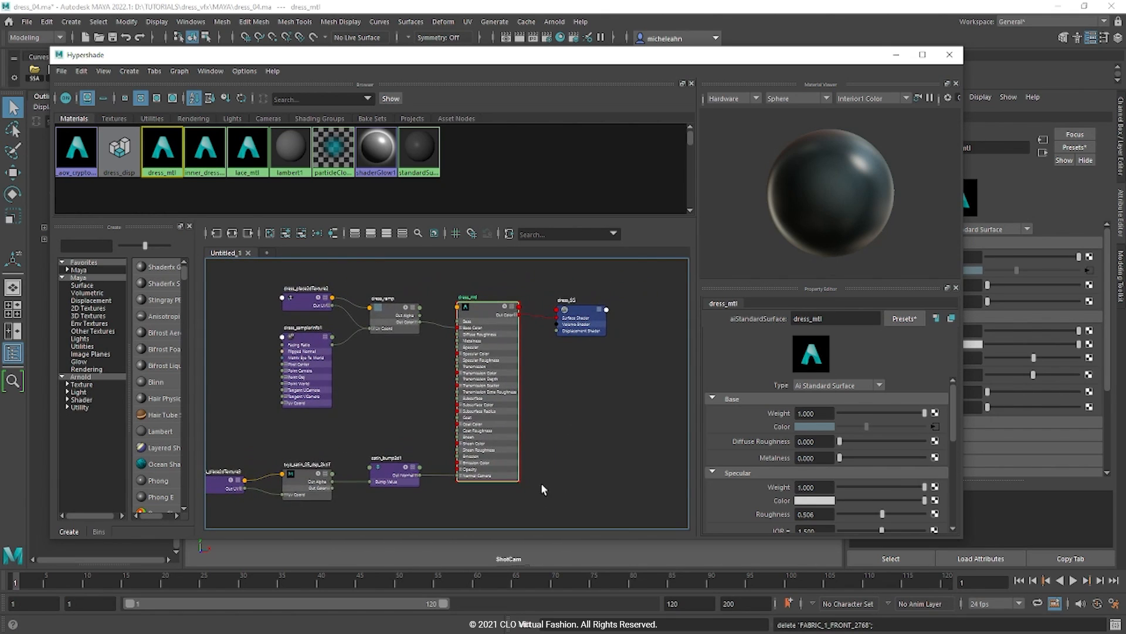
click(120, 154)
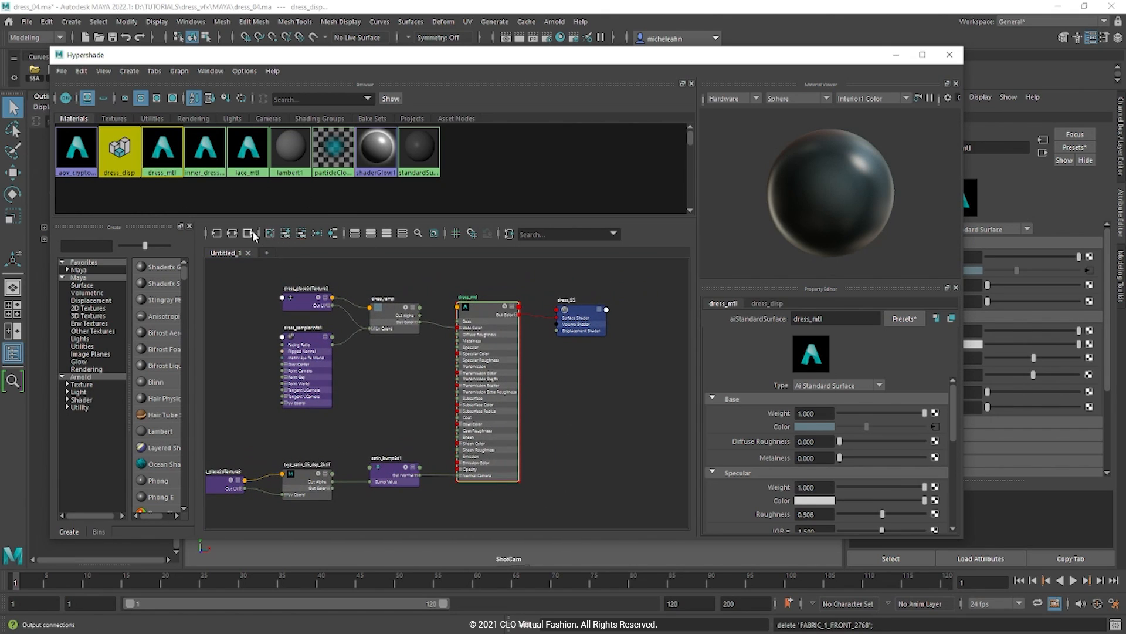
click(232, 234)
alt+middle_drag(612, 436, 623, 437)
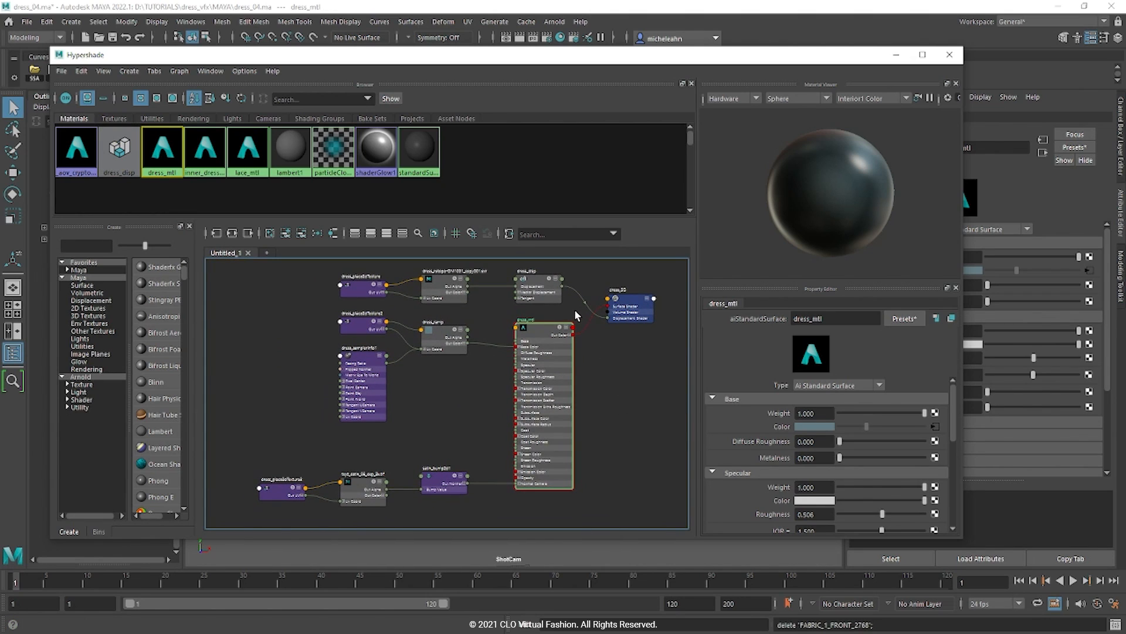
Step: Connect dress_mtl's Out Color to dress_SG's Surface Shader and tidy the dress_ramp node
drag(573, 327, 608, 306)
scroll(577, 391, up, 2)
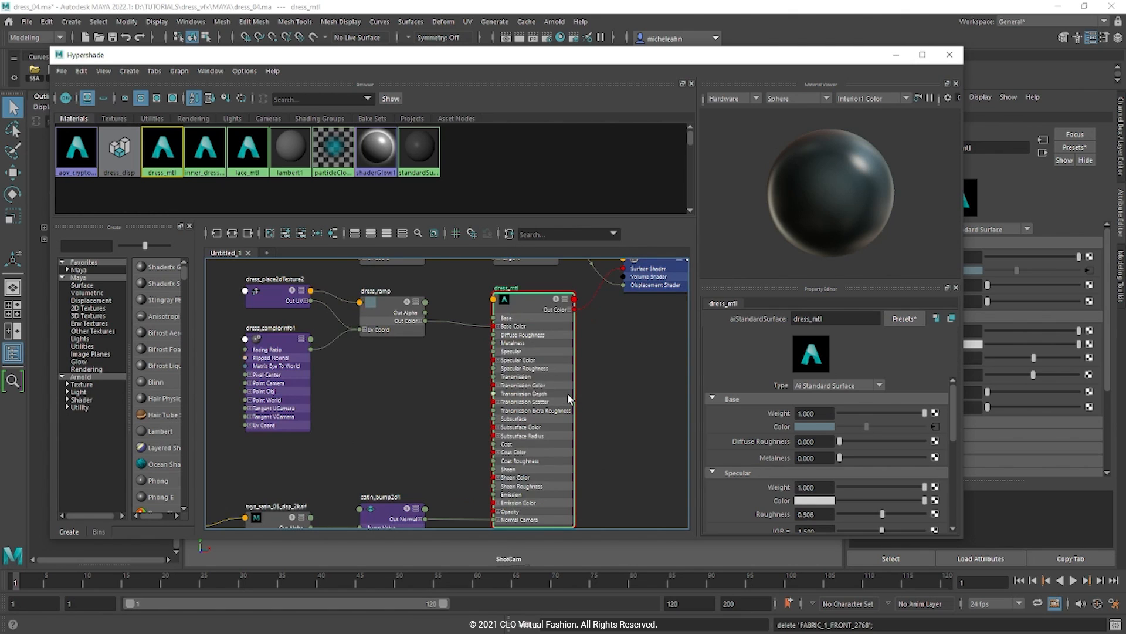
alt+middle_drag(549, 416, 589, 409)
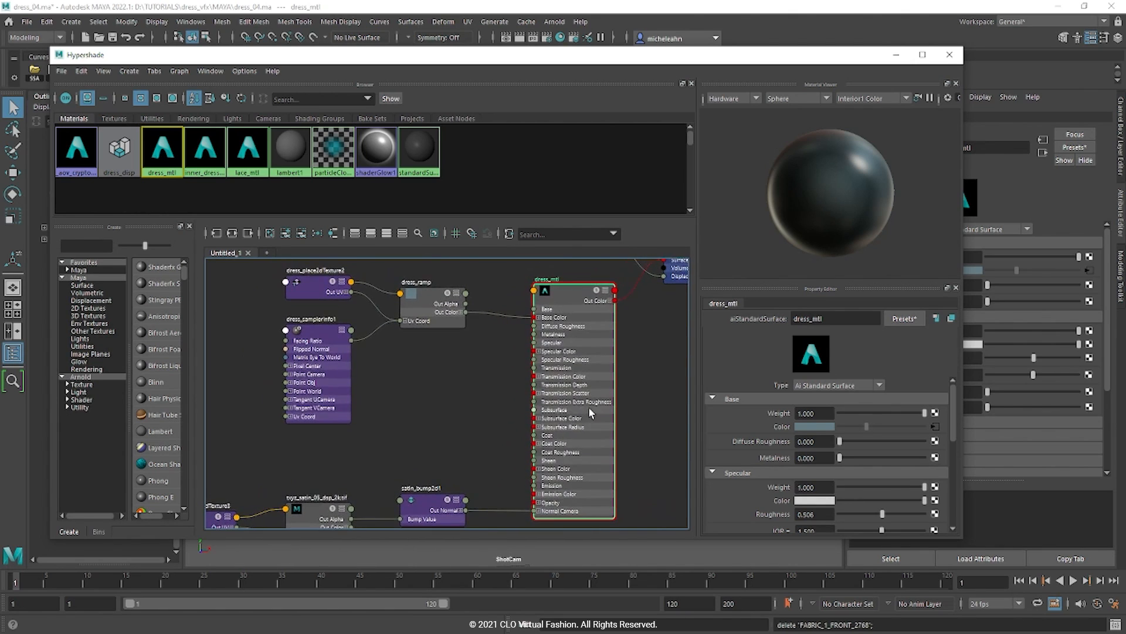
drag(425, 311, 425, 304)
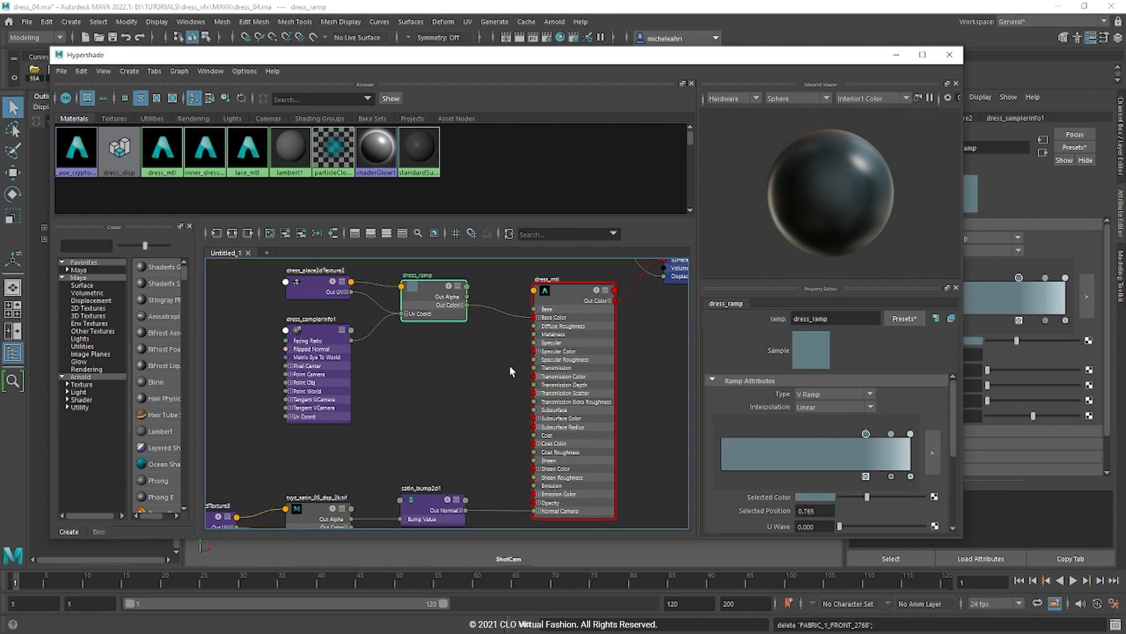
Step: Frame the network and inspect dress_disp and dress_disp_txt's UDIM (Mari), 4-tile, Raw settings
key(a)
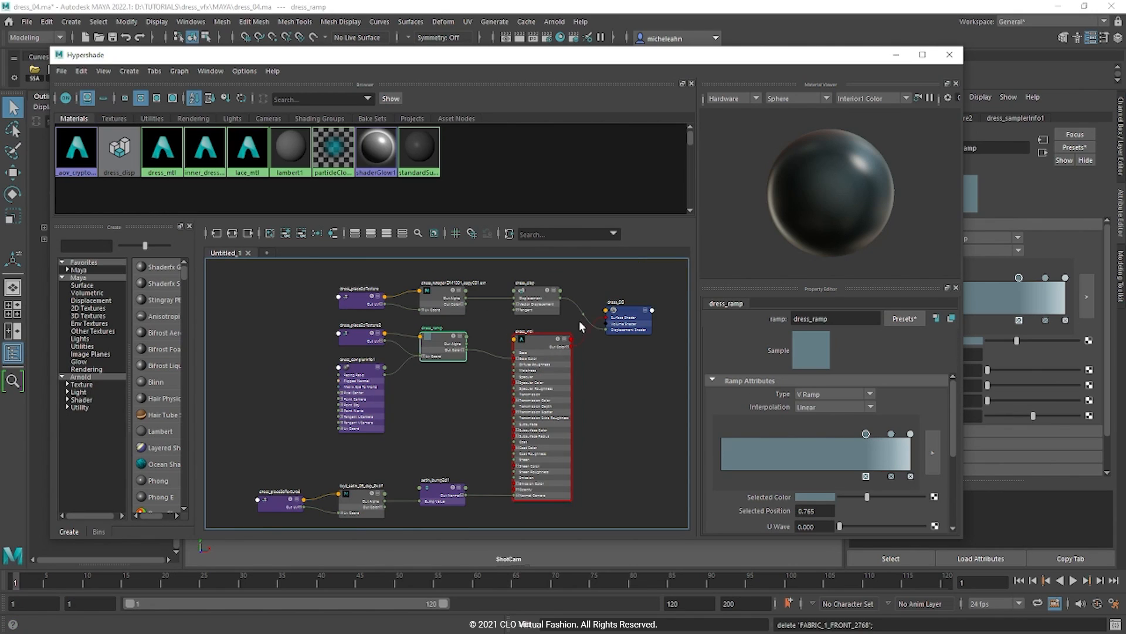
click(539, 299)
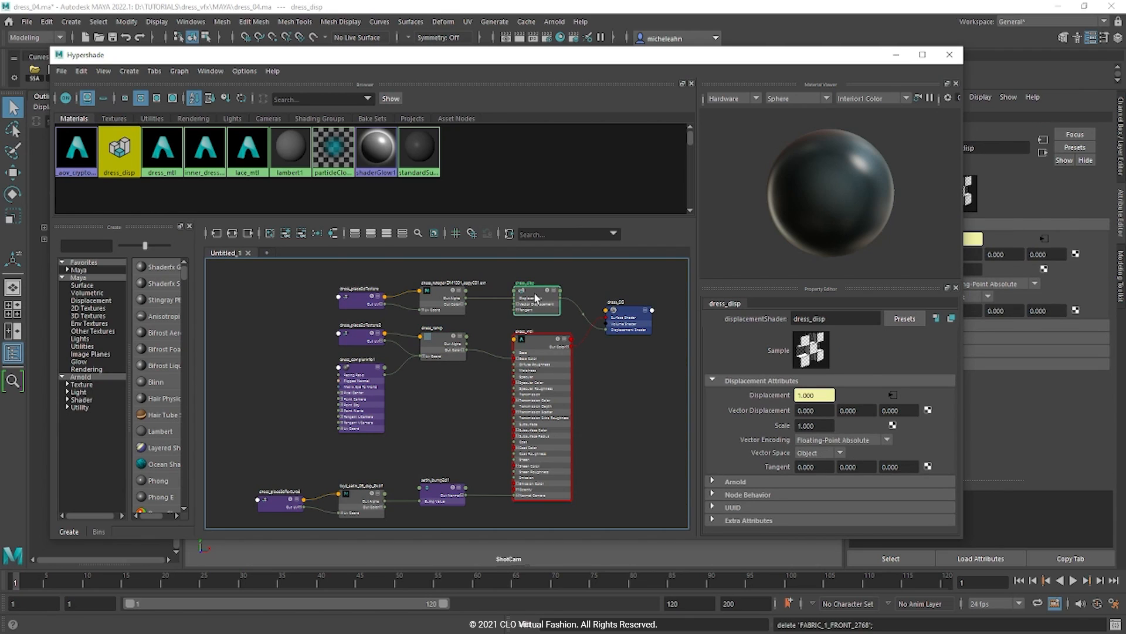
click(452, 302)
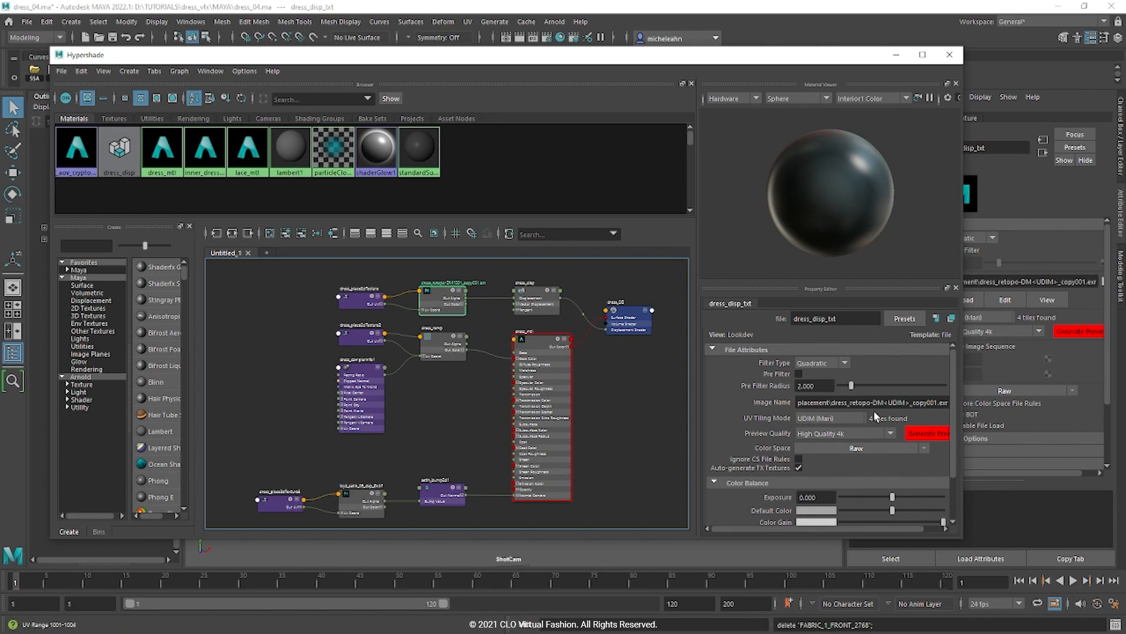
drag(711, 527, 734, 526)
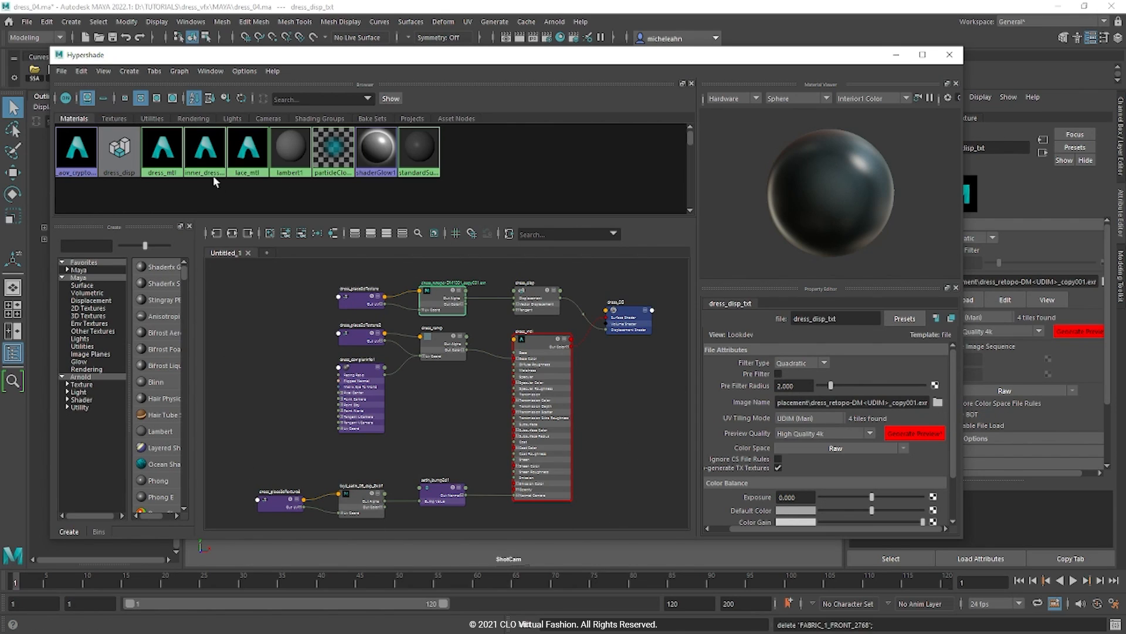
Step: Graph the inner_dress_mtl network and reselect the inner_dress_mtl node to add a new node
click(203, 153)
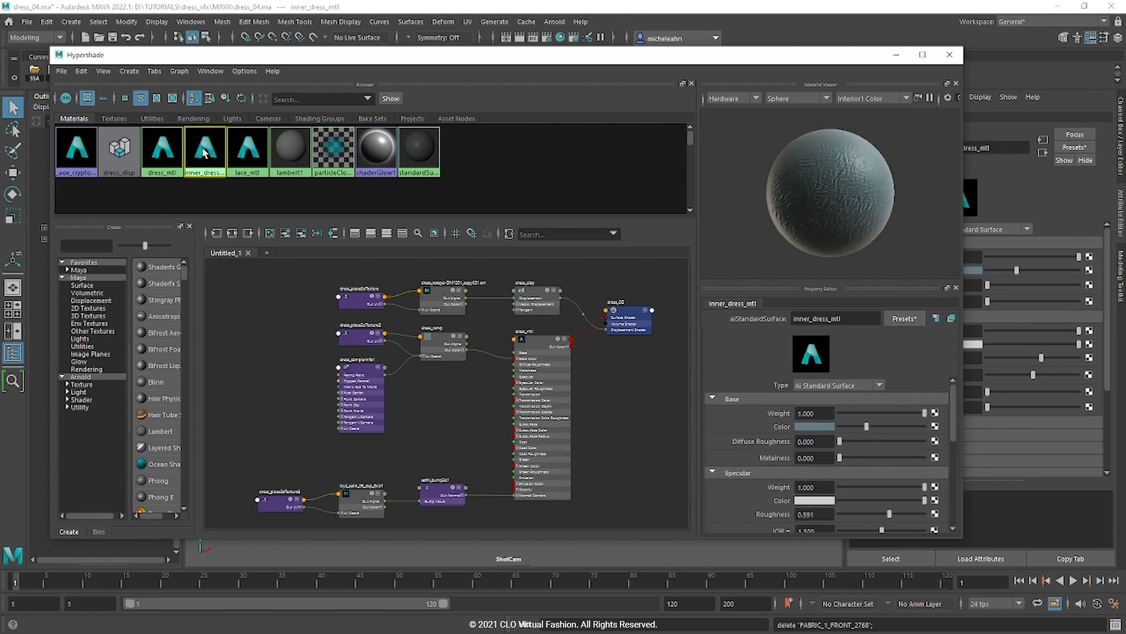
click(232, 233)
mouse_move(422, 410)
alt+middle_down()
mouse_move(365, 407)
mouse_move(423, 416)
alt+middle_up()
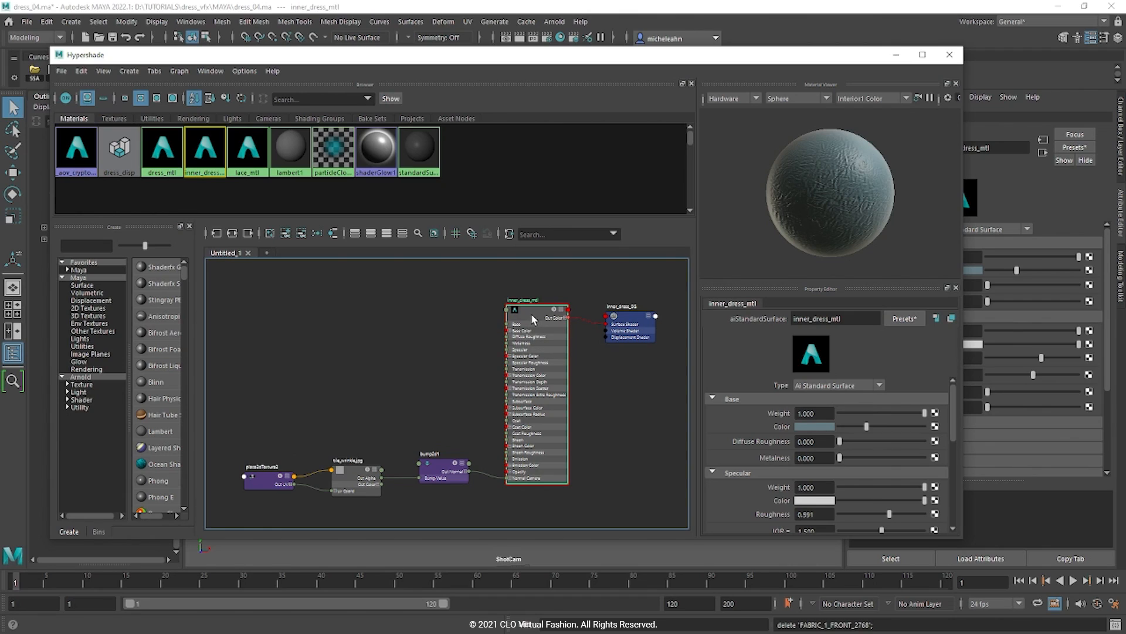
click(348, 370)
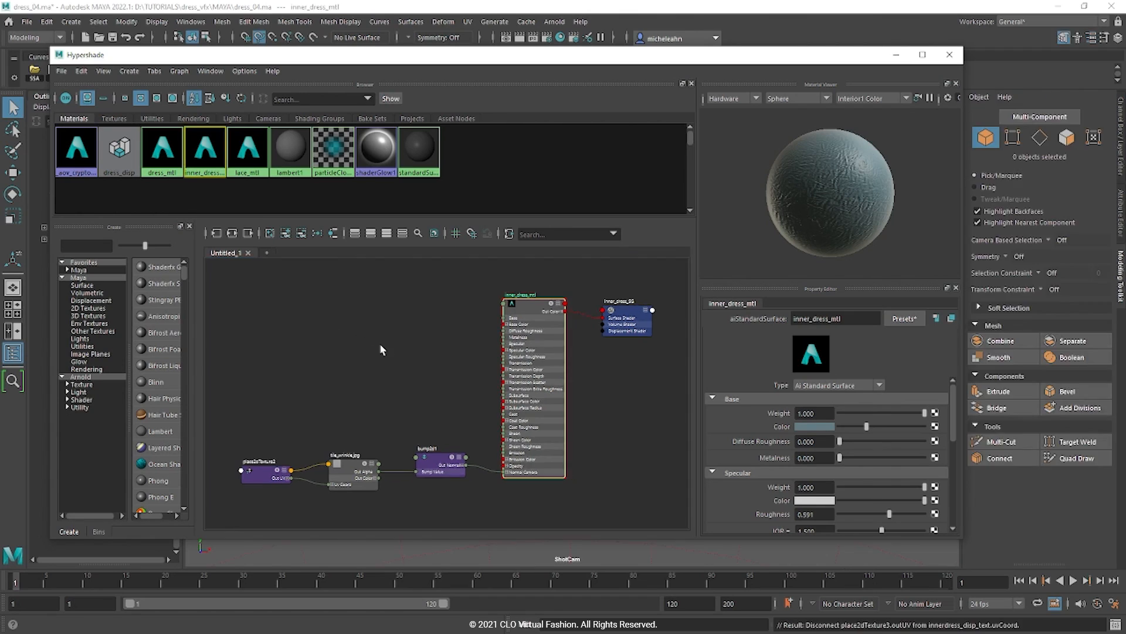
click(323, 332)
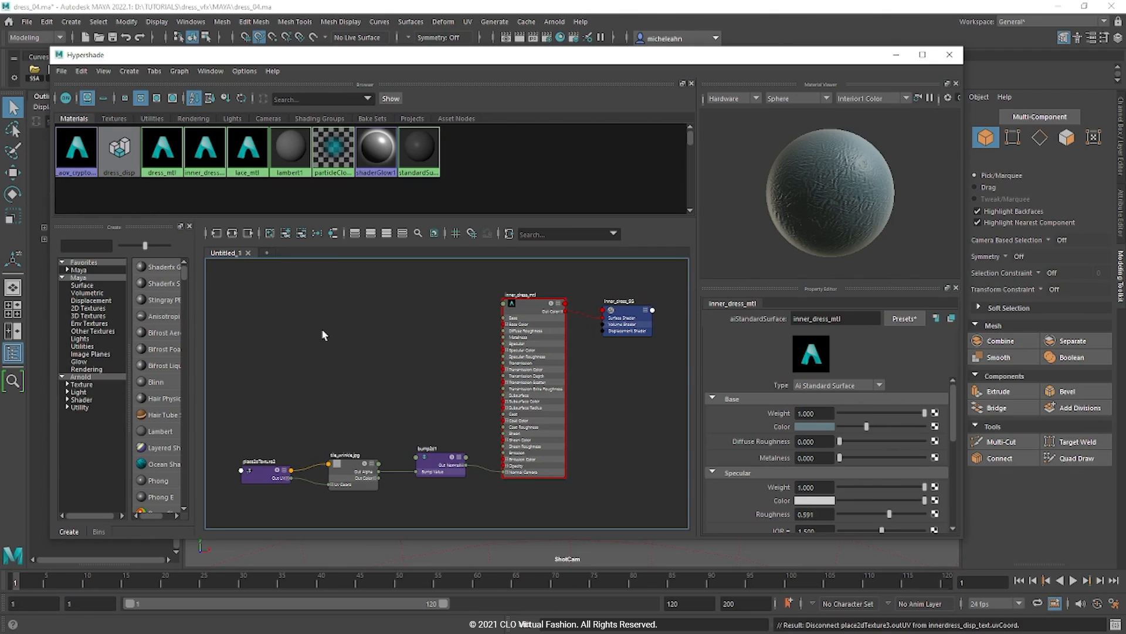
click(526, 314)
key(Tab)
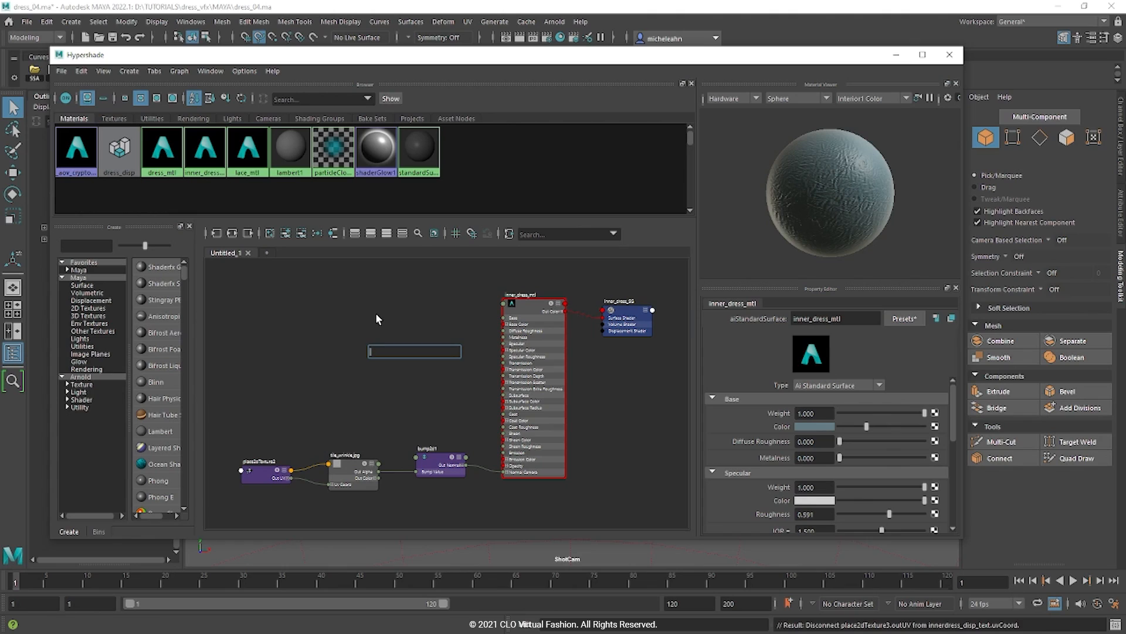
Step: Create a displacementShader node, delete its extra shading group, and arrange it beside inner_dress_SG
text(disp)
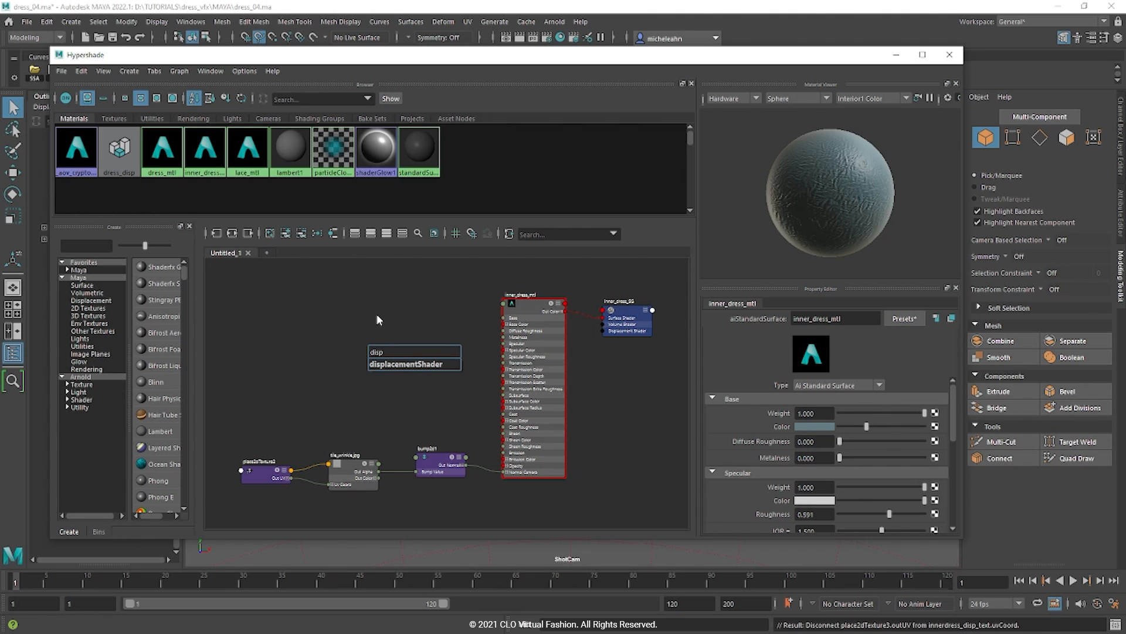
click(408, 364)
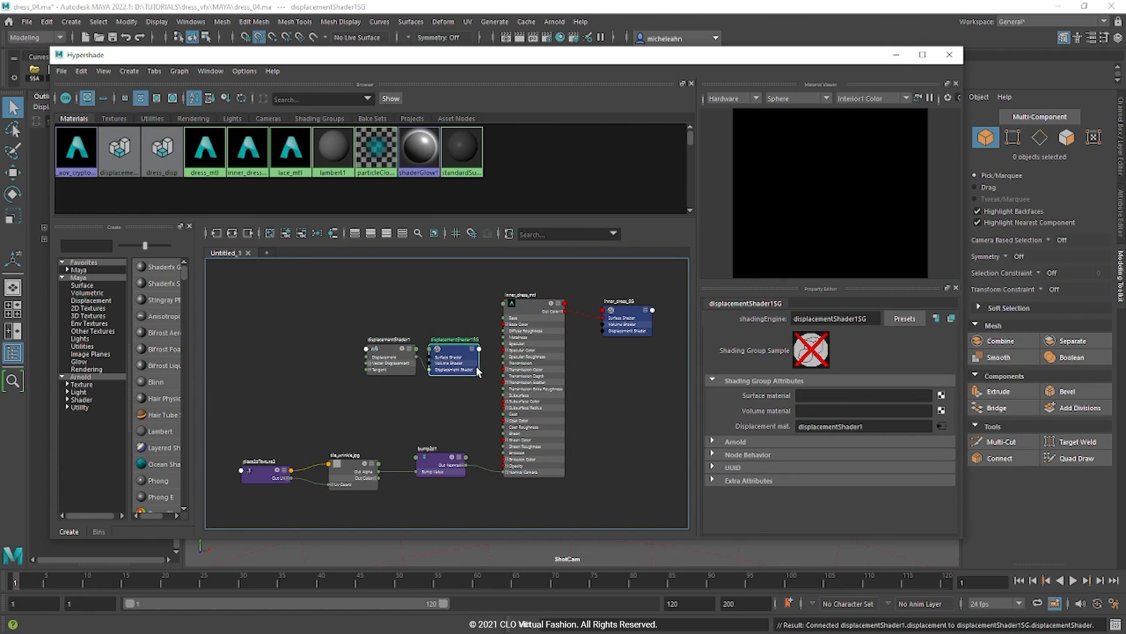
key(Delete)
click(392, 358)
drag(392, 358, 614, 416)
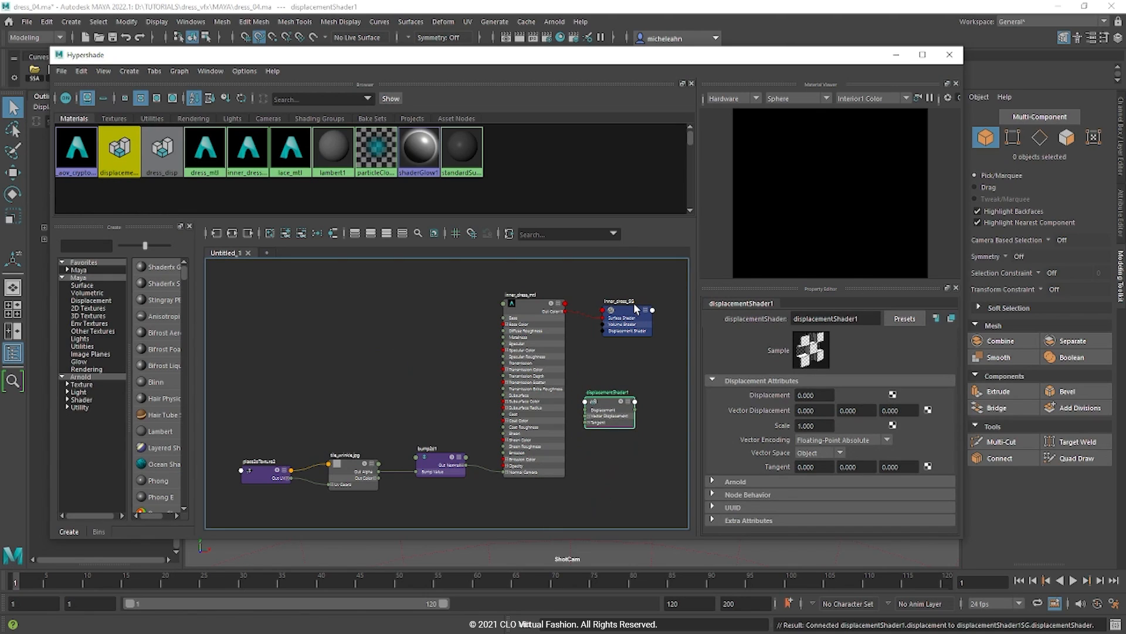
drag(625, 319, 648, 322)
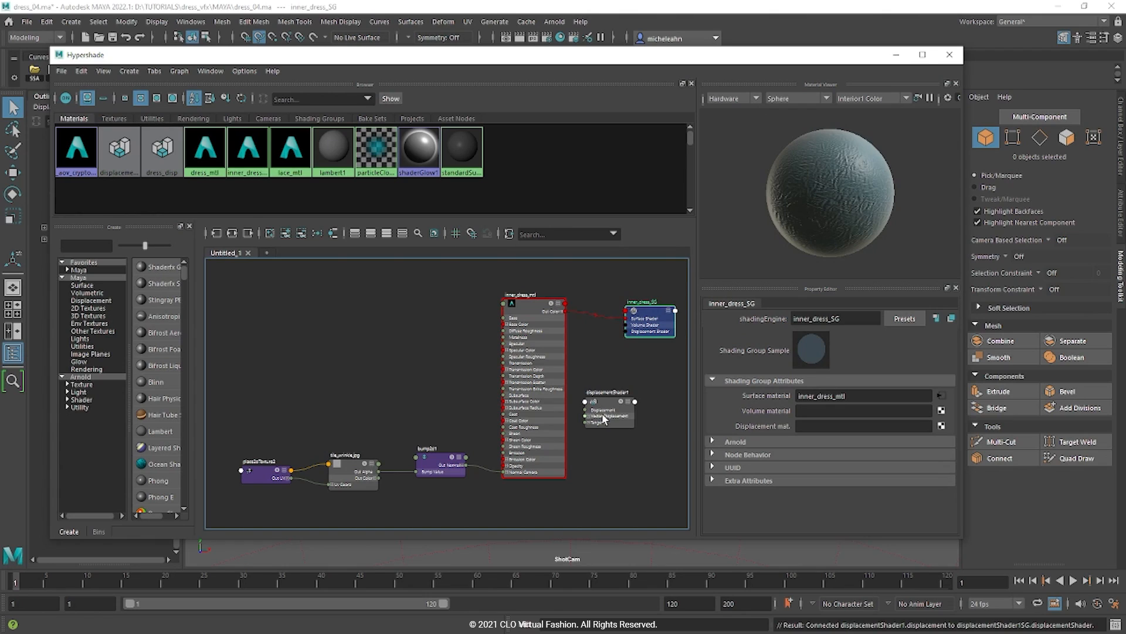
Step: Plug the shader into inner_dress_SG's displacement slot and rename it innerdress_disp
middle_drag(604, 418, 740, 427)
drag(621, 413, 543, 515)
alt+middle_drag(619, 485, 623, 441)
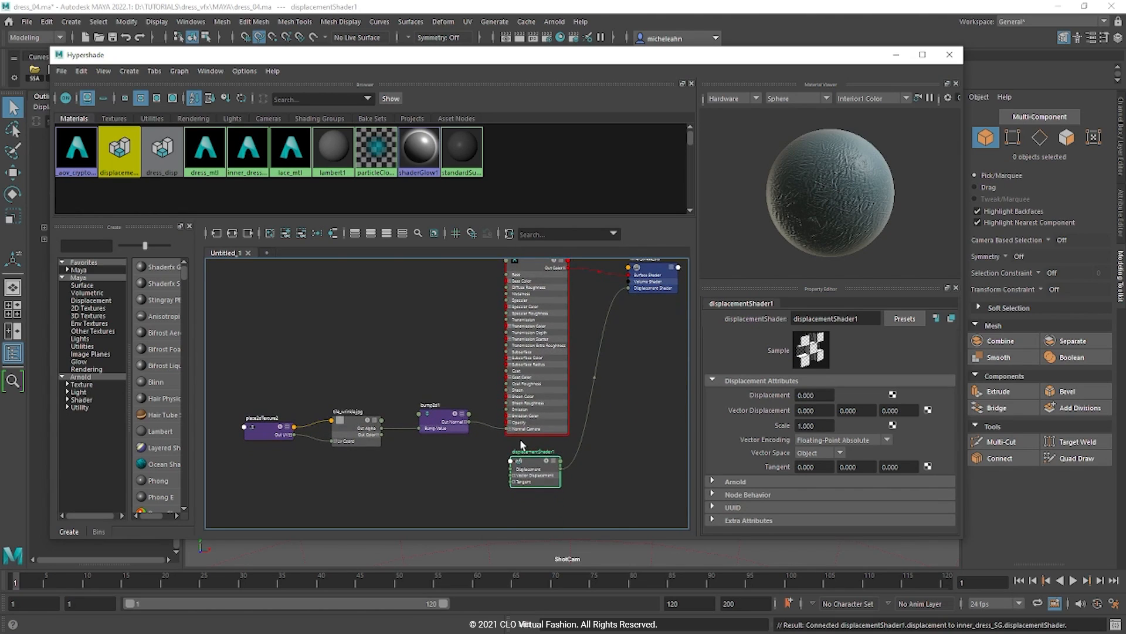
double_click(519, 453)
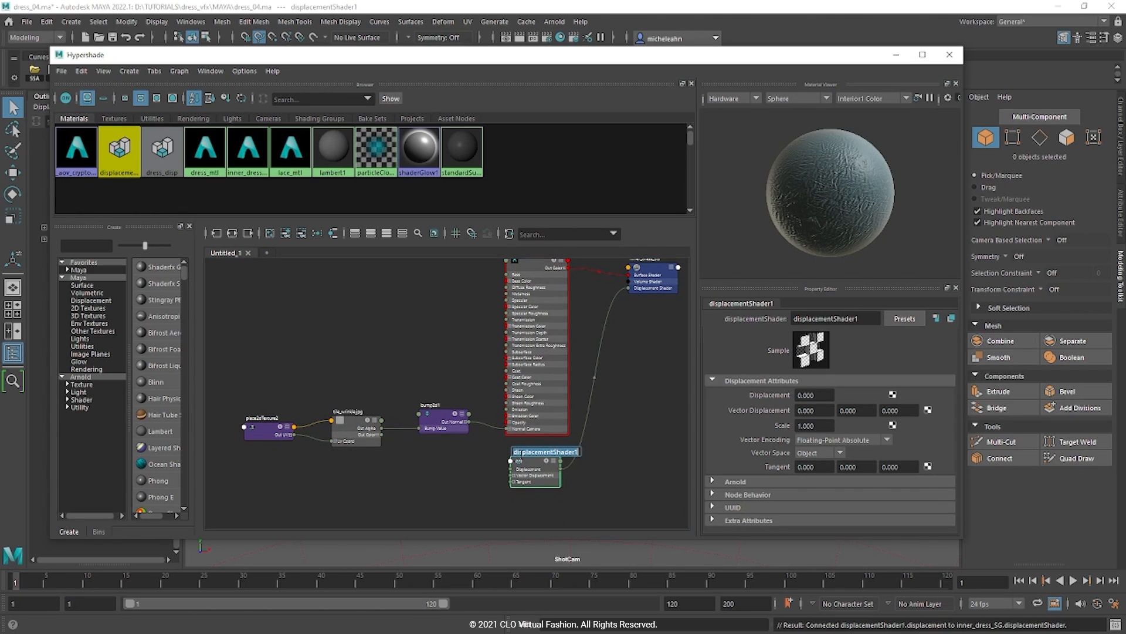
text(innerdress_disp)
key(Return)
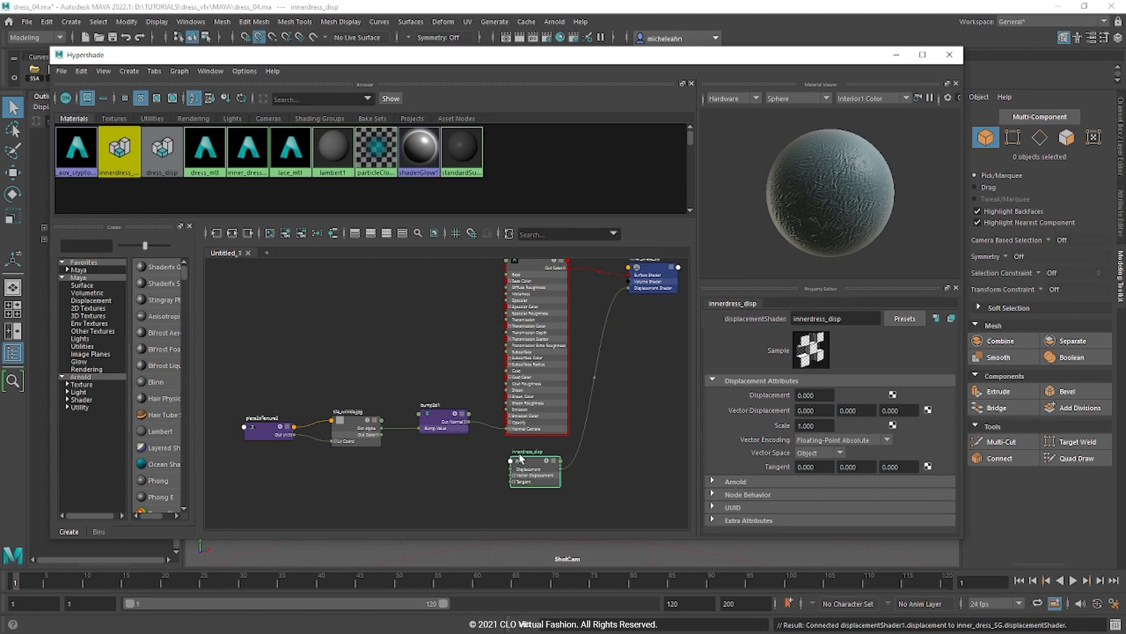
Step: Create a new file texture node in the graph and rename it innerdress_disp_txt
click(403, 498)
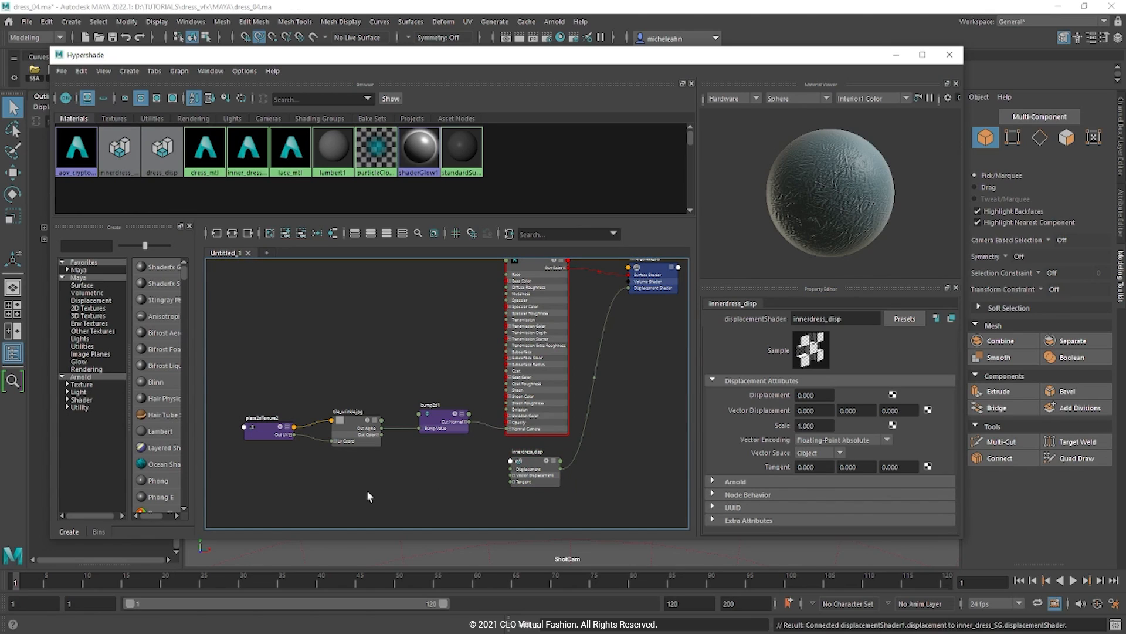
key(Tab)
text(file)
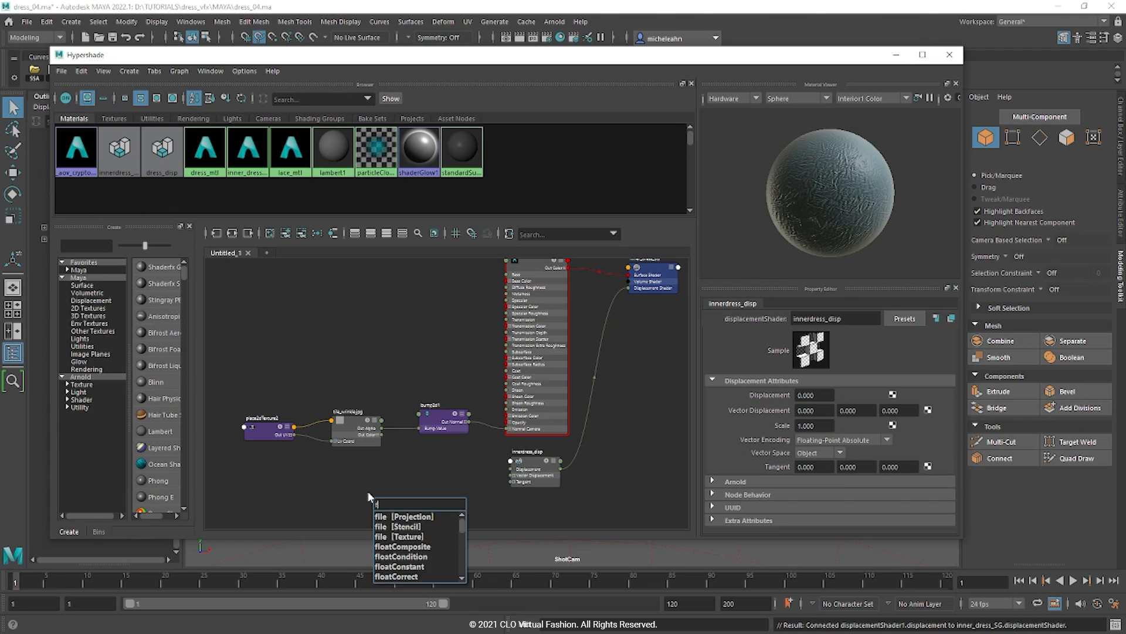
click(389, 536)
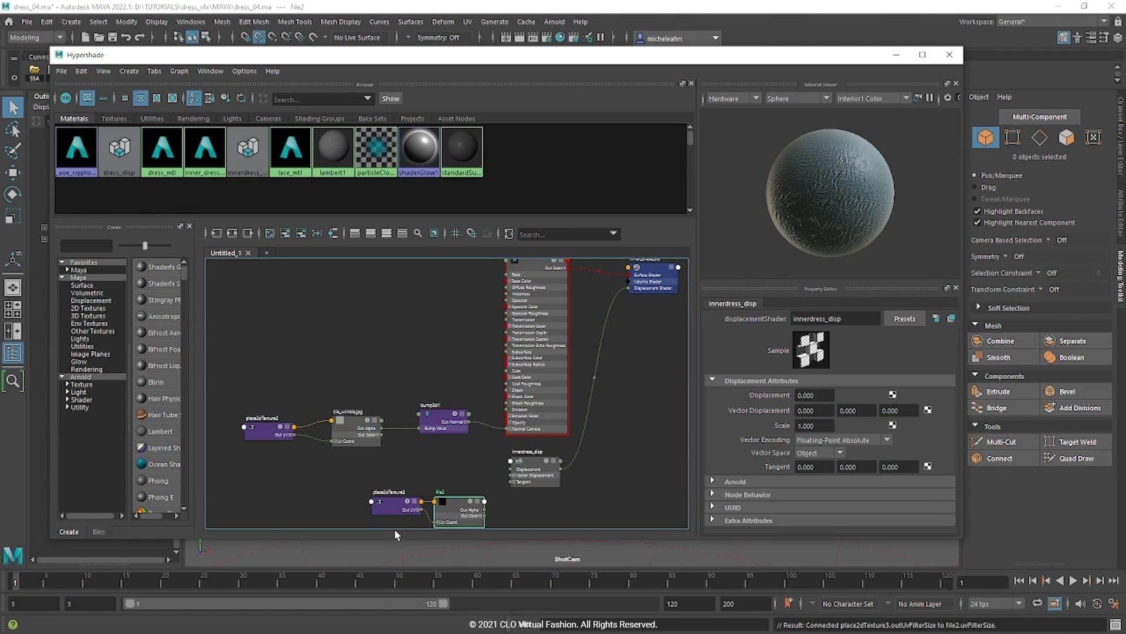
double_click(439, 468)
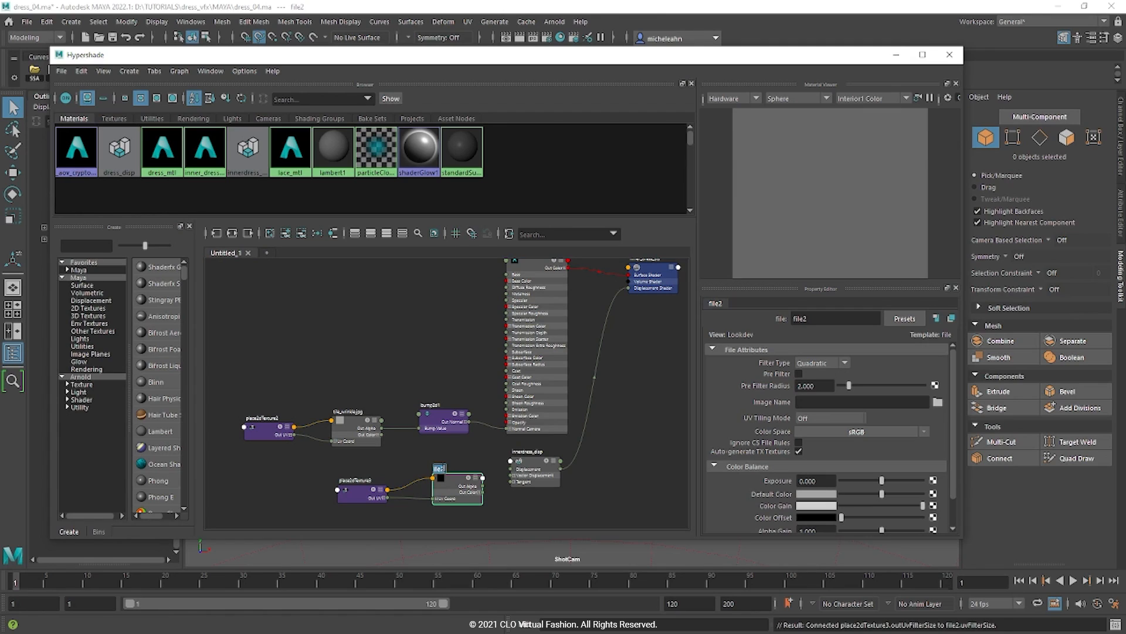
text(netdress_disp_txt)
key(Return)
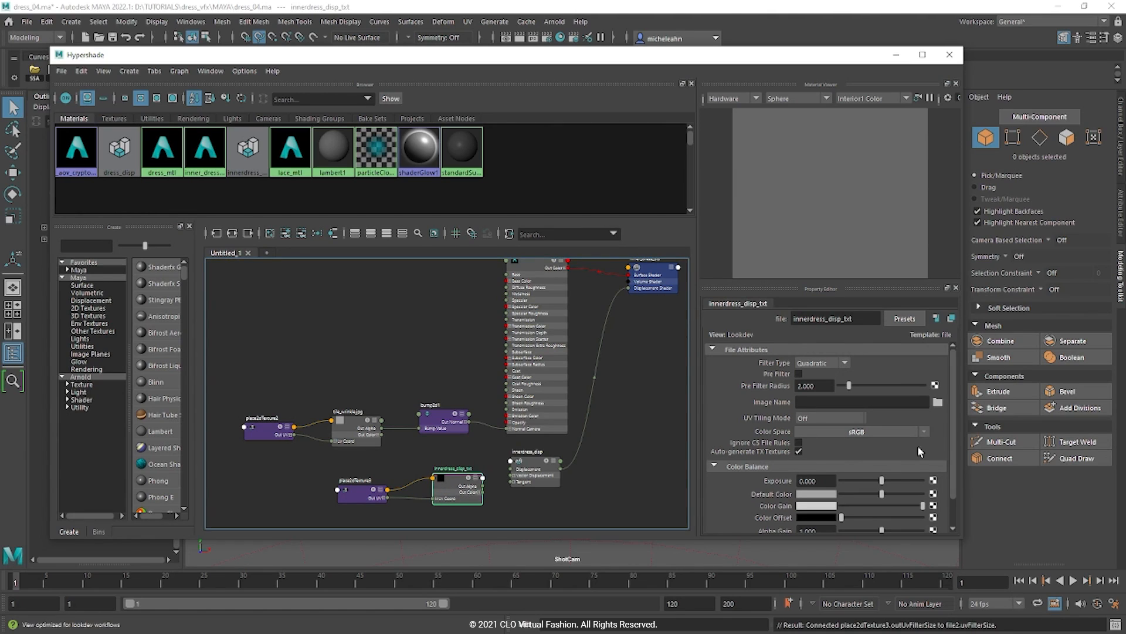
Step: Load zbrush_displacement/dress_retopo-DM1001_copy.exr as the innerdress_disp_txt image
click(938, 403)
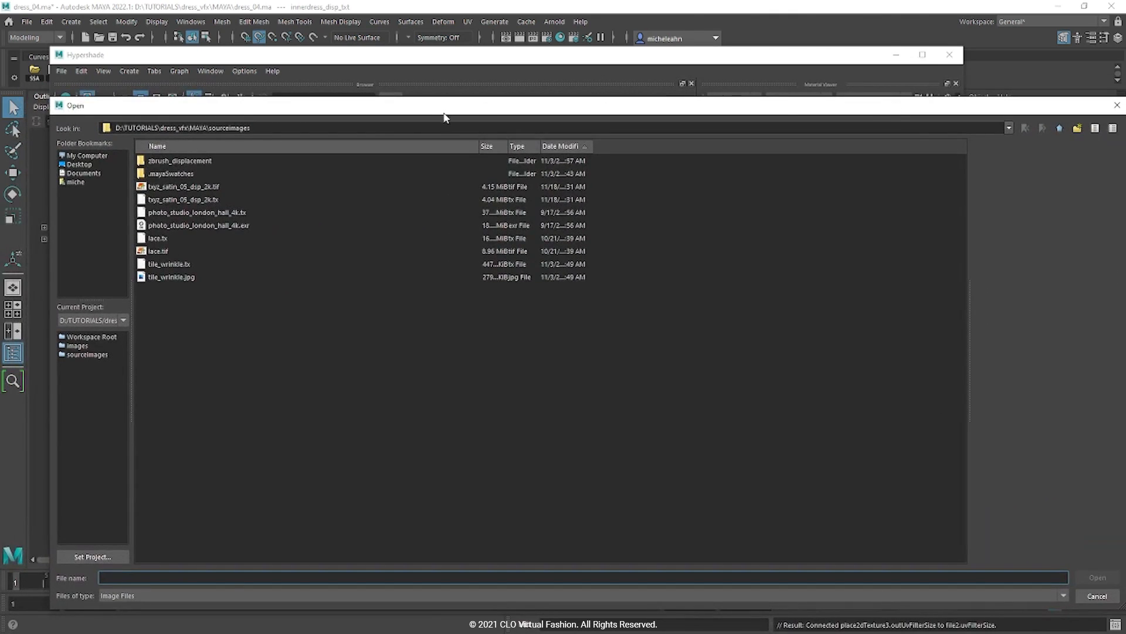
double_click(226, 160)
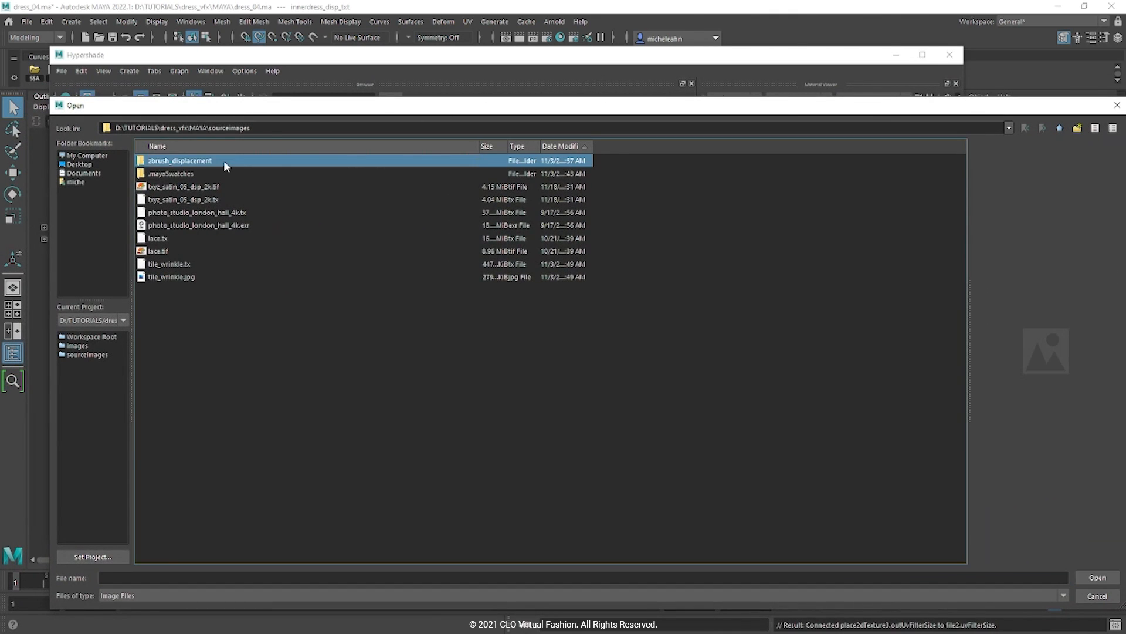
click(223, 160)
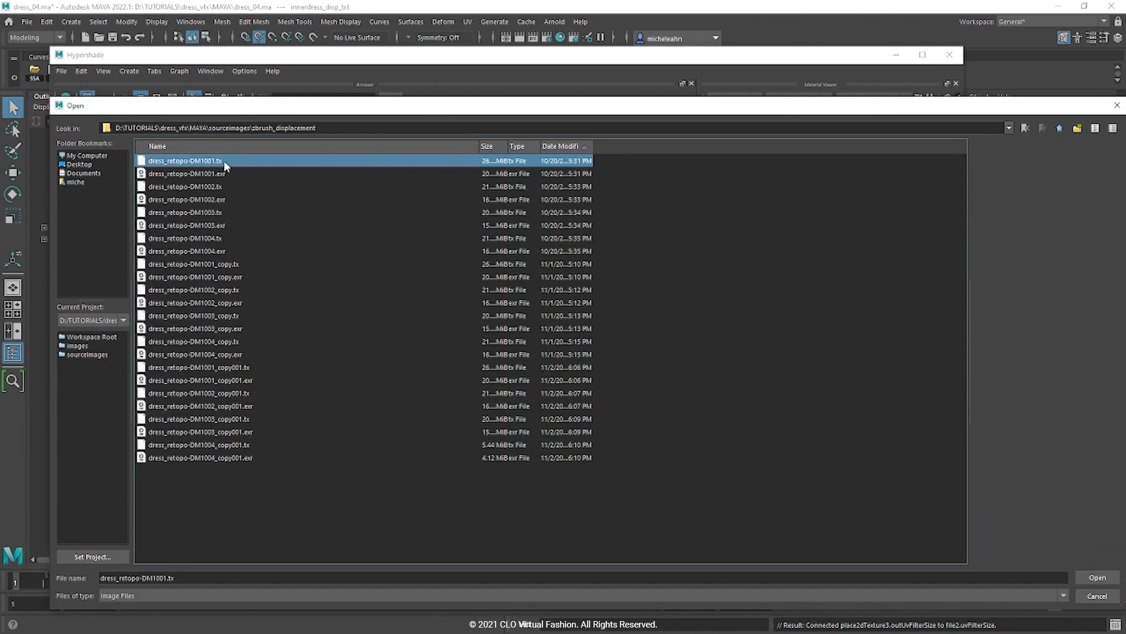
click(235, 277)
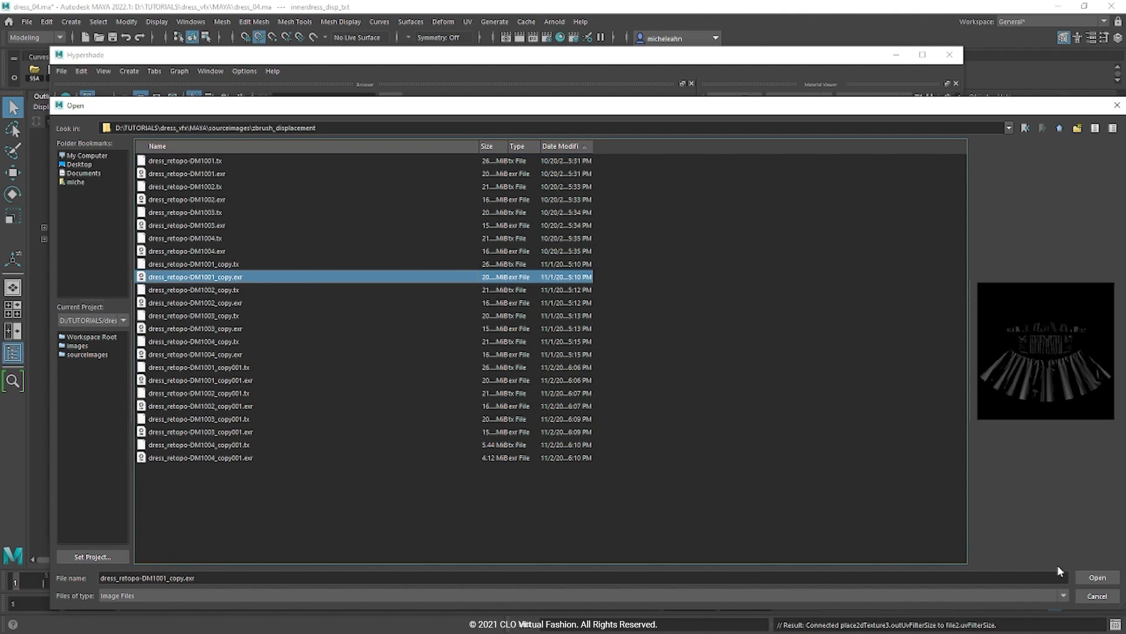
click(1091, 578)
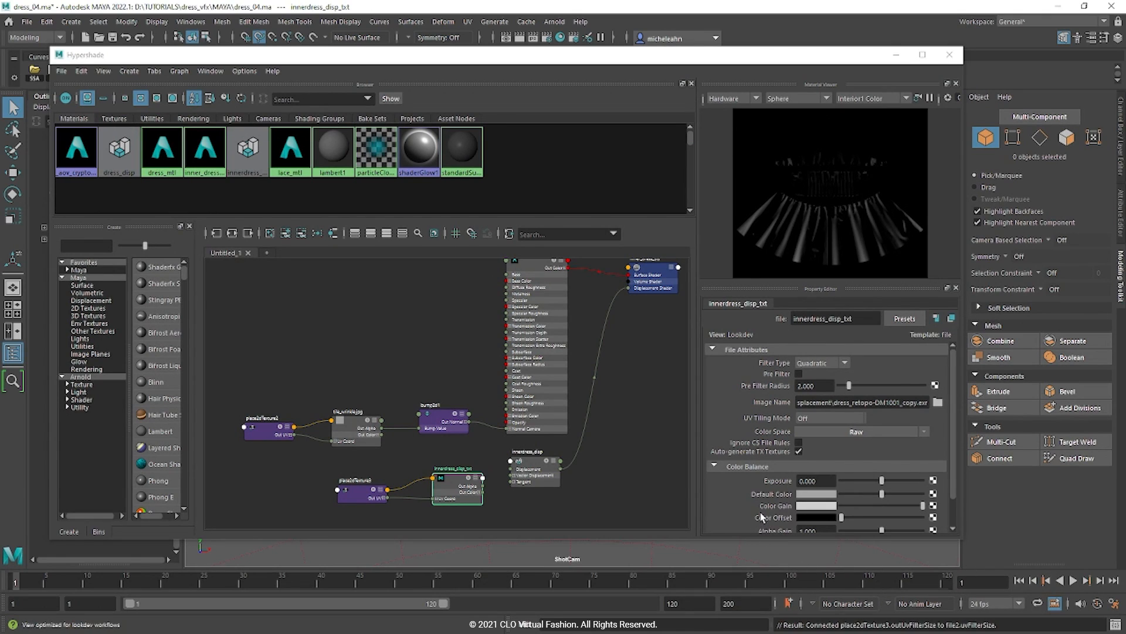
Step: Switch innerdress_disp_txt's UV Tiling Mode to UDIM (Mari), then select the innerdress_disp node
click(830, 418)
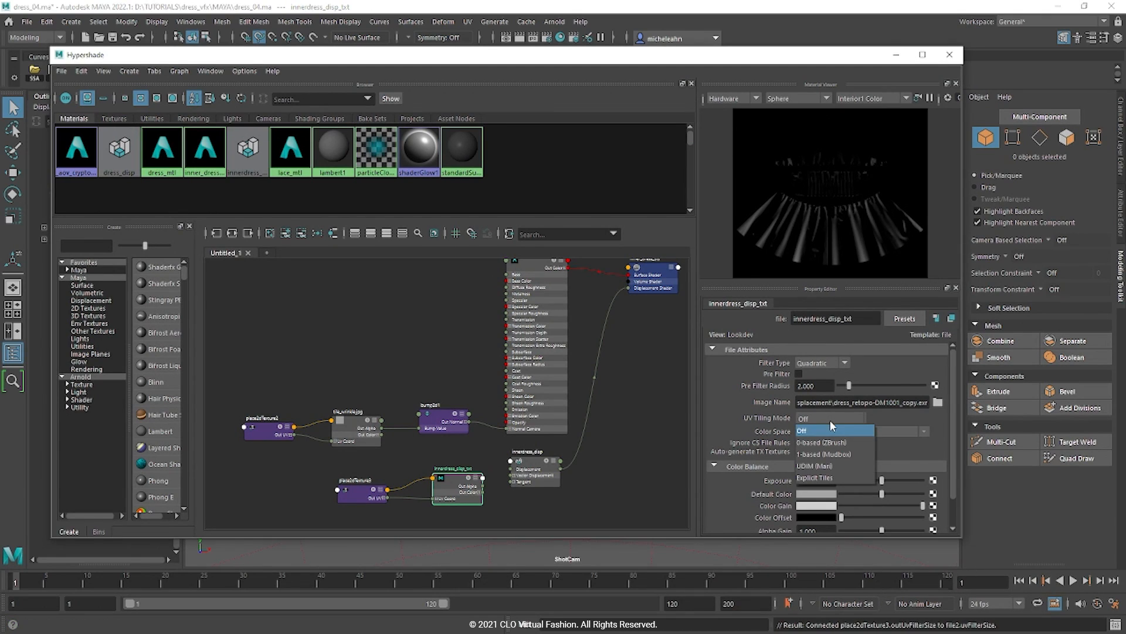
click(840, 465)
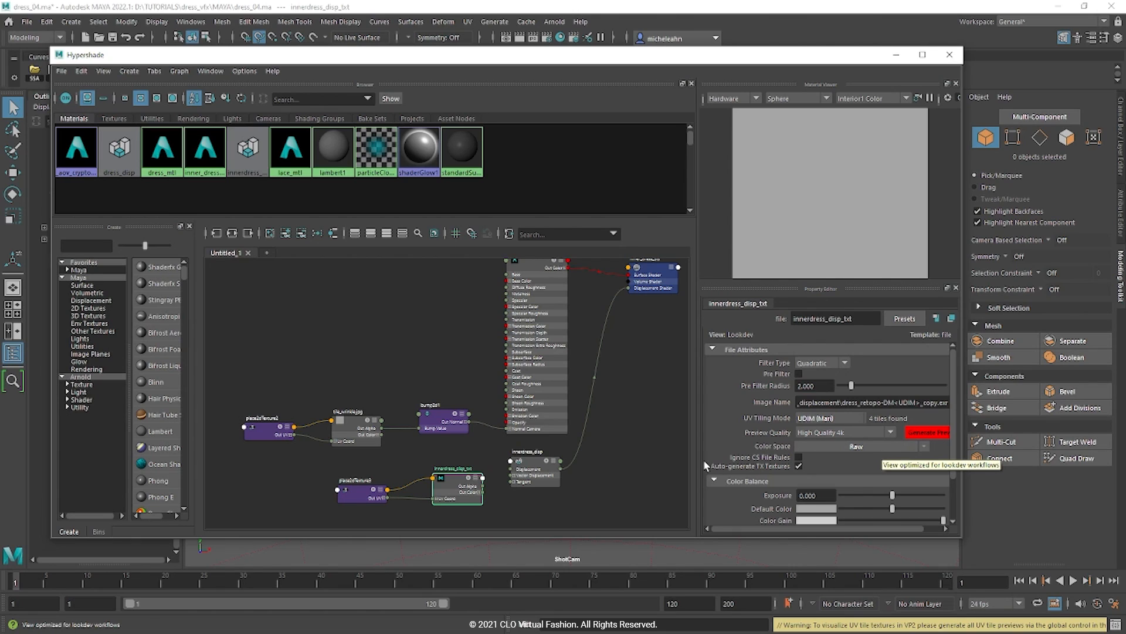
click(537, 472)
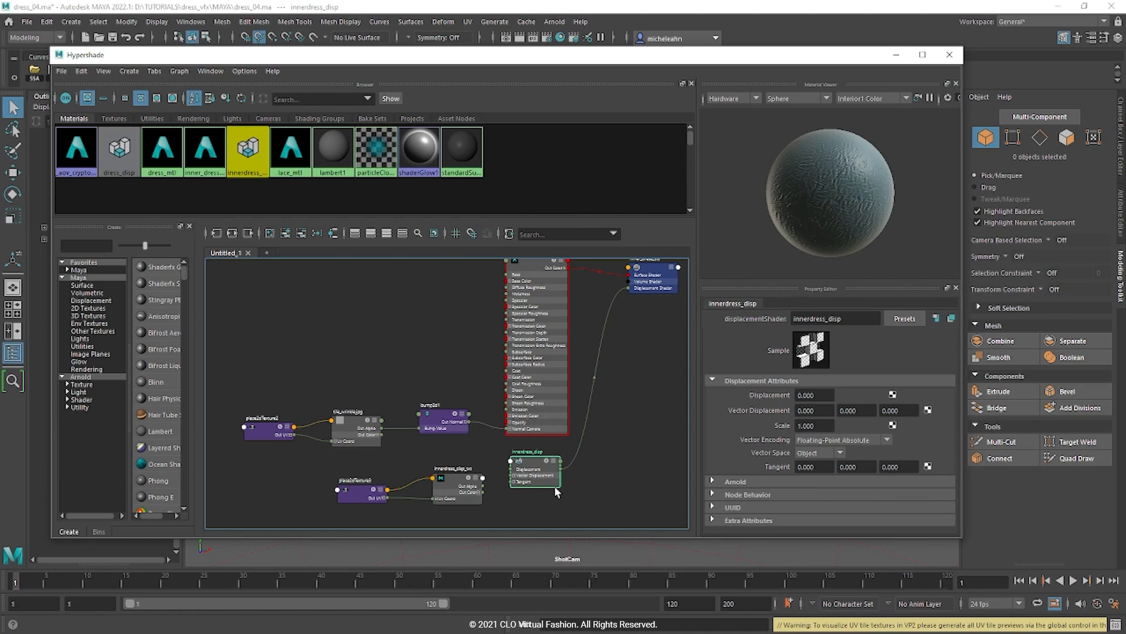
Step: Connect innerdress_disp_txt to innerdress_disp's Displacement and move the texture and place2dTexture3 nodes up
middle_drag(557, 475, 751, 395)
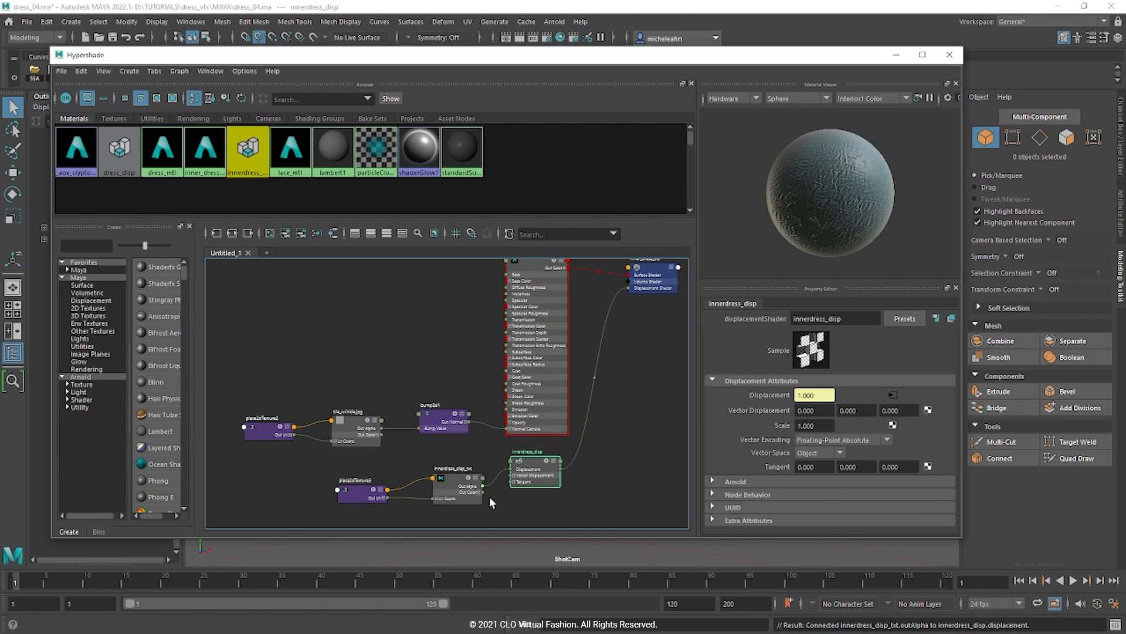
drag(465, 497, 468, 488)
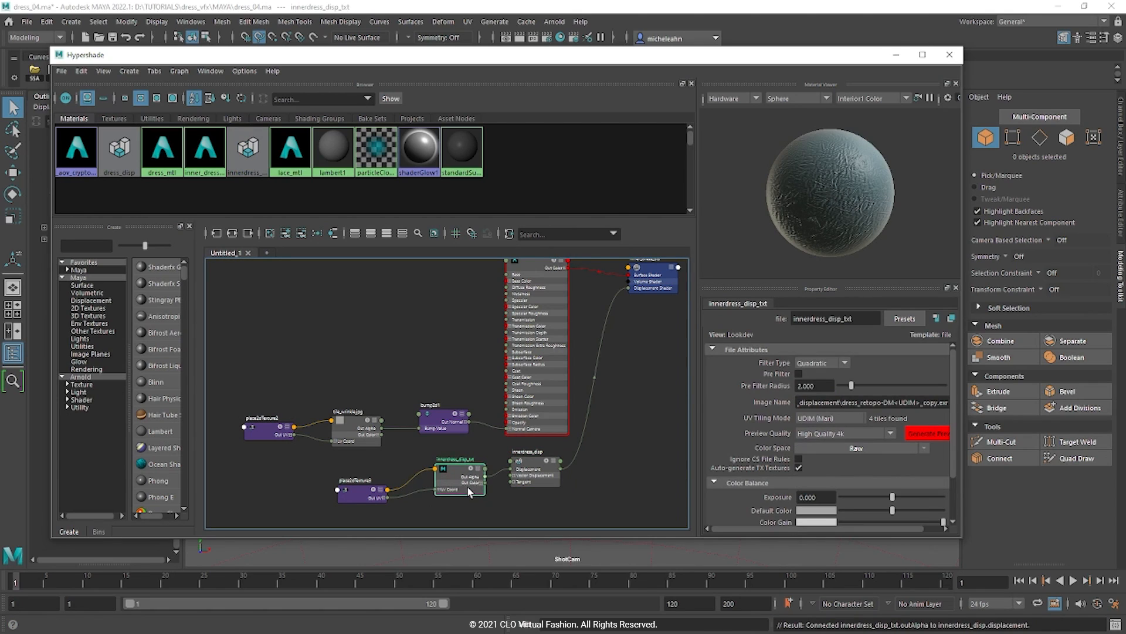
drag(370, 492, 368, 481)
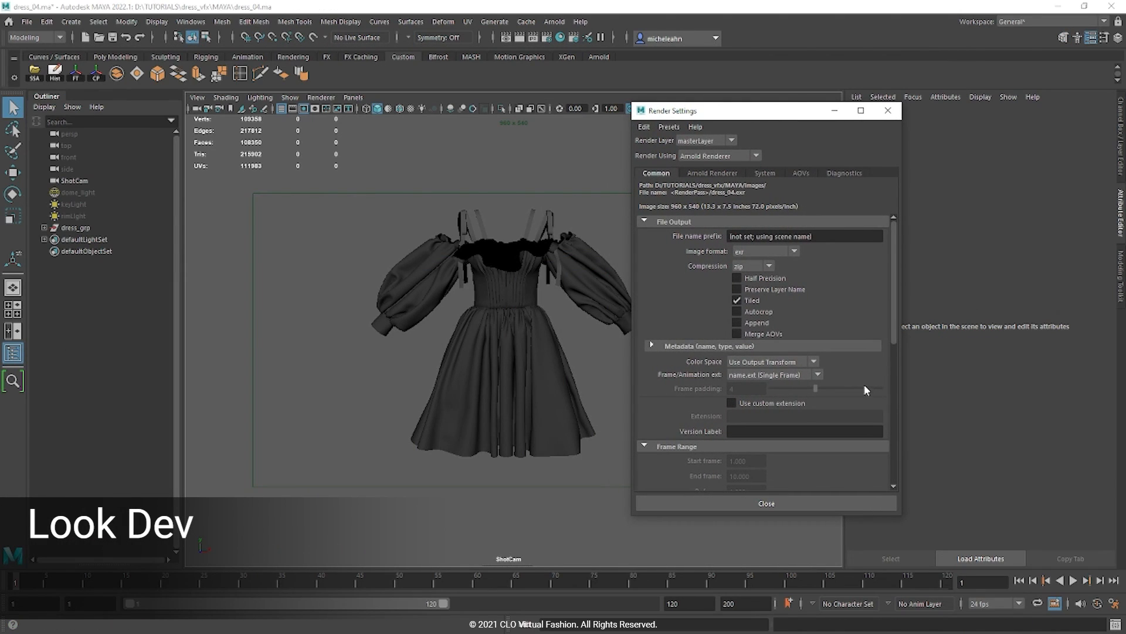
Step: Choose the HD_540 (960 x 540) image size preset in Render Settings, then close it
scroll(858, 381, down, 5)
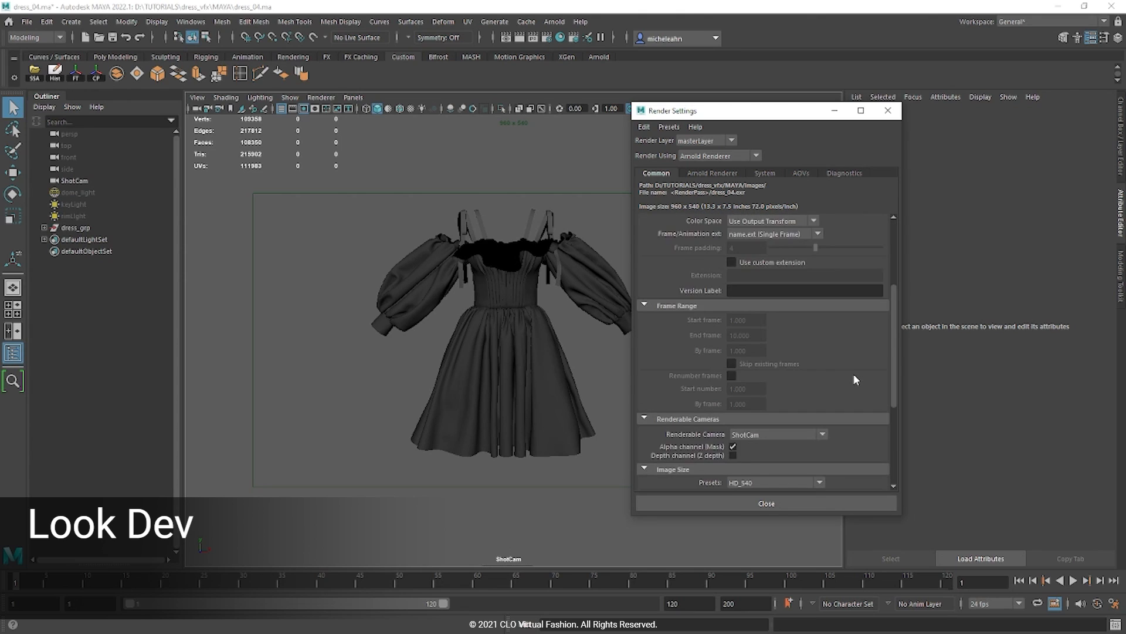
scroll(854, 379, down, 3)
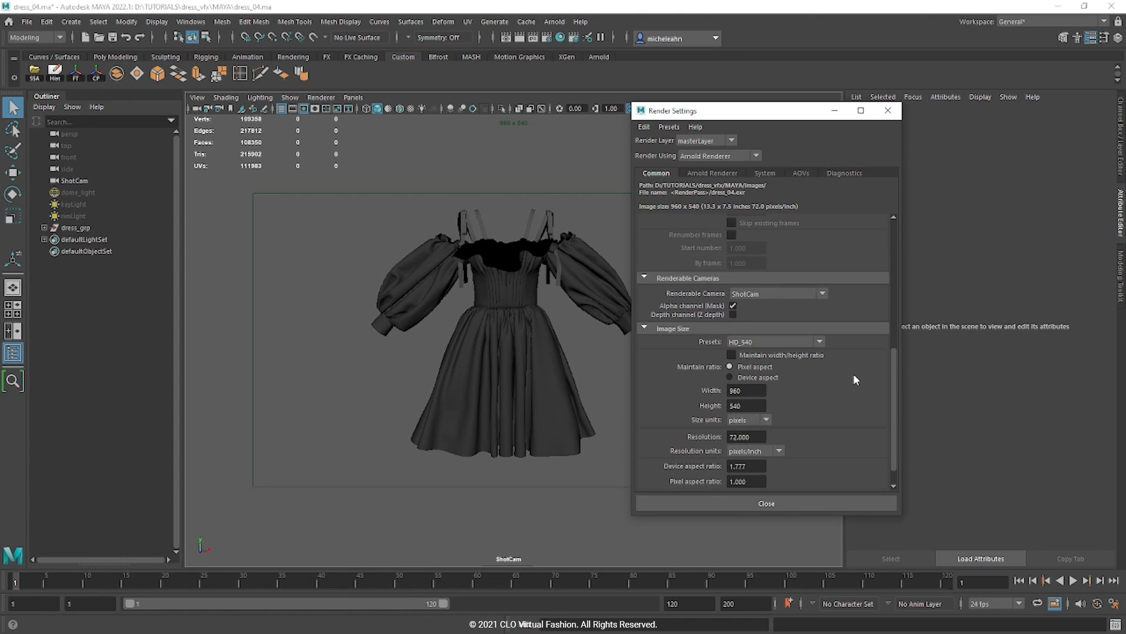
click(787, 345)
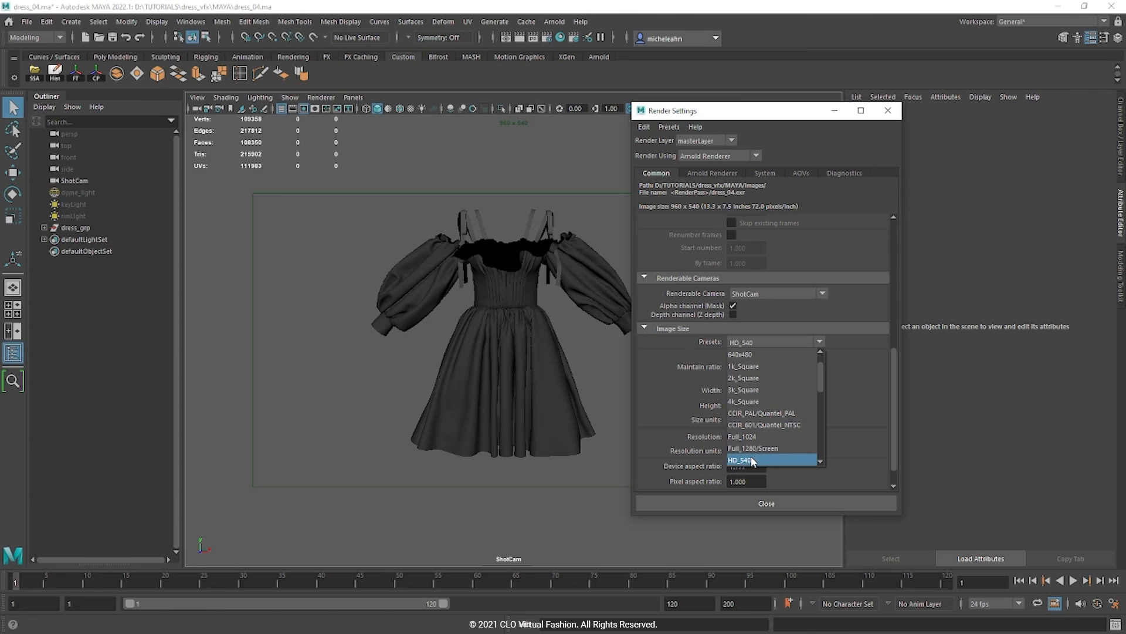
scroll(752, 460, down, 1)
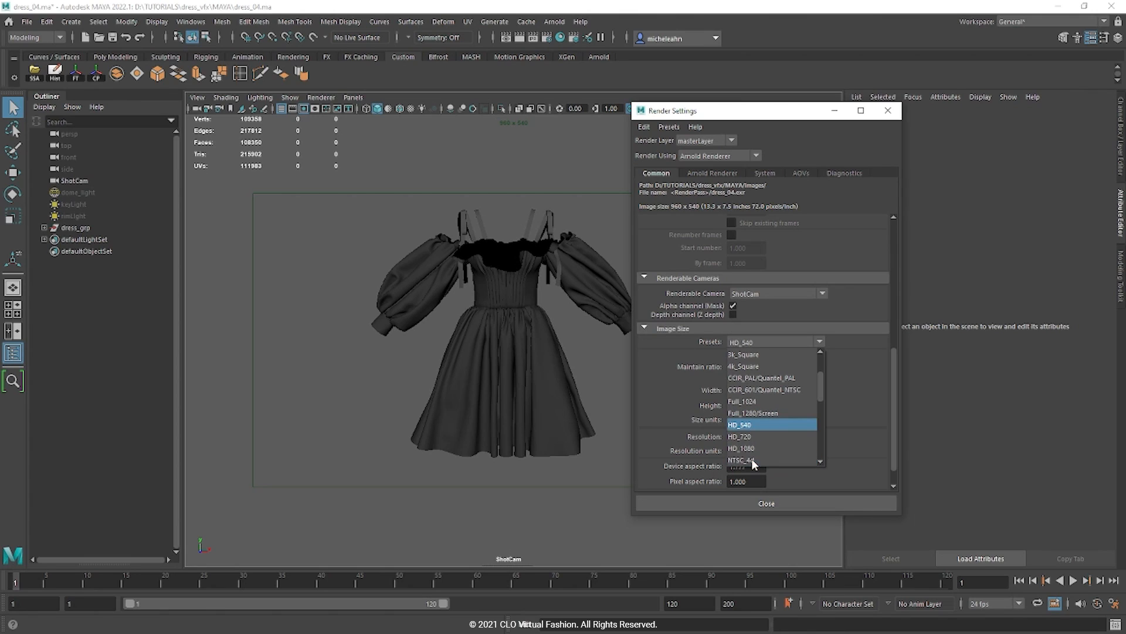
click(762, 424)
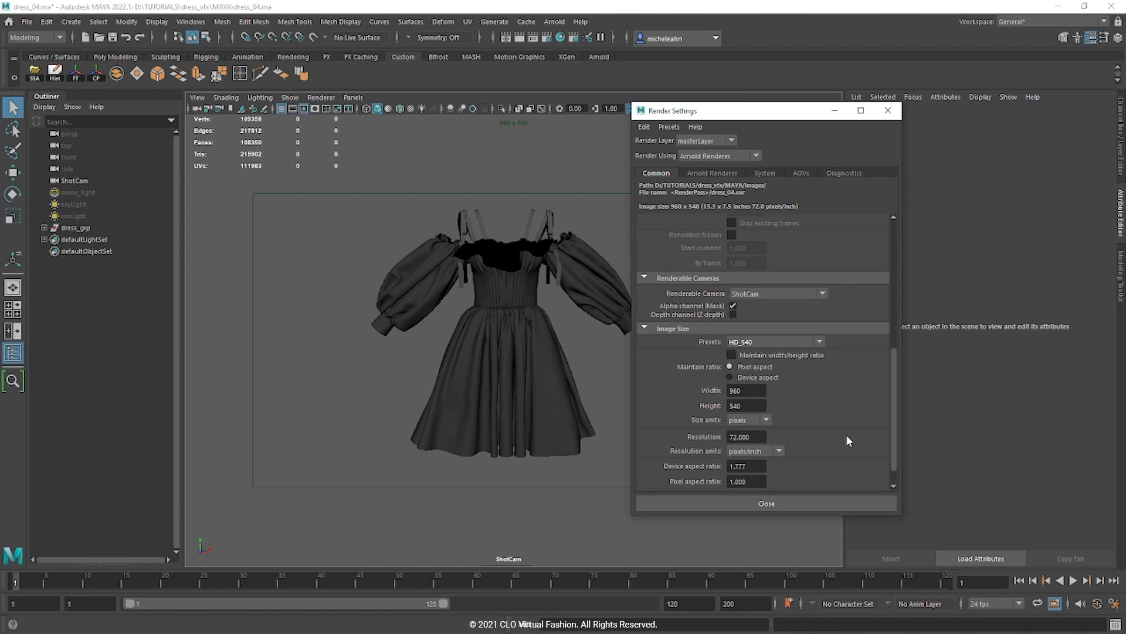
click(820, 342)
click(756, 448)
click(793, 344)
click(761, 425)
click(812, 503)
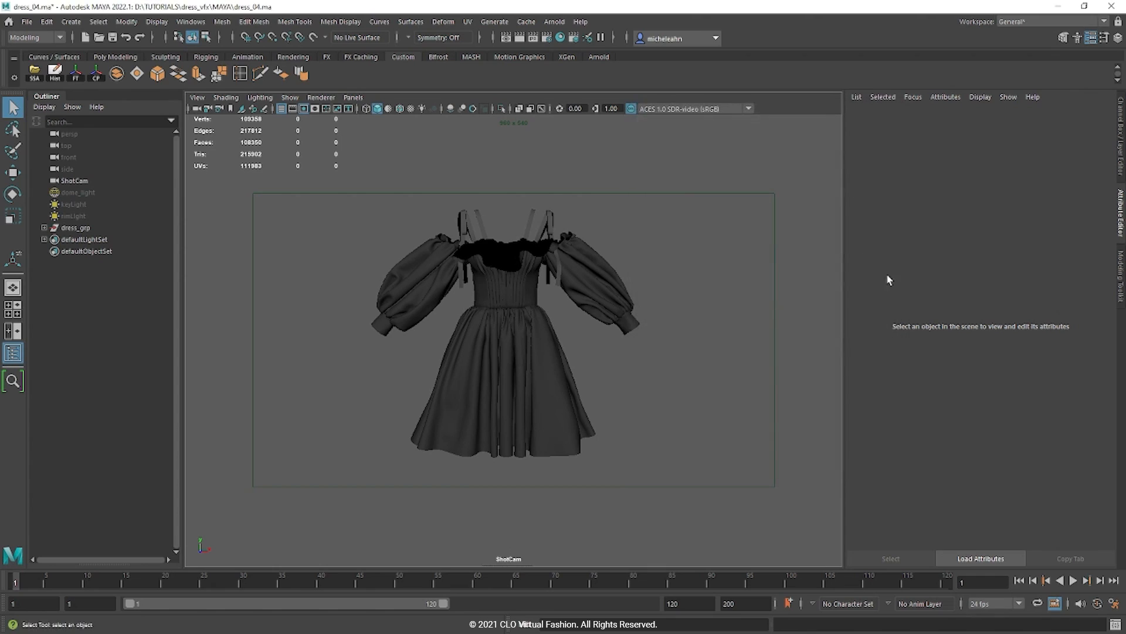
Step: Open the Arnold RenderView, move it aside, and start then stop a test render
click(555, 21)
click(591, 56)
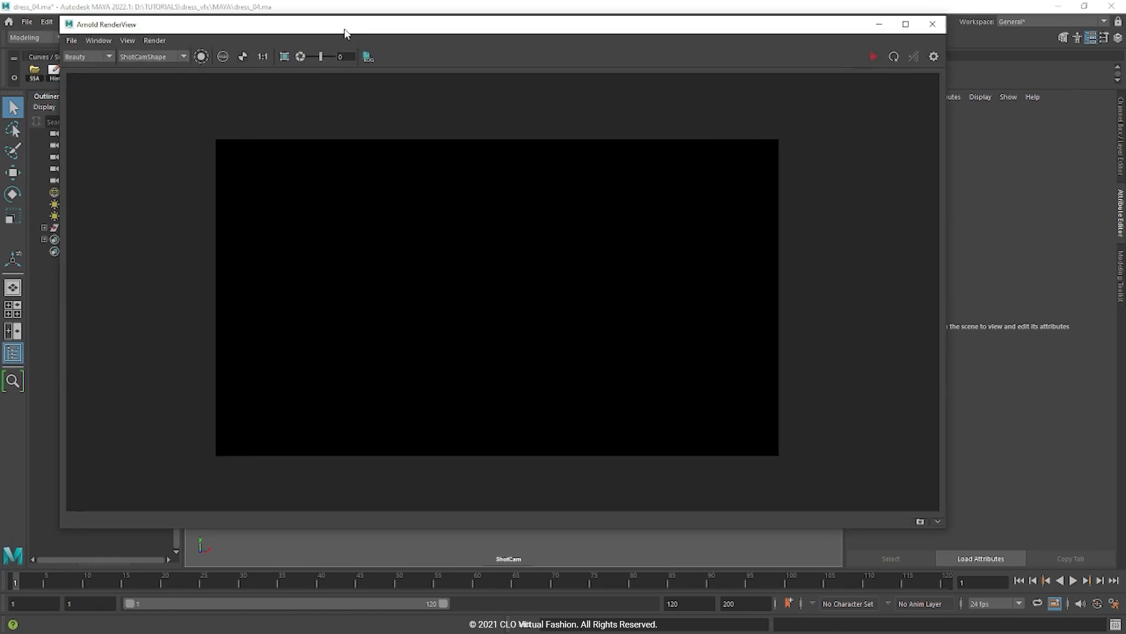
drag(344, 29, 399, 94)
click(928, 121)
click(927, 121)
Step: Select the dome_light, resize the RenderView, and start the interactive Arnold render
click(69, 196)
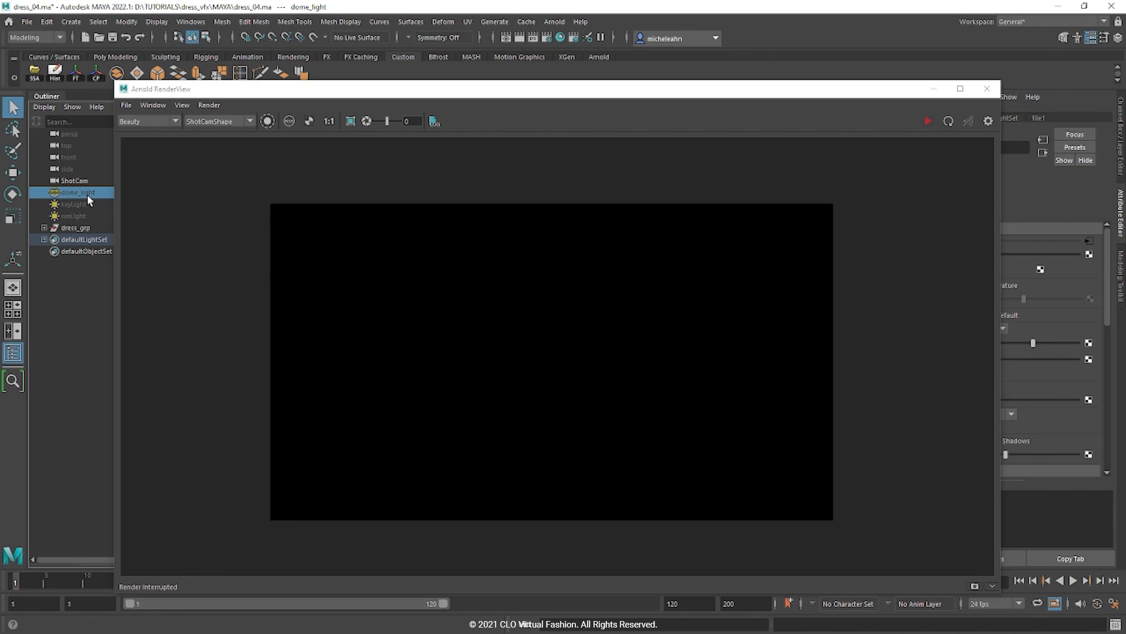
drag(109, 87, 205, 94)
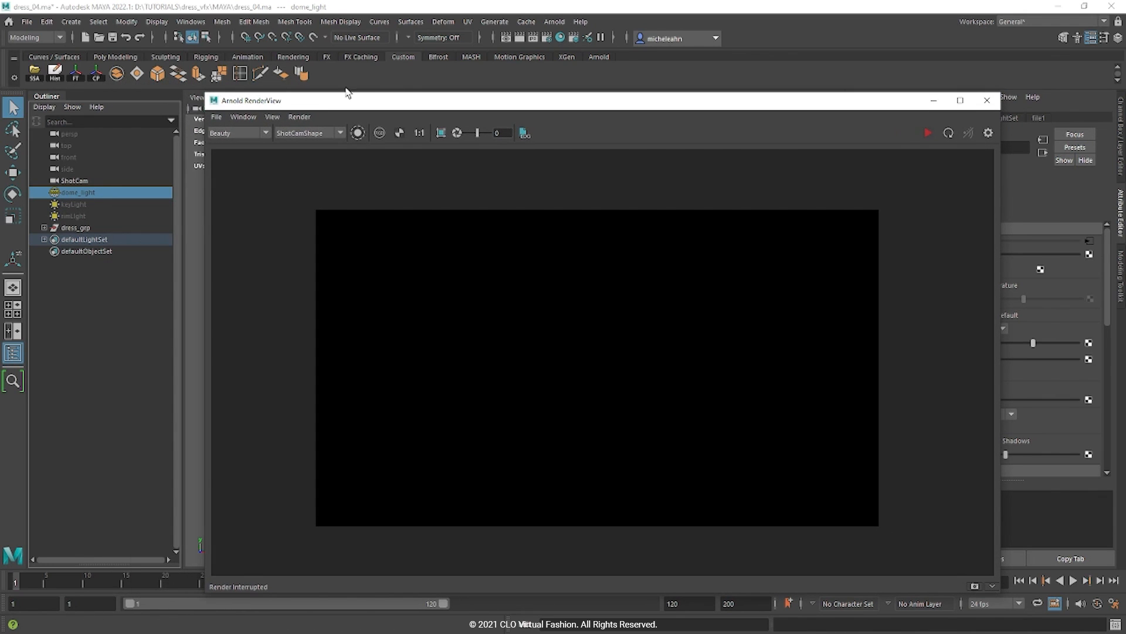
click(551, 22)
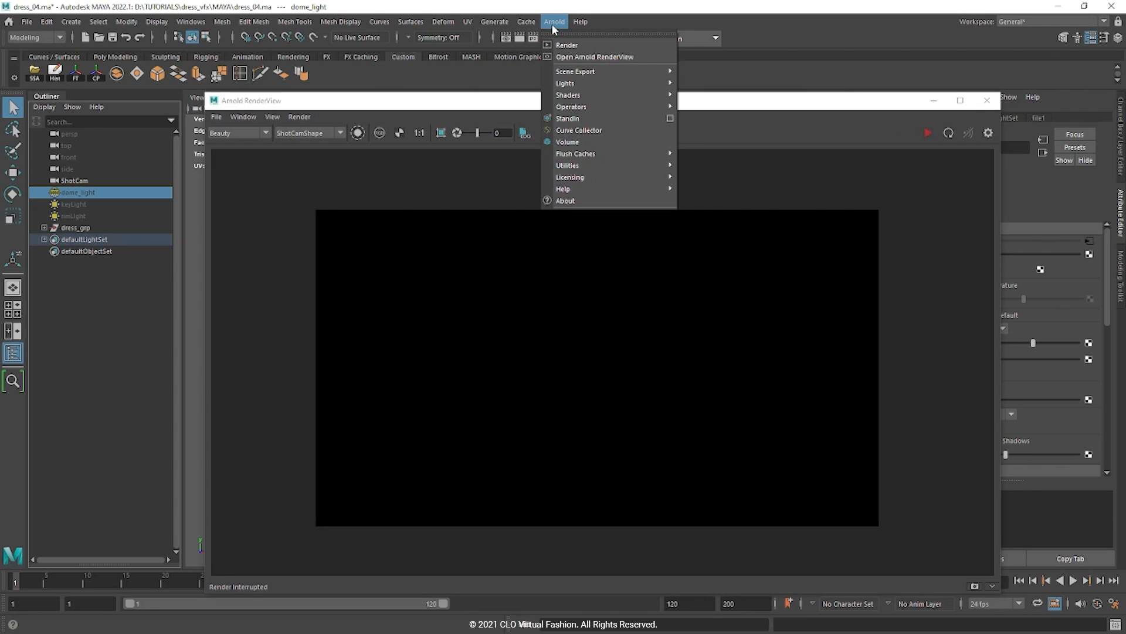
mouse_move(567, 86)
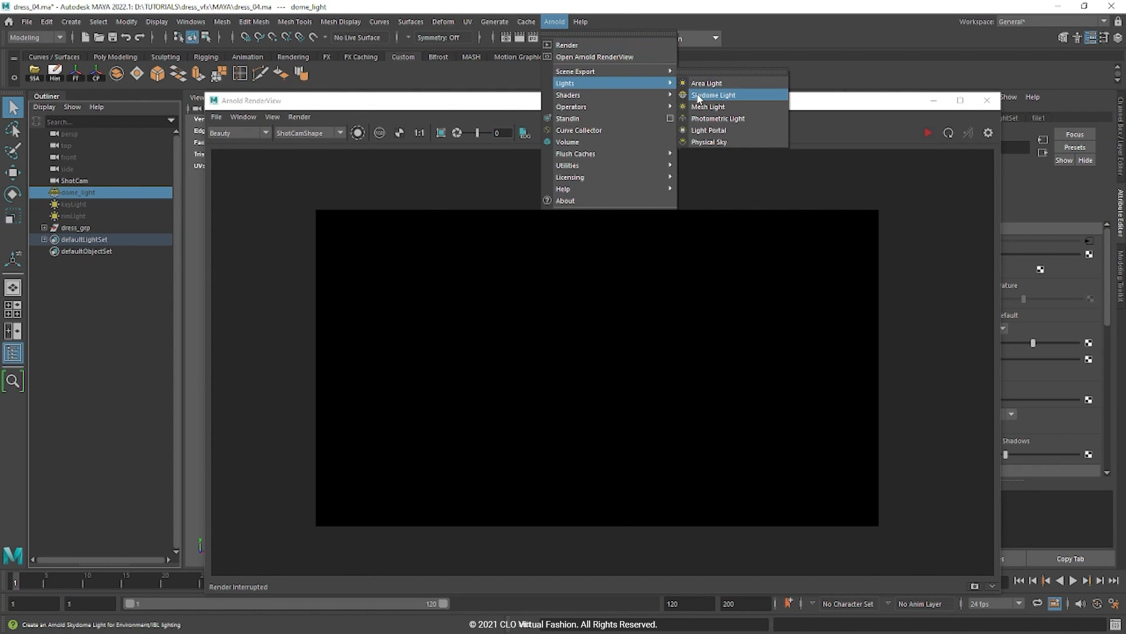
click(97, 192)
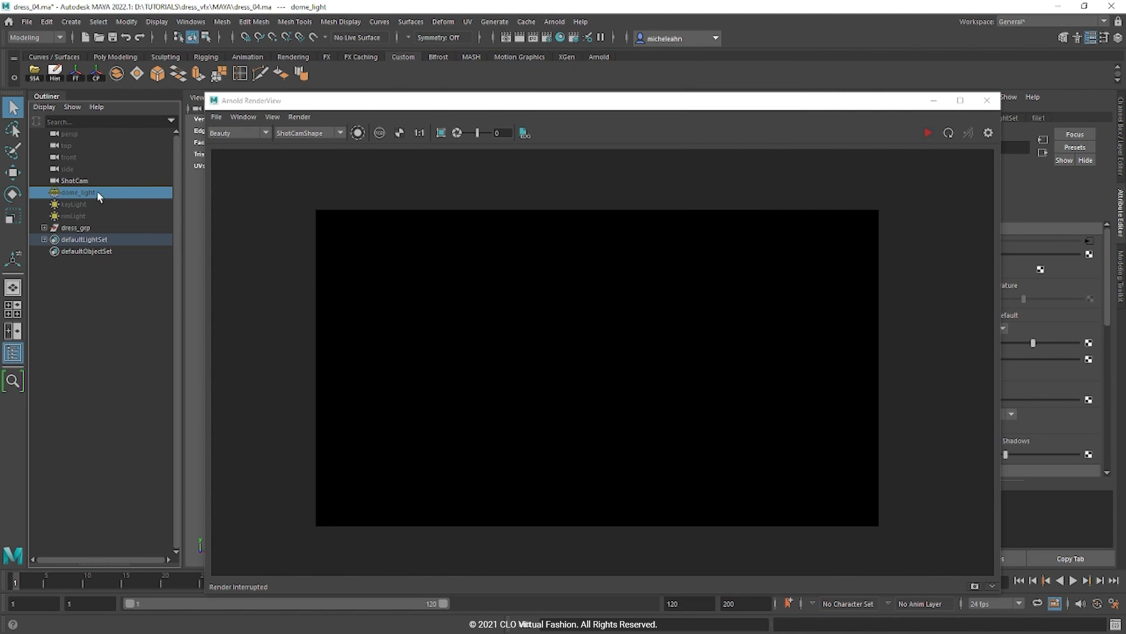
click(928, 134)
Step: Select the dress mesh and set its displacement Height to 1.0 in the Attribute Editor
drag(847, 107, 724, 348)
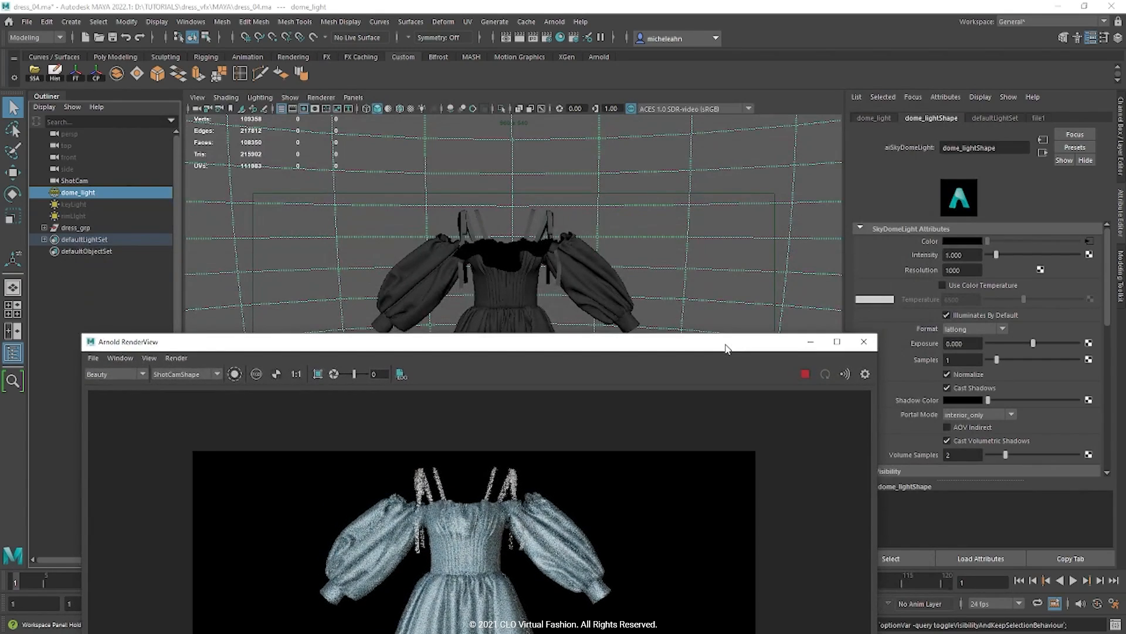
click(516, 303)
drag(548, 339, 541, 80)
drag(954, 365, 1063, 372)
text(1)
key(Return)
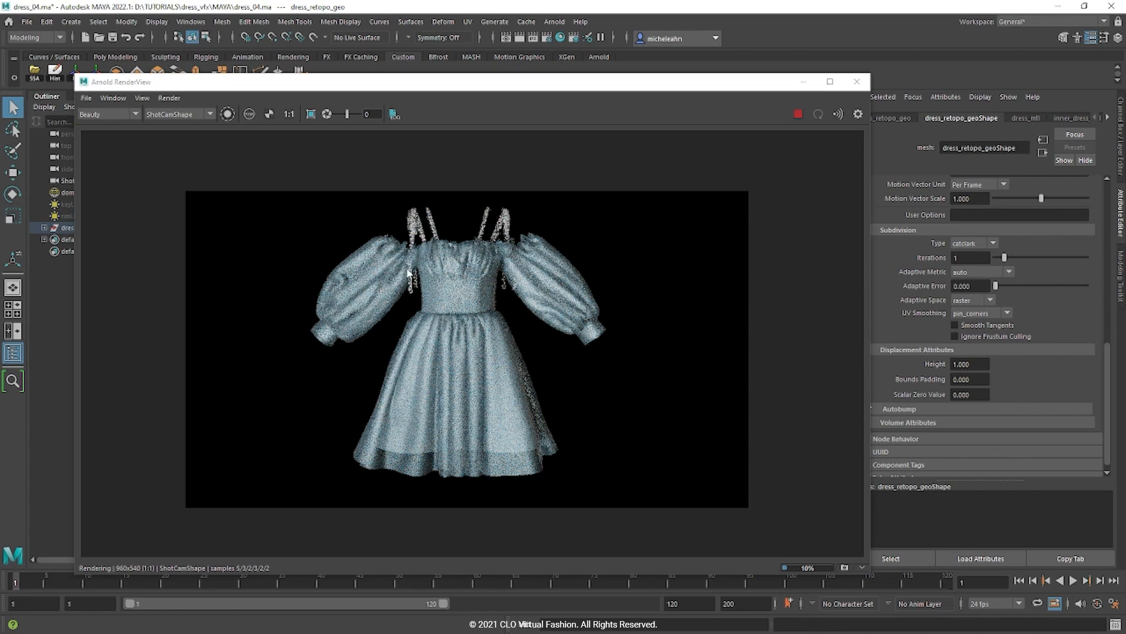
Step: Lower the dress mesh's displacement Height to 0.5, then to 0.2
click(973, 364)
key(BackSpace)
text(.5)
key(Return)
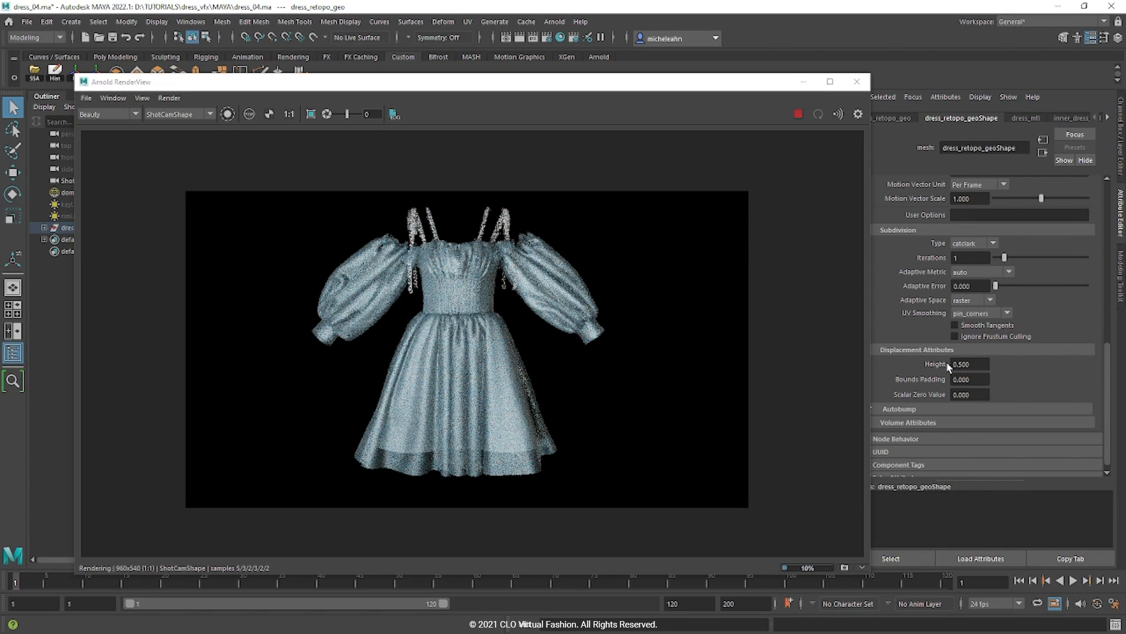
drag(972, 365, 964, 368)
text(2)
key(Return)
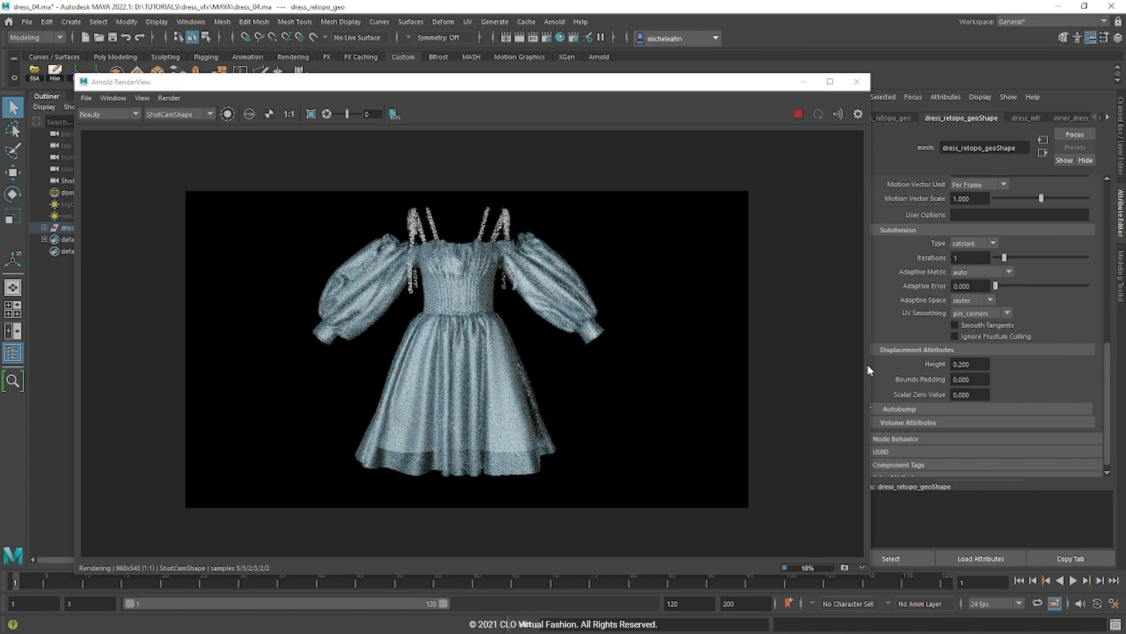
drag(419, 85, 497, 85)
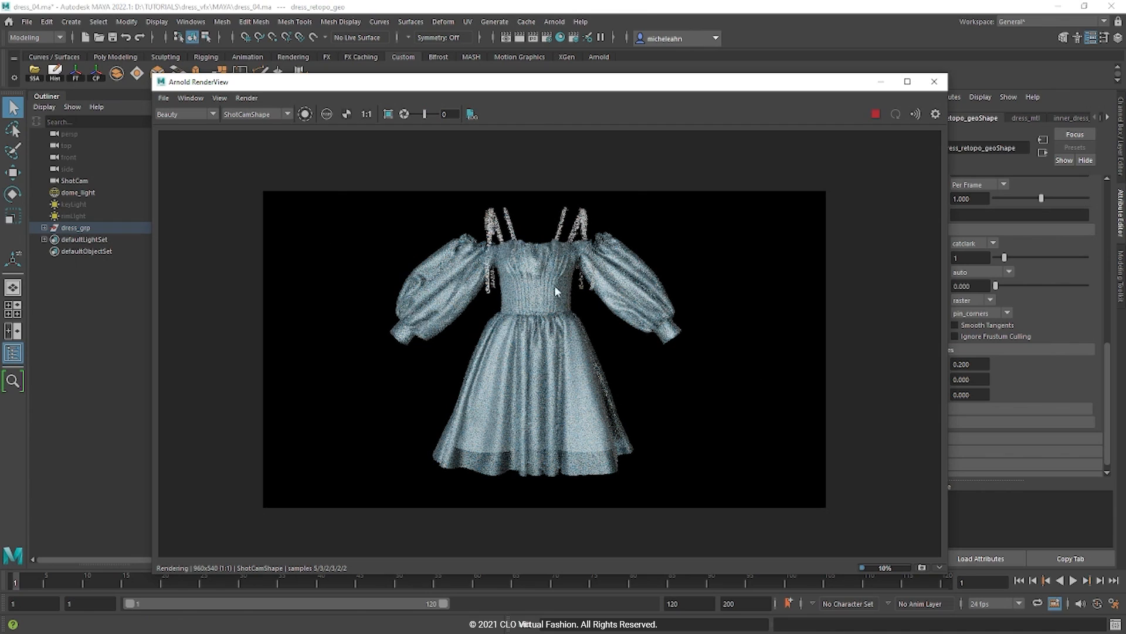
click(876, 114)
click(93, 193)
key(h)
click(88, 204)
click(554, 22)
mouse_move(581, 83)
key(Escape)
key(h)
click(877, 114)
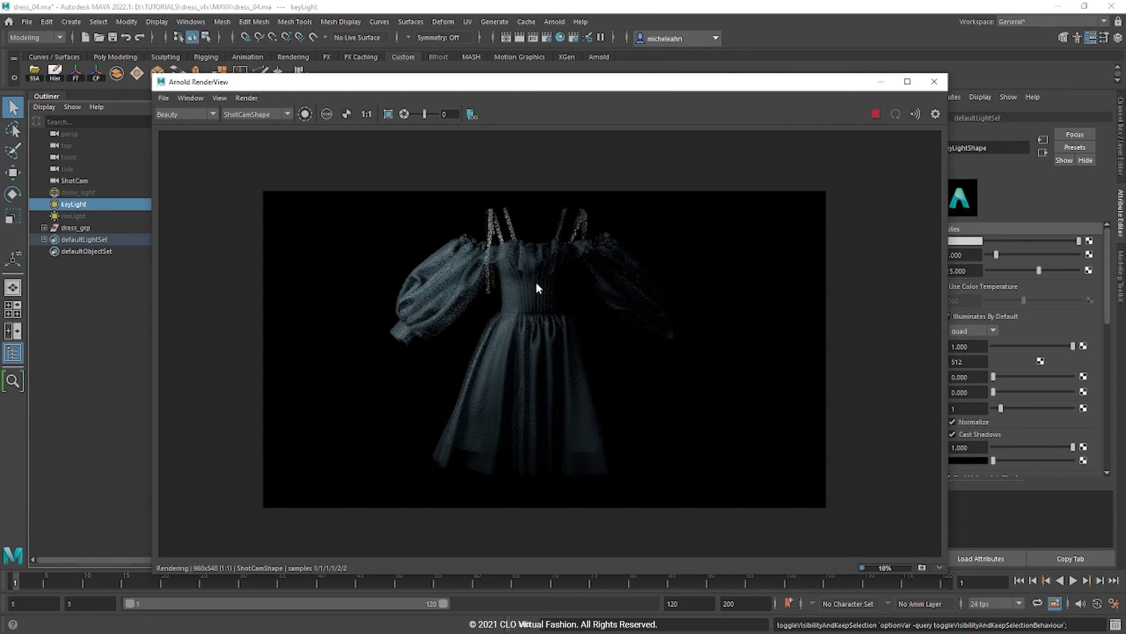
click(76, 217)
click(86, 194)
key(h)
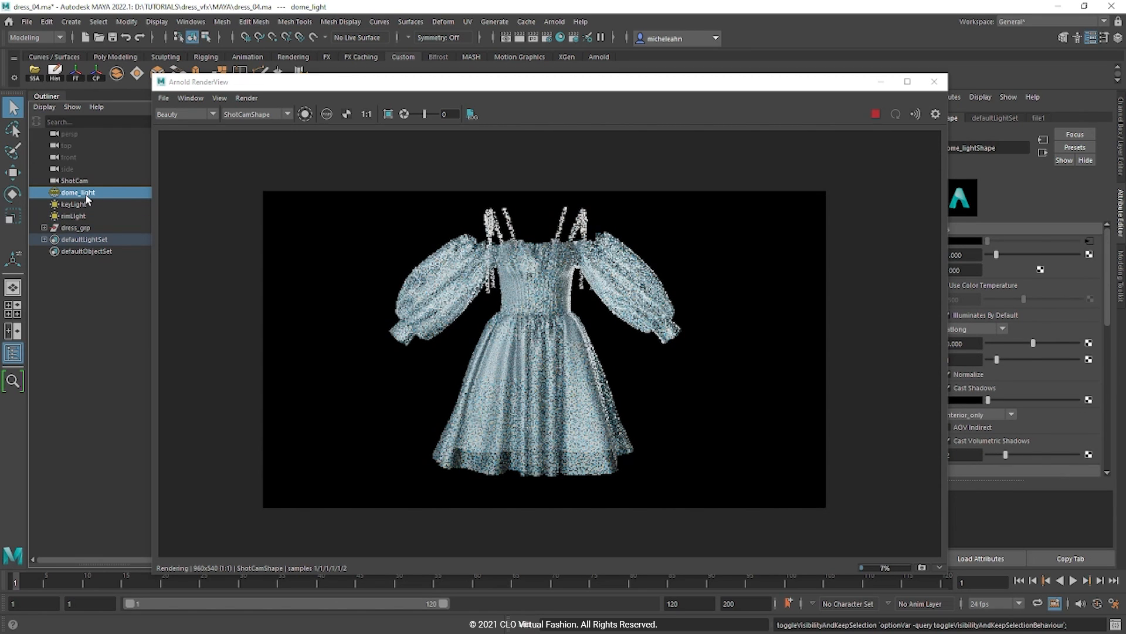